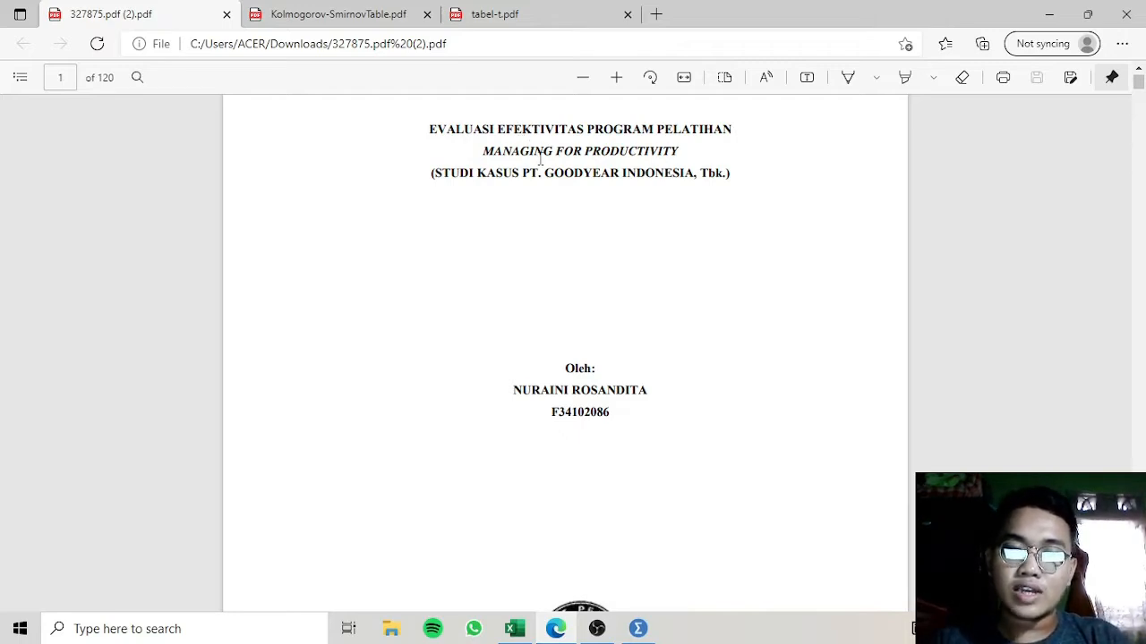
- Look over the thesis title page and go to page 68 to view Tabel 10 with the pre-test and post-test scores
scroll(540, 158, "down", 3)
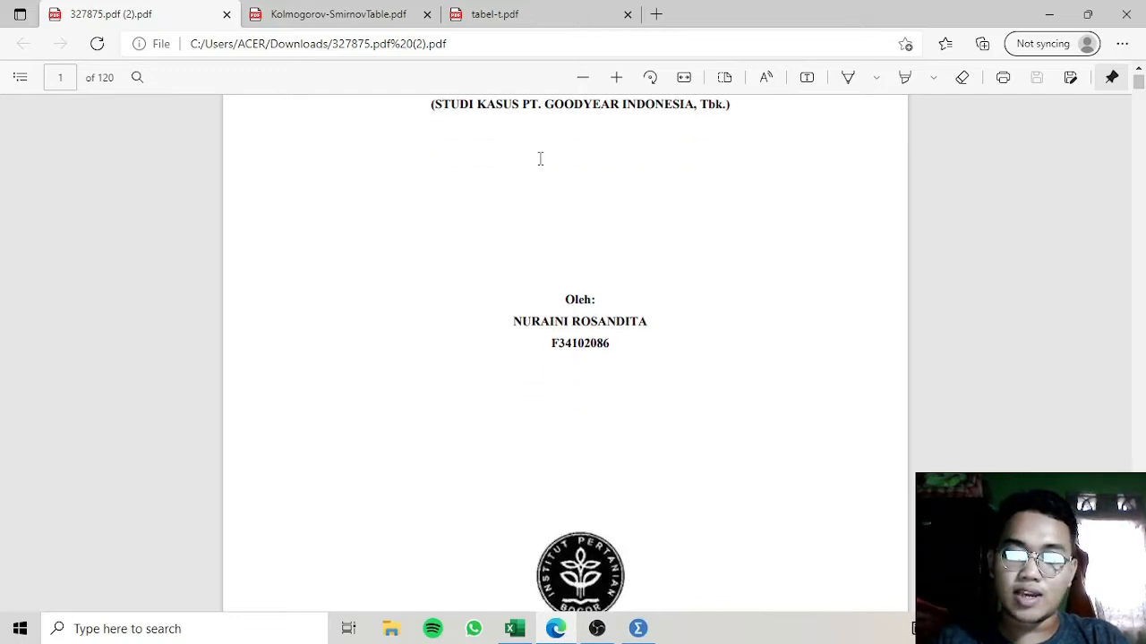
scroll(539, 159, "down", 2)
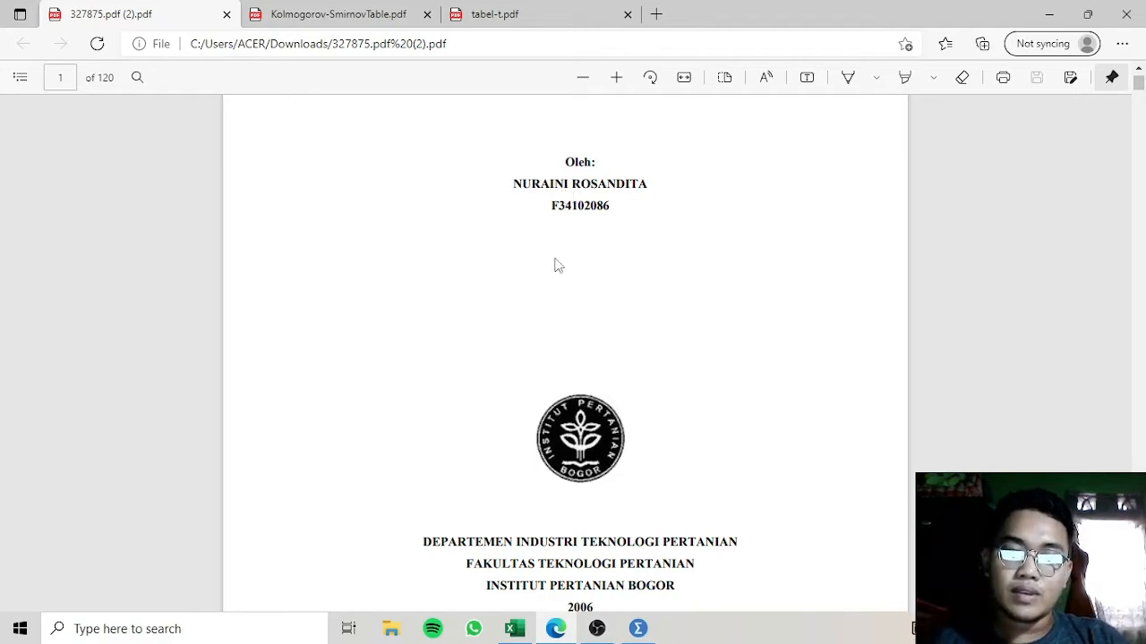
scroll(490, 495, "down", 1)
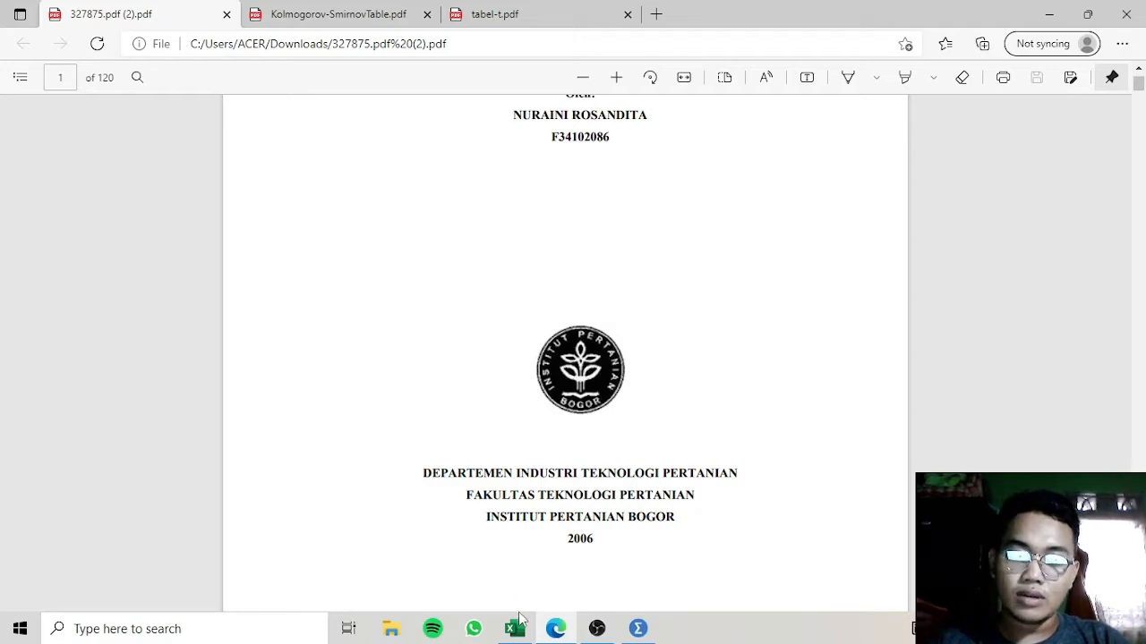
mouse_move(527, 631)
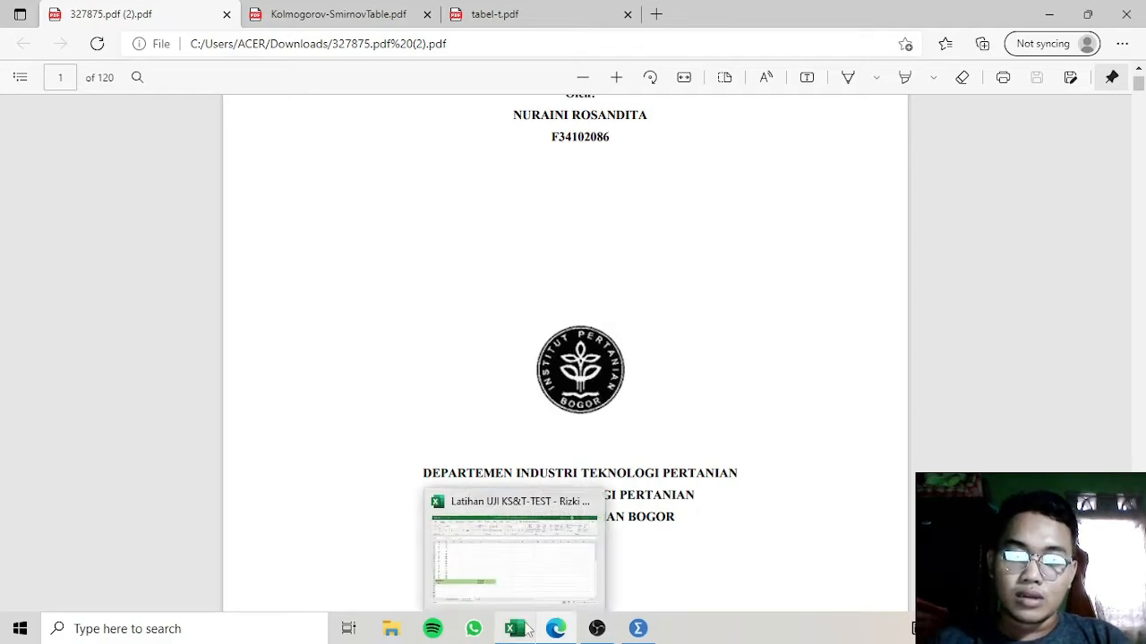
left_click(71, 76)
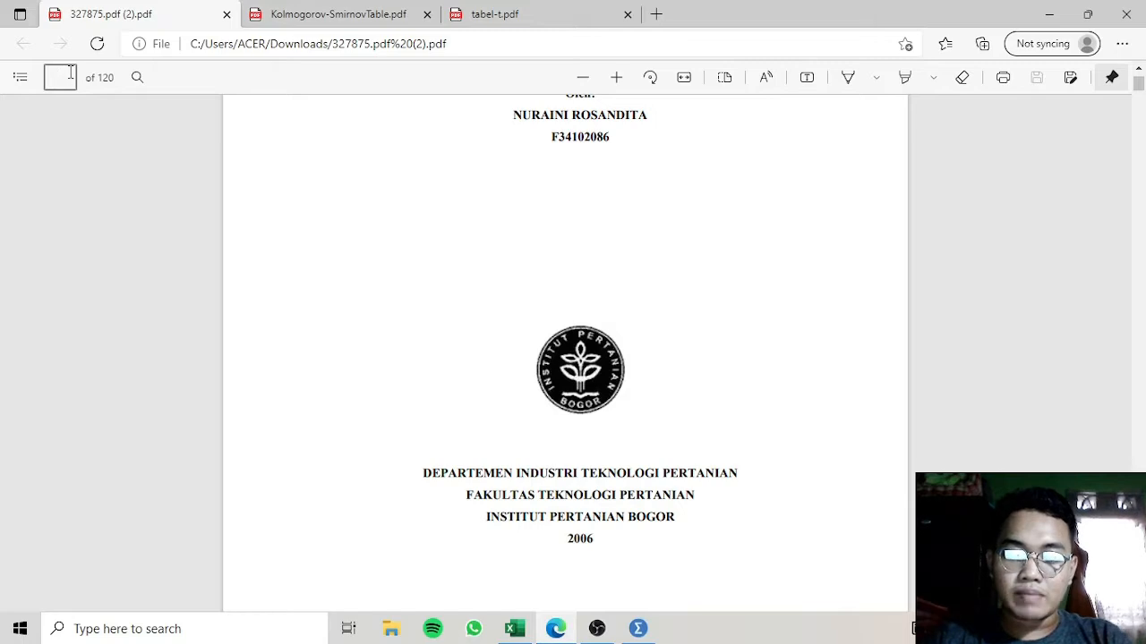
type("68")
key("Return")
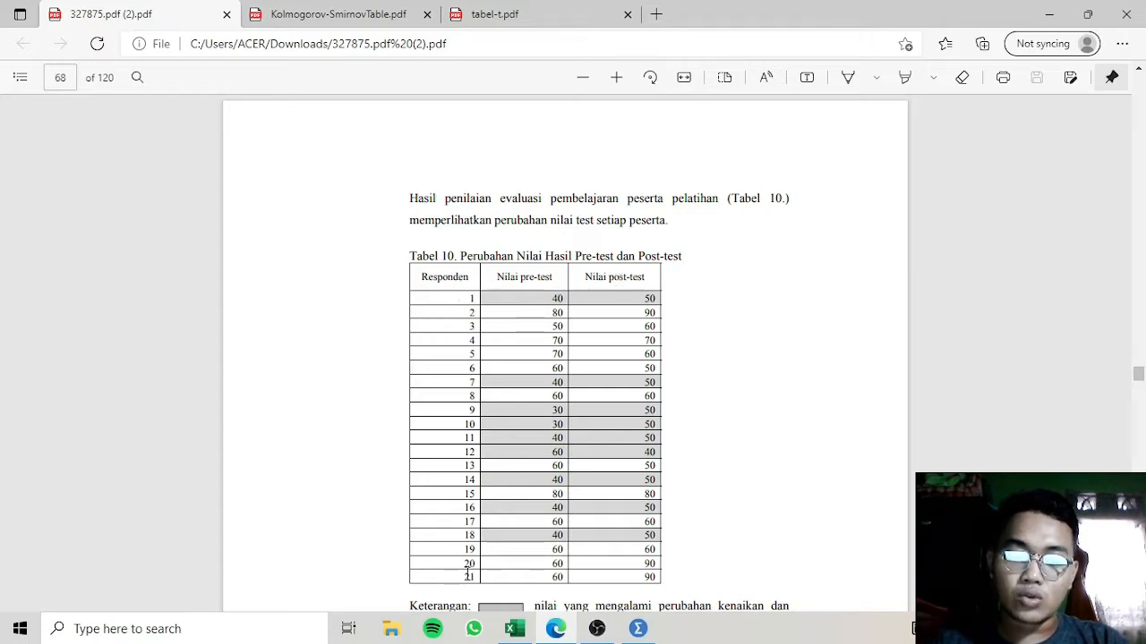
- Switch to the Excel workbook and examine the Kolmogorov-Smirnov test table on the UJI KS DATA X sheet
key("Tab")
key("alt+Tab")
key("alt+Tab")
key("alt+Tab")
key("alt+Tab")
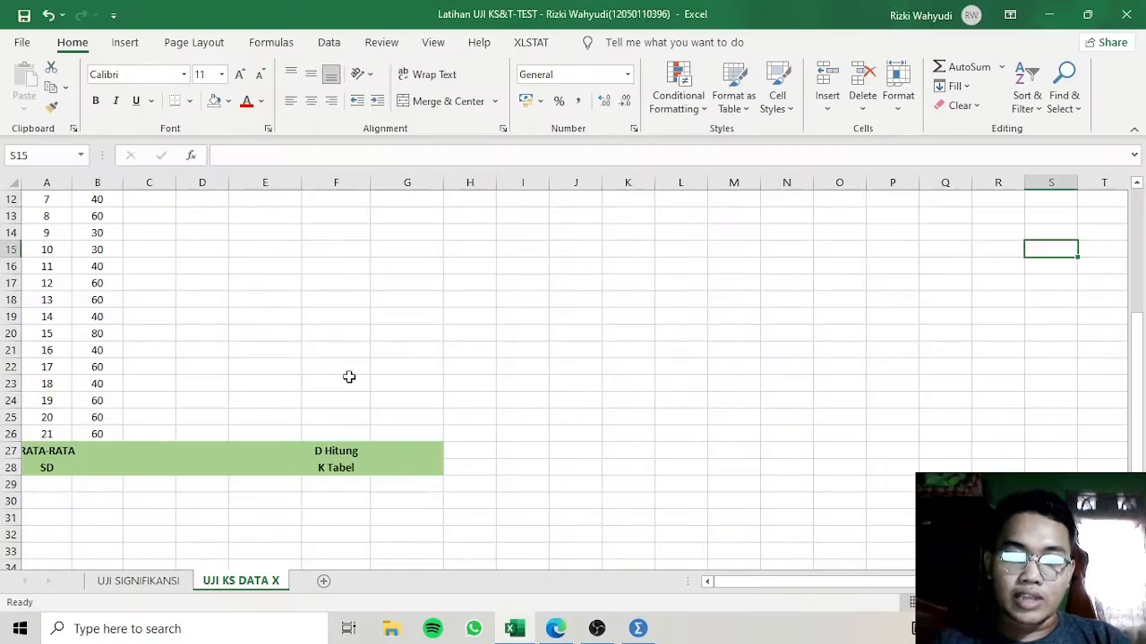
left_click(213, 254)
key("Up")
key("Up")
key("Up")
key("Up")
key("Up")
key("Up")
key("Up")
key("Up")
key("Up")
key("Up")
key("Up")
key("Up")
key("Up")
key("Up")
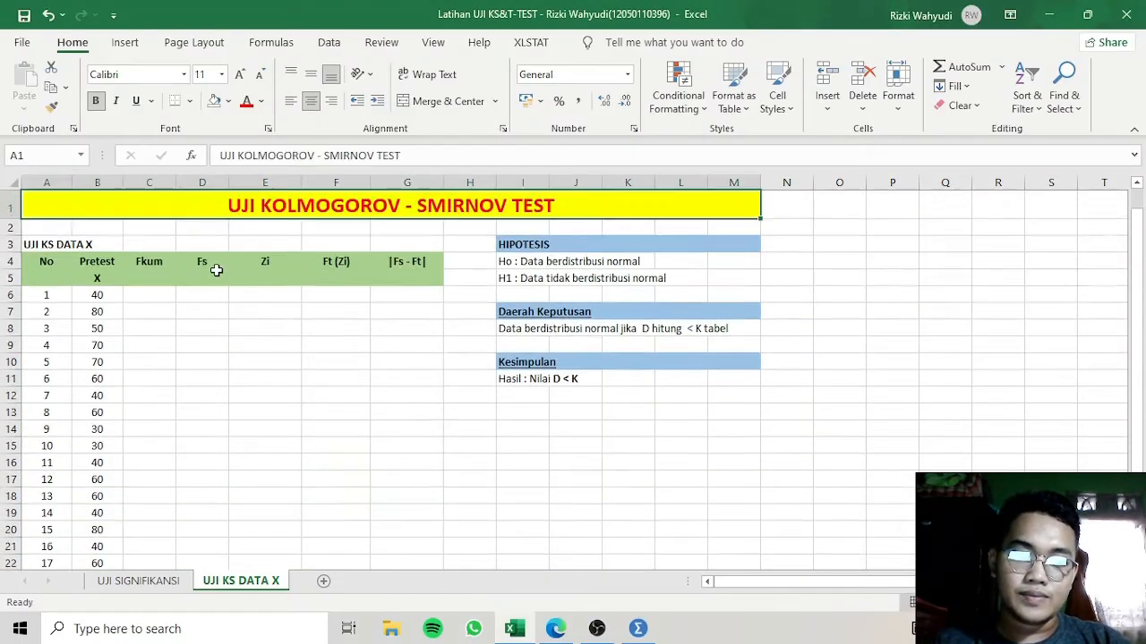
key("Right")
key("Left")
key("Down")
key("Down")
key("Down")
key("Down")
key("Down")
key("Down")
key("Down")
key("Down")
key("Down")
key("Down")
key("Down")
key("Down")
key("Down")
key("Down")
key("Down")
key("Down")
key("Down")
key("Down")
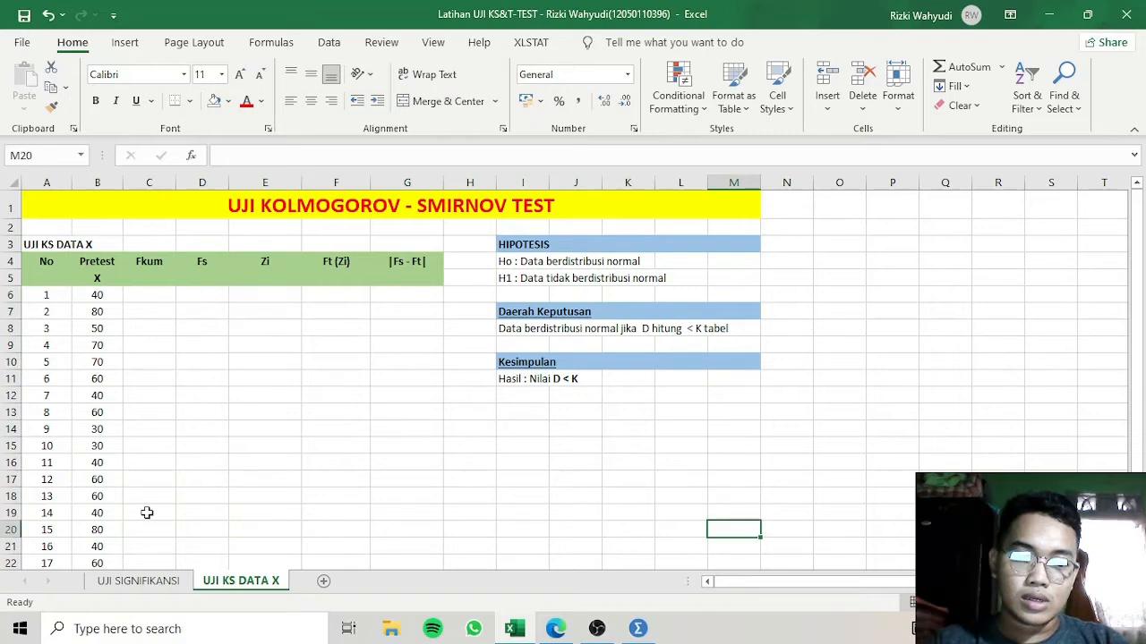
- Open the UJI SIGNIFIKANSI sheet and examine its pretest and posttest data columns and t-test layout
left_click(159, 586)
key("Up")
key("Up")
key("Up")
key("Up")
key("Up")
key("Up")
key("Up")
key("Up")
key("Up")
key("Up")
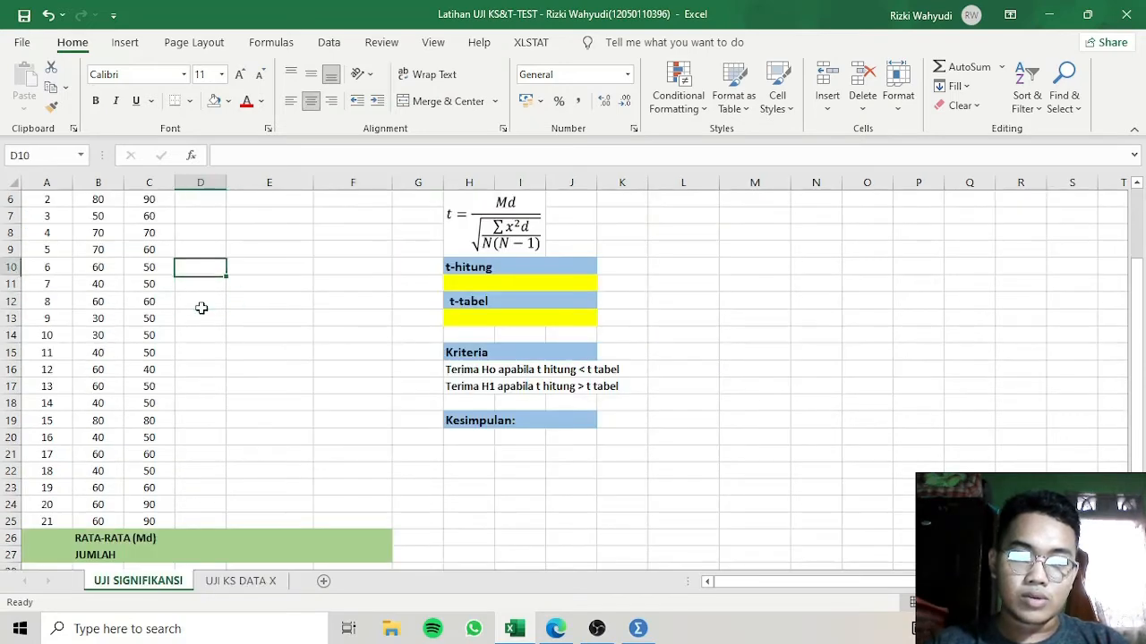
key("Down")
key("Down")
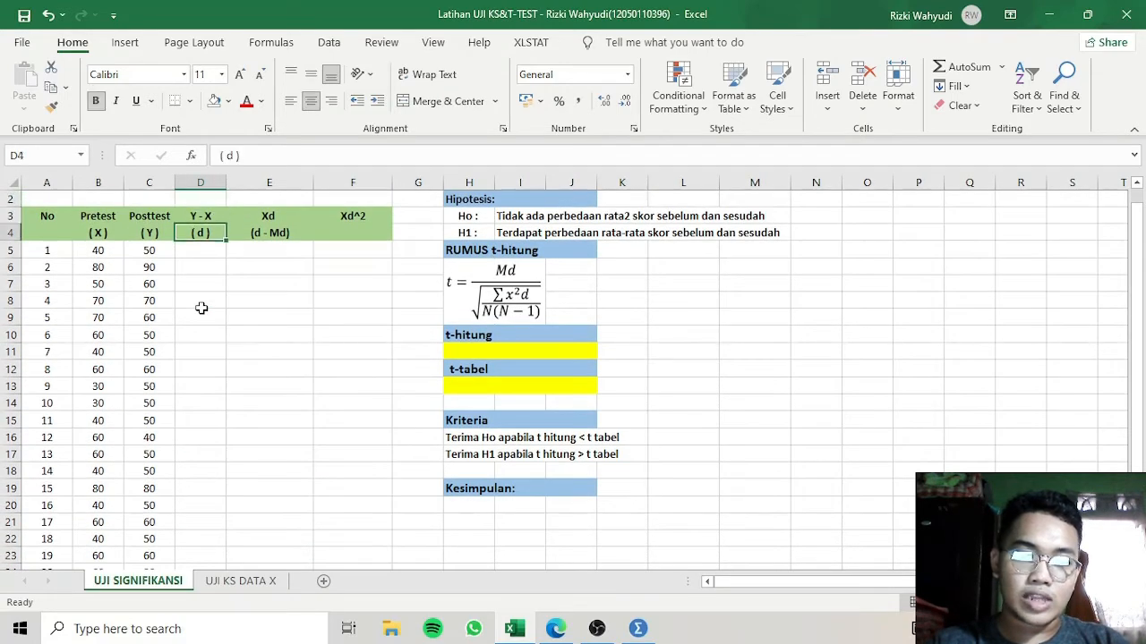
left_click(92, 248)
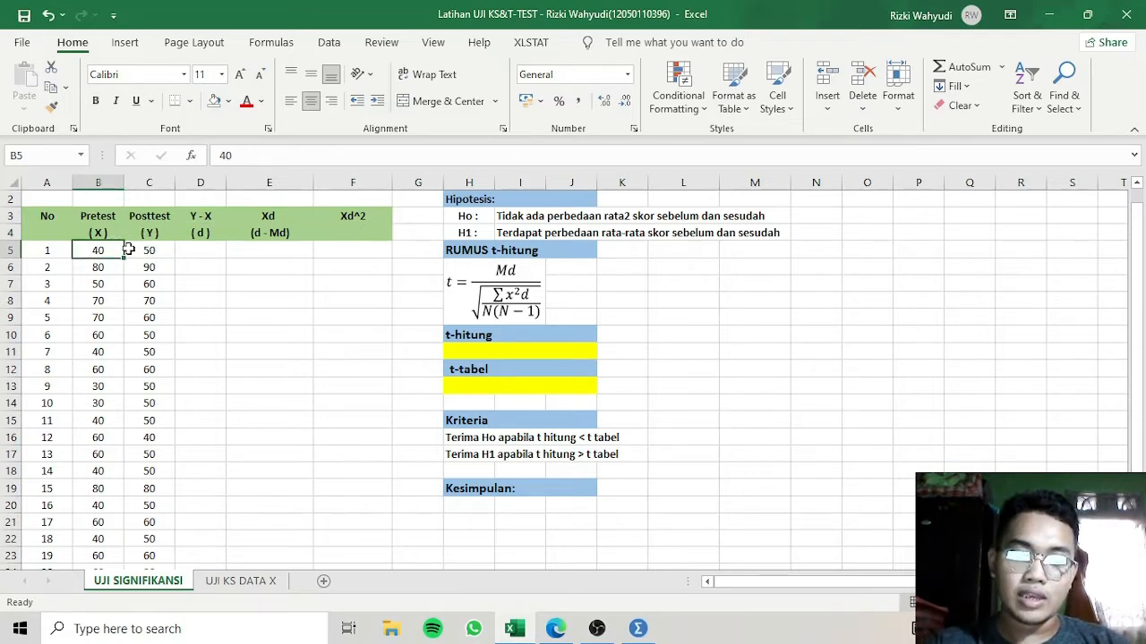
left_click(132, 248)
left_click(105, 252)
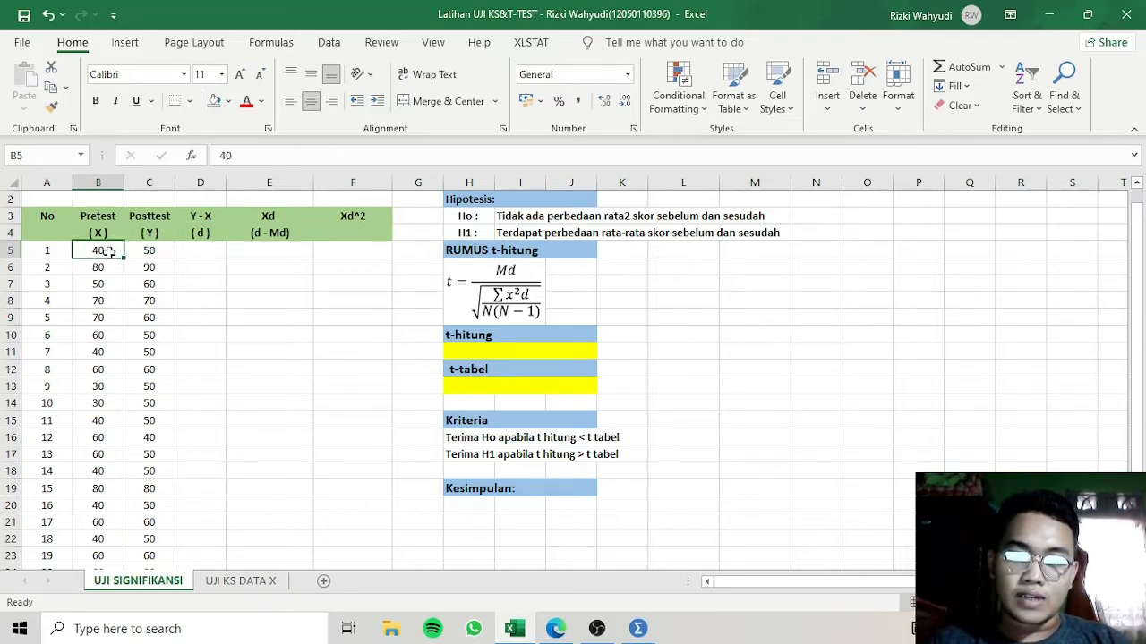
- Sort the pretest and posttest scores in B5:C25 by column (X) on cell values, smallest to largest
left_click_drag(106, 252, 154, 505)
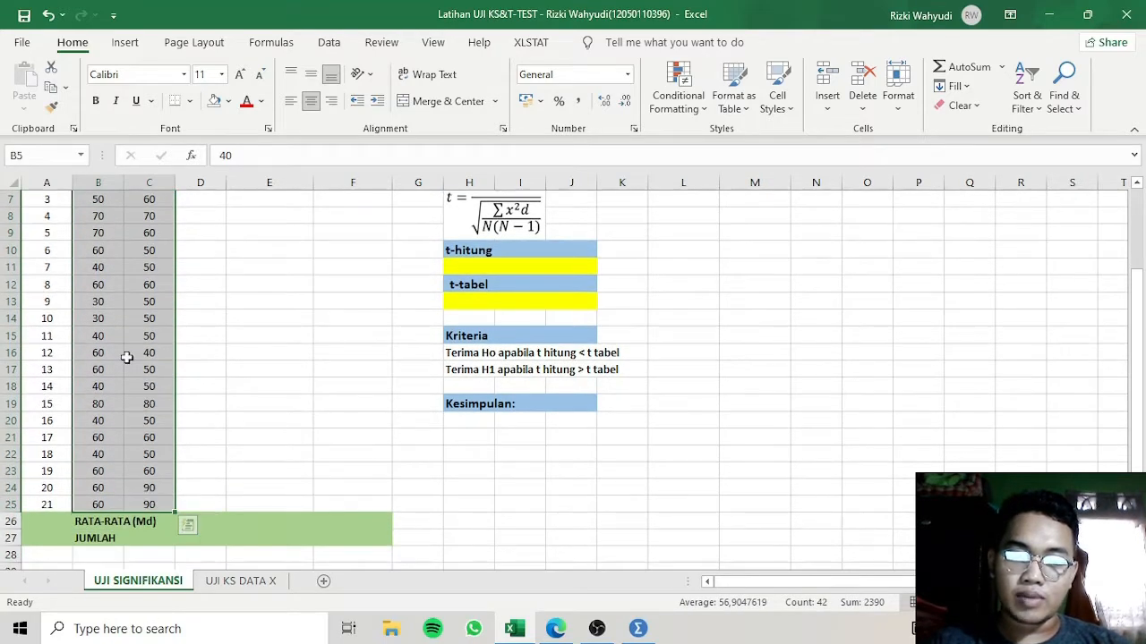
right_click(123, 313)
left_click(335, 42)
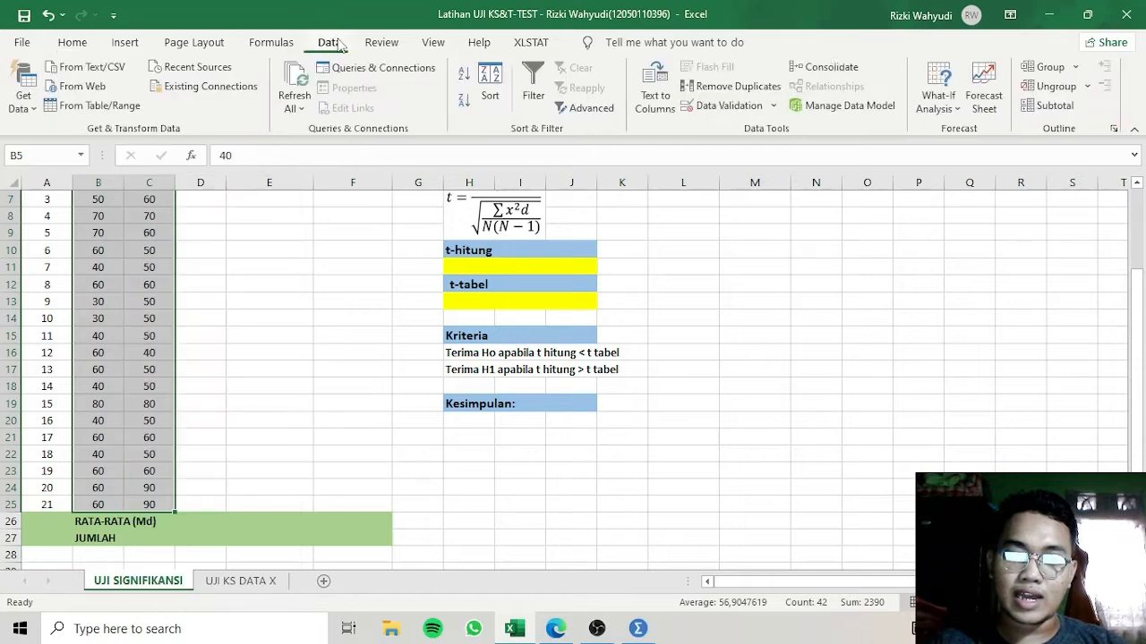
left_click(491, 86)
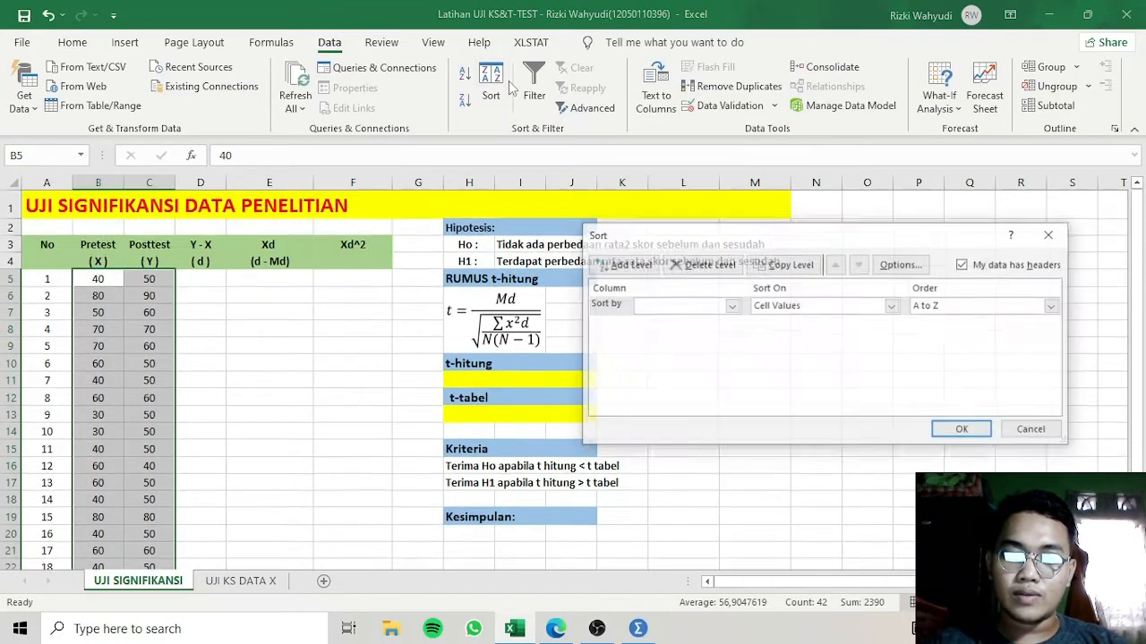
left_click(686, 307)
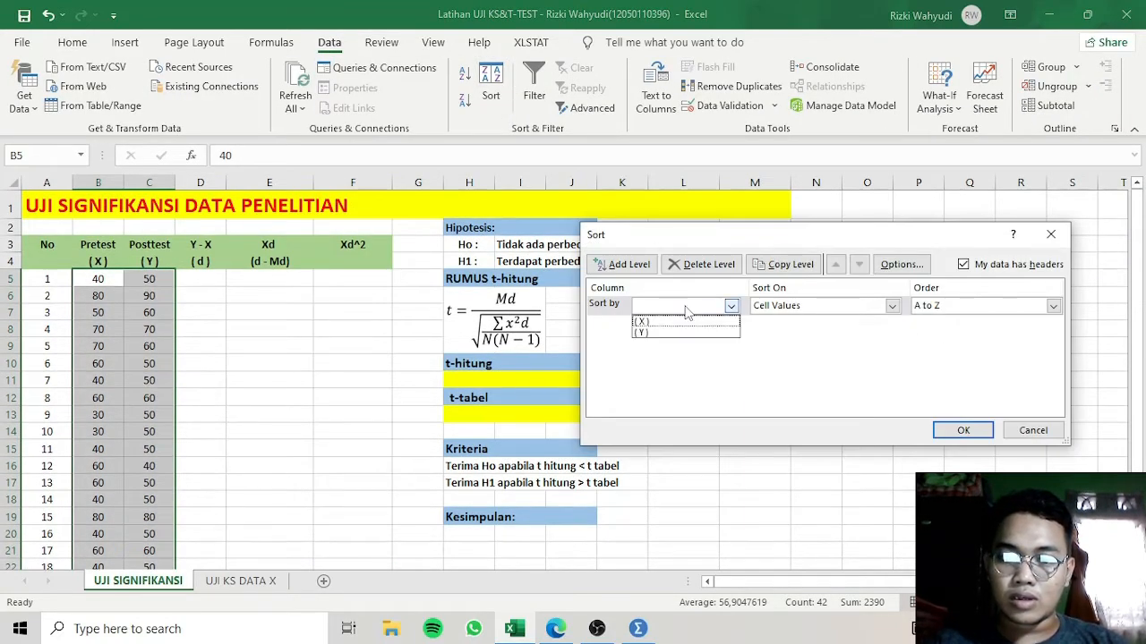
left_click(686, 307)
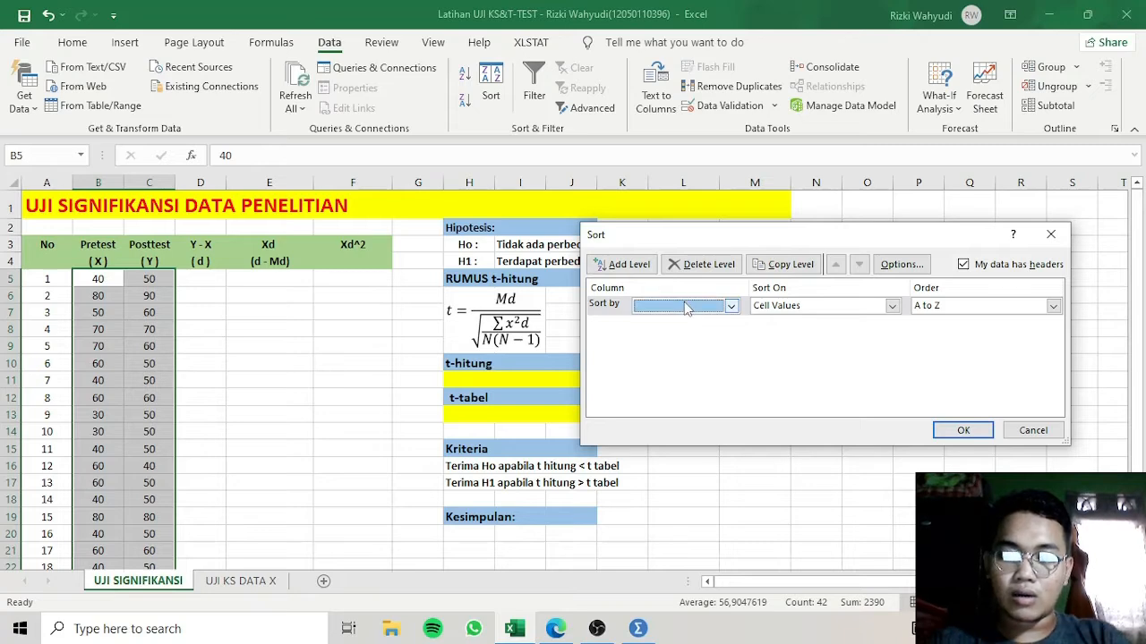
left_click(685, 307)
left_click(734, 307)
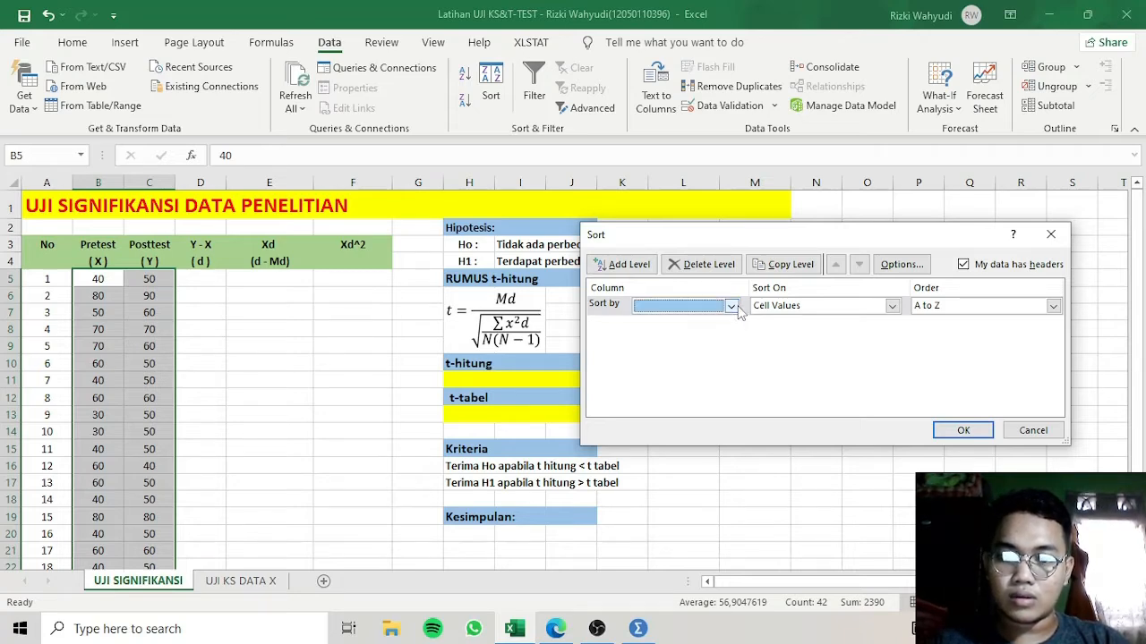
left_click(736, 307)
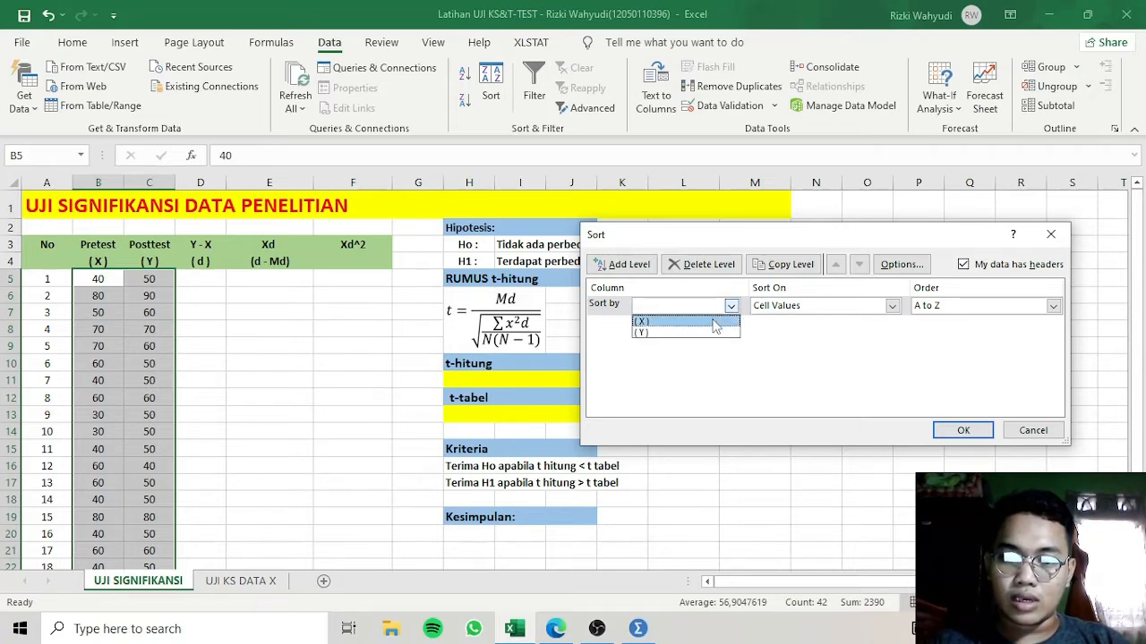
left_click(714, 323)
left_click(878, 307)
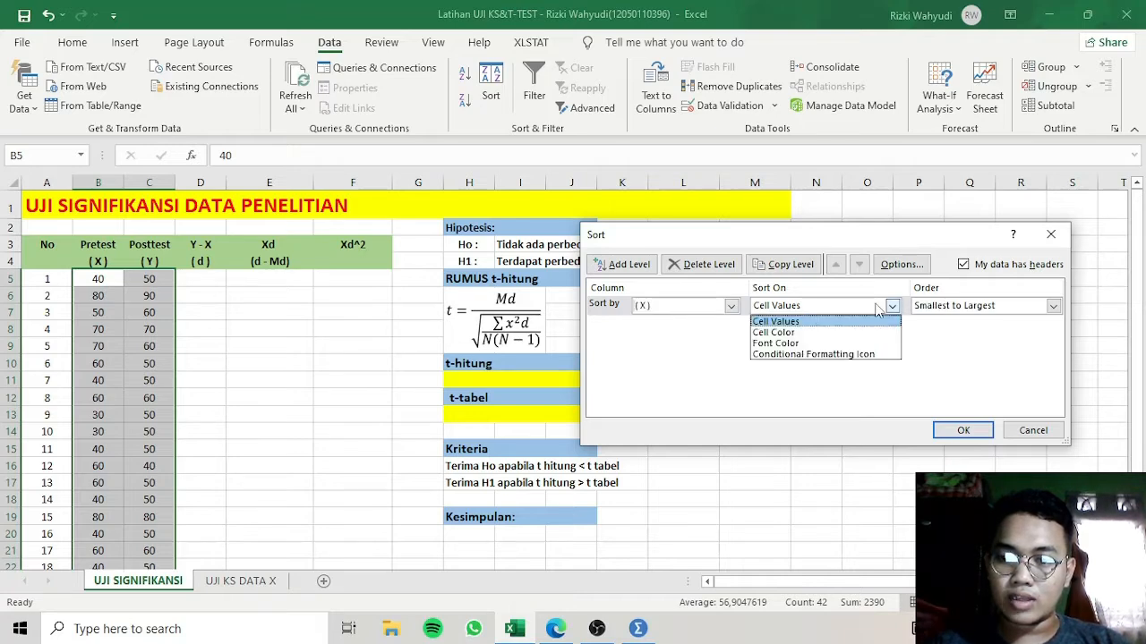
left_click(878, 307)
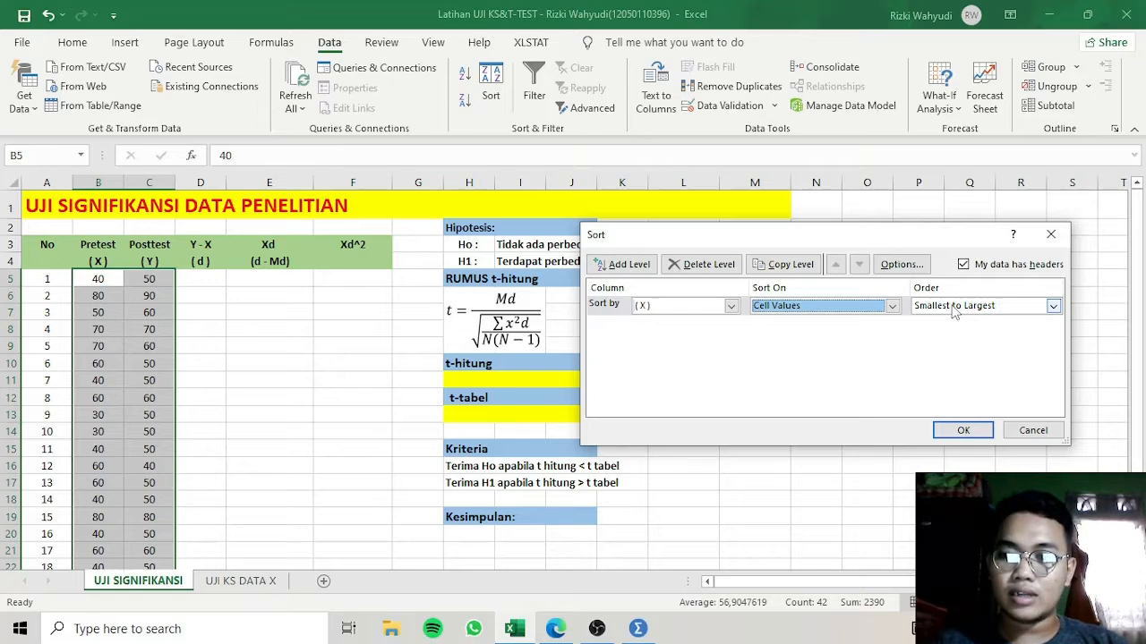
left_click(966, 427)
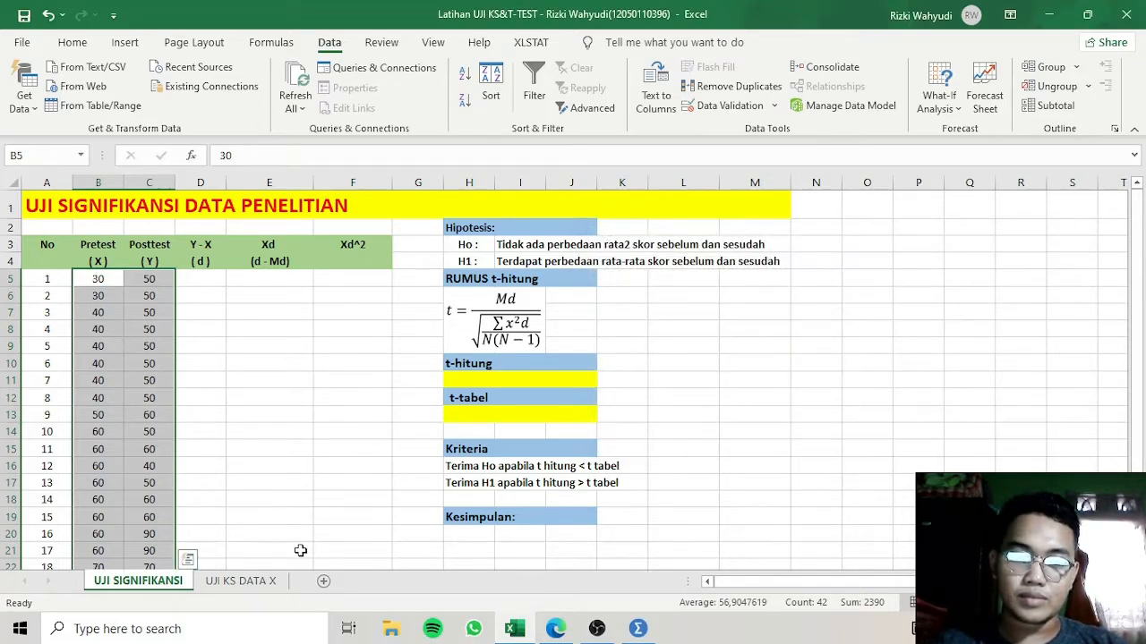
- On the UJI KS DATA X sheet, sort only the Pretest X values in B6:B26 from smallest to largest, without expanding the selection
left_click(269, 579)
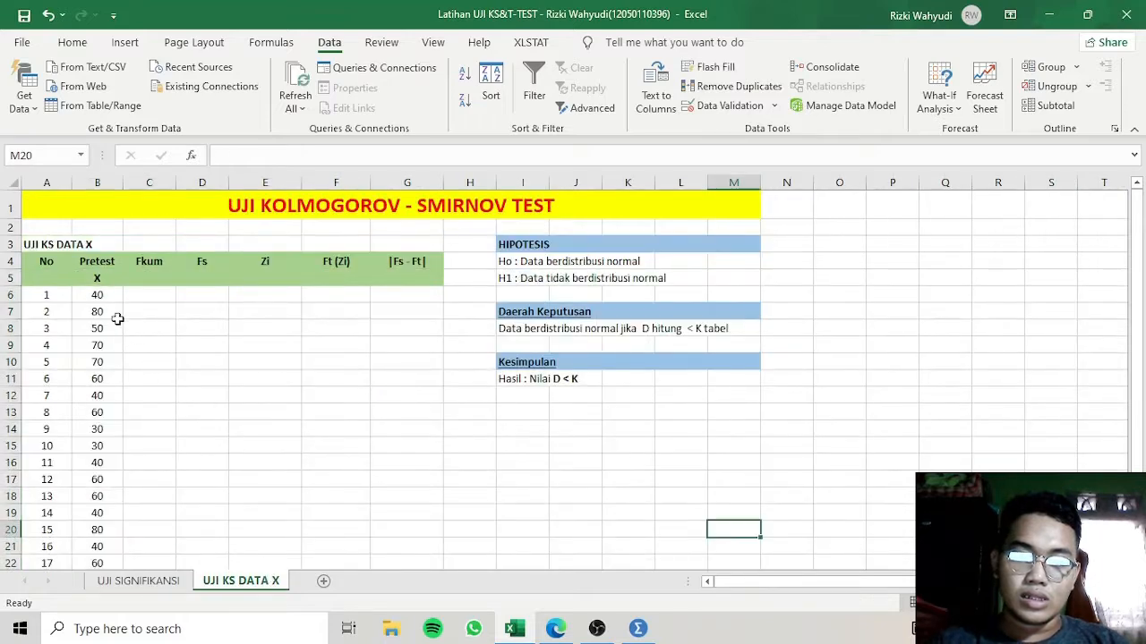
left_click(101, 298)
left_click_drag(101, 297, 128, 460)
left_click(156, 333)
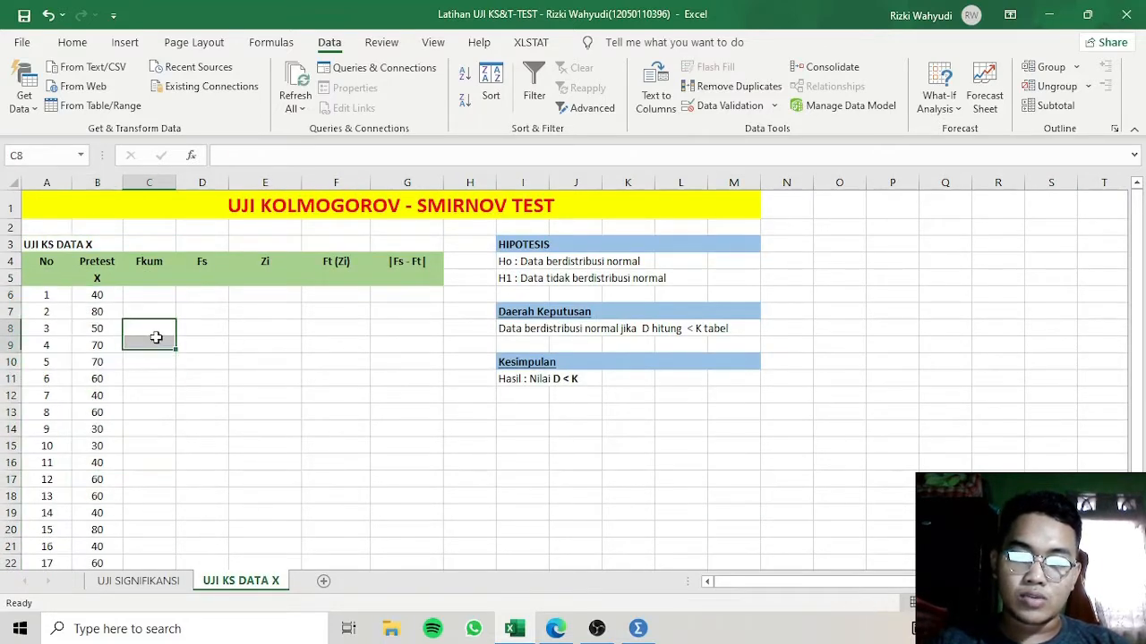
left_click(98, 295)
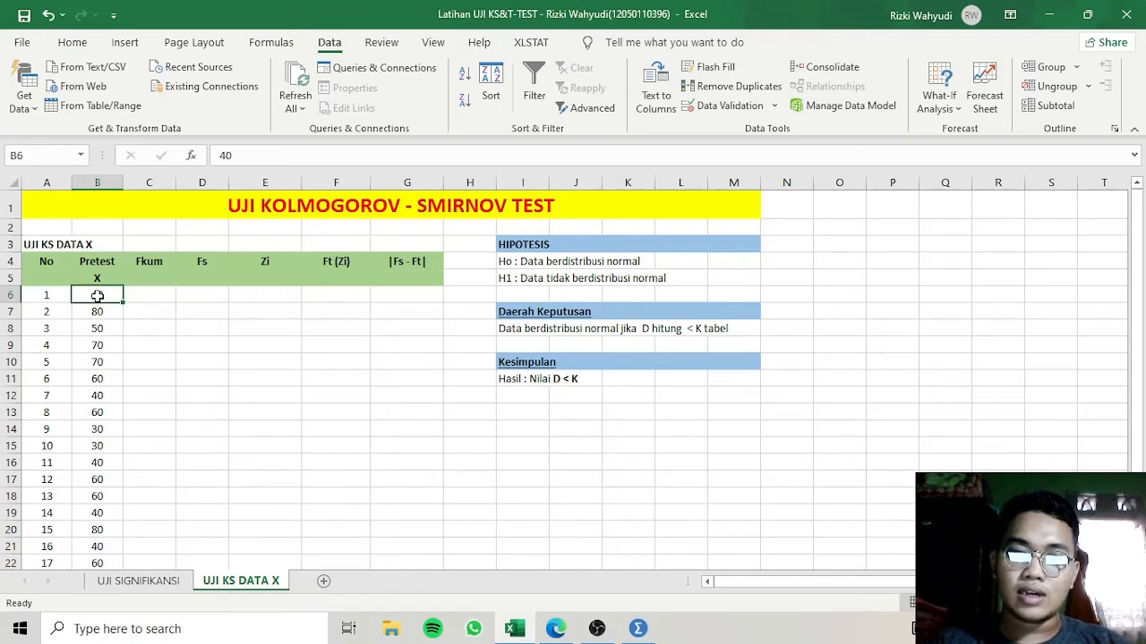
left_click(150, 299)
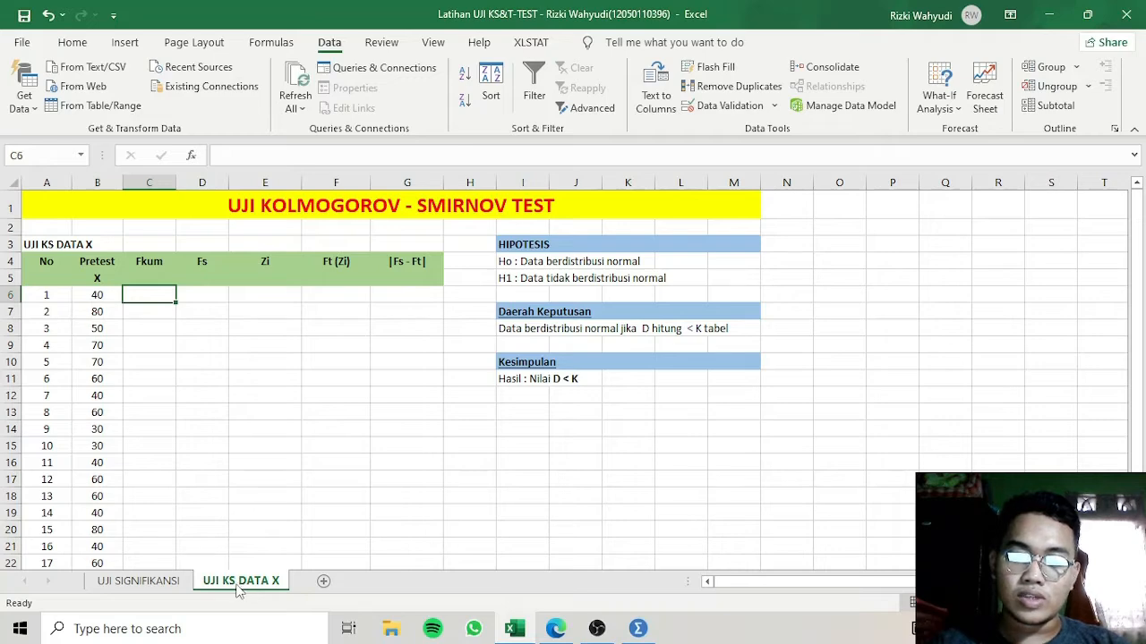
left_click(96, 282)
left_click_drag(98, 294, 99, 533)
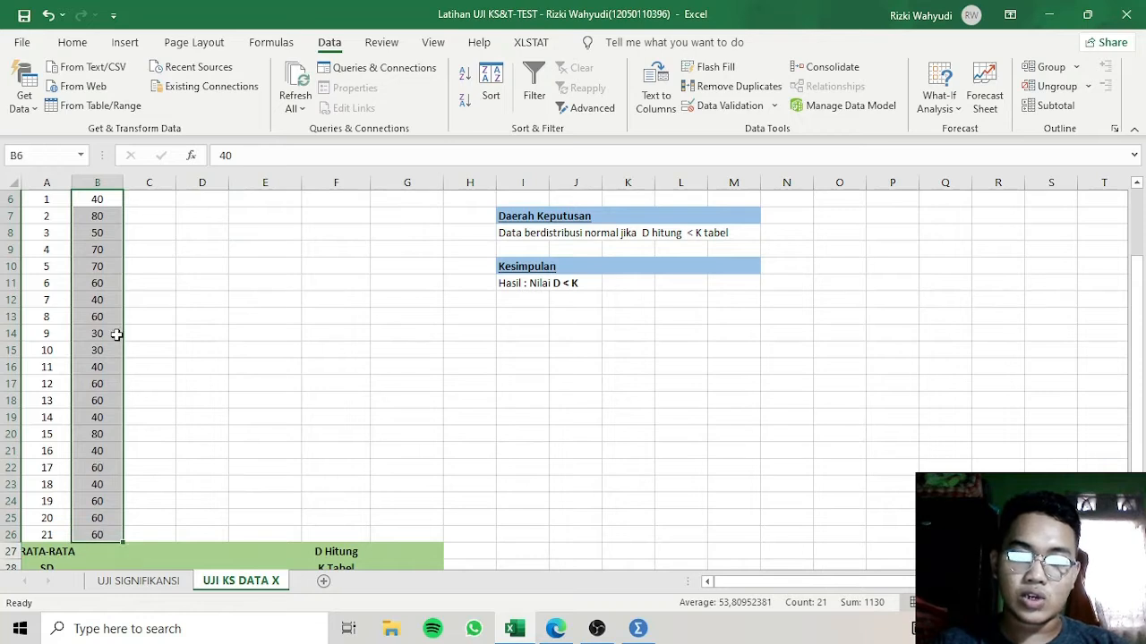
left_click(491, 89)
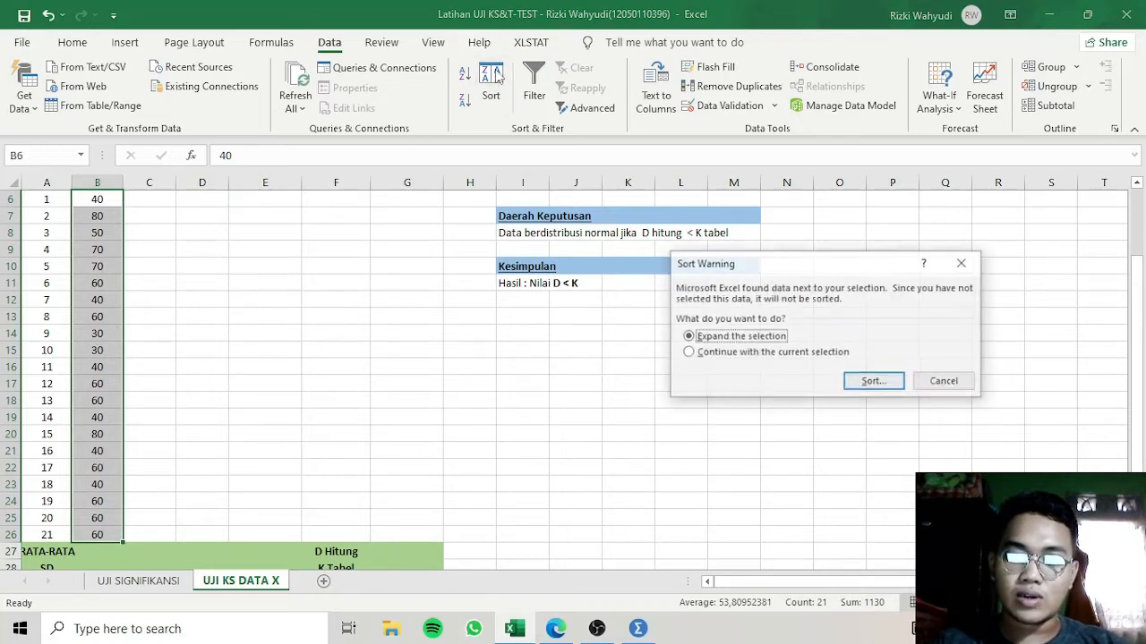
left_click(830, 352)
left_click(855, 382)
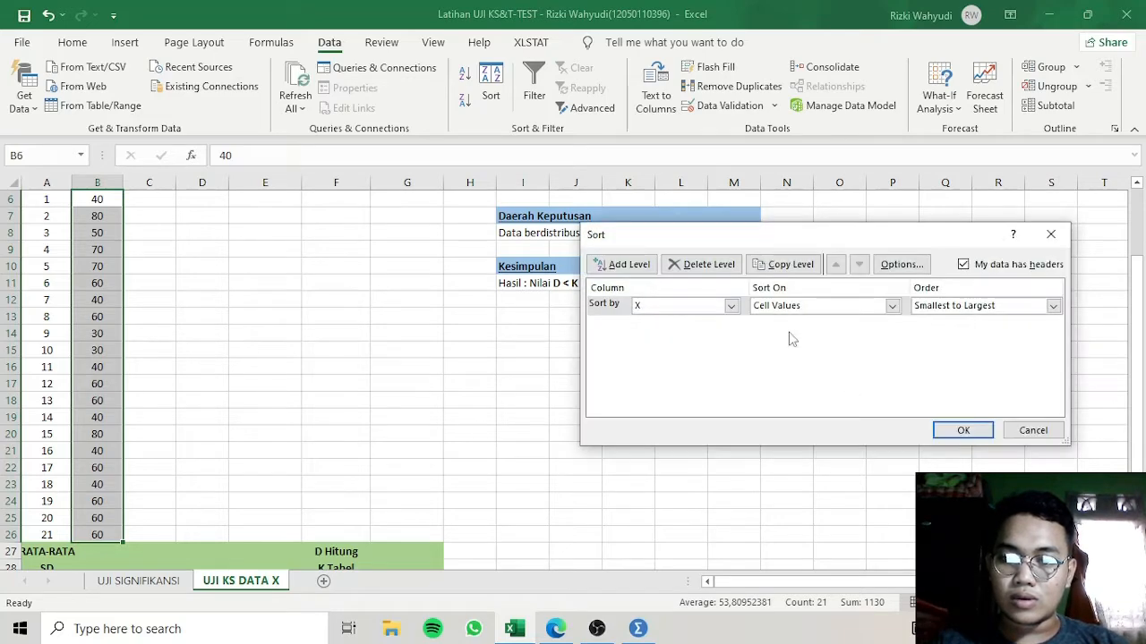
left_click(960, 427)
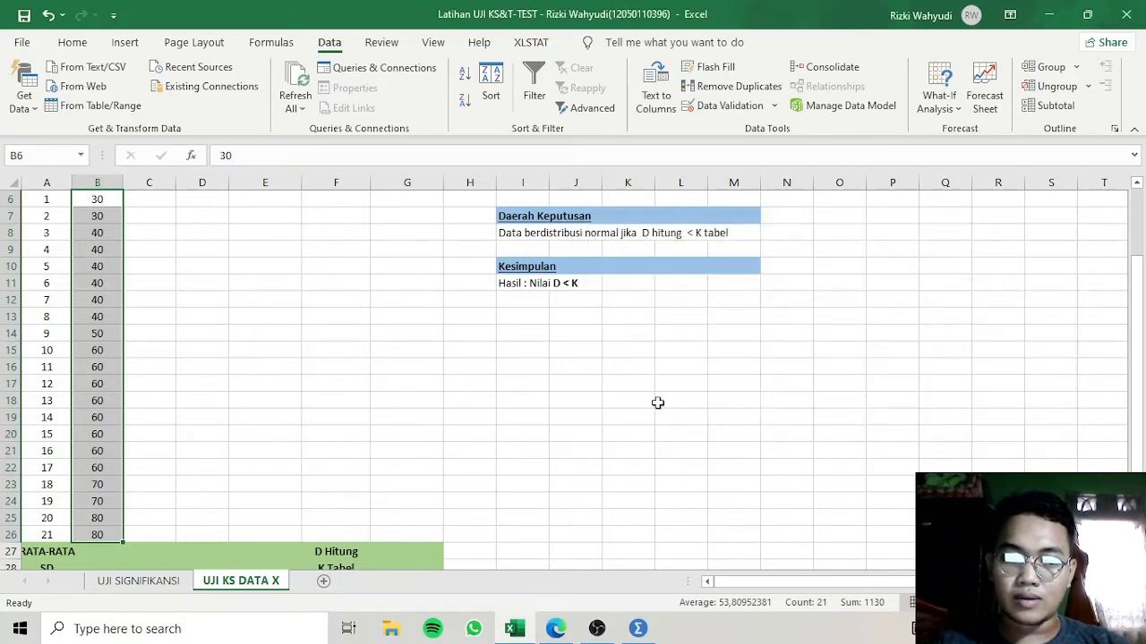
- Examine the sorted Pretest X values and the empty Fkum column down to the RATA-RATA and SD rows
left_click(181, 295)
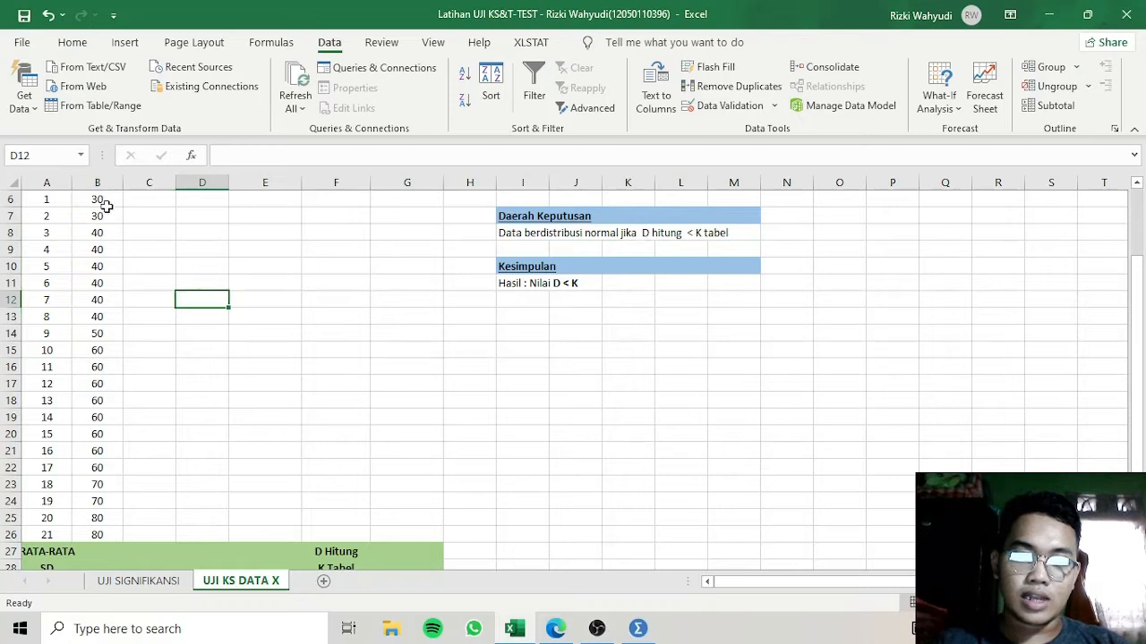
mouse_move(104, 213)
left_mouse_down()
mouse_move(123, 511)
mouse_move(110, 274)
mouse_move(92, 211)
left_mouse_up()
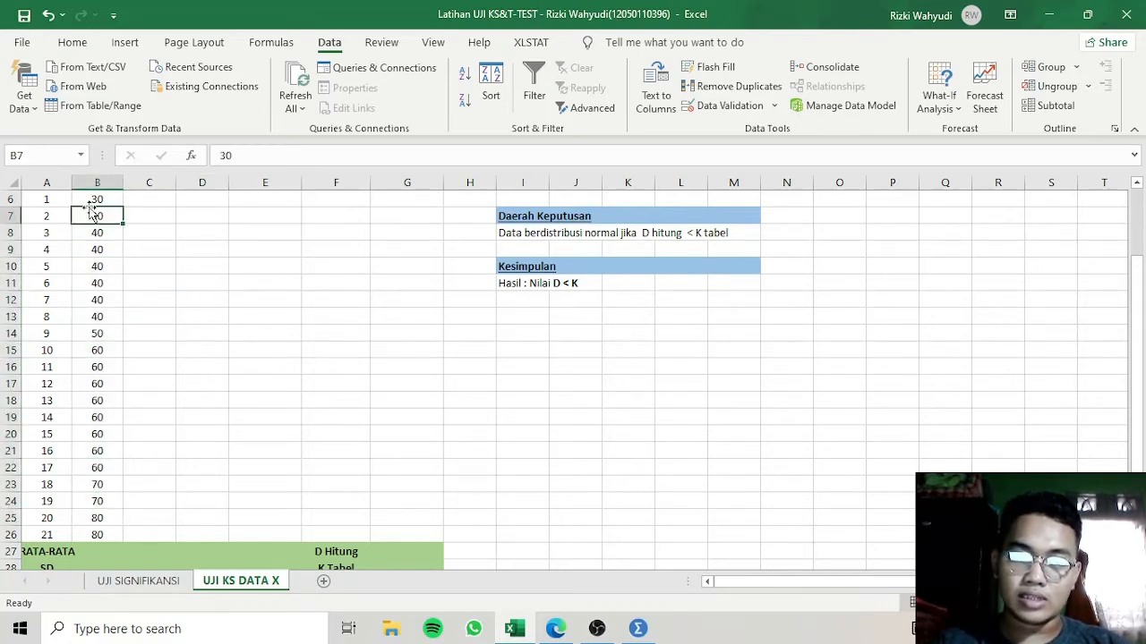
left_click(93, 199)
scroll(92, 199, "up", 1)
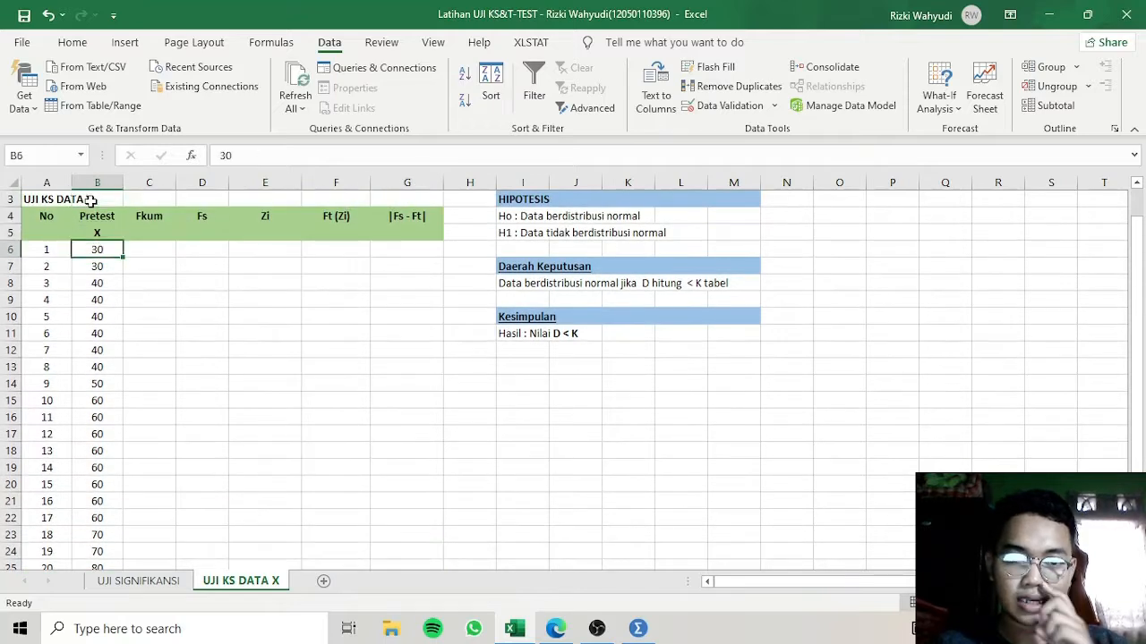
left_click(154, 254)
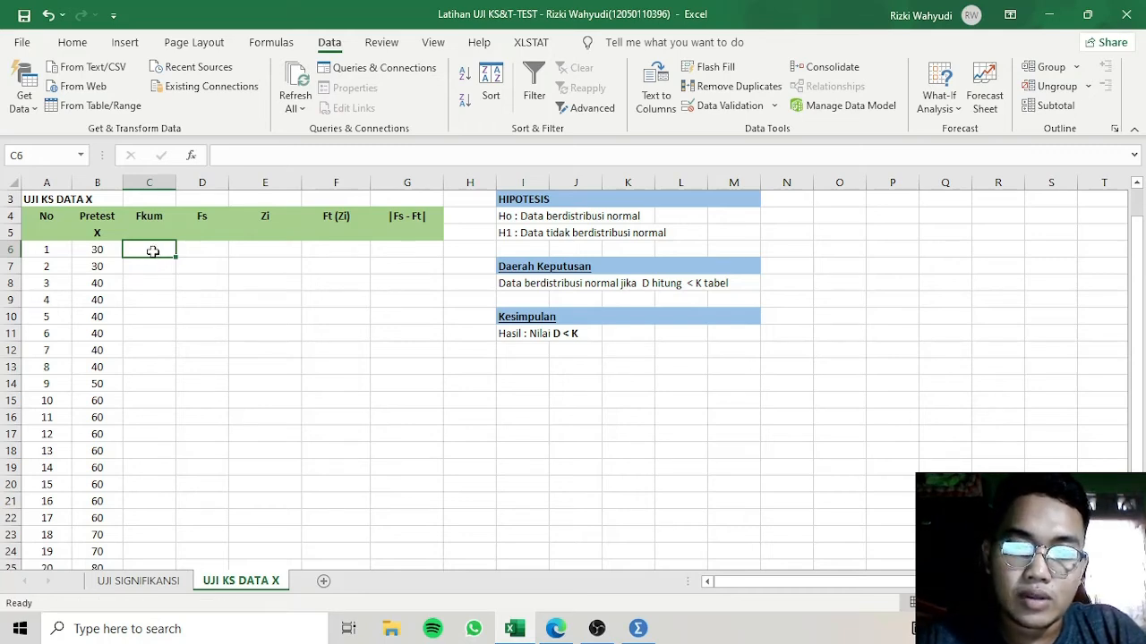
key("Return")
key("Return")
key("Down")
key("Down")
key("Down")
key("Down")
key("Down")
key("Down")
key("Down")
key("Down")
key("Down")
key("Down")
key("Down")
key("Down")
key("Down")
key("Down")
key("Down")
key("Down")
key("Down")
key("Down")
key("Down")
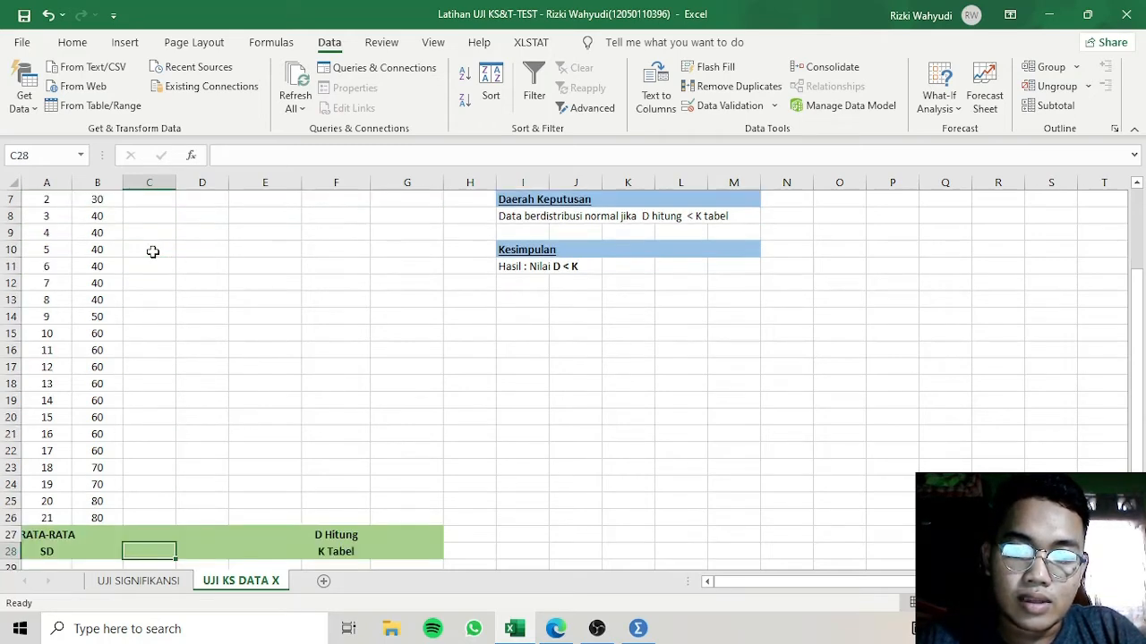
key("Left")
key("Left")
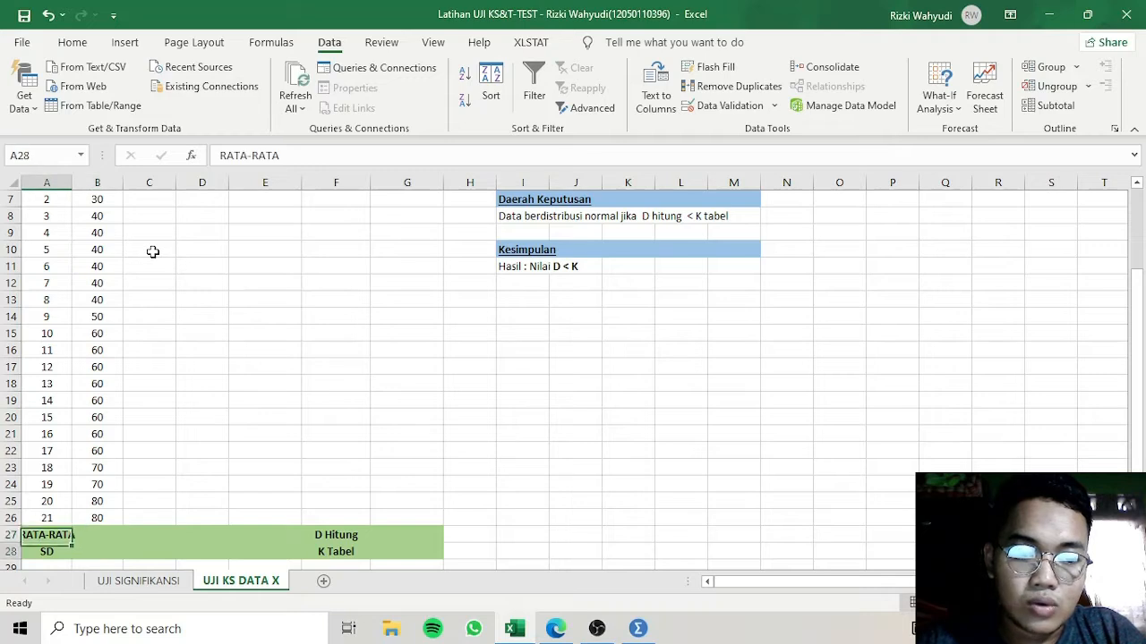
key("Down")
- Calculate the mean of the Pretest X scores in the RATA-RATA cell B27 with =AVERAGE(B6:B26)
left_click(104, 533)
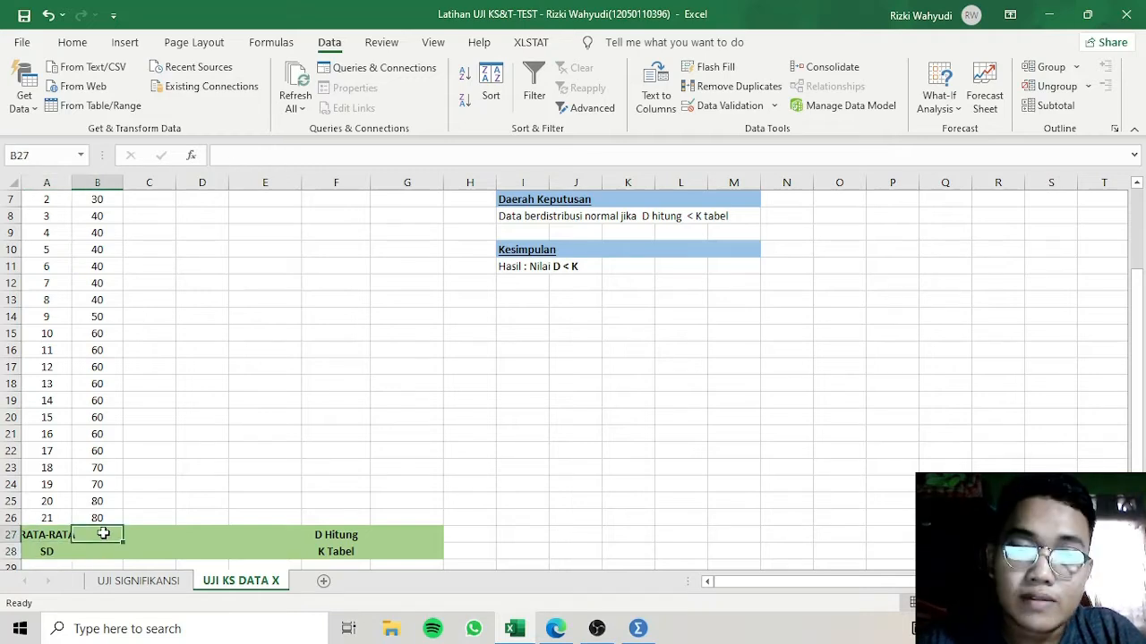
double_click(104, 536)
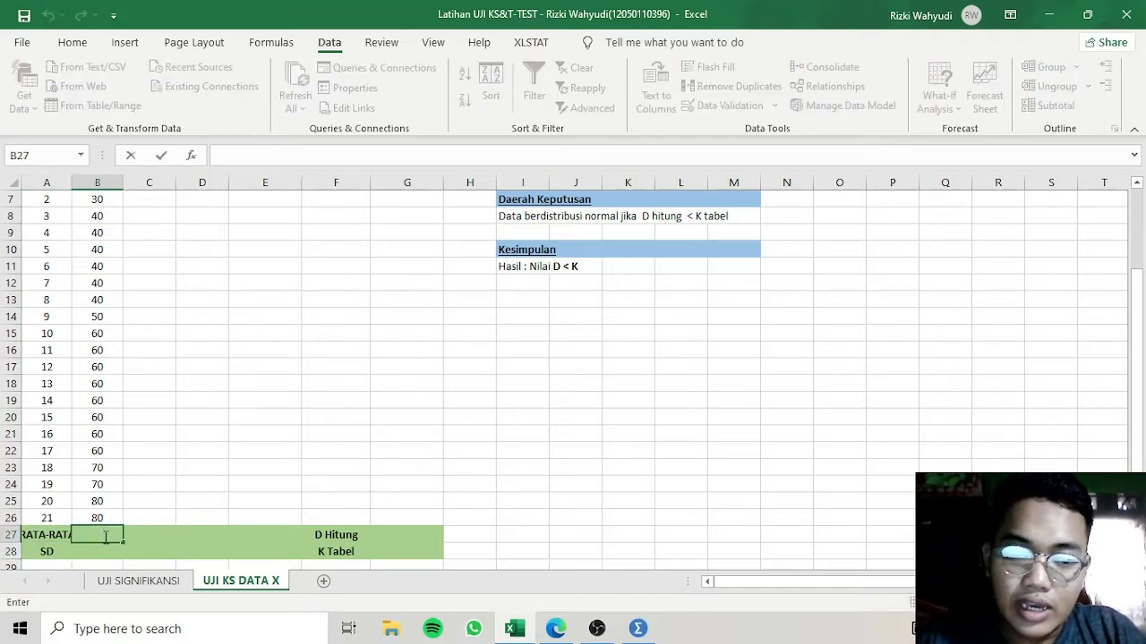
type("=")
key("Caps_Lock")
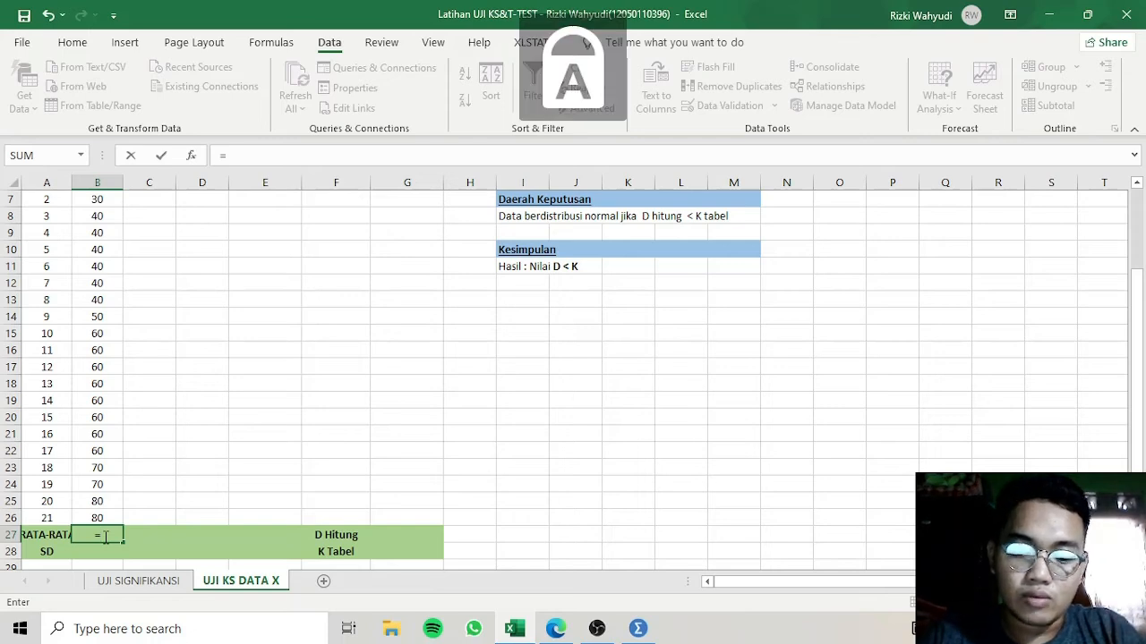
type("A")
key("Caps_Lock")
type("ver")
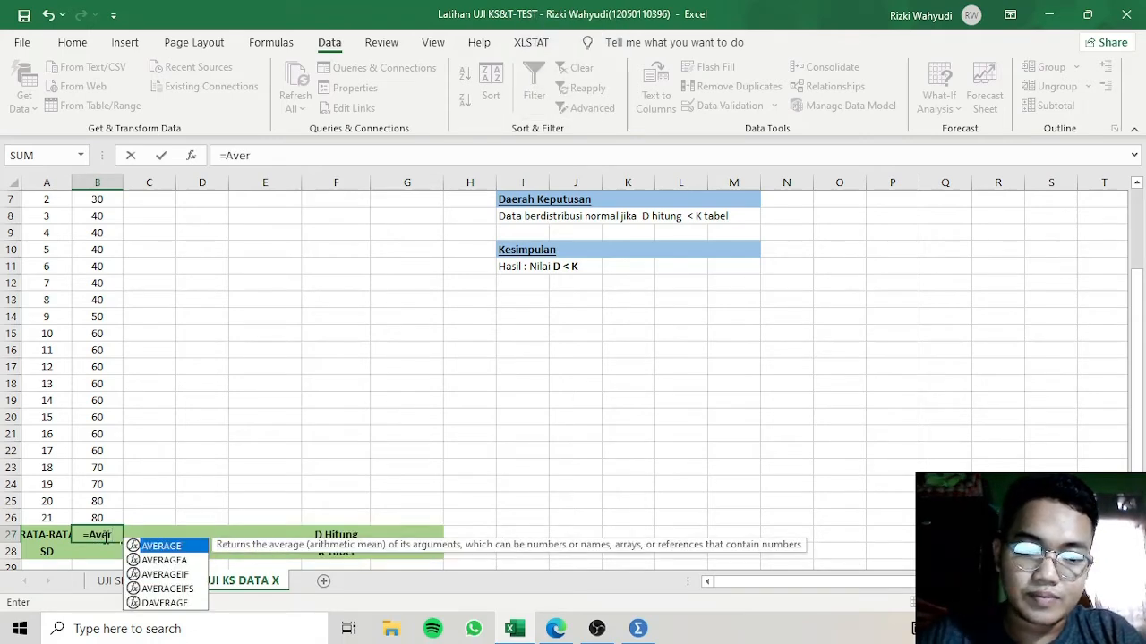
key("Tab")
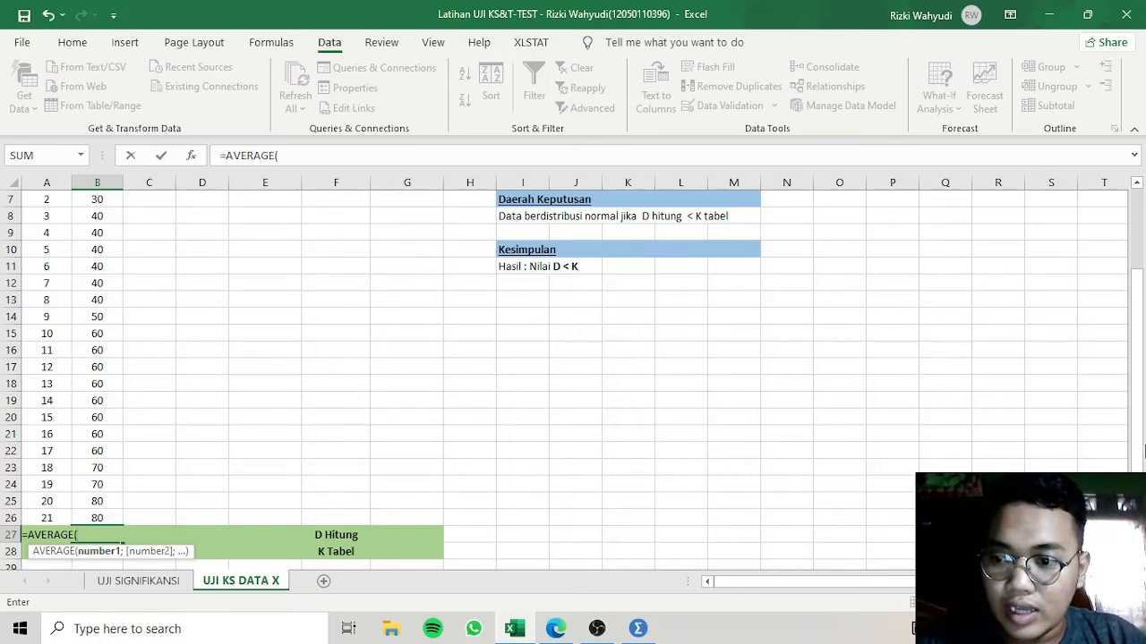
left_click_drag(1139, 448, 1140, 430)
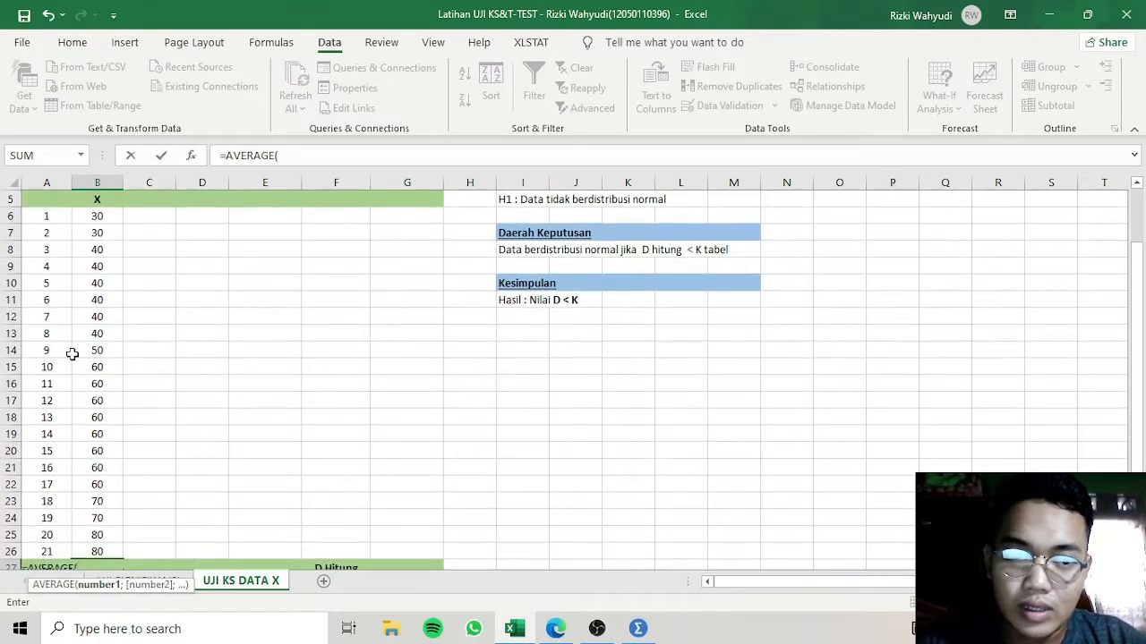
left_click(107, 215)
left_click_drag(108, 215, 110, 551)
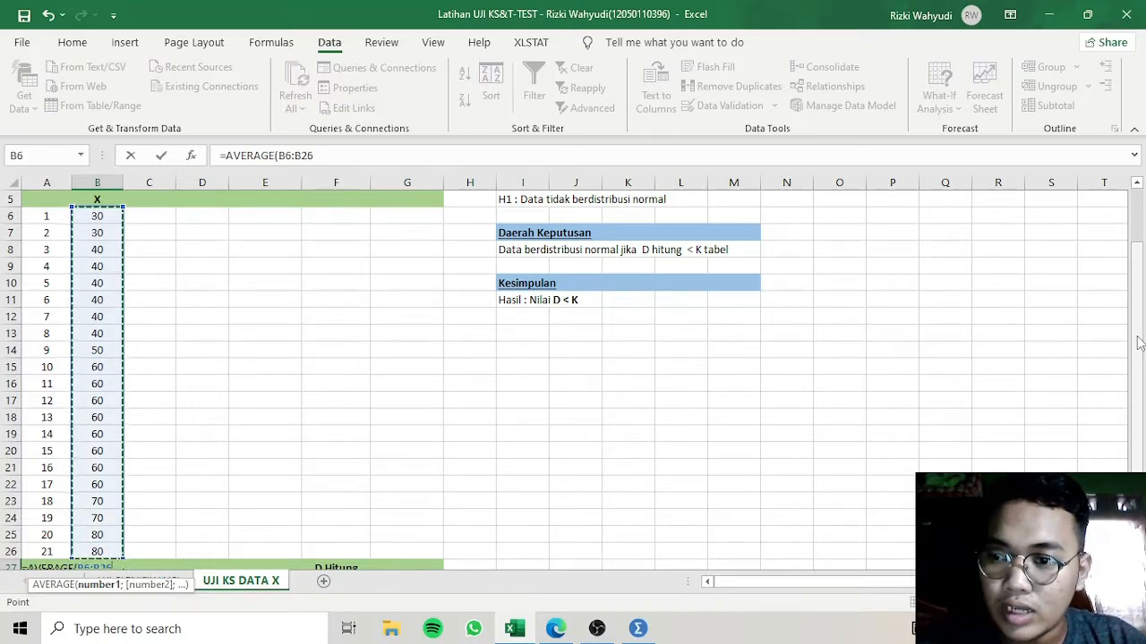
left_click_drag(1139, 322, 1138, 333)
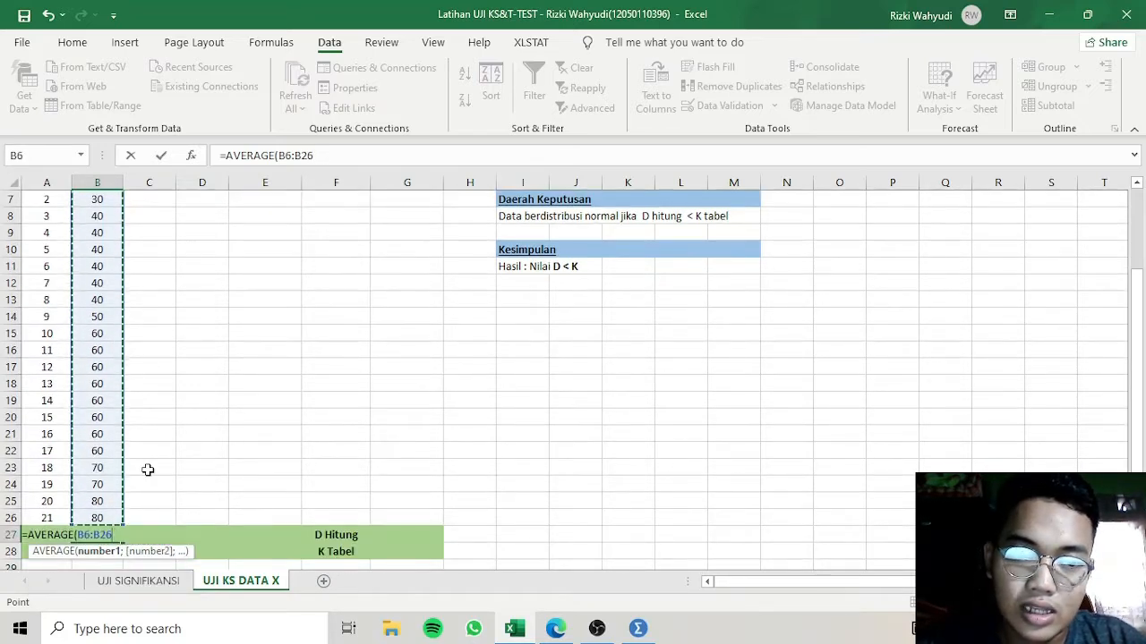
key("Return")
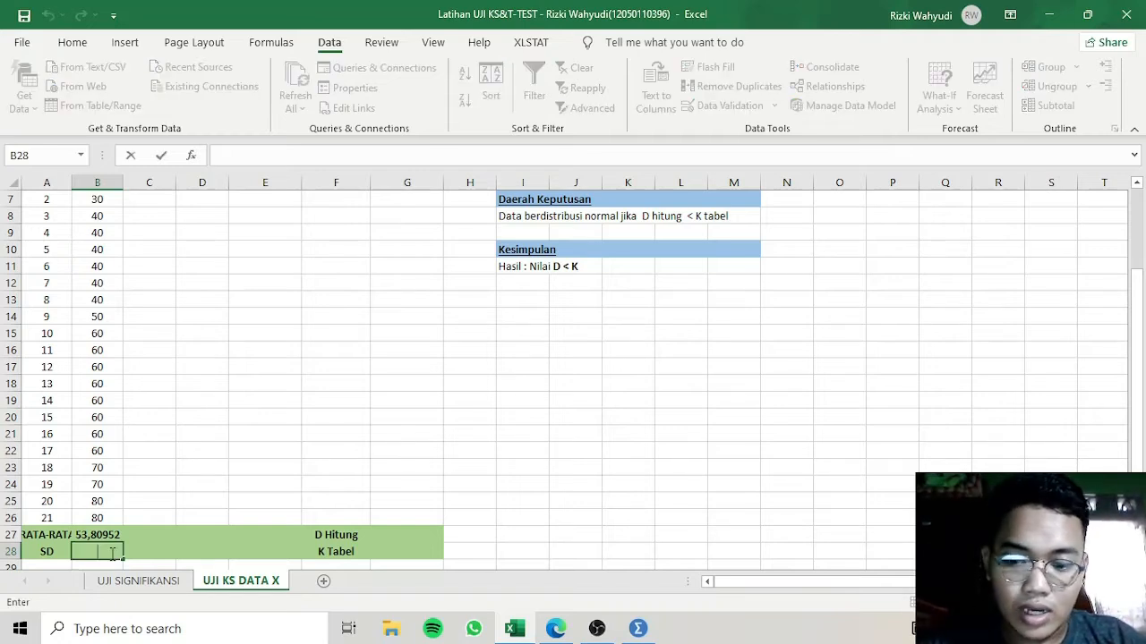
- Calculate the standard deviation of the Pretest X scores B6:B26 in the SD cell B28 with the STDEV function
type("=stdev")
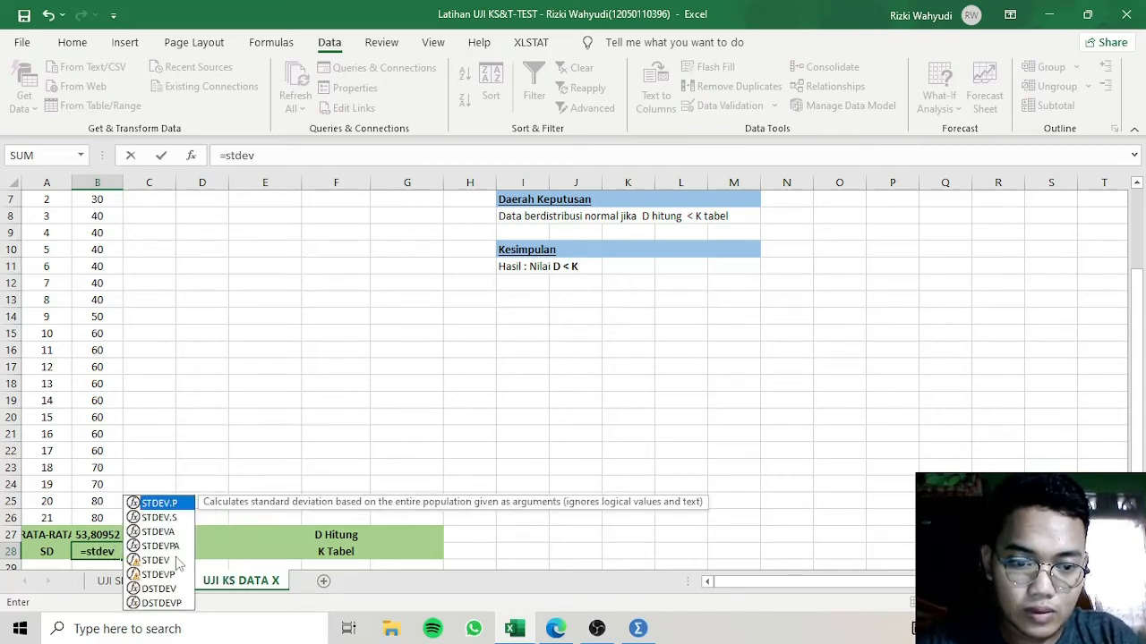
double_click(157, 560)
left_click_drag(1138, 432, 1138, 349)
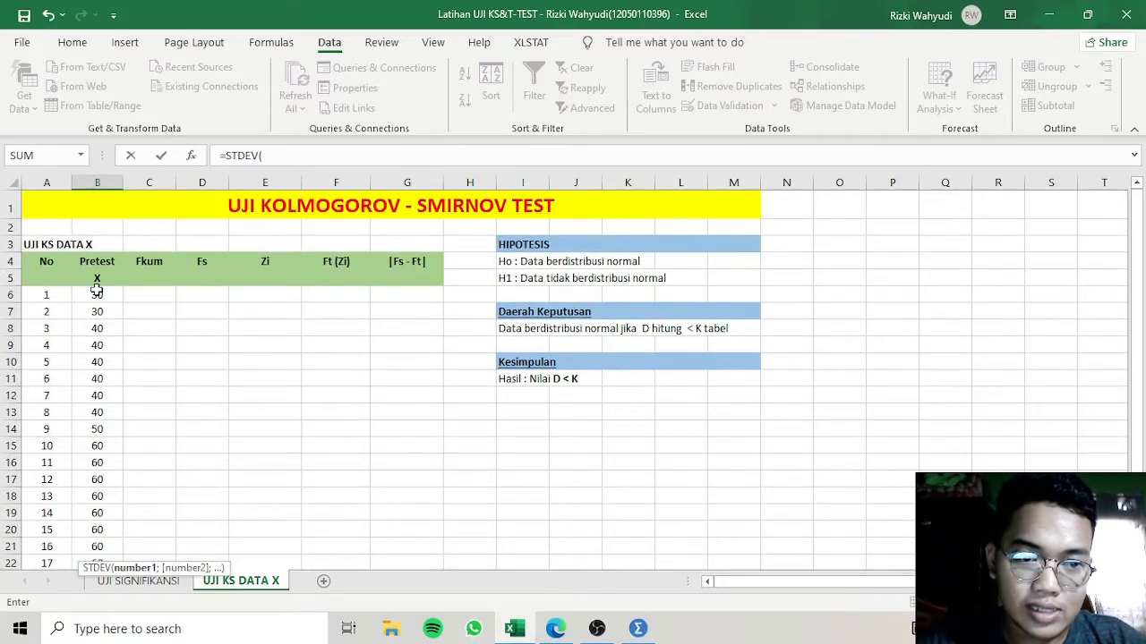
left_click_drag(97, 291, 95, 533)
key("Return")
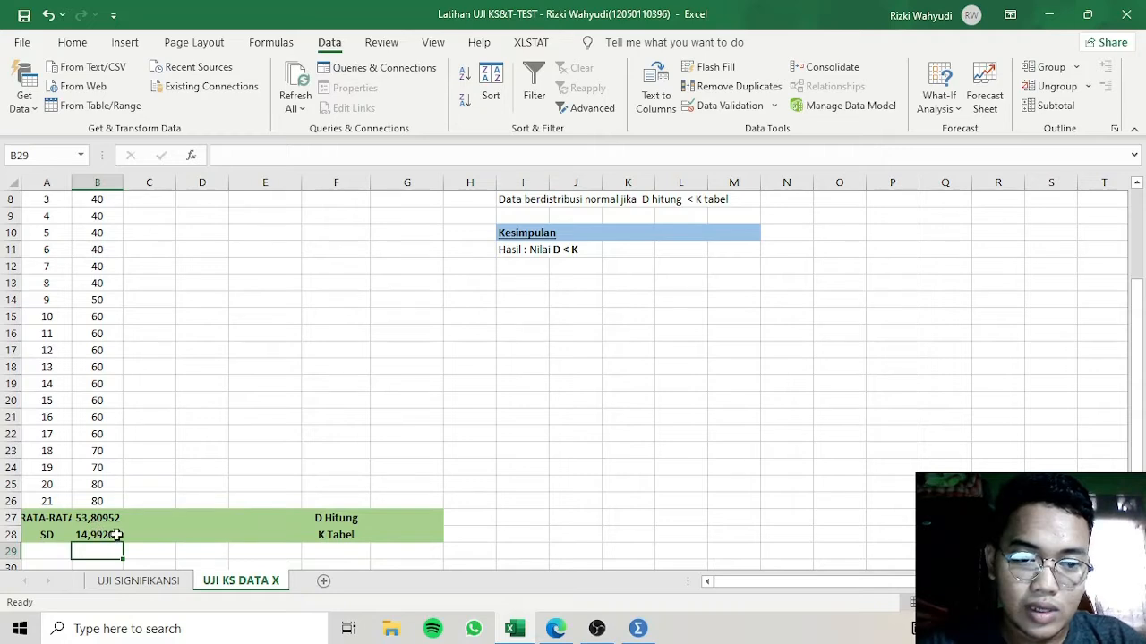
- Widen column A so that the RATA-RATA label fits fully inside its cell
left_click(113, 519)
left_click(366, 252)
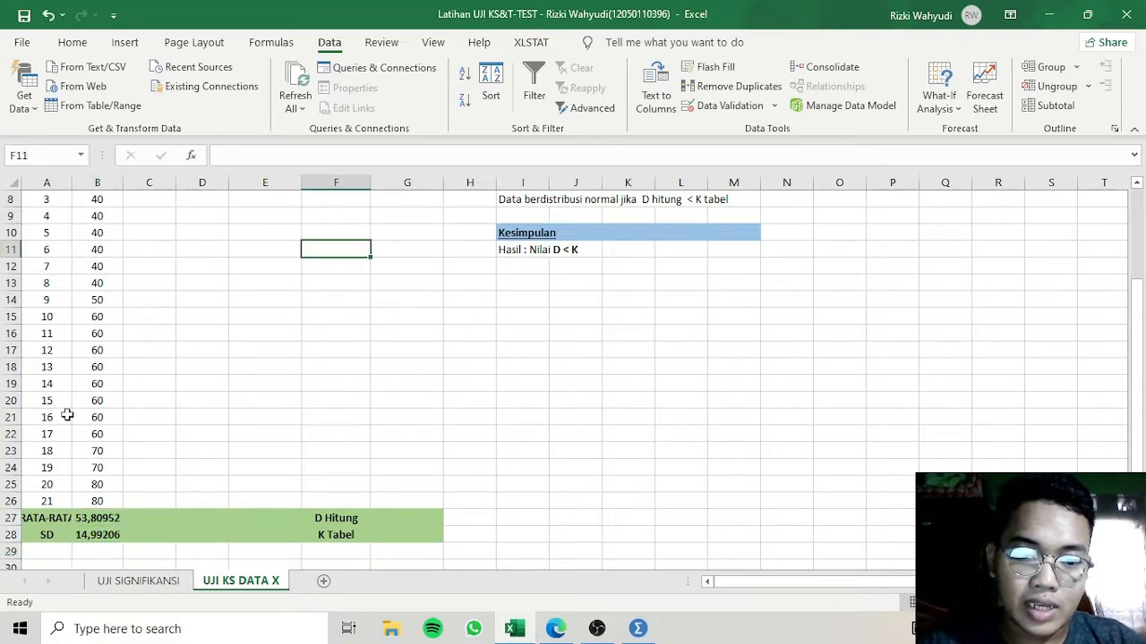
left_click(88, 523)
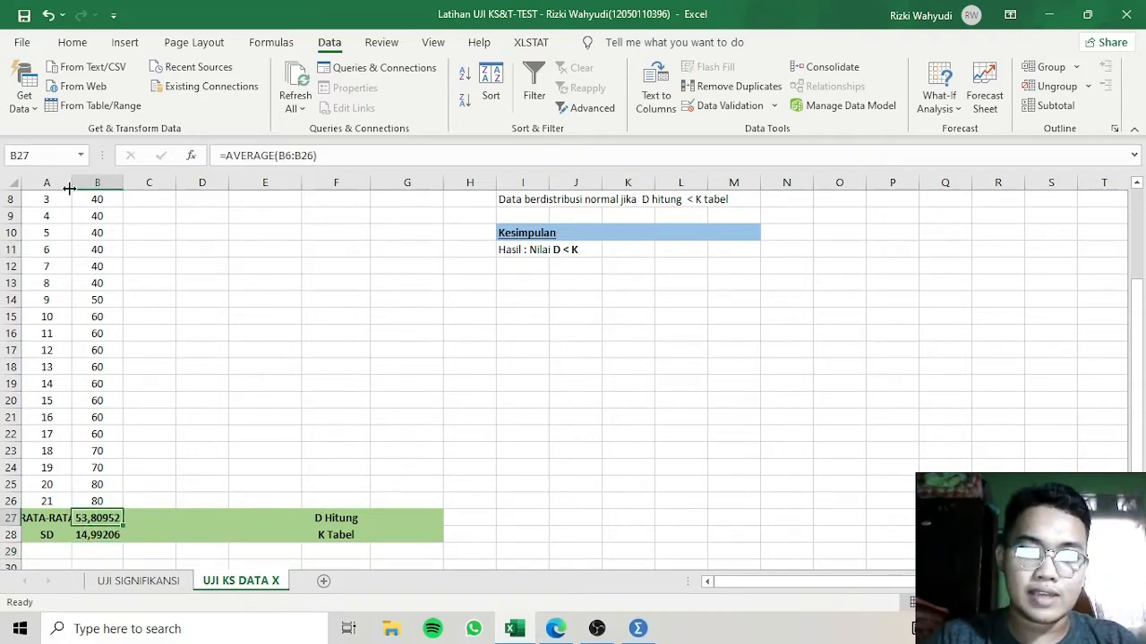
left_click_drag(73, 182, 90, 183)
left_click(224, 220)
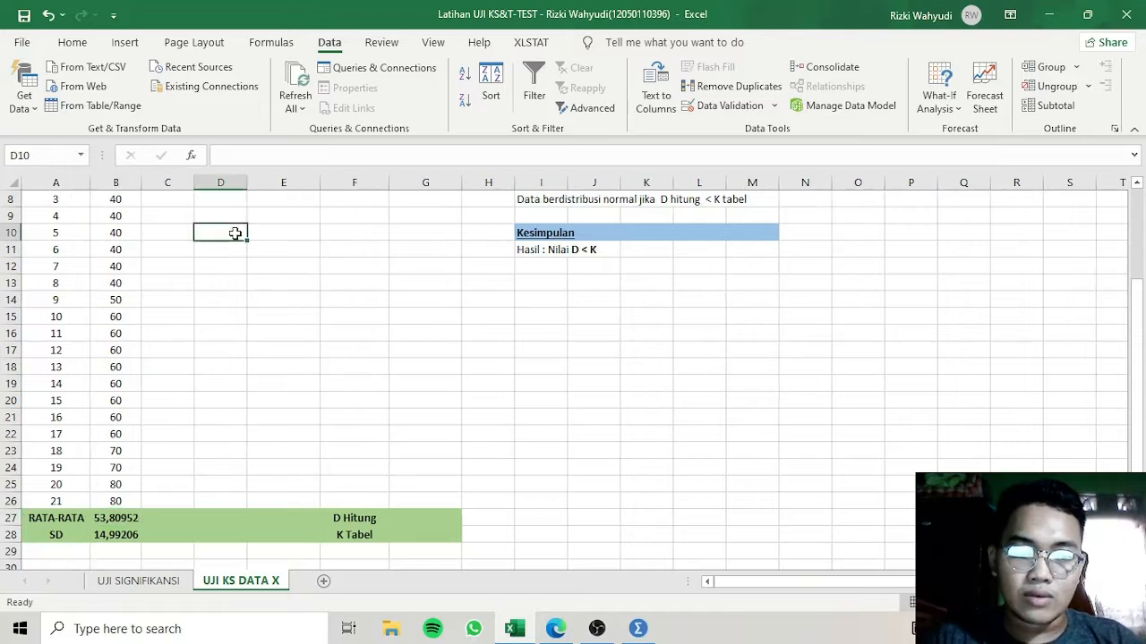
- Copy the row numbers 1 to 21 from A6:A26 into the Fkum column starting at C6
key("ctrl+Home")
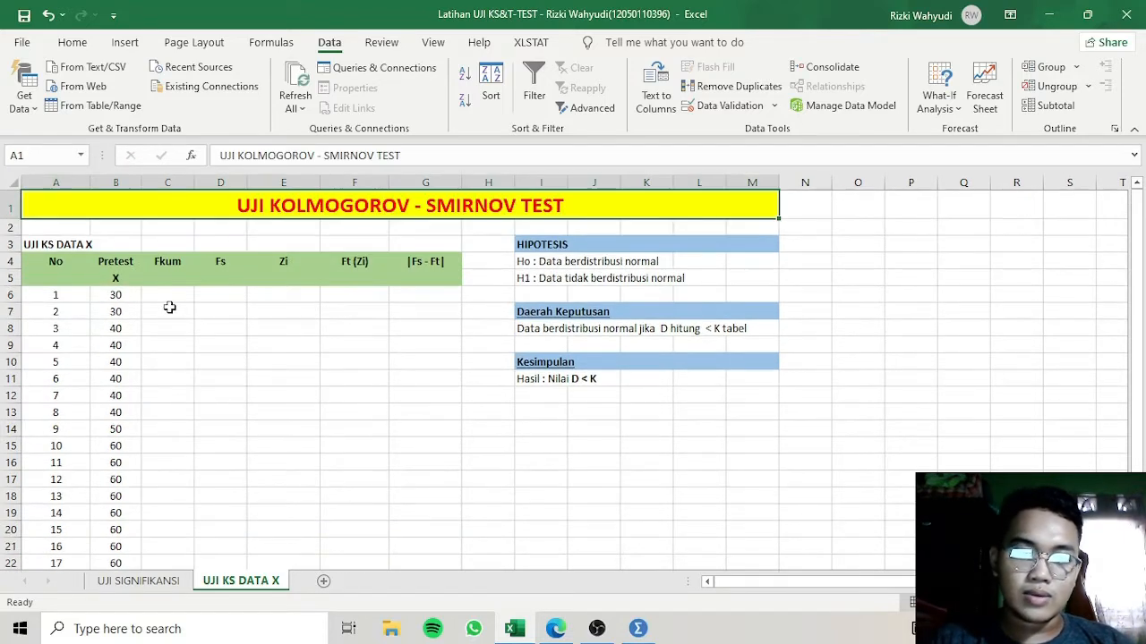
left_click(175, 295)
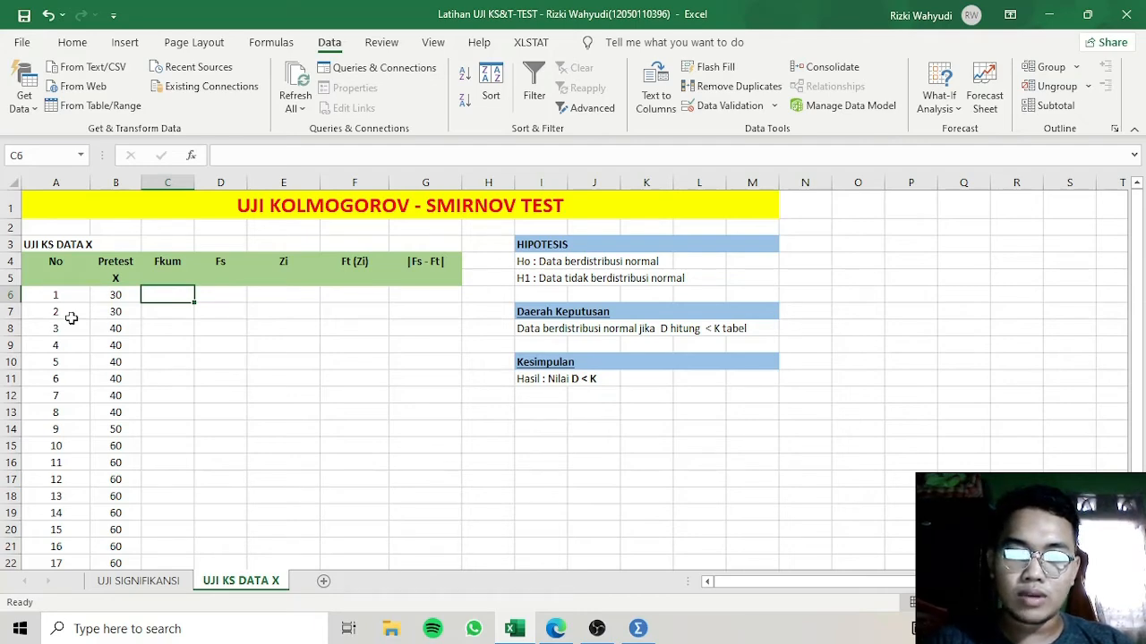
left_click_drag(58, 293, 70, 533)
key("ctrl+c")
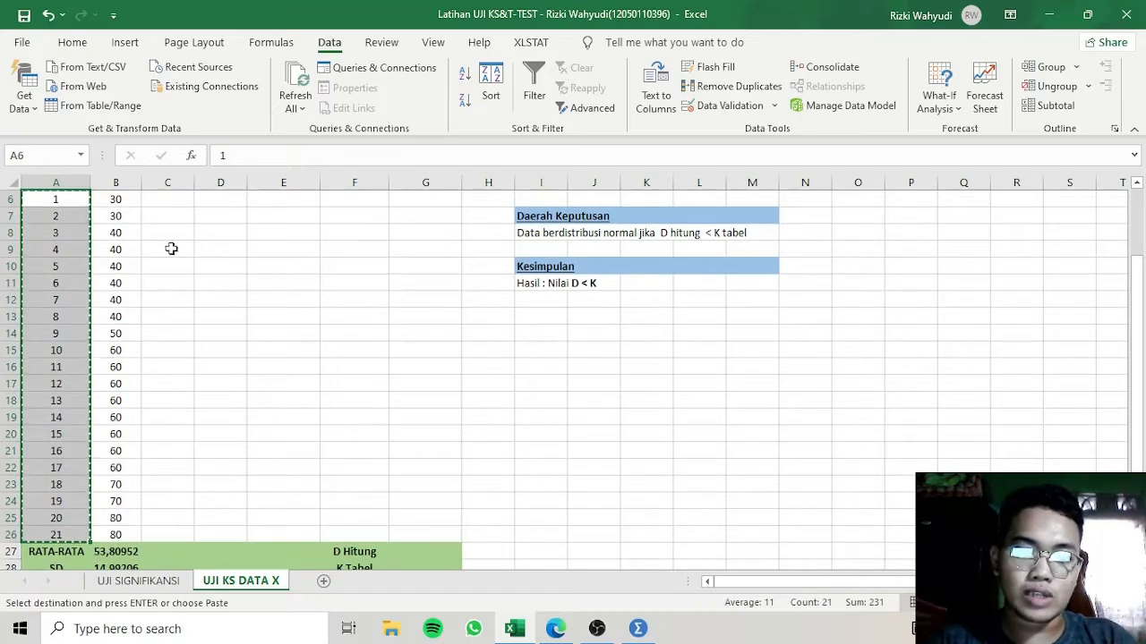
left_click(179, 198)
key("ctrl+v")
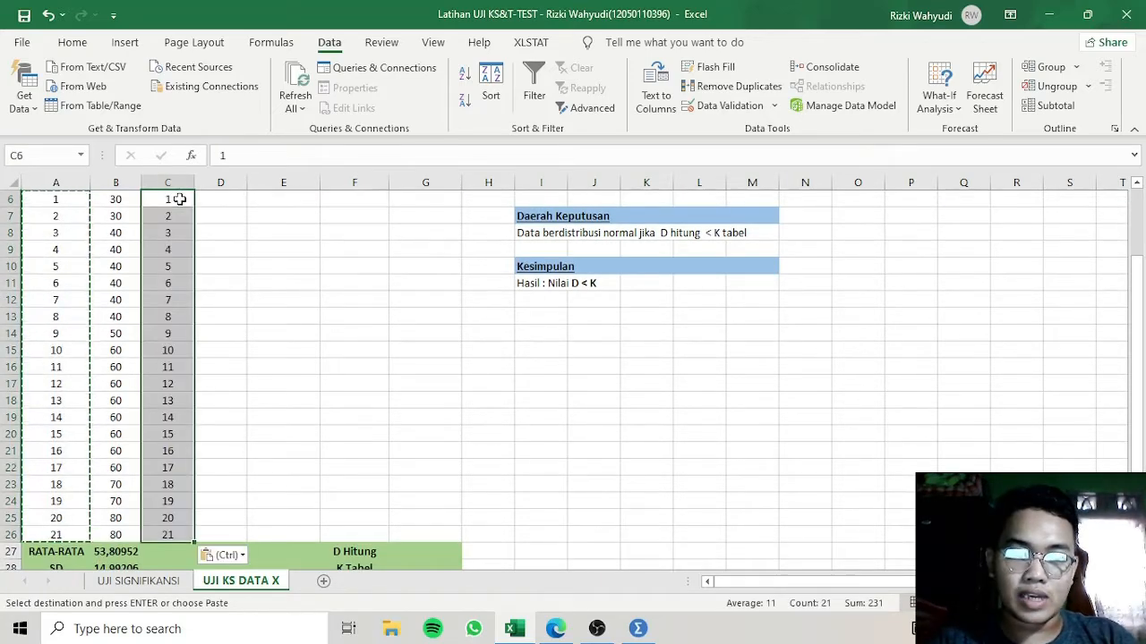
- Enter the formula =C6/C26 in the first Fs cell D6, dividing the first Fkum value by the last one
left_click(251, 238)
key("ctrl+Up")
key("ctrl+Up")
key("Down")
key("Down")
key("Down")
key("Down")
key("Down")
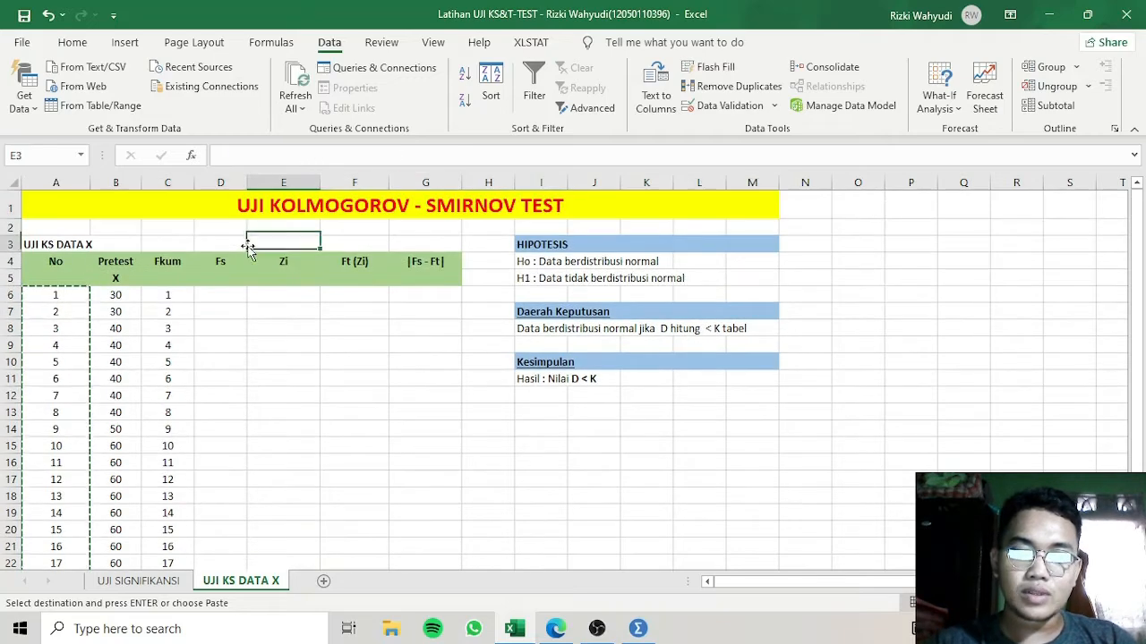
left_click(228, 288)
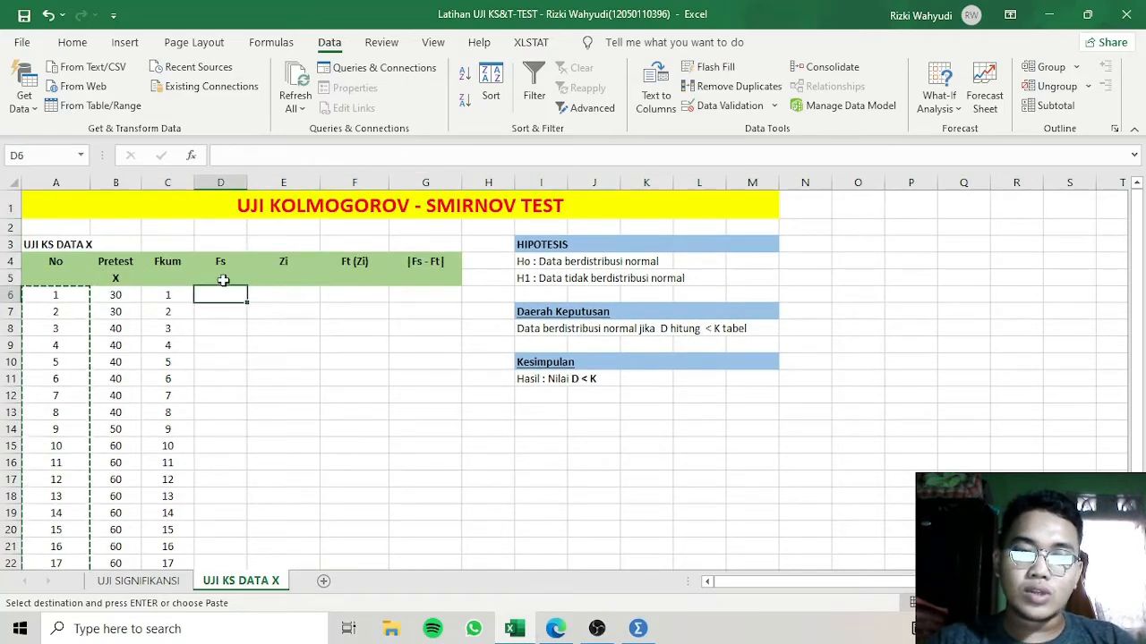
left_click(222, 275)
left_click(225, 300)
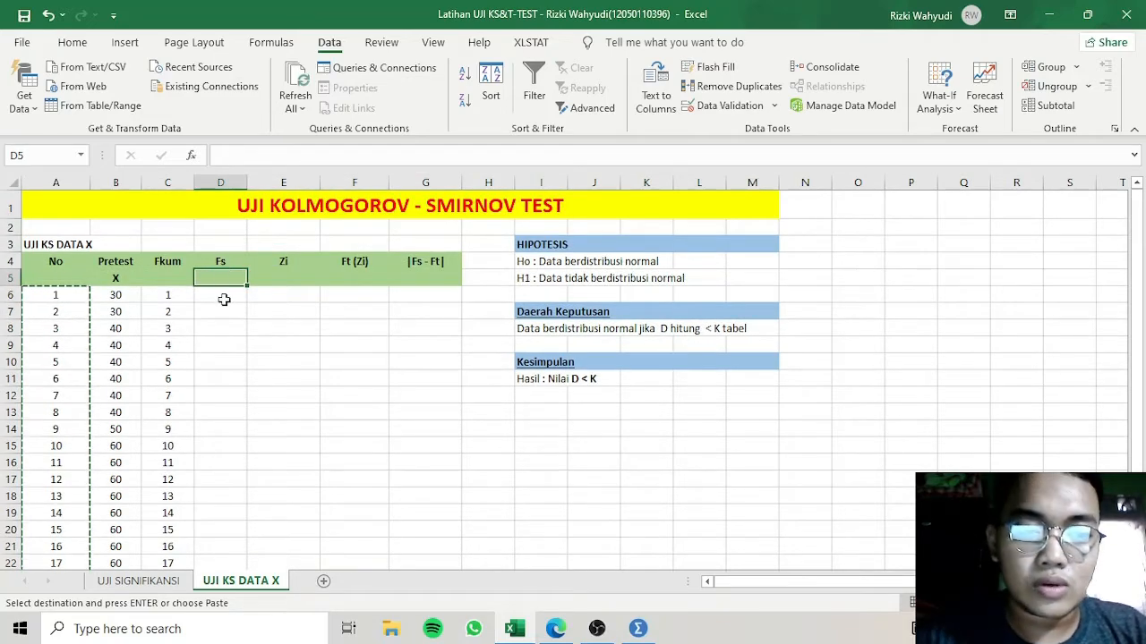
key("Escape")
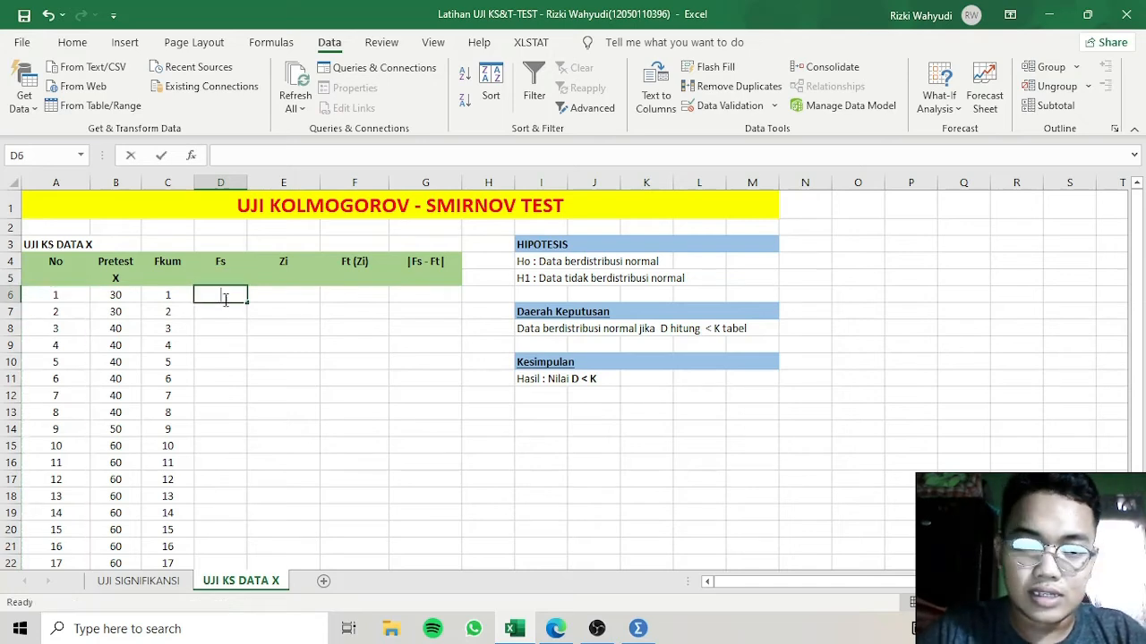
type("=")
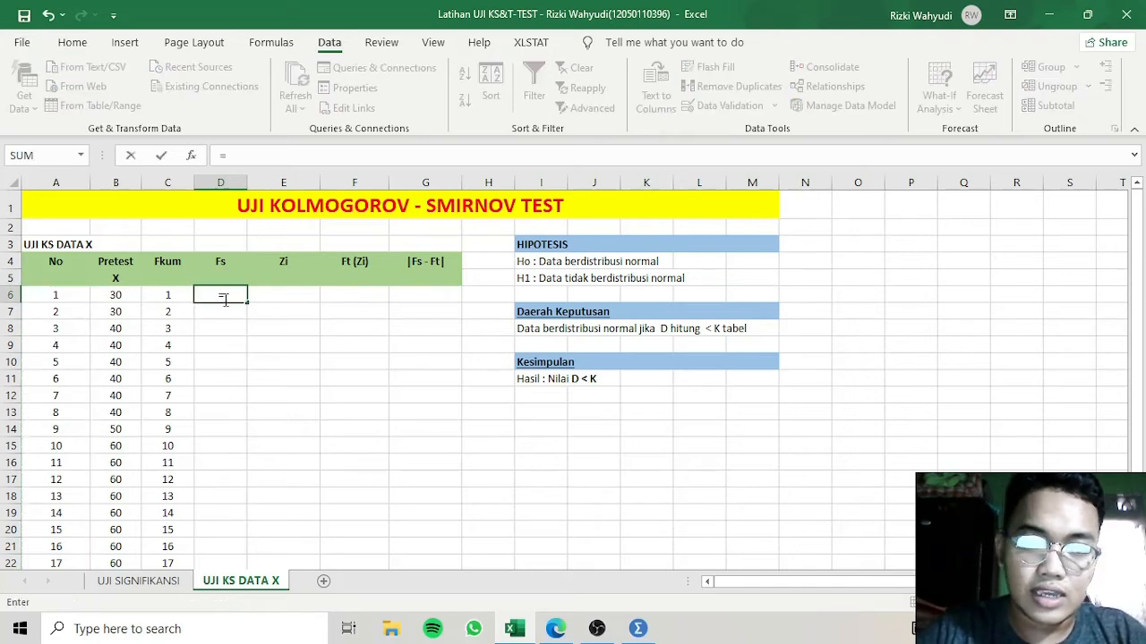
left_click(167, 294)
type("/")
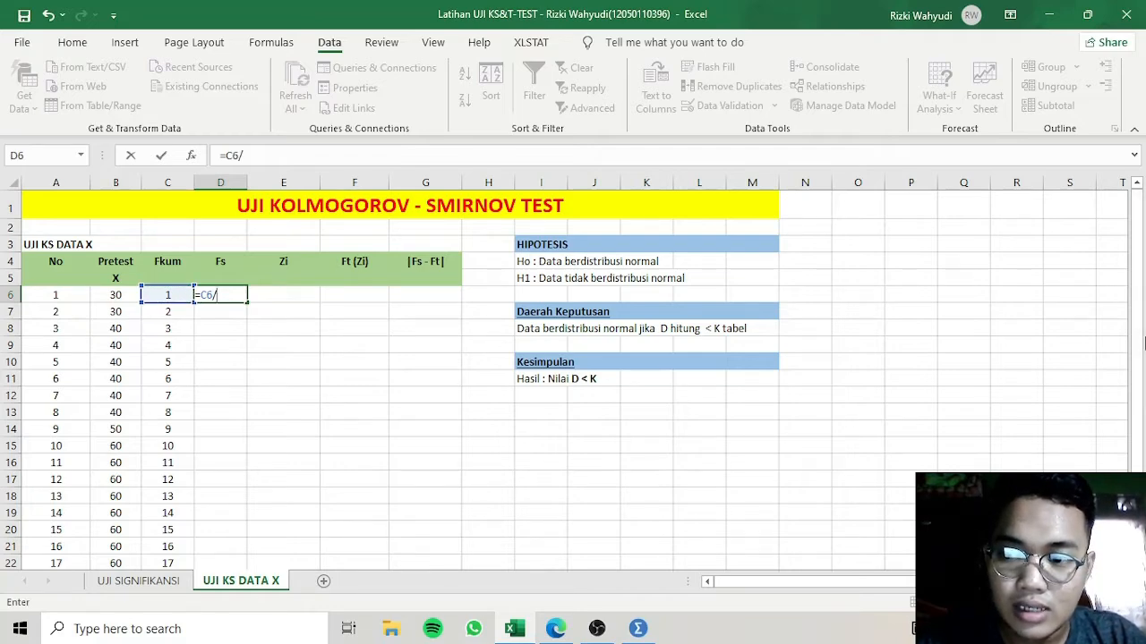
left_click_drag(1142, 422, 1140, 473)
left_click(168, 518)
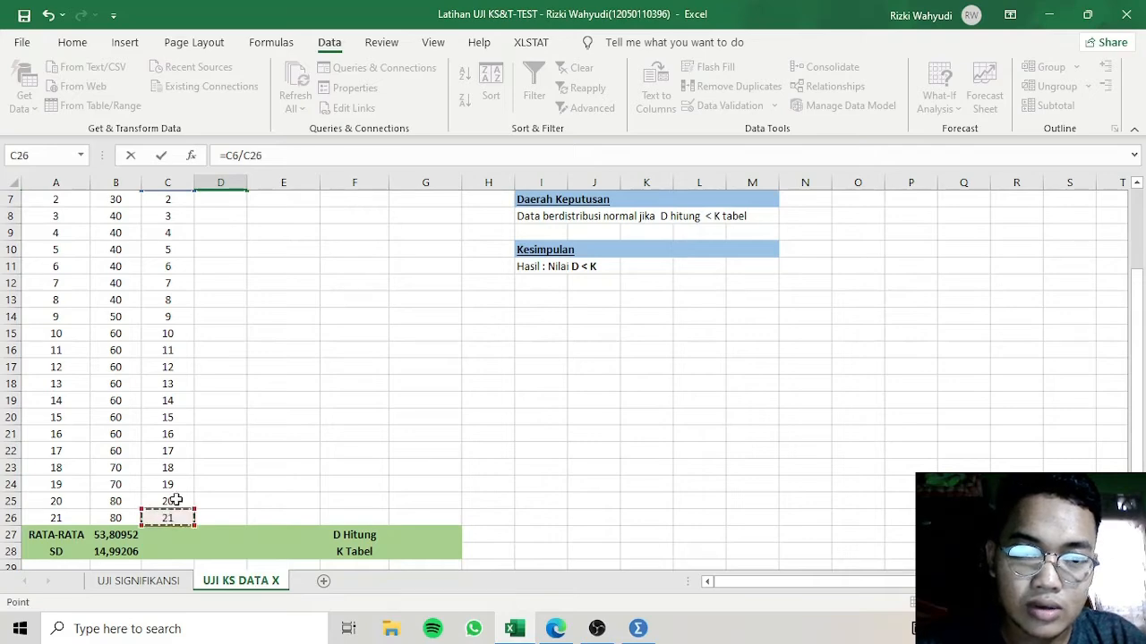
key("Return")
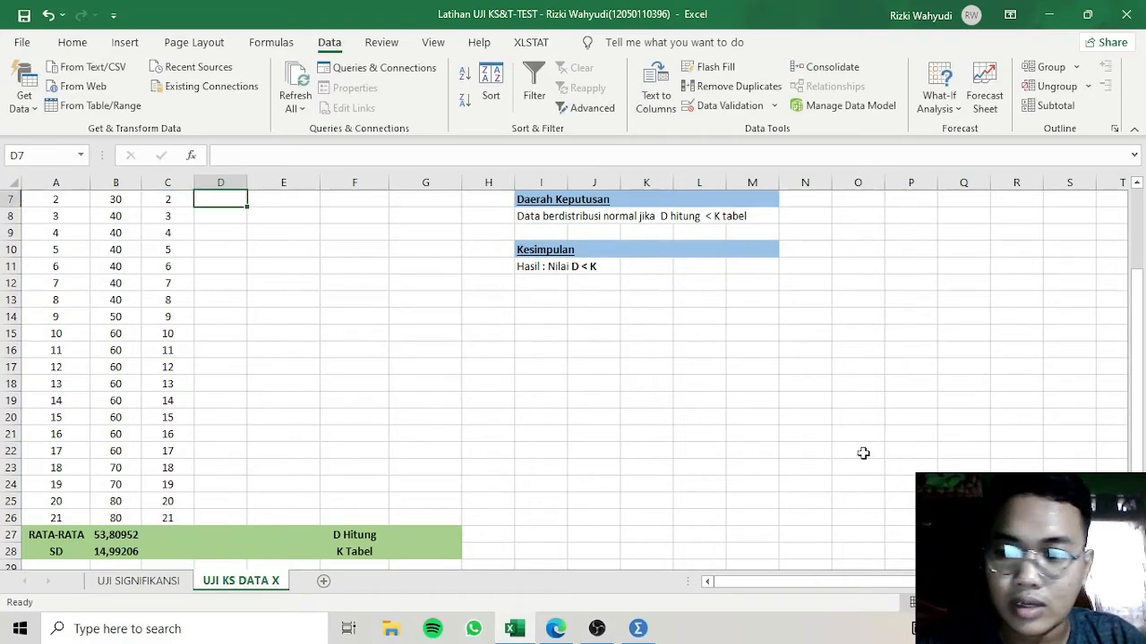
- Fill the Fs formula from D6 down through D26
scroll(1103, 405, "up", 2)
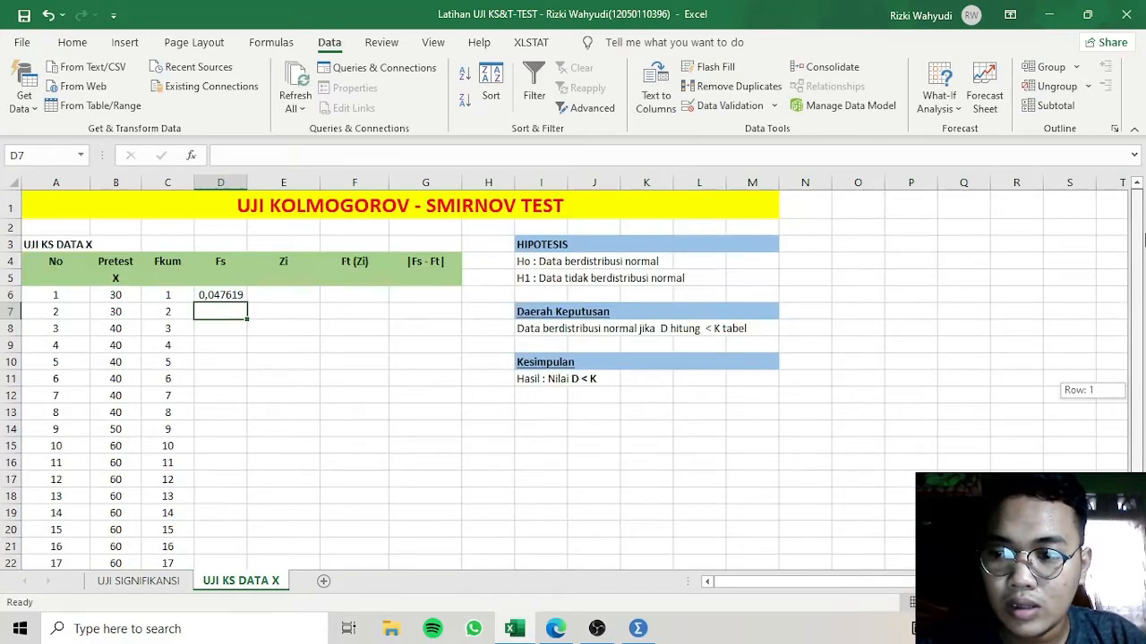
left_click(229, 296)
left_click_drag(248, 304, 215, 537)
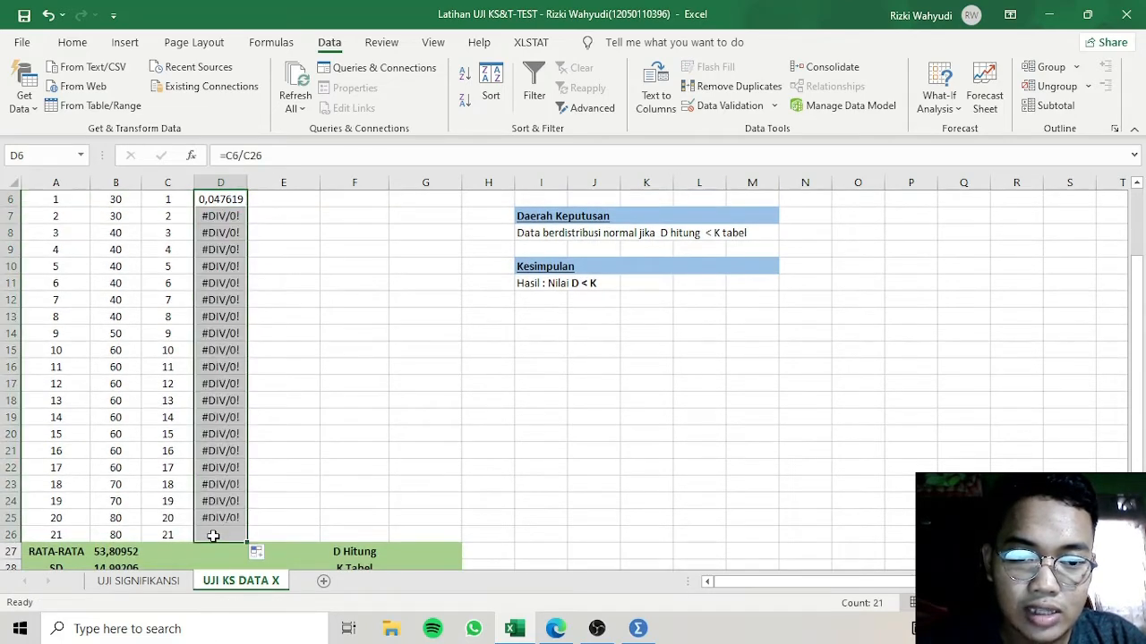
- Replace the Fs fill by correcting D6 to =C6/$C$26 and filling that formula down through D26
key("ctrl+z")
double_click(231, 208)
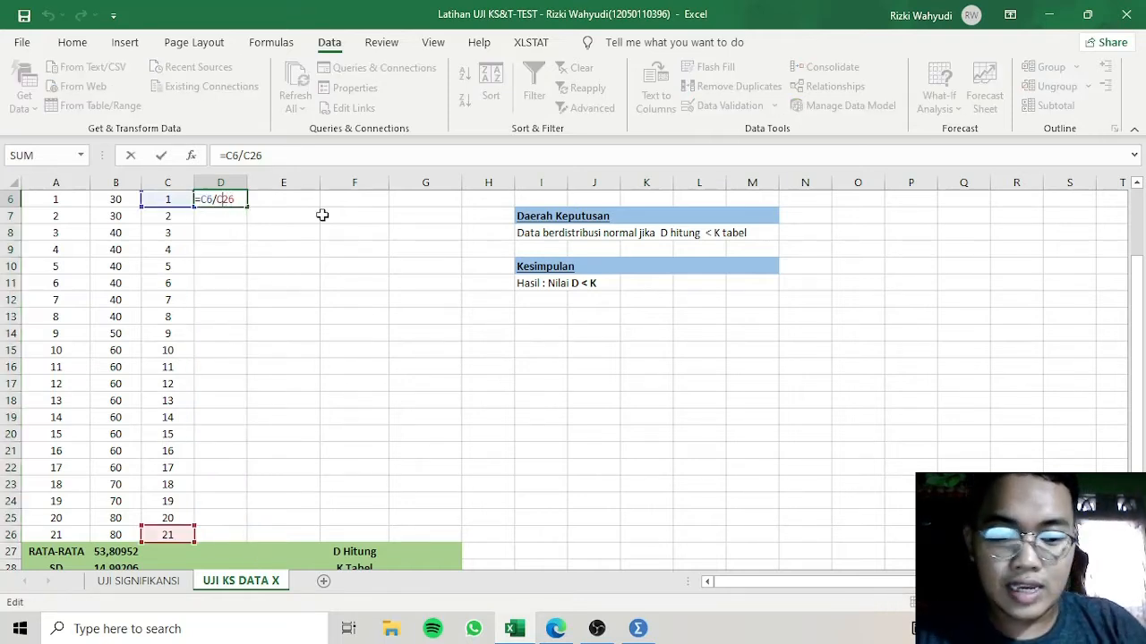
type("$C")
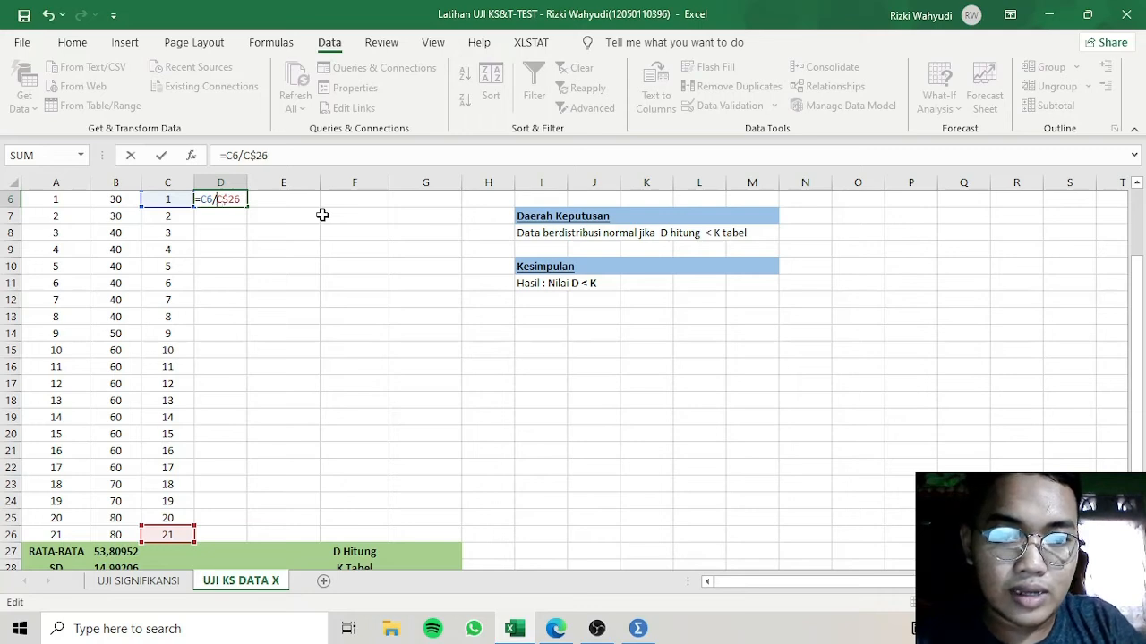
type("$")
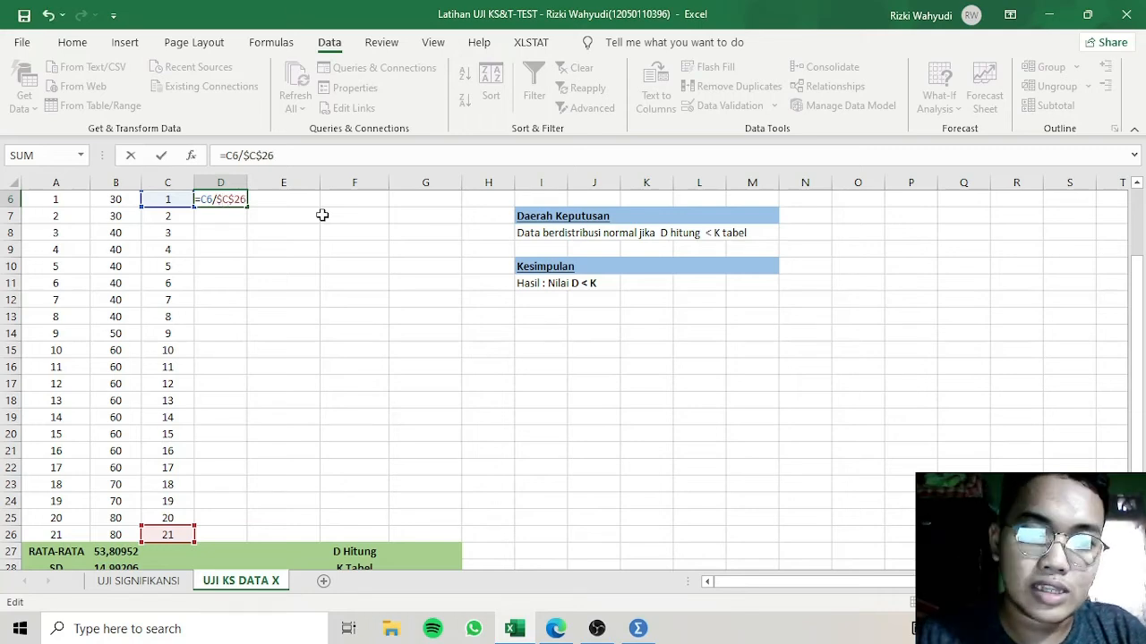
key("Return")
left_click(231, 201)
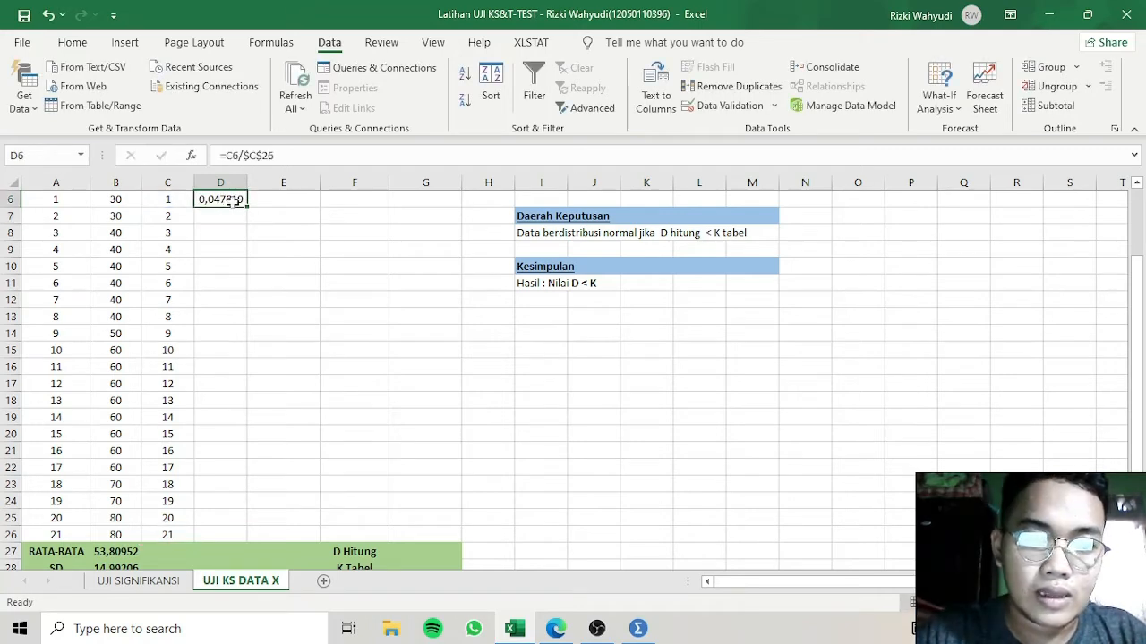
left_click_drag(247, 206, 247, 538)
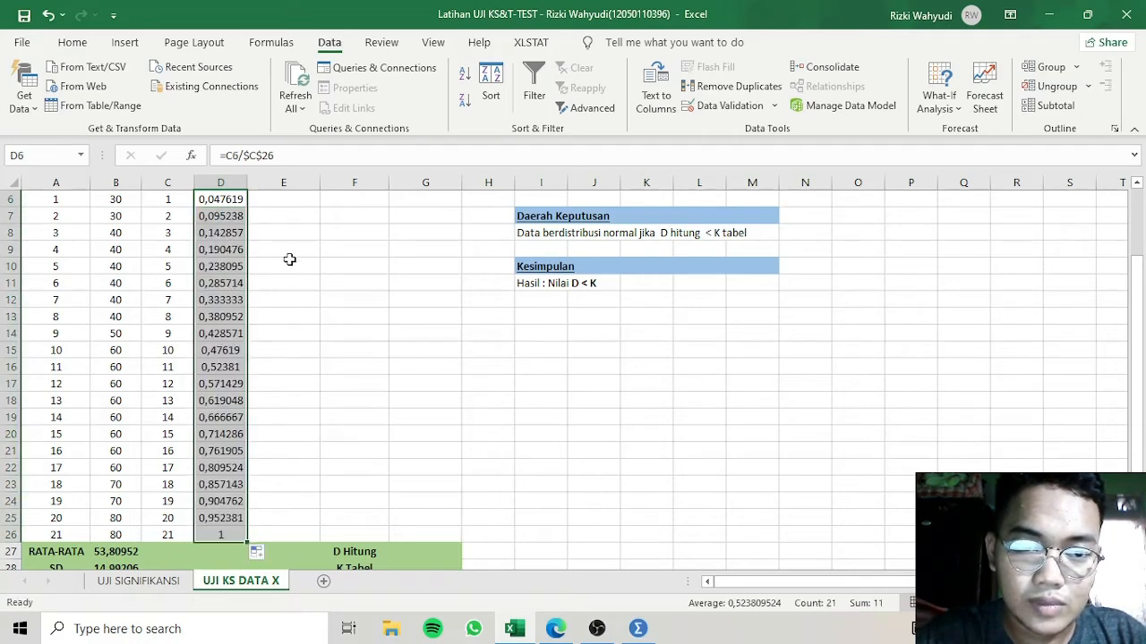
- Enter the formula =B6-B27 in the first Zi cell E6, subtracting the RATA-RATA value from the first pretest score
left_click(294, 200)
key("Up")
key("Up")
key("Up")
key("Down")
key("Down")
key("Down")
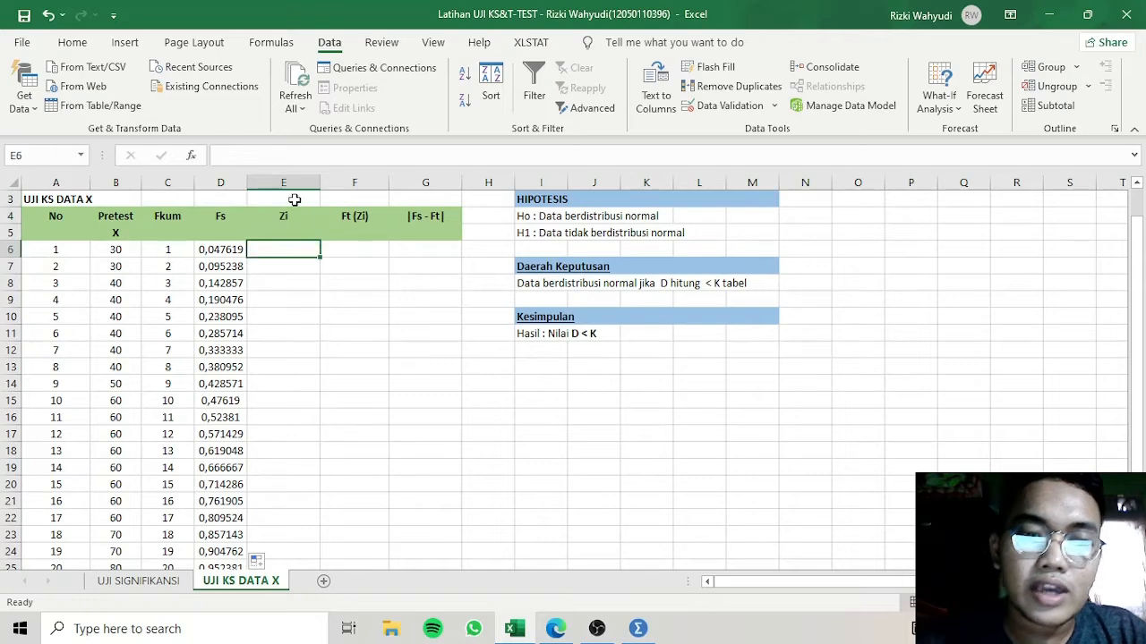
type("=")
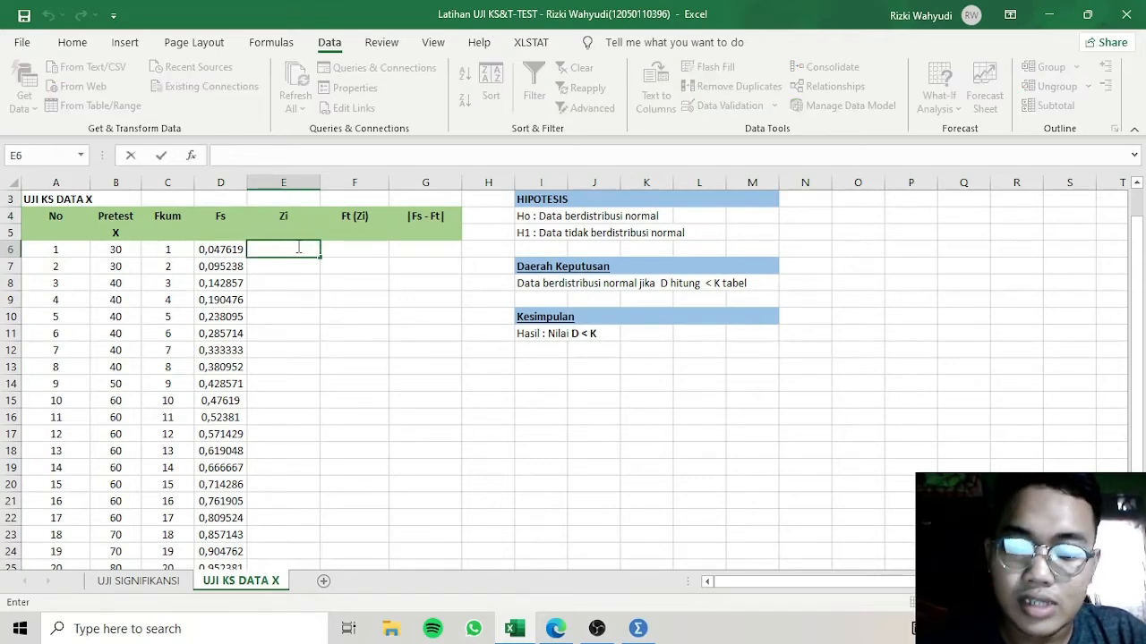
left_click(121, 255)
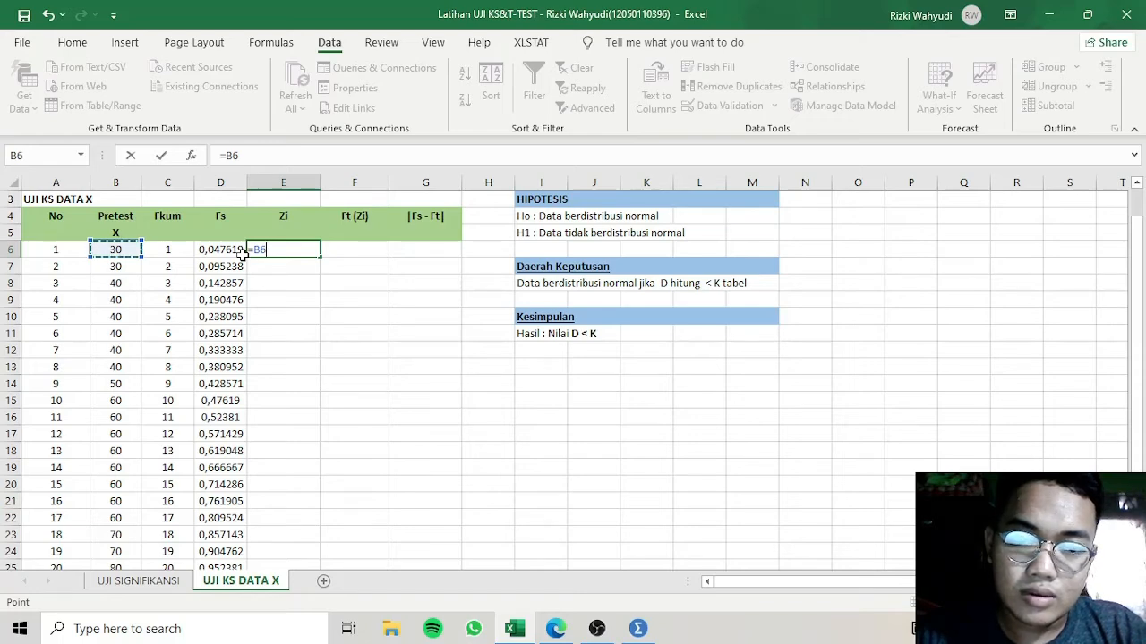
type("-")
left_click_drag(1138, 236, 1139, 268)
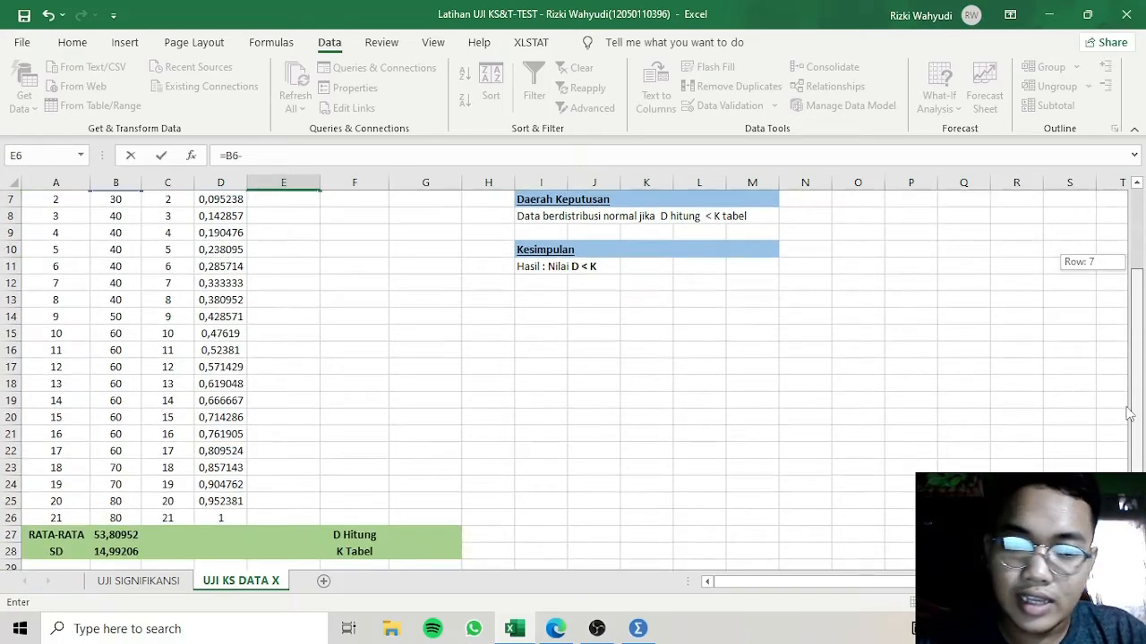
left_click(125, 549)
left_click(121, 535)
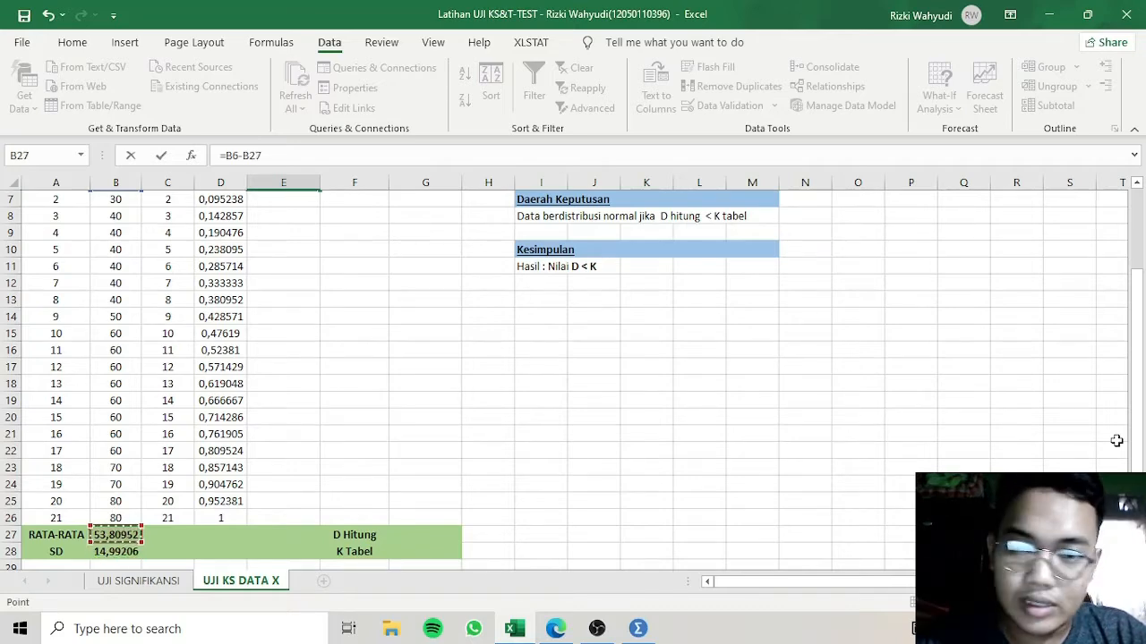
left_click_drag(1138, 403, 1143, 257)
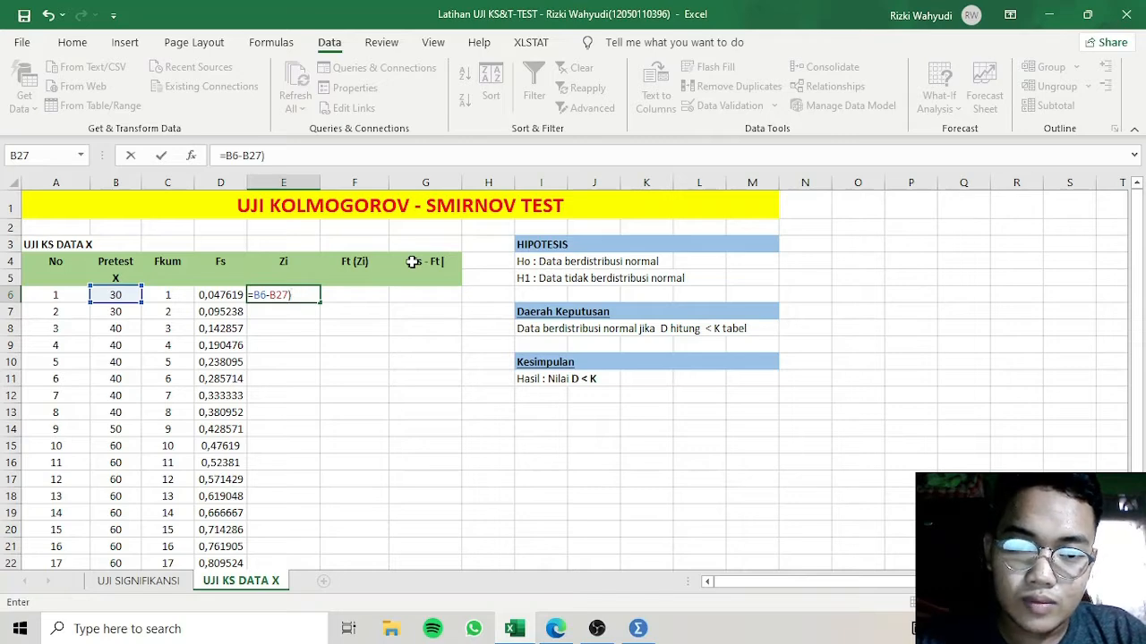
key("Return")
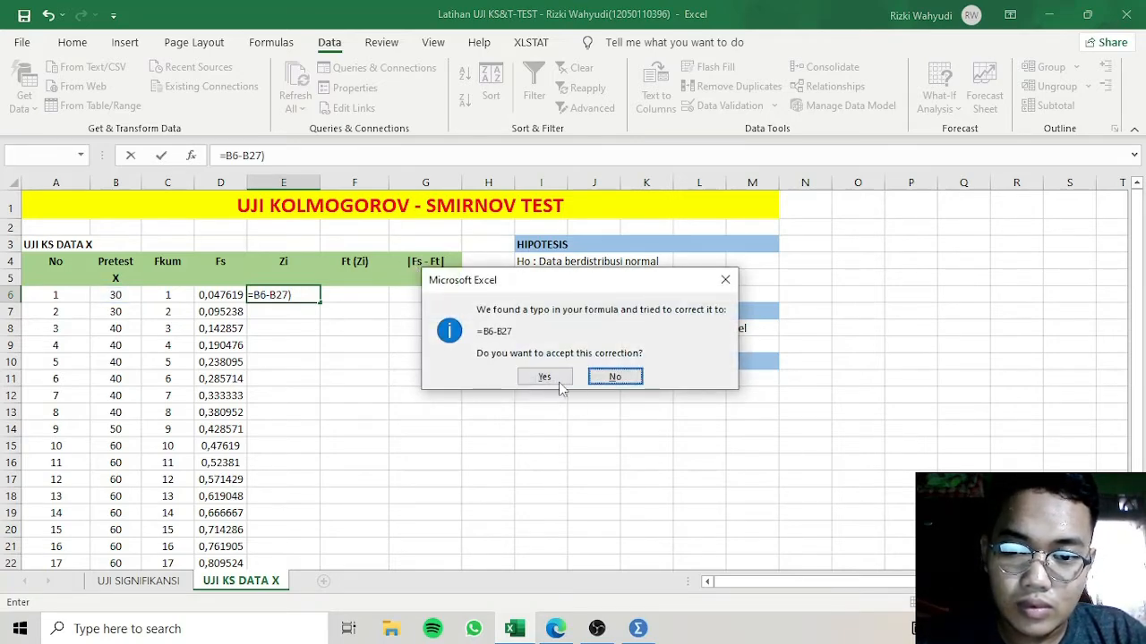
left_click(559, 381)
- Try to enclose the subtraction in E6 in parentheses by adding an opening bracket before B6
left_click(283, 301)
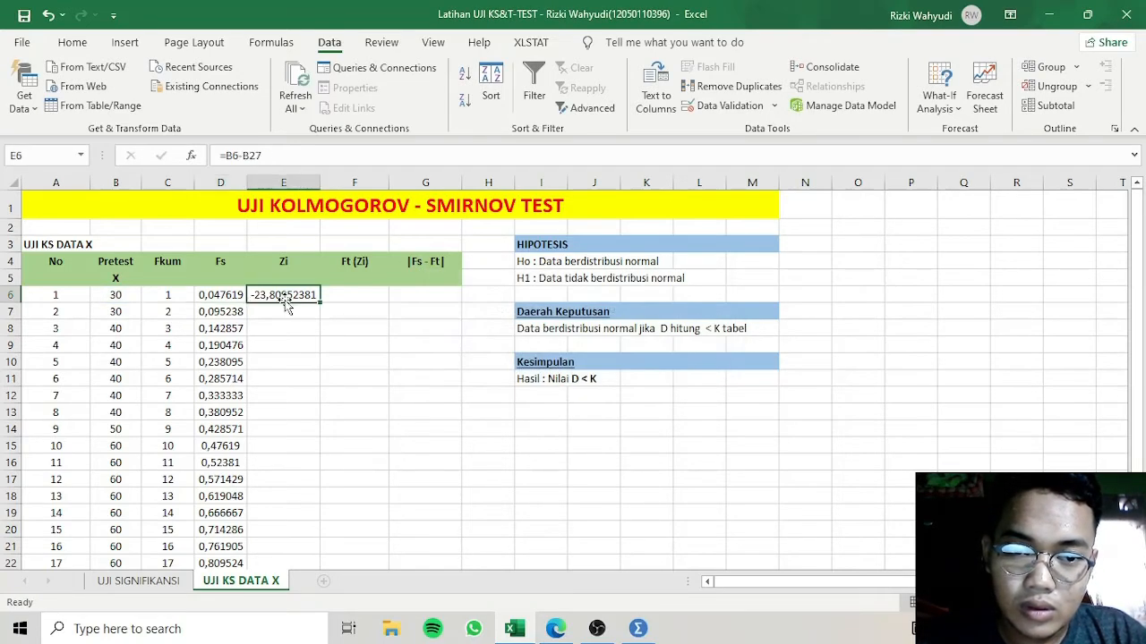
double_click(279, 295)
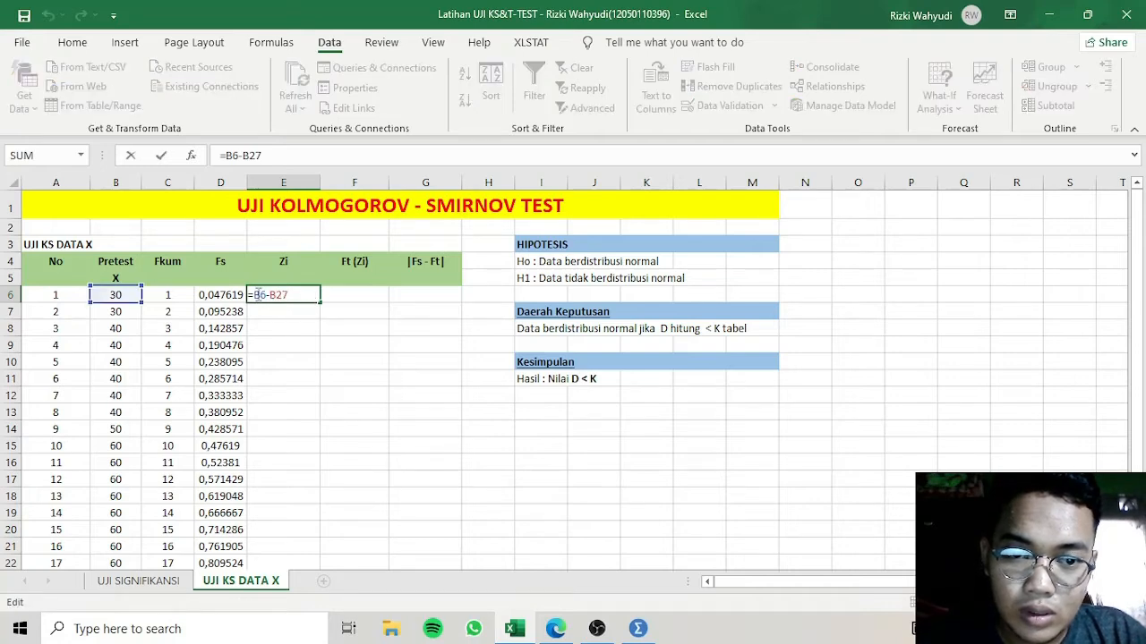
type("(")
key("Page_Down")
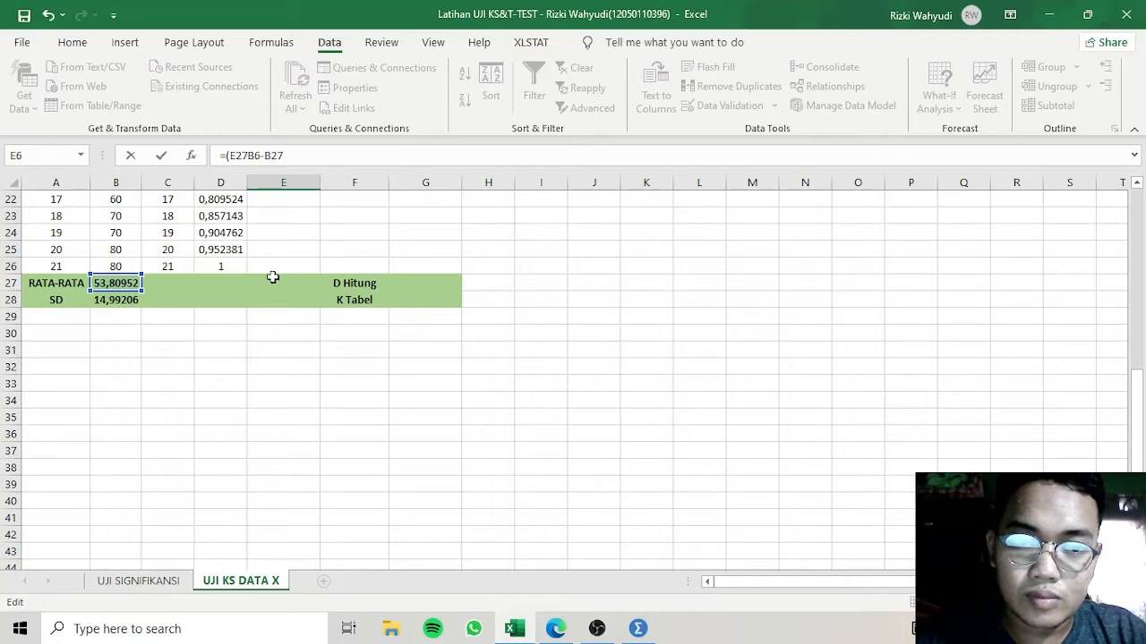
left_click(303, 259)
key("Up")
key("Up")
key("Up")
key("Up")
key("Up")
key("Up")
key("Up")
key("Up")
key("Up")
key("Up")
key("Up")
key("Up")
key("Up")
key("Up")
key("Up")
key("Up")
key("Up")
key("Up")
key("Up")
key("Up")
key("Up")
key("Up")
key("Up")
key("Up")
key("Up")
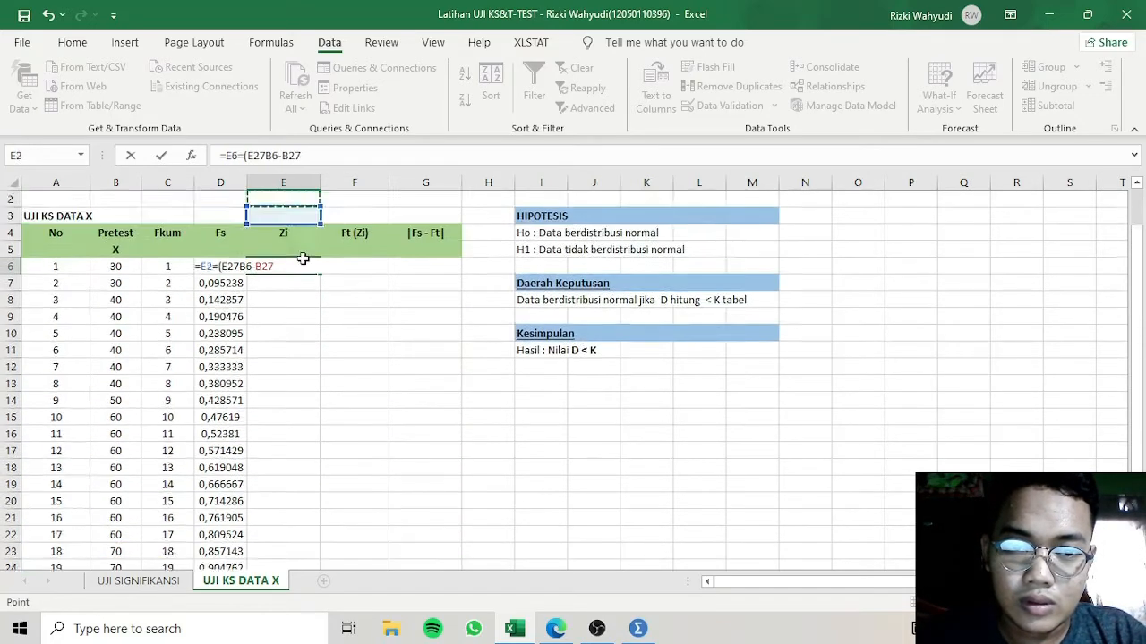
- Delete the garbled Zi formula from E6 and leave the cell empty
key("BackSpace")
key("BackSpace")
key("BackSpace")
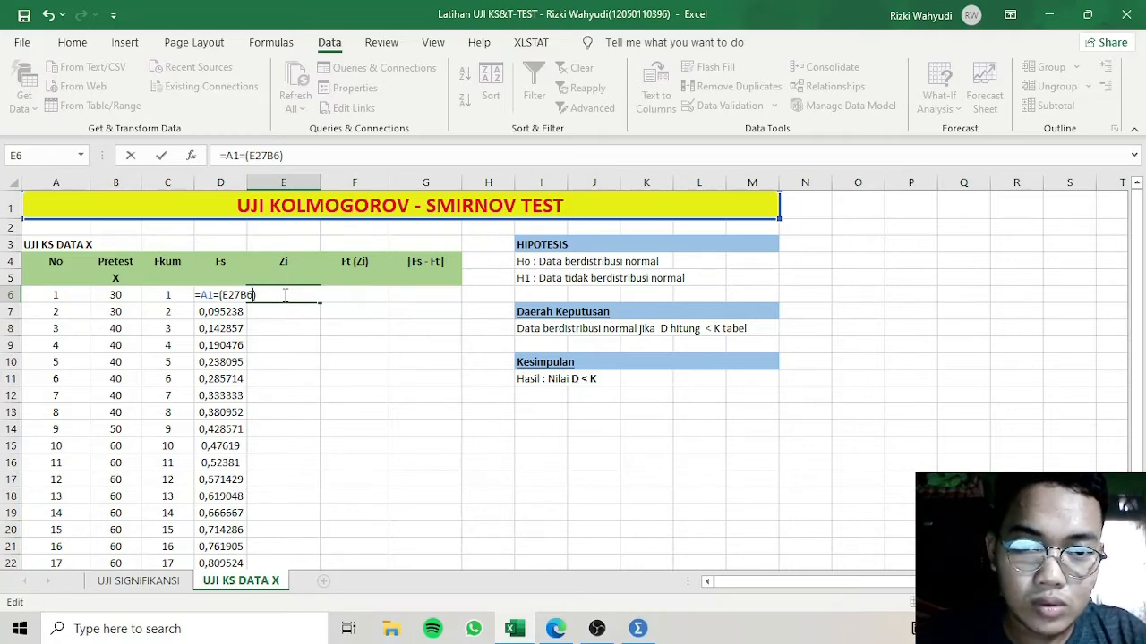
key("BackSpace")
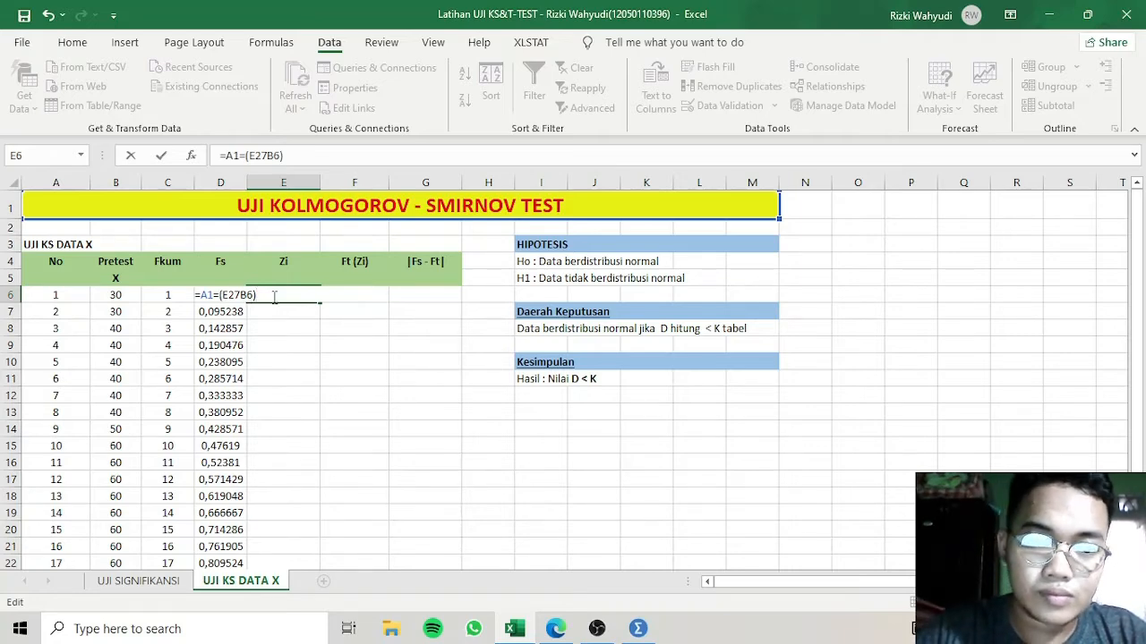
key("BackSpace")
key("BackSpace")
key("BackSpace")
key("BackSpace")
key("BackSpace")
key("BackSpace")
key("BackSpace")
key("BackSpace")
key("BackSpace")
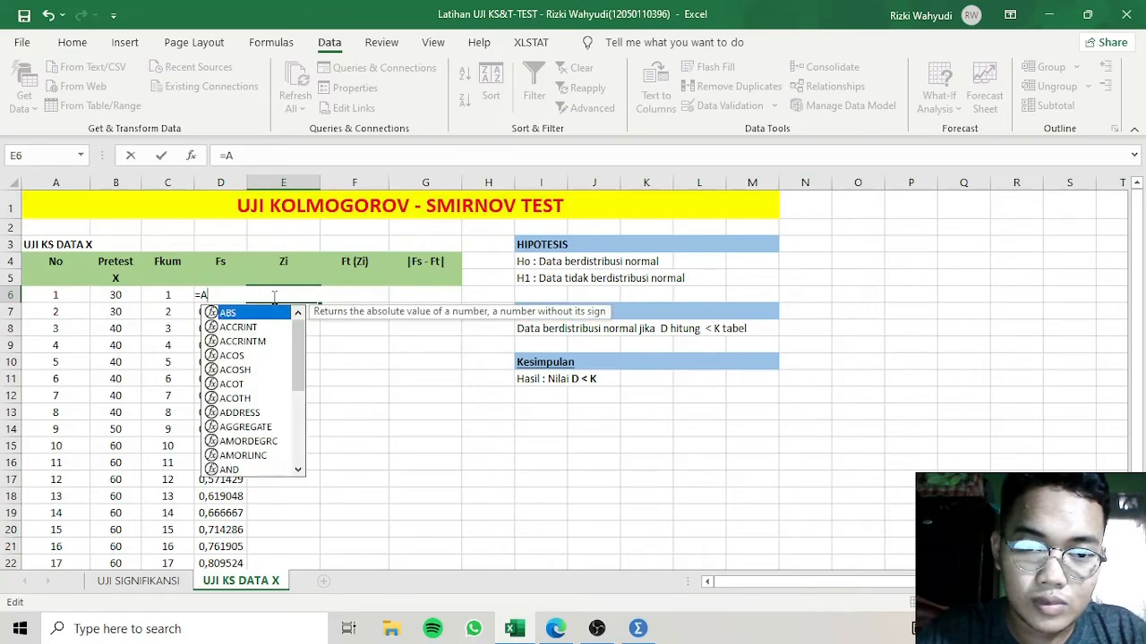
left_click(283, 347)
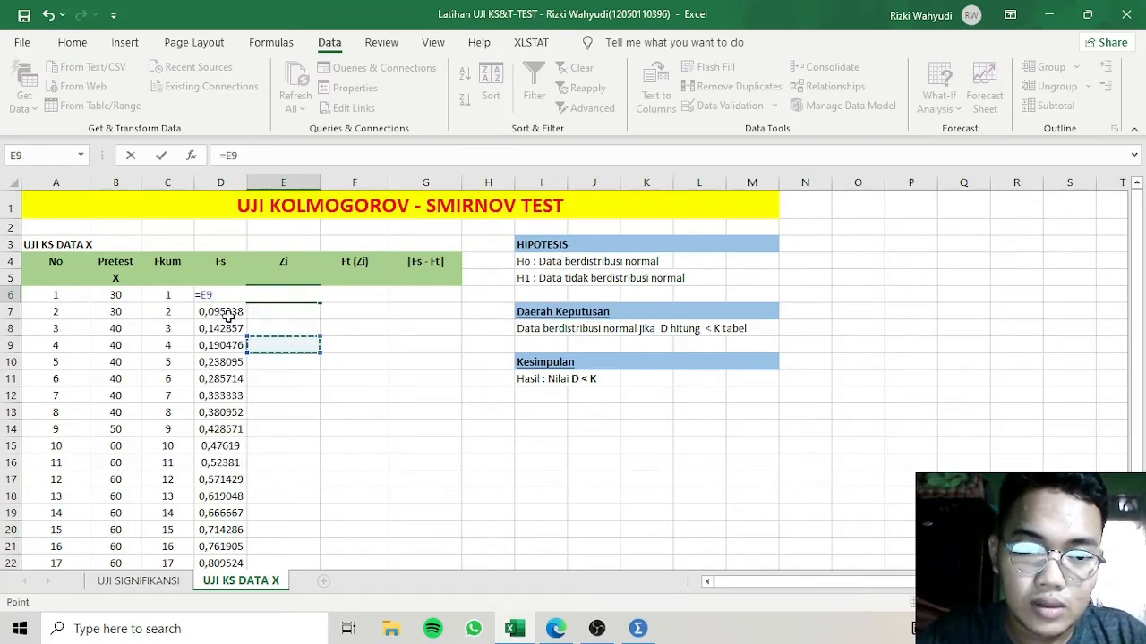
key("BackSpace")
key("BackSpace")
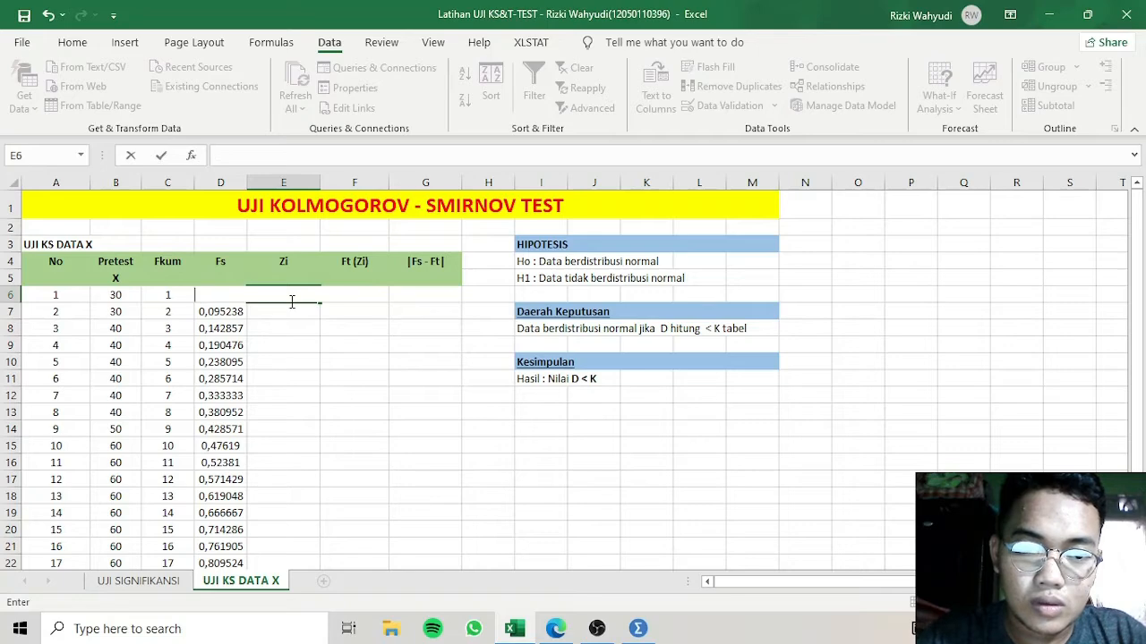
left_click(288, 318)
- Build the Zi formula =(B6-B27)/B28 in E6, dividing the score's deviation from RATA-RATA by SD
double_click(285, 293)
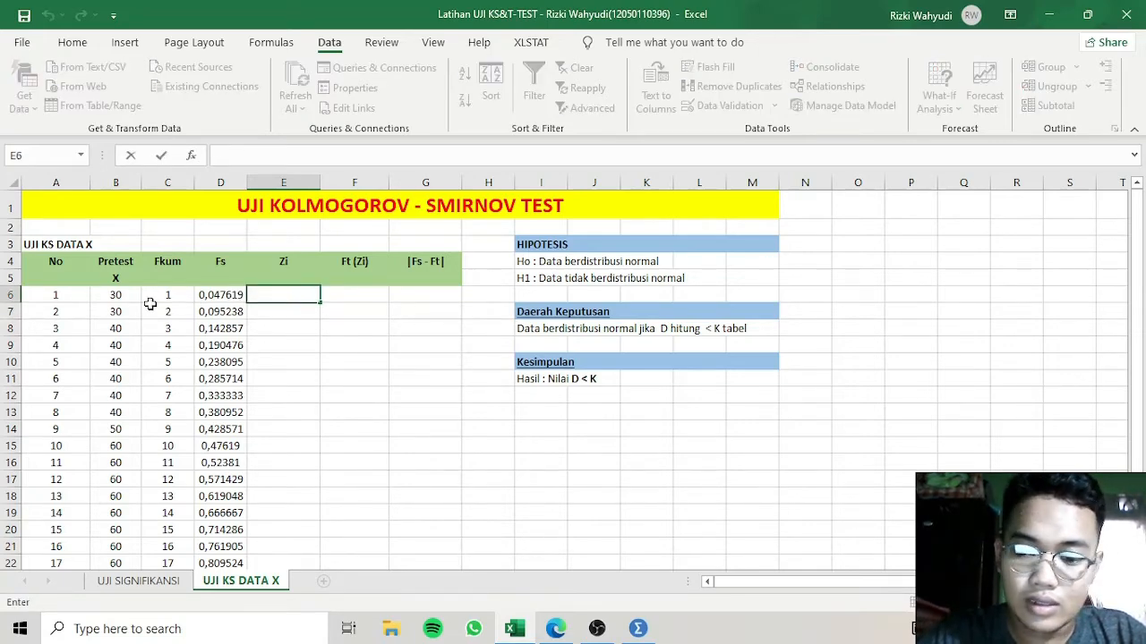
type("=")
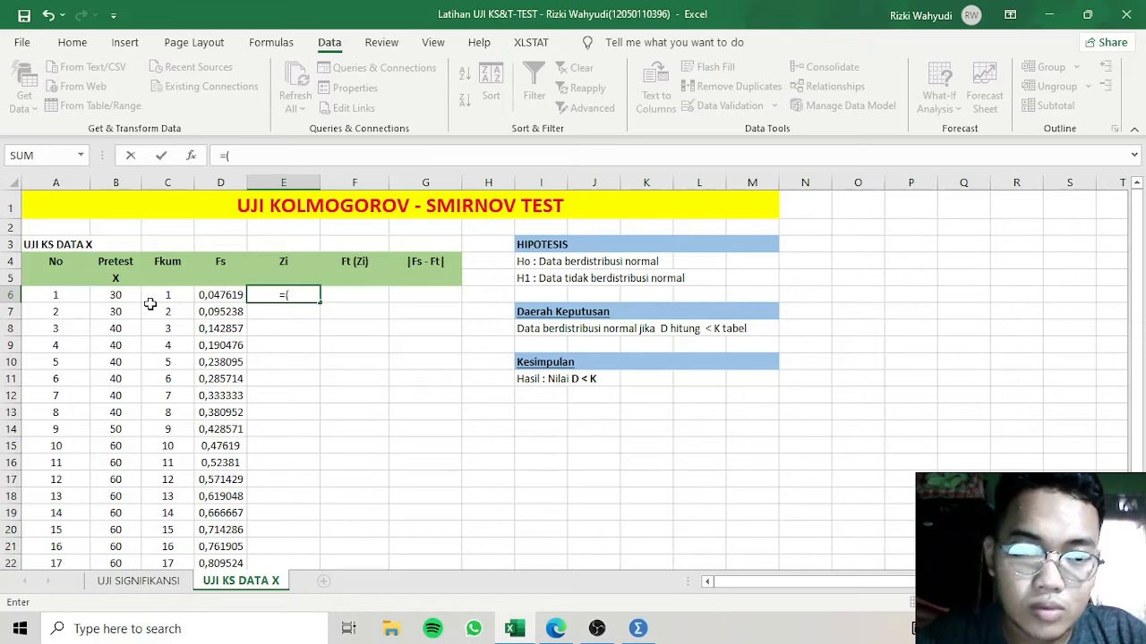
type("(")
left_click(122, 295)
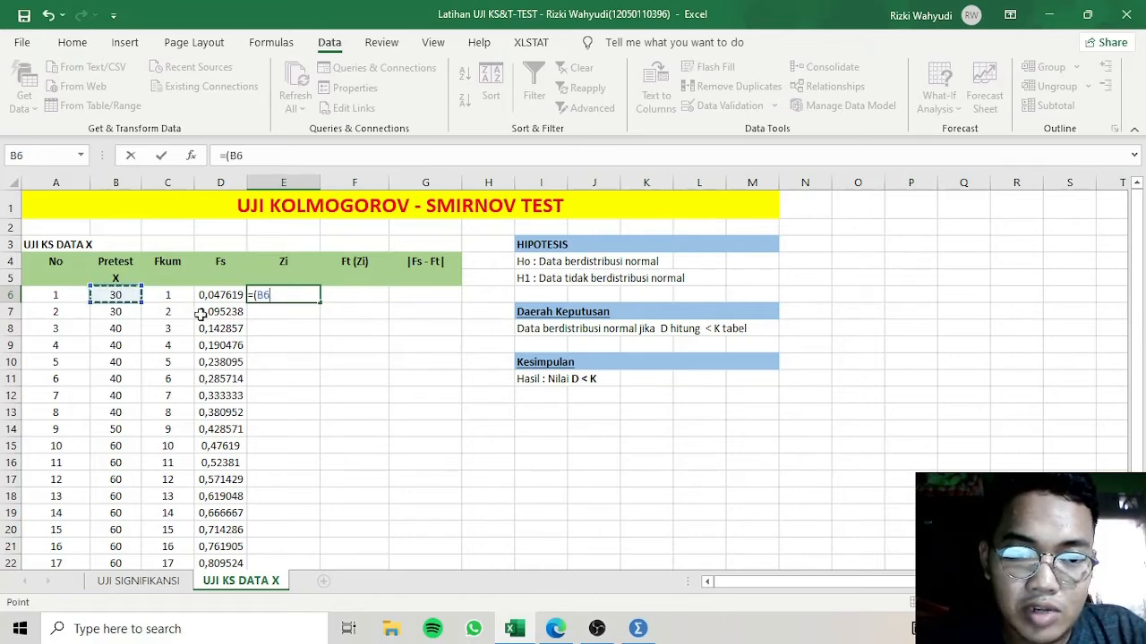
type("-")
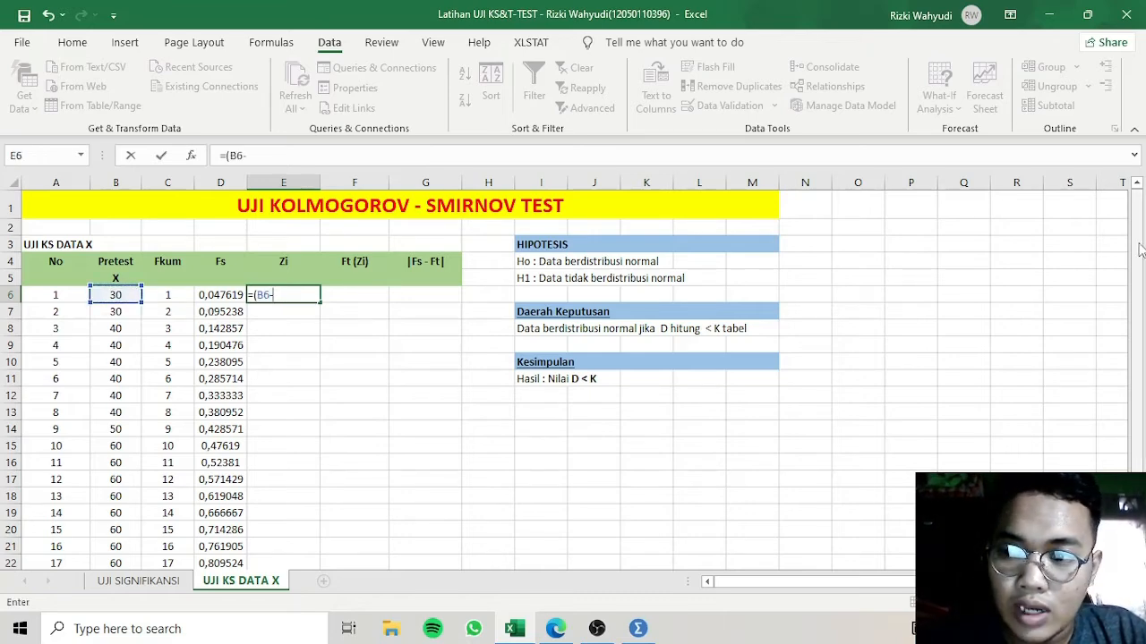
left_click_drag(1139, 263, 1141, 344)
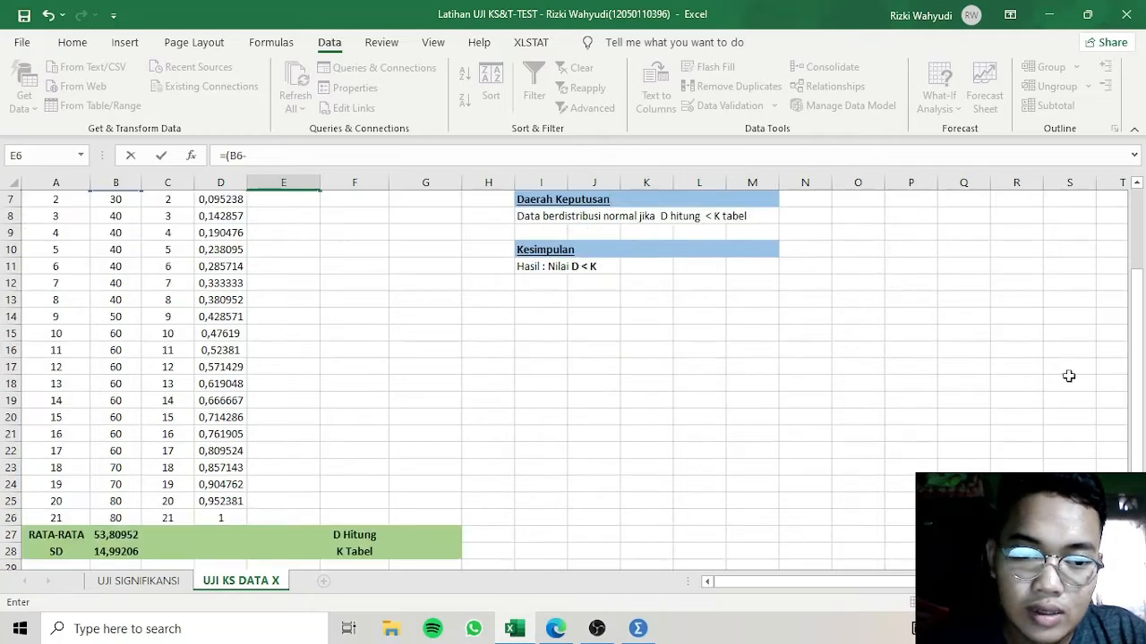
left_click(116, 537)
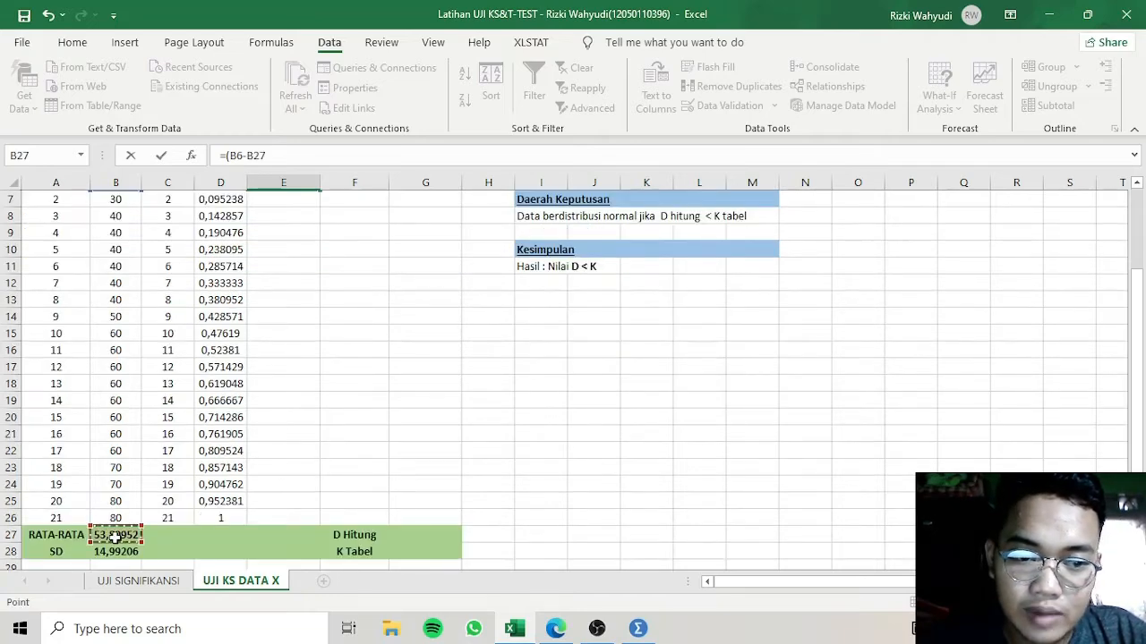
left_click(365, 155)
type(")/")
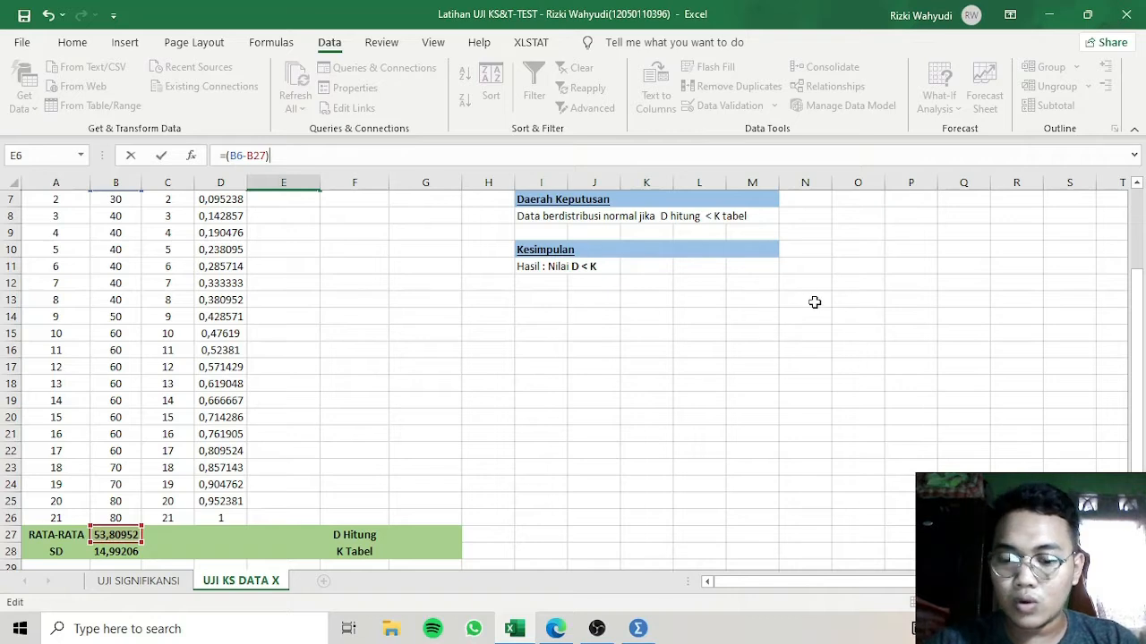
left_click(122, 553)
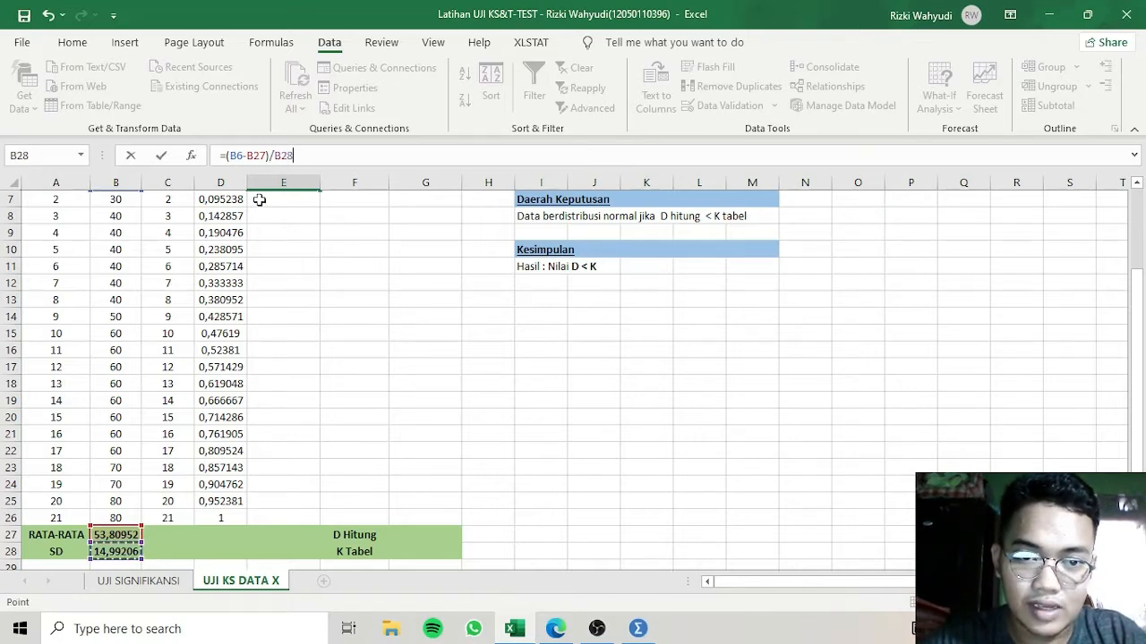
- Make the mean and SD references in E6 absolute and commit the formula as =(B6-$B$27)/$B$28
left_click(255, 155)
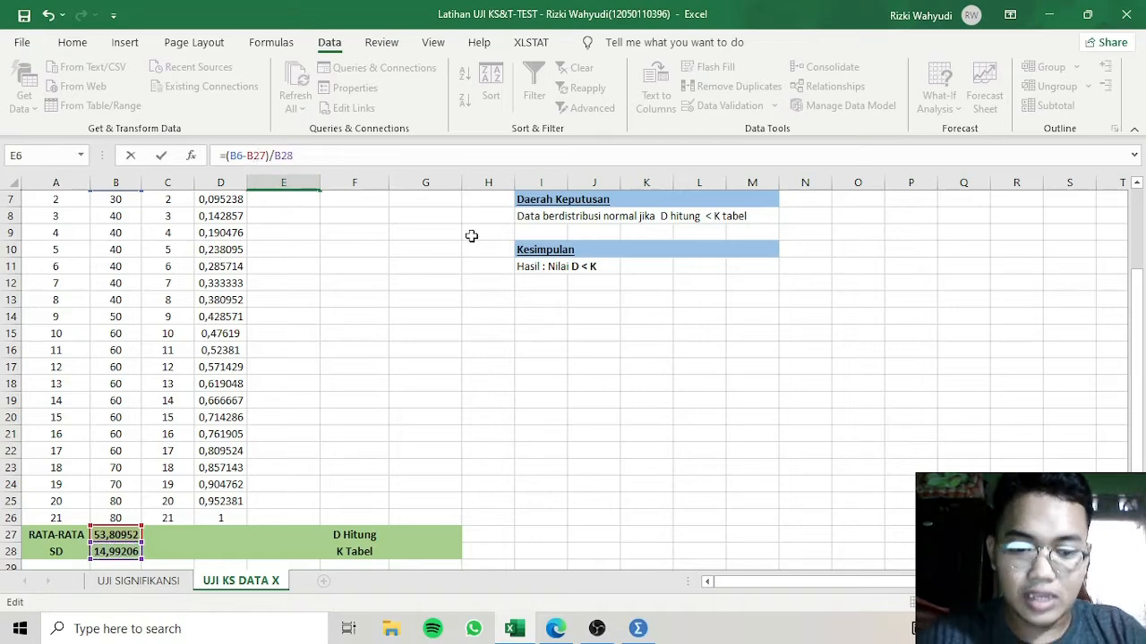
type("$27)/")
type("$")
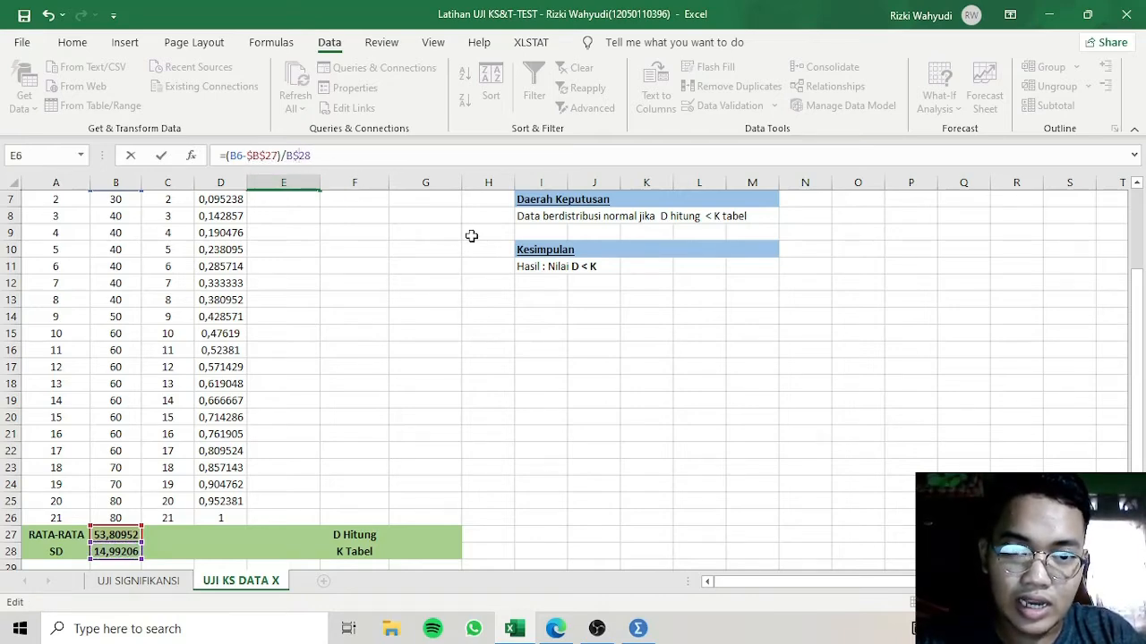
type("$")
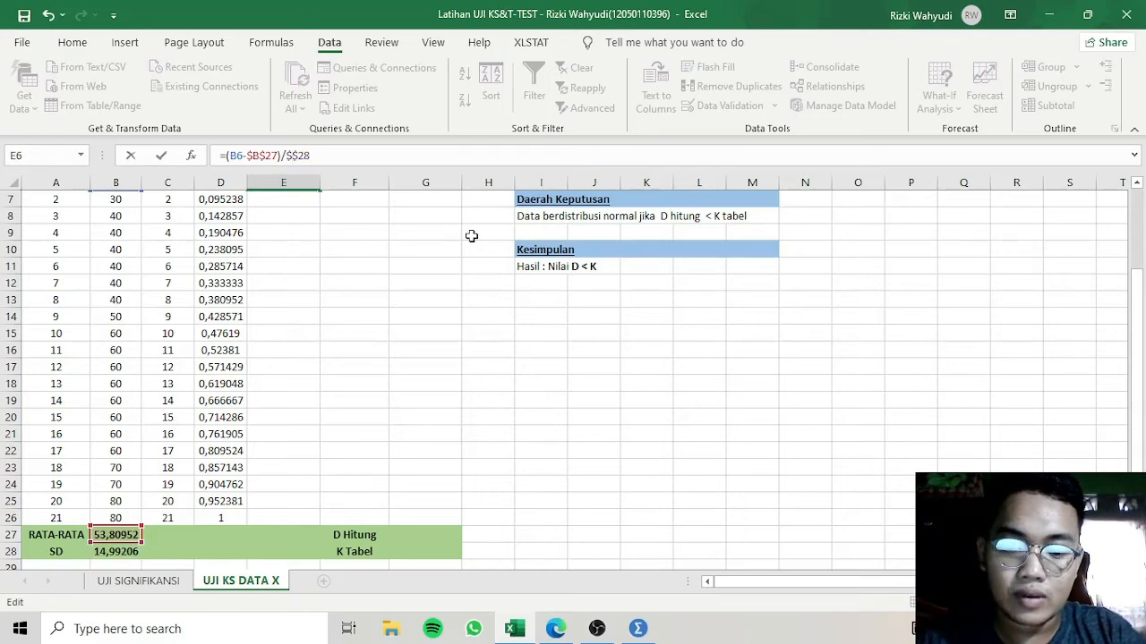
key("Caps_Lock")
type("B")
key("Caps_Lock")
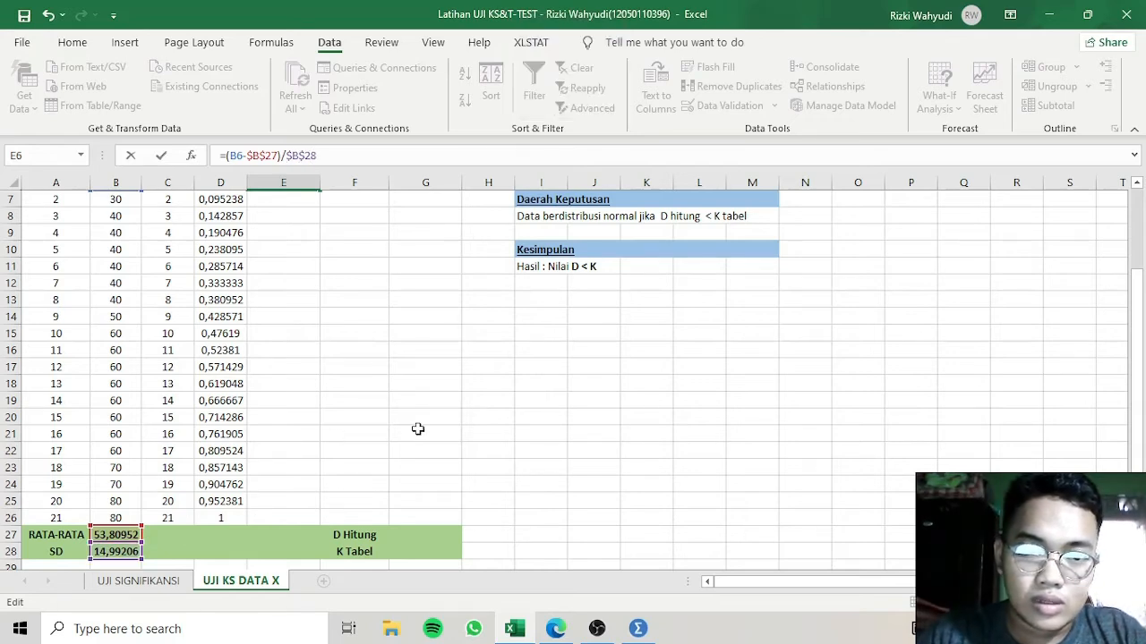
key("Return")
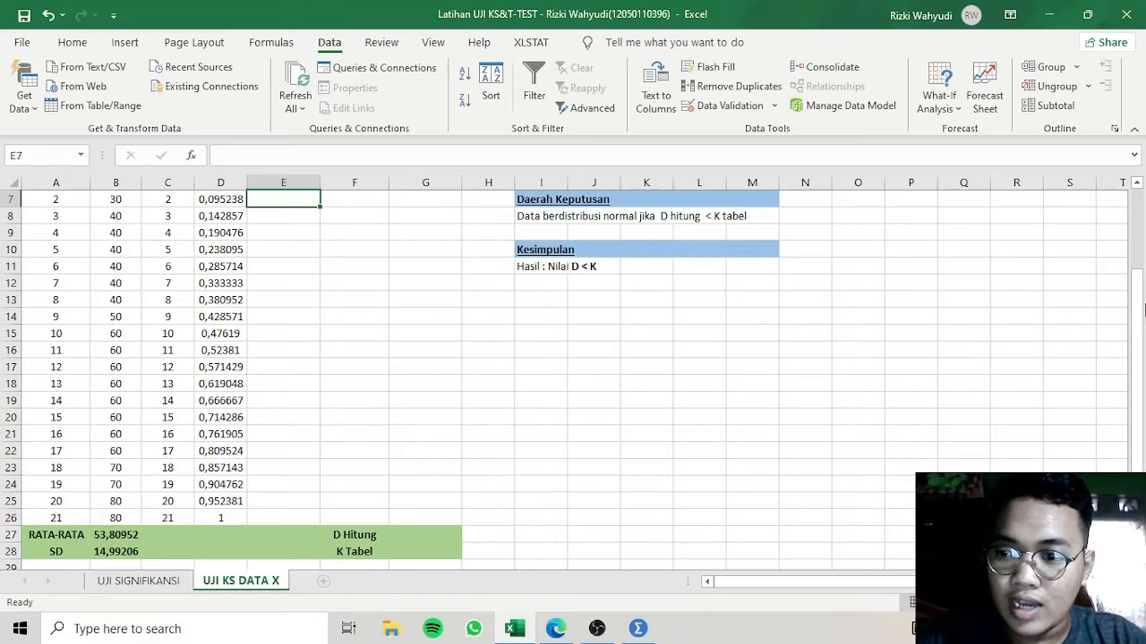
left_click_drag(1141, 312, 1137, 268)
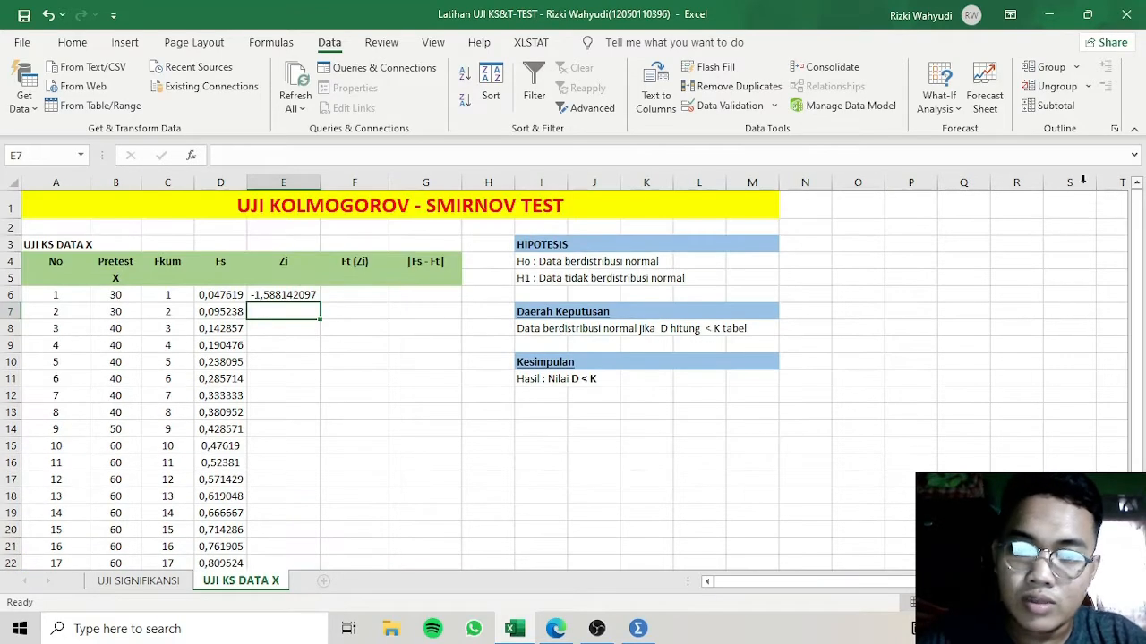
- Fill the Zi formula from E6 down through E26 for all 21 pretest scores
left_click(312, 296)
left_click_drag(321, 304, 302, 527)
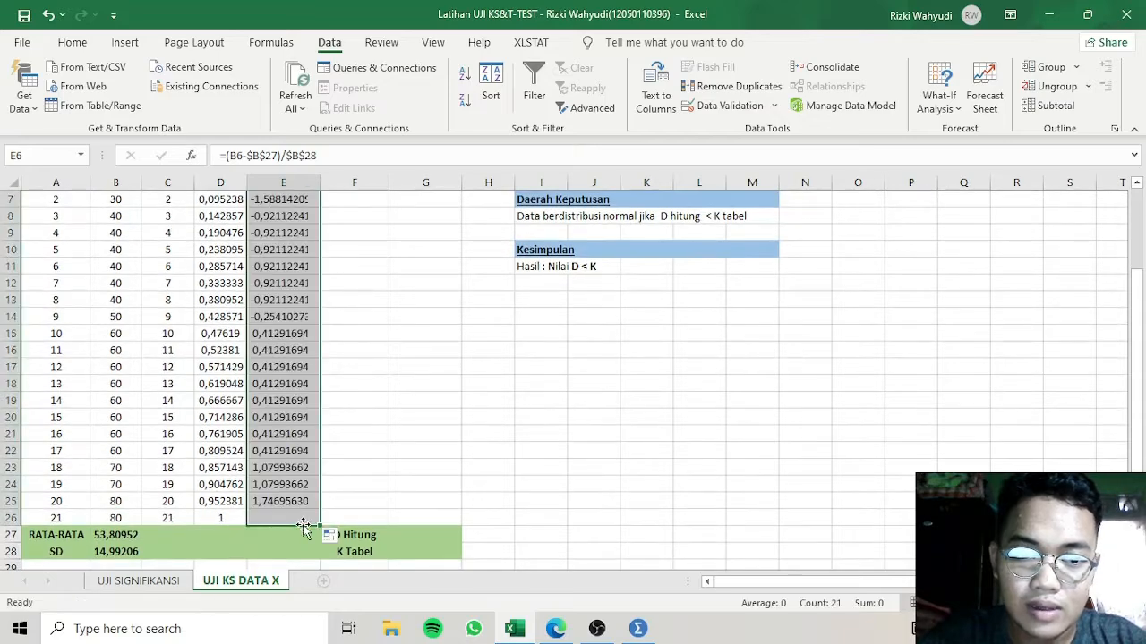
left_click(408, 355)
- Start the Ft (Zi) formula in F6 with the partial function name =NORMSD and commit it
key("Up")
key("Up")
key("Up")
key("Up")
key("Up")
key("Up")
key("Up")
key("Up")
key("Up")
key("Up")
key("Up")
key("Up")
key("Up")
key("Up")
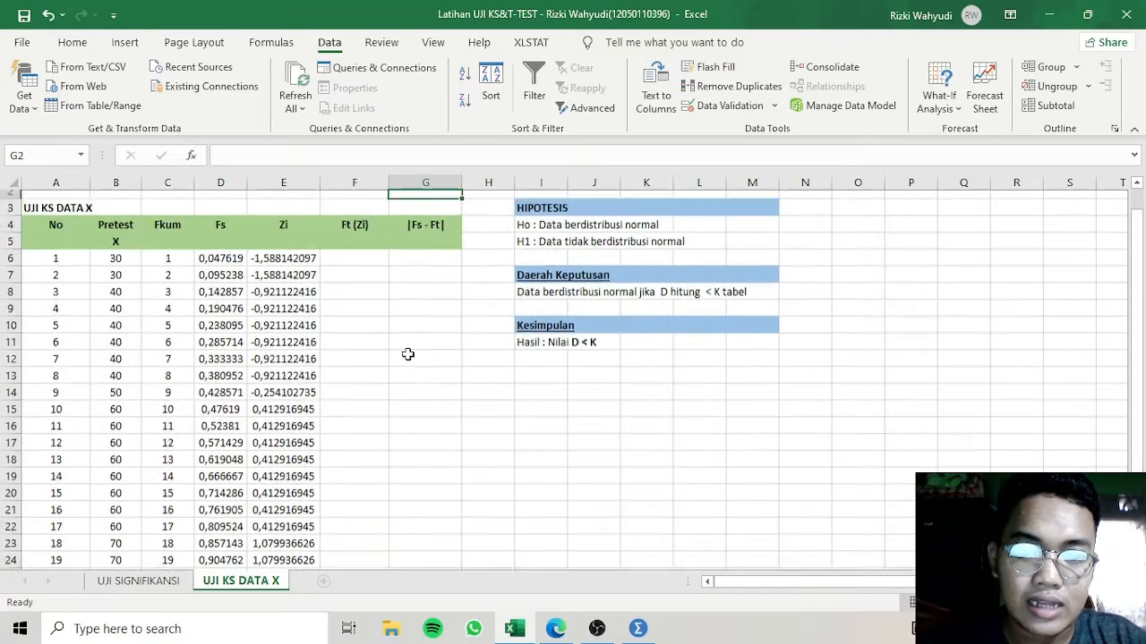
left_click(365, 266)
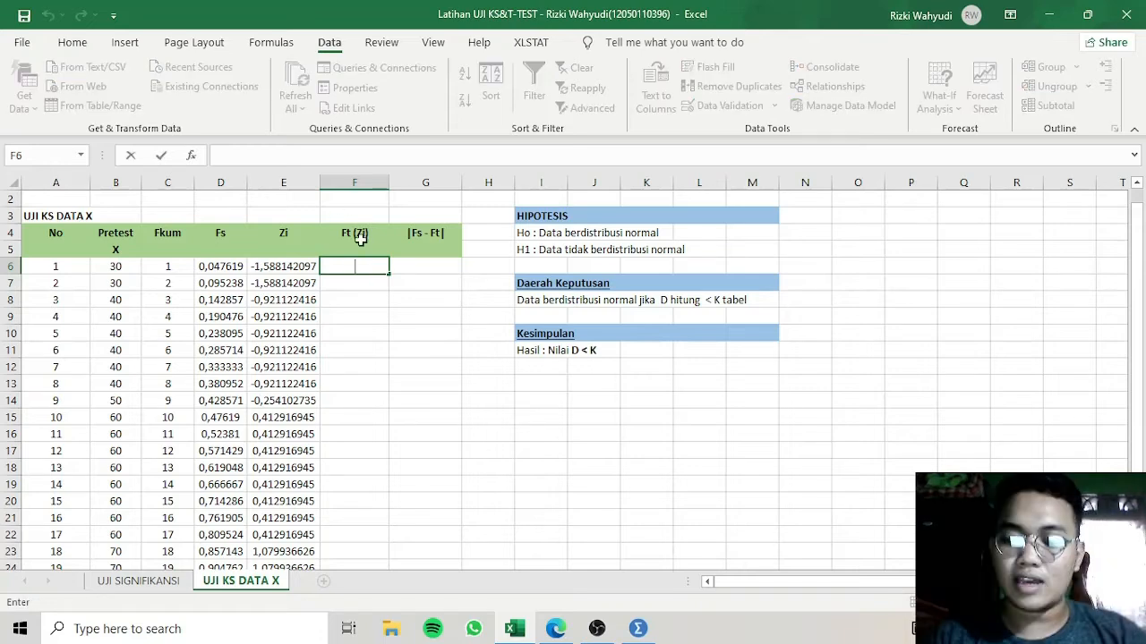
type("=")
key("Caps_Lock")
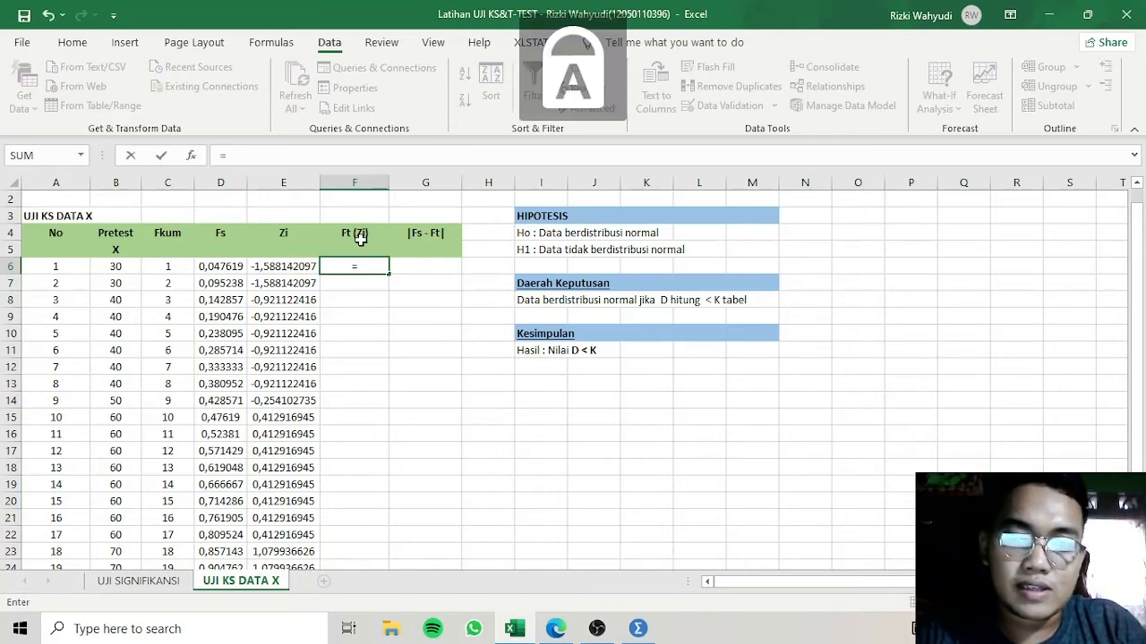
type("F")
key("BackSpace")
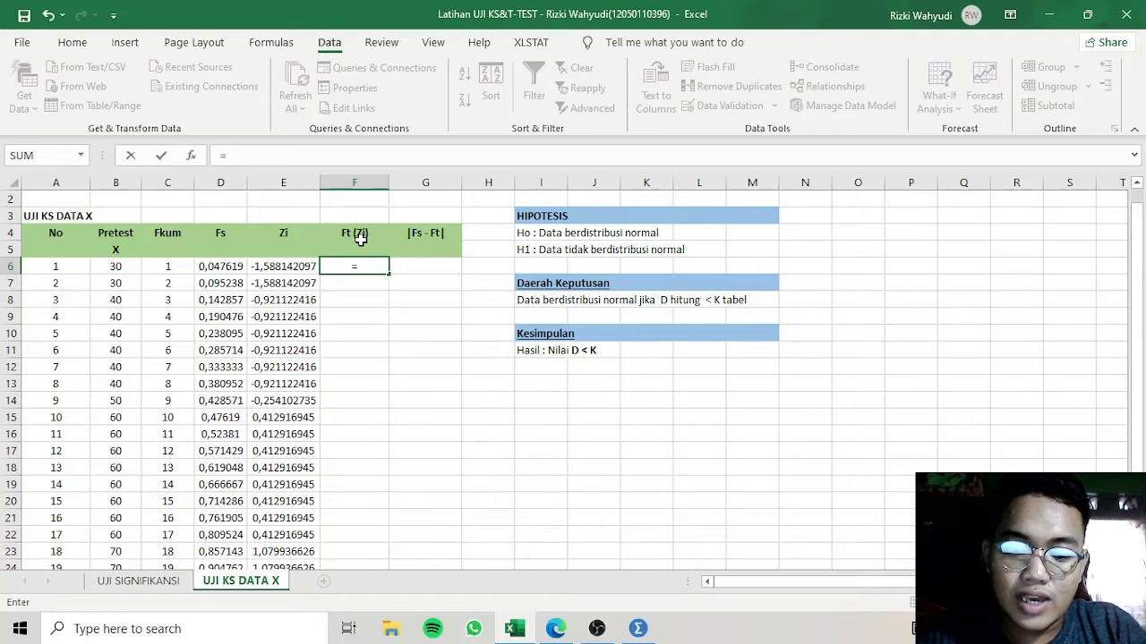
type("NORMD")
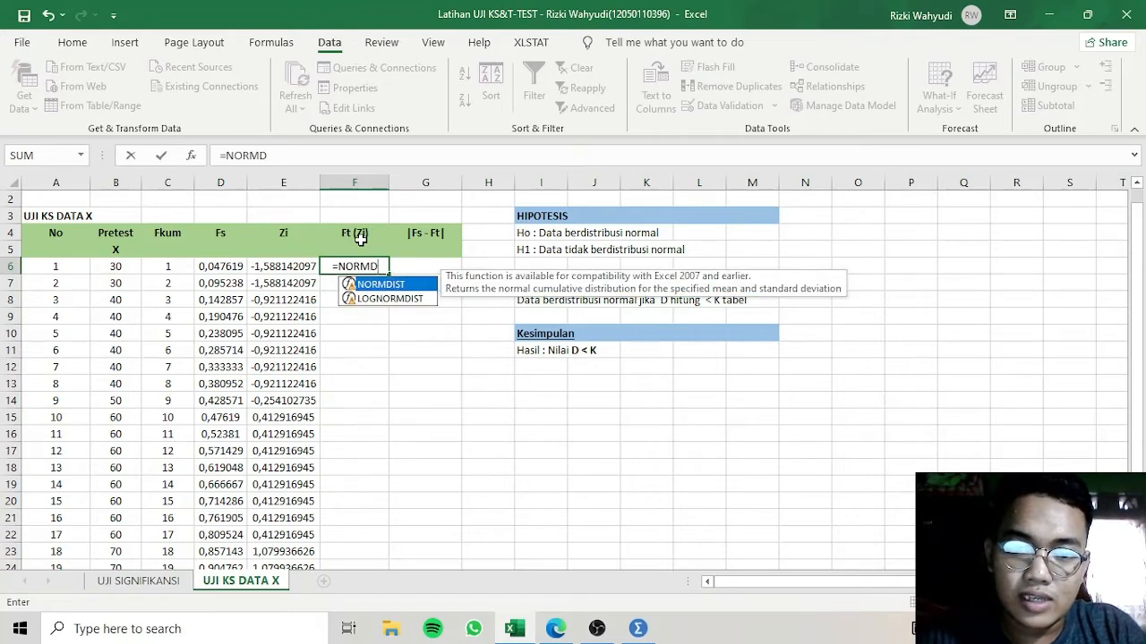
key("BackSpace")
type("SD")
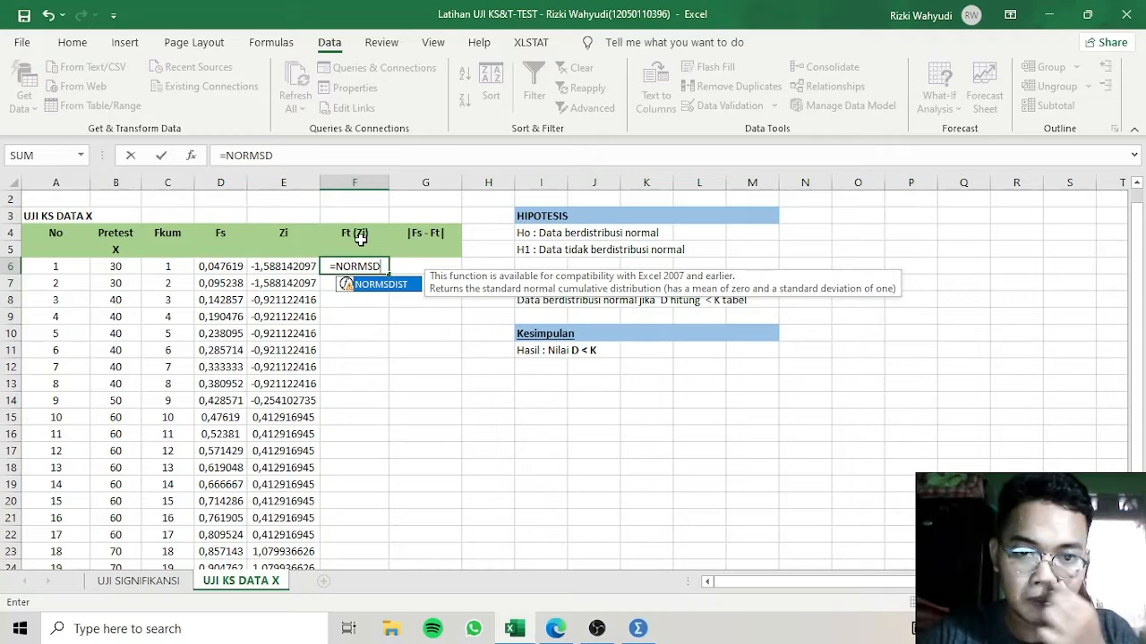
key("Return")
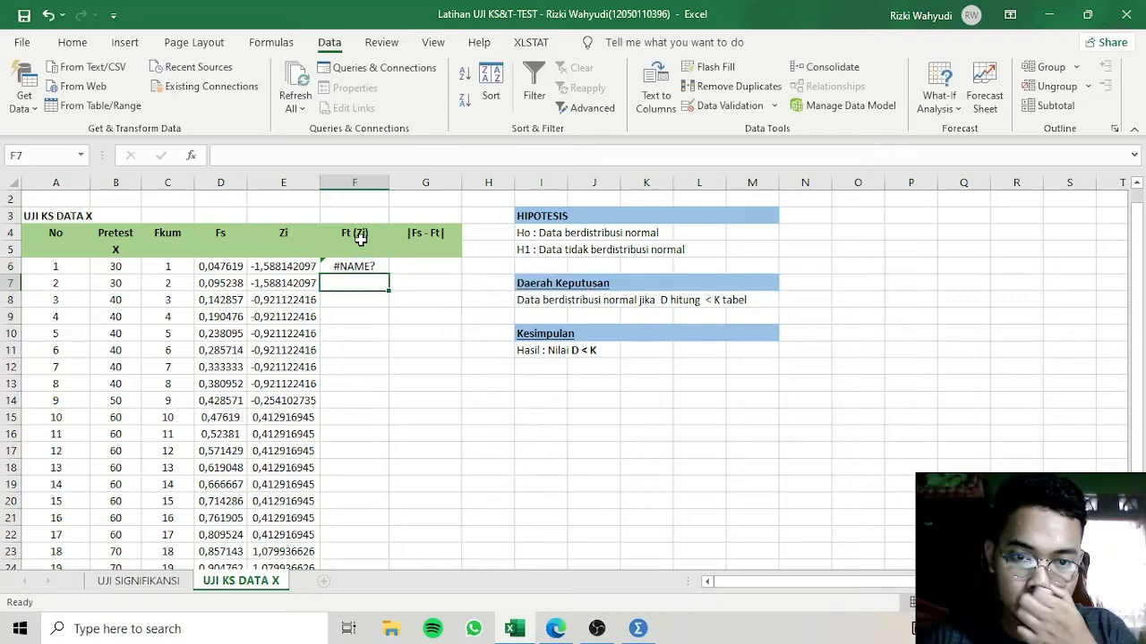
- Correct the Ft (Zi) formula in F6 to =NORMSDIST(E6), using the first row's Zi value as argument
double_click(375, 268)
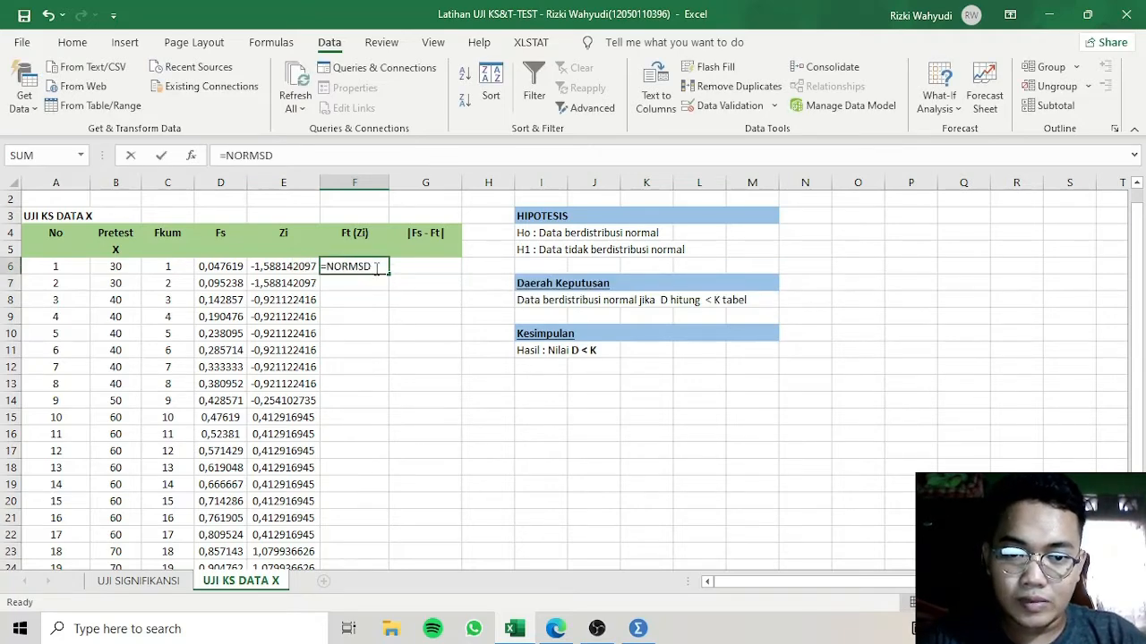
key("BackSpace")
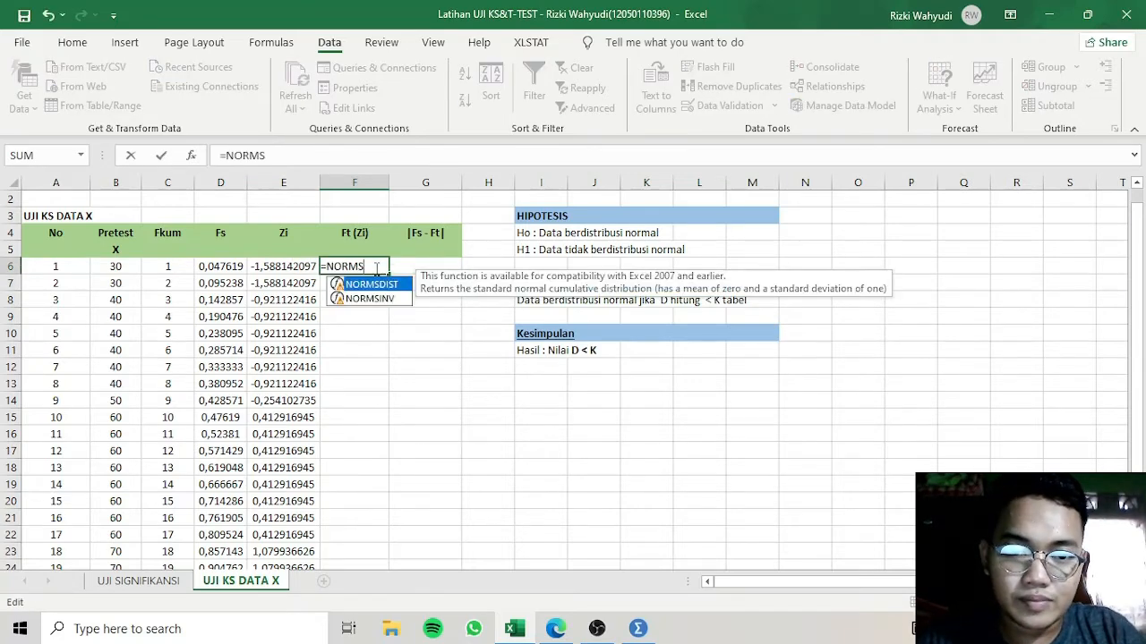
key("Tab")
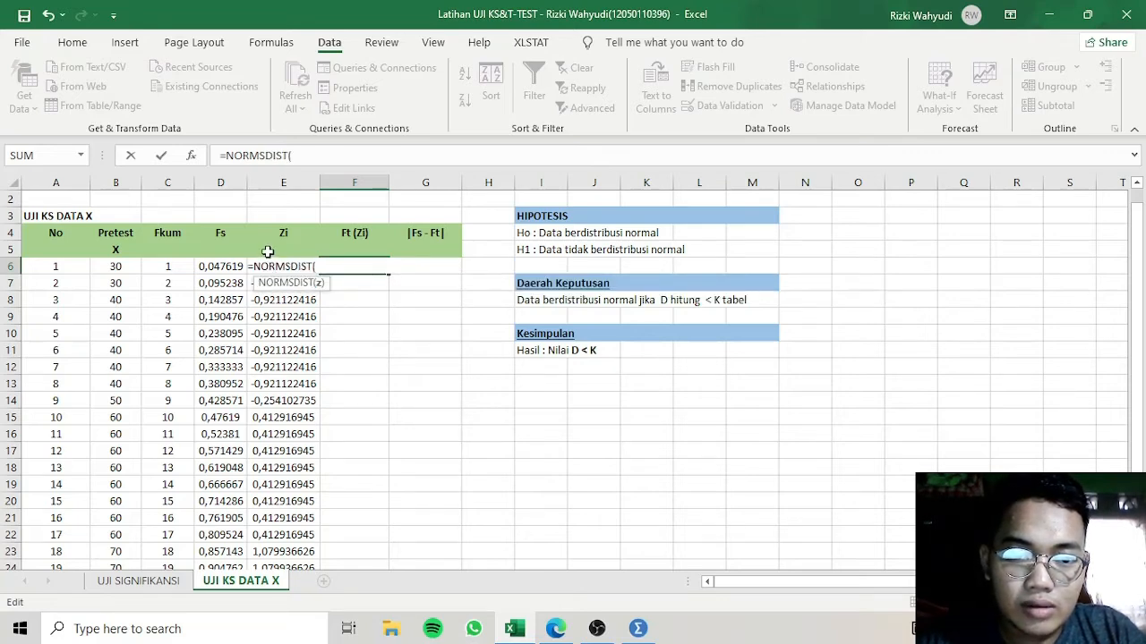
left_click(276, 301)
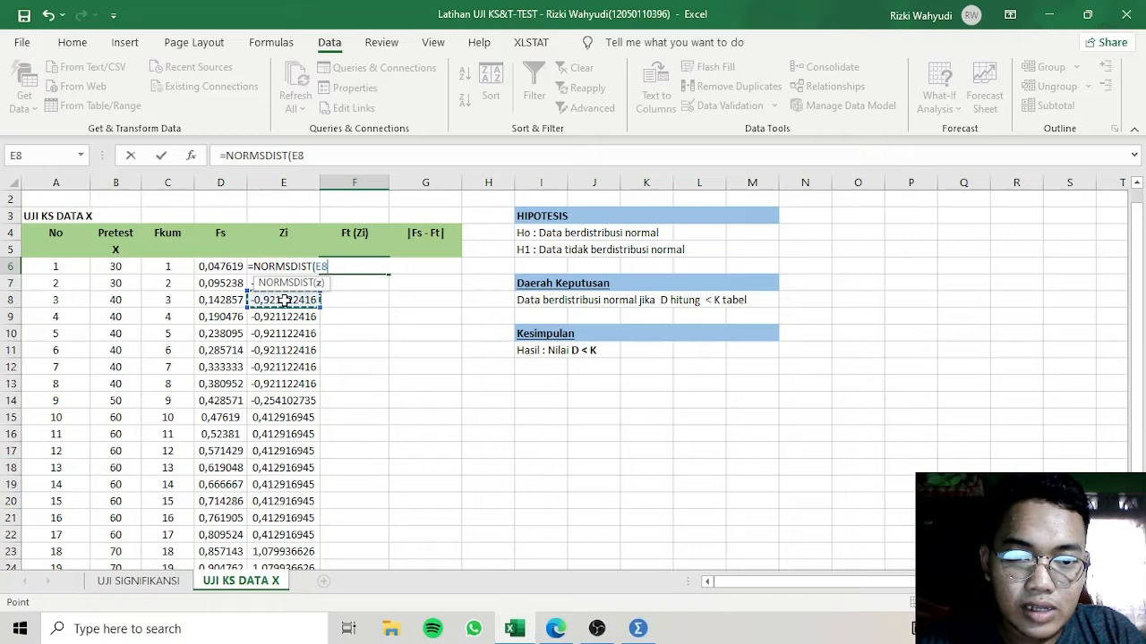
left_click(250, 267)
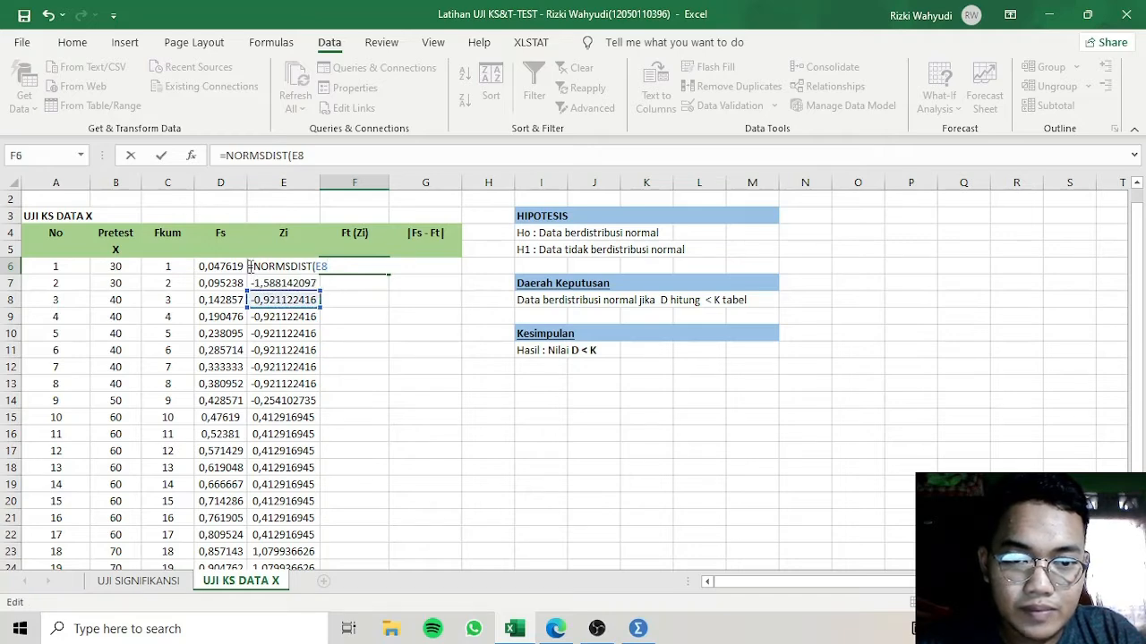
left_click(349, 267)
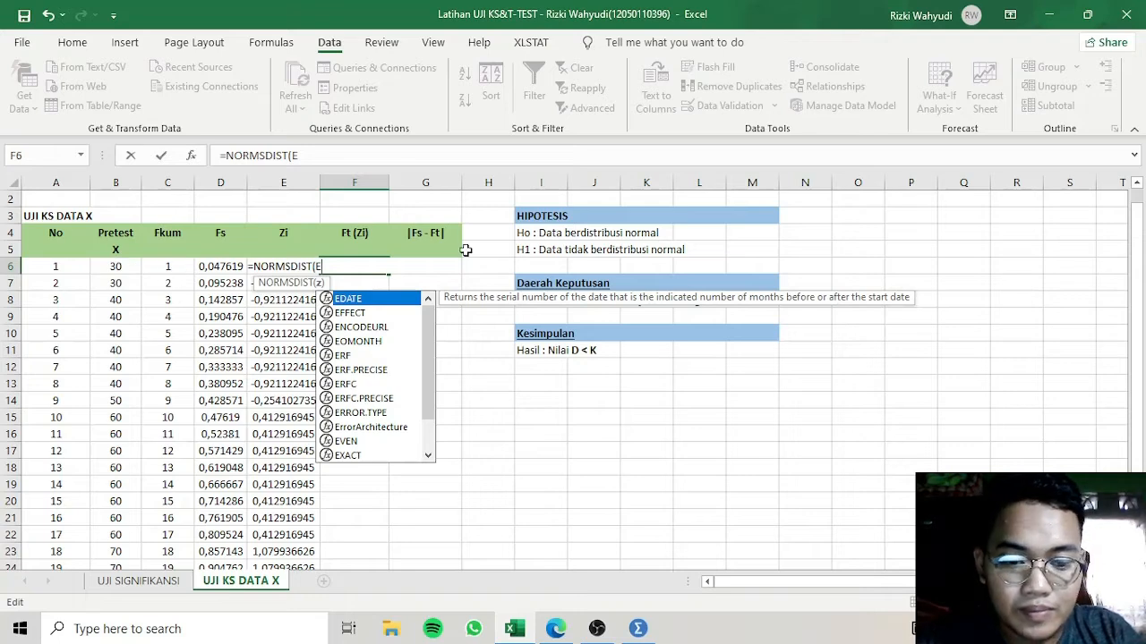
type("6")
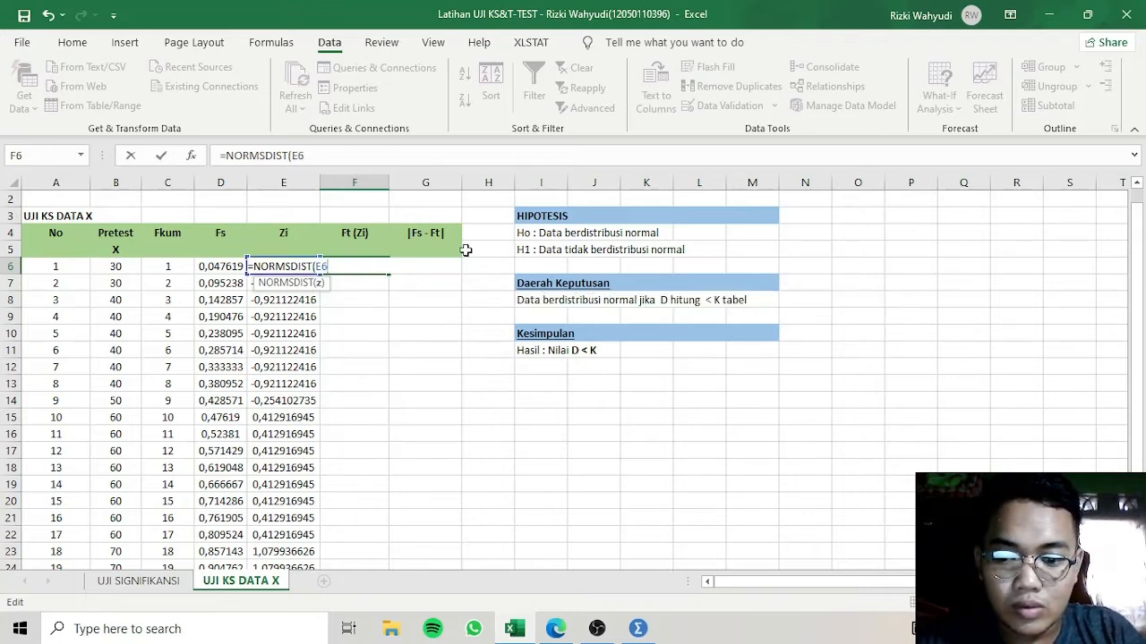
type(")")
key("Return")
- Fill the Ft (Zi) formula from F6 down through F26
left_click(376, 267)
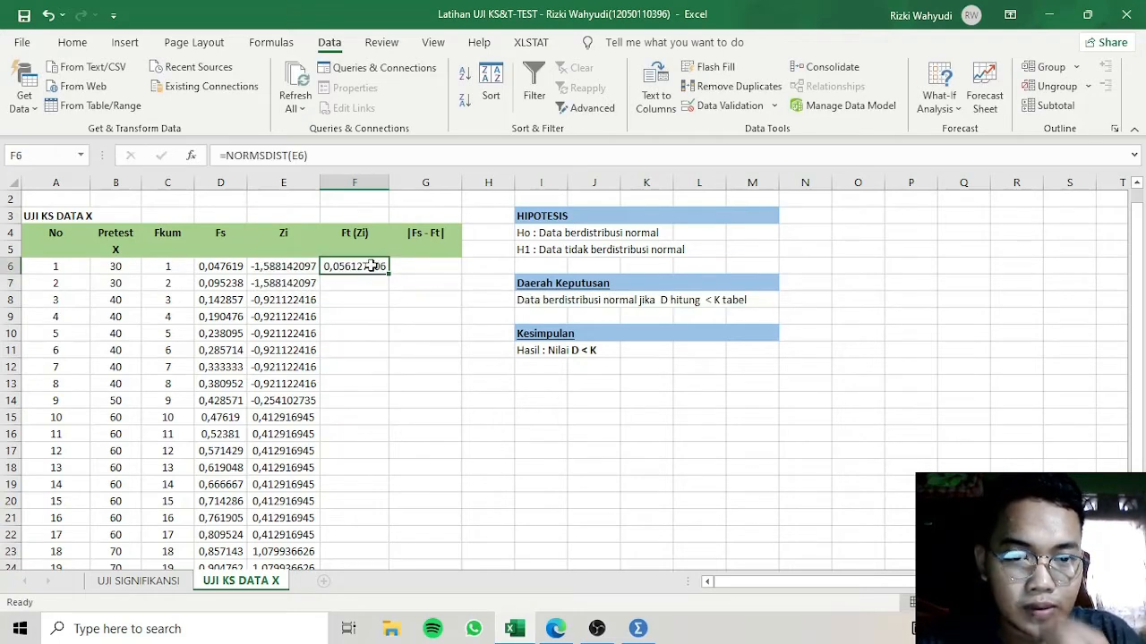
left_click(311, 269)
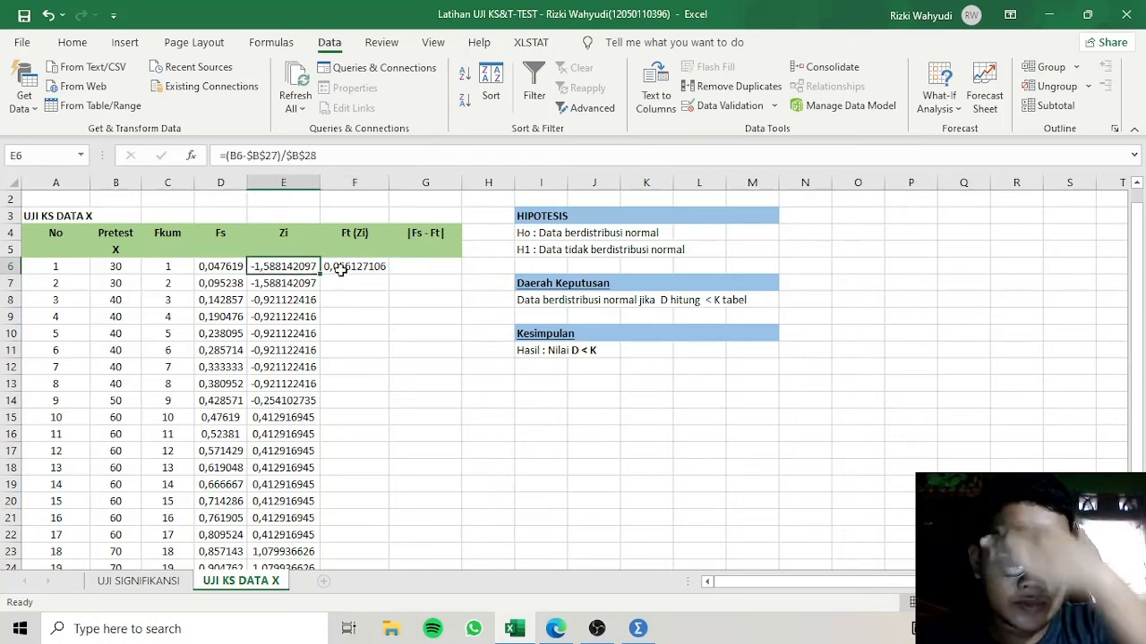
left_click(341, 270)
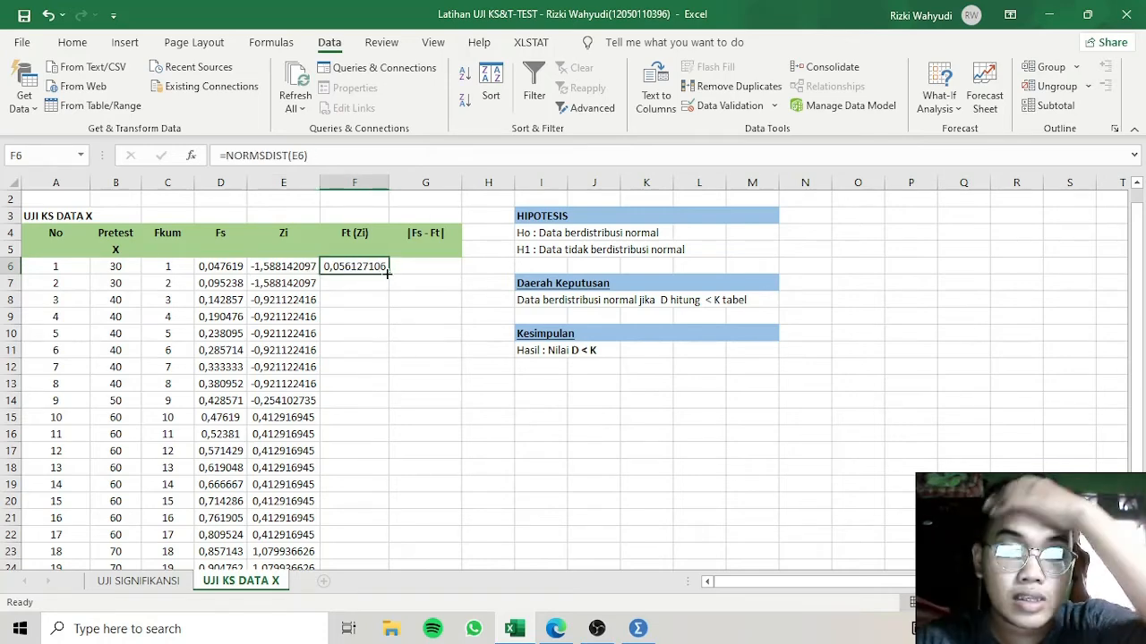
left_click_drag(388, 275, 373, 557)
left_click_drag(387, 582, 367, 526)
left_click(433, 286)
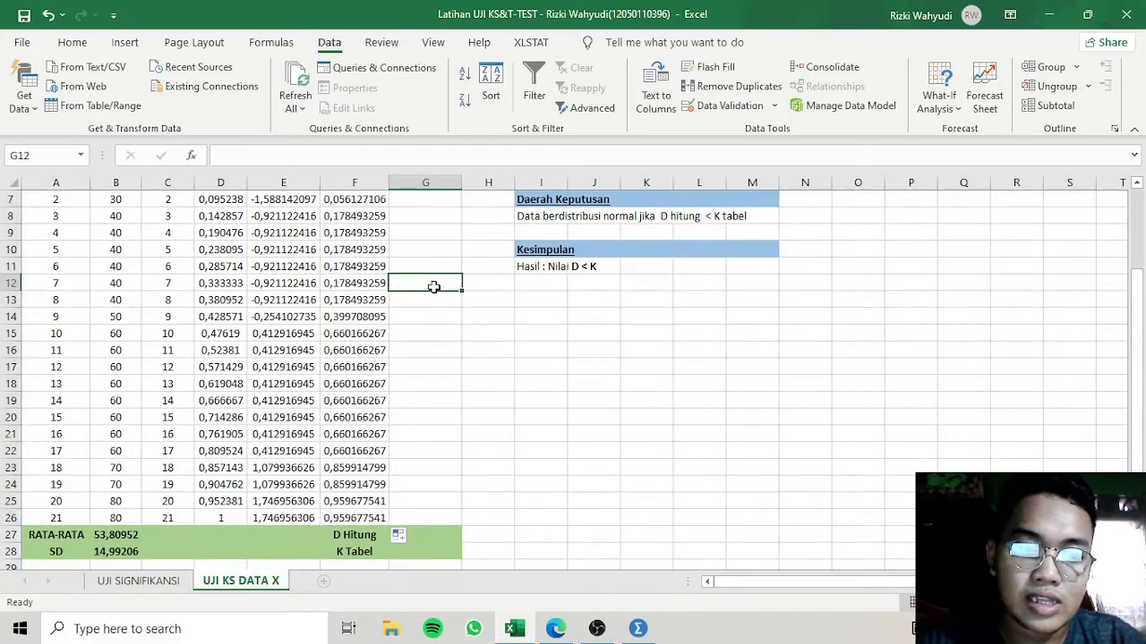
- Enter =ABS(D6-F6) in G6 to compute the absolute difference between Fs and Ft
key("Up")
key("Up")
key("Up")
key("Up")
key("Up")
key("Up")
key("Up")
key("Down")
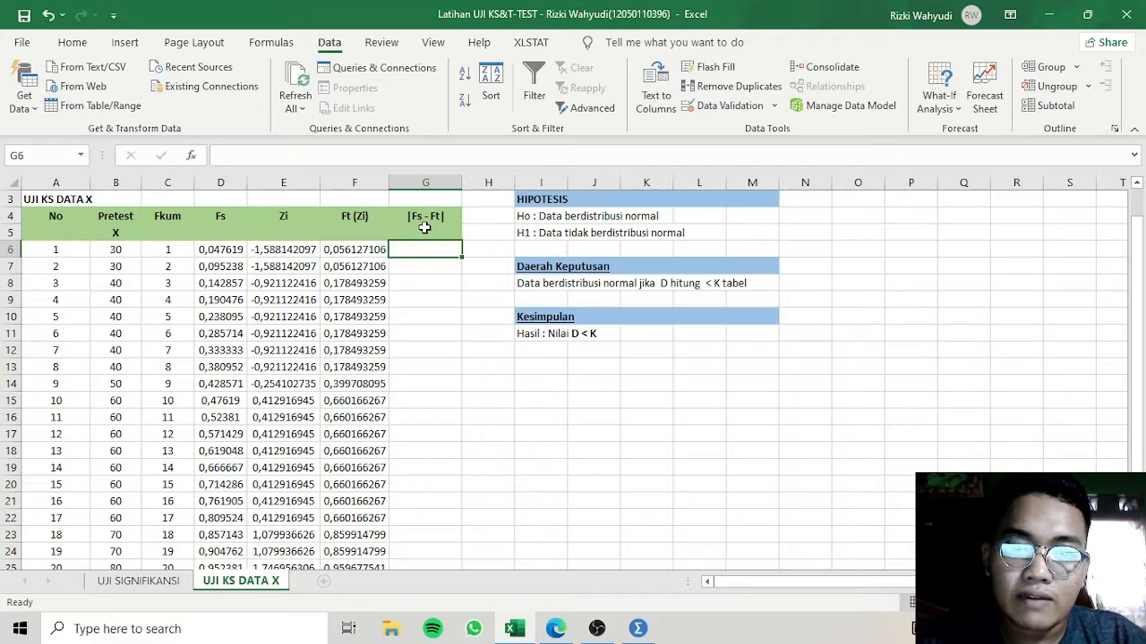
type("=")
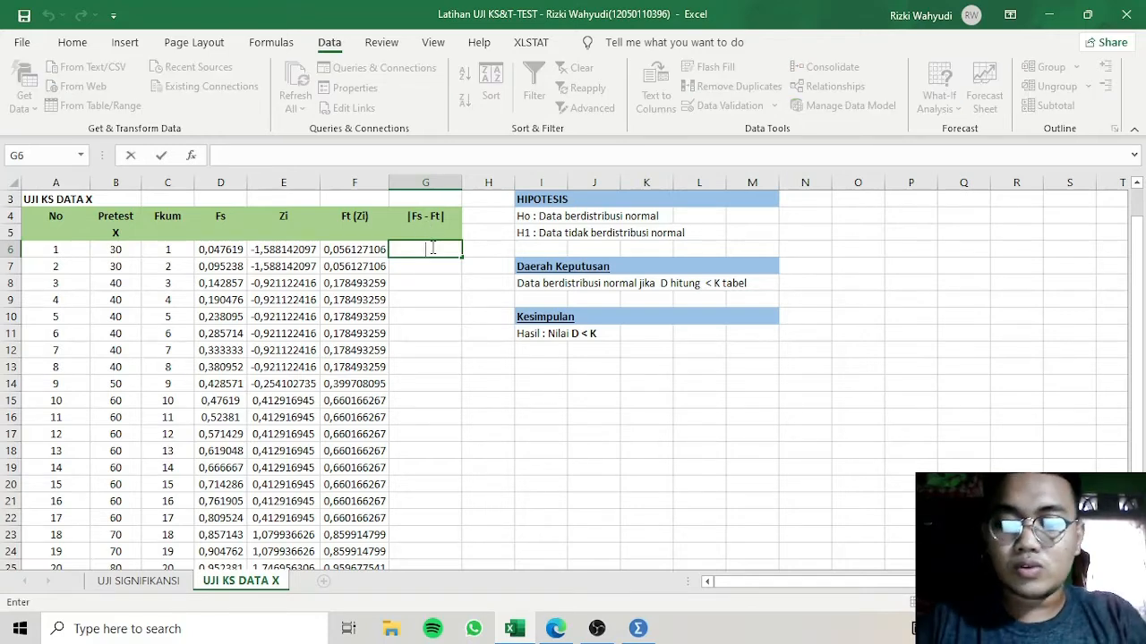
type("abs")
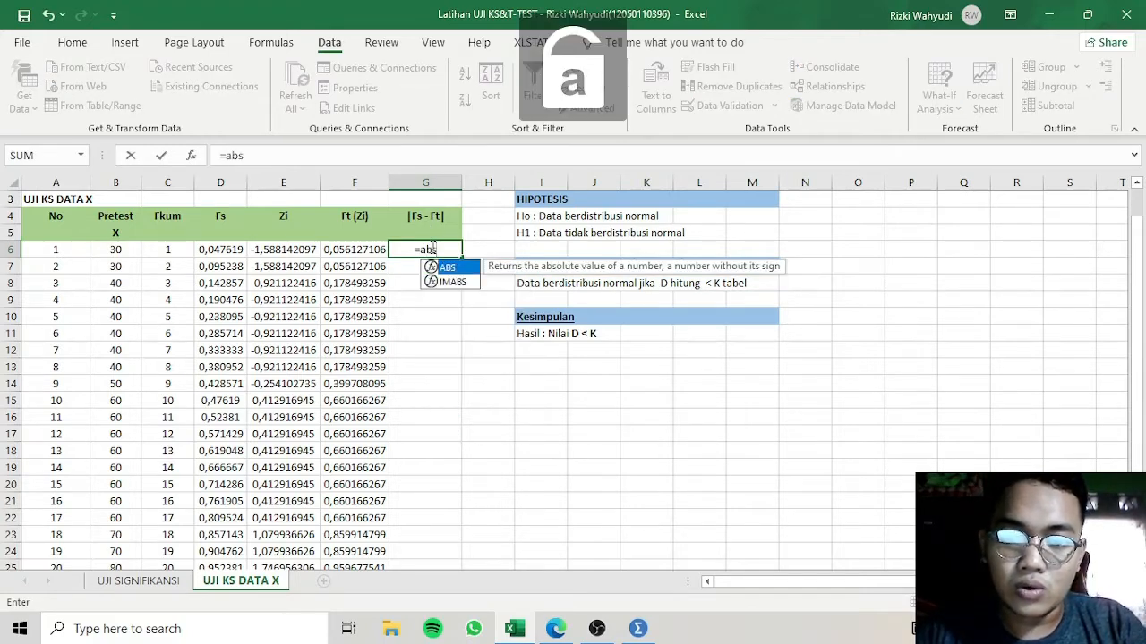
key("Tab")
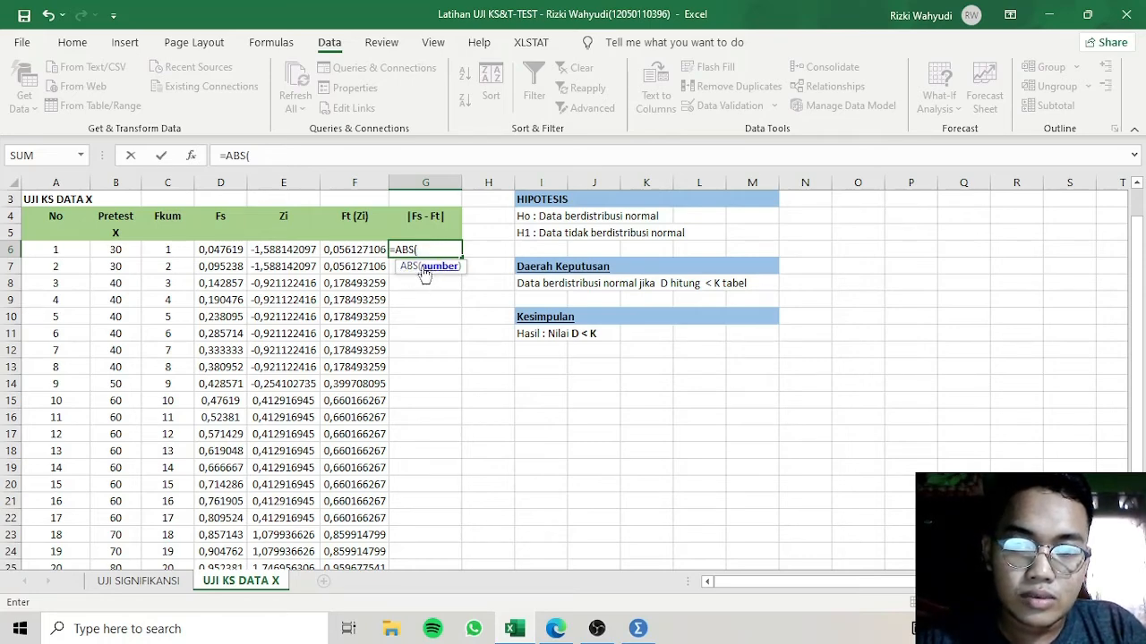
left_click(220, 254)
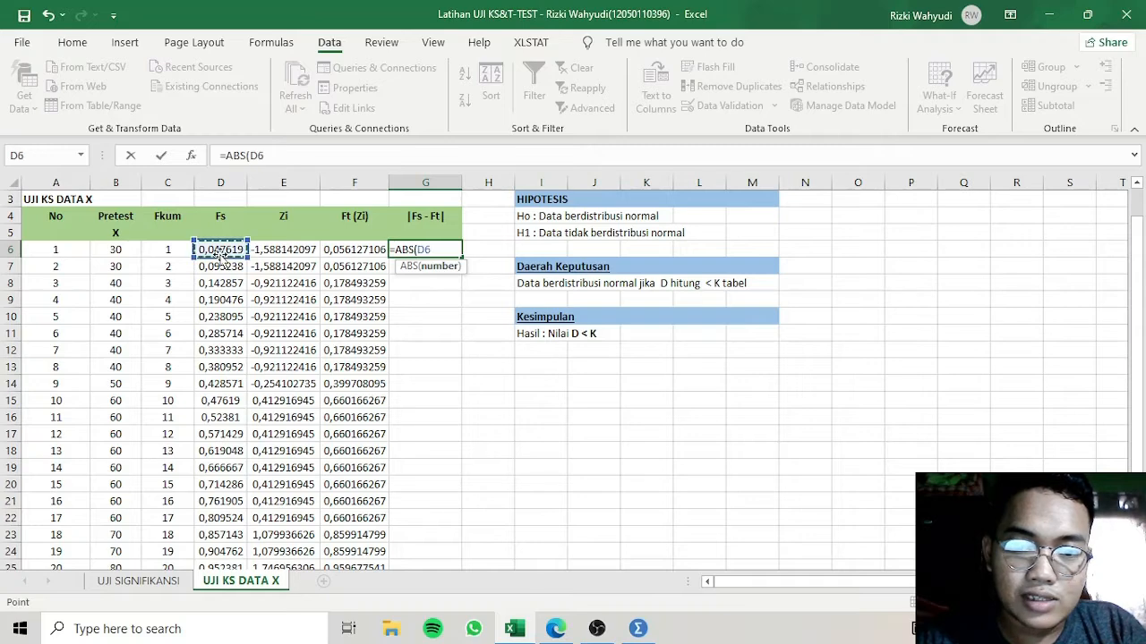
type("-")
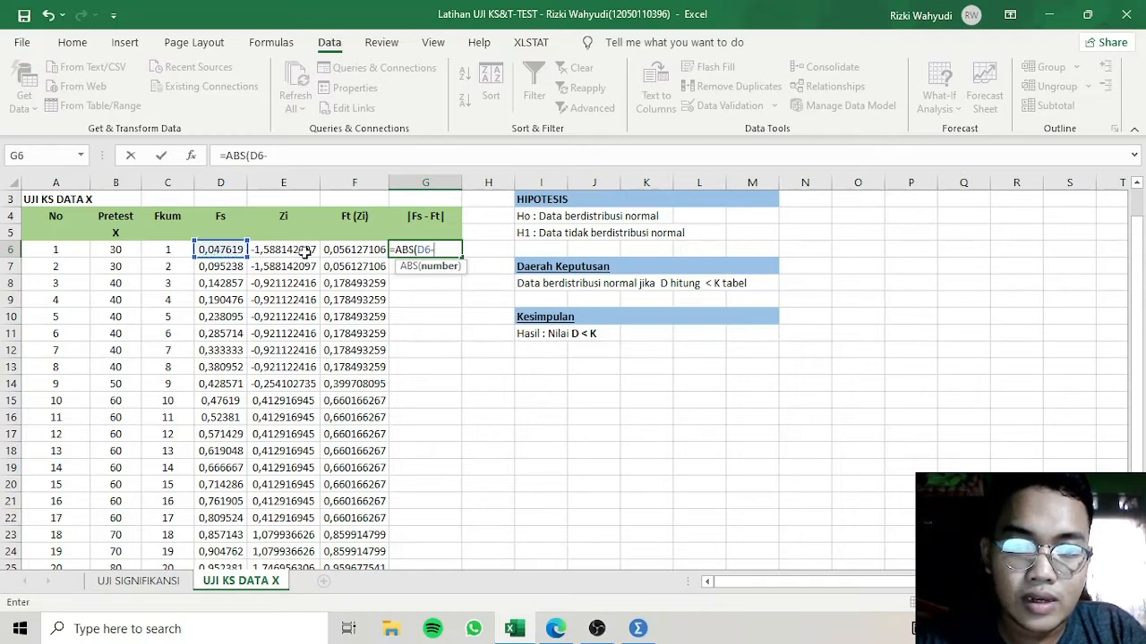
left_click(366, 250)
key("Return")
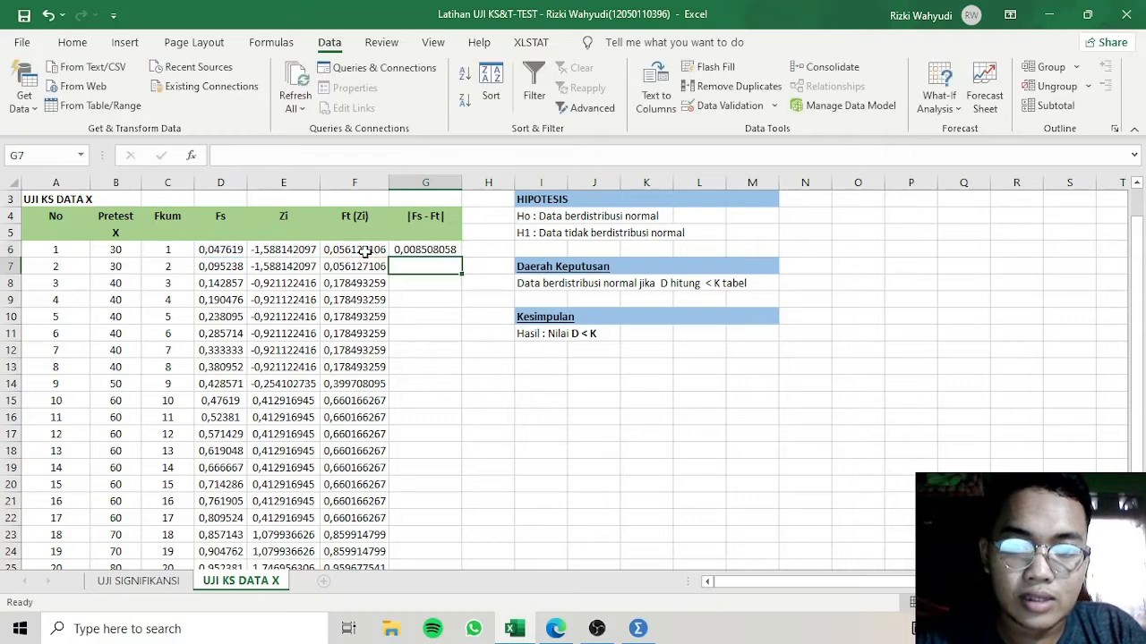
- Fill the |Fs - Ft| formula from G6 down through G26
left_click(437, 252)
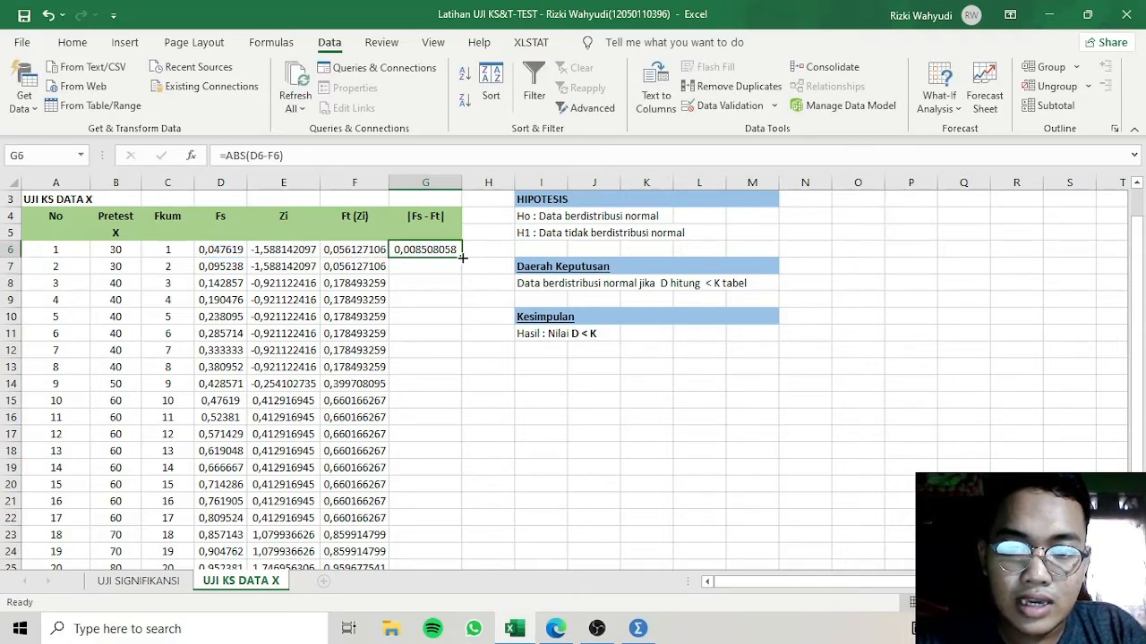
left_click_drag(462, 258, 456, 510)
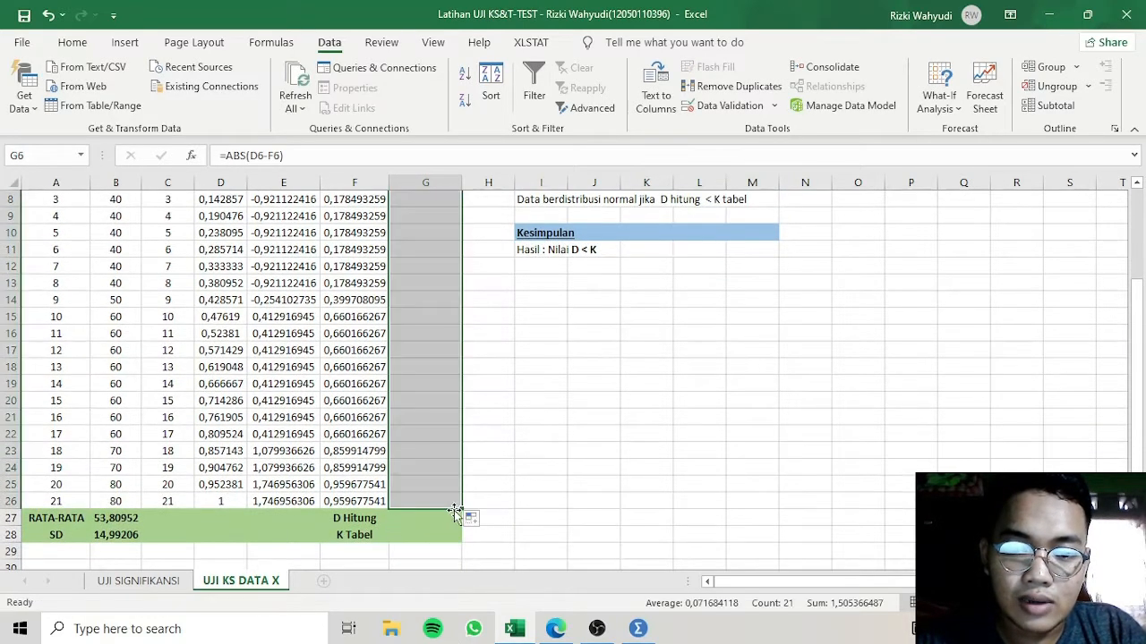
left_click(529, 449)
left_click(505, 348)
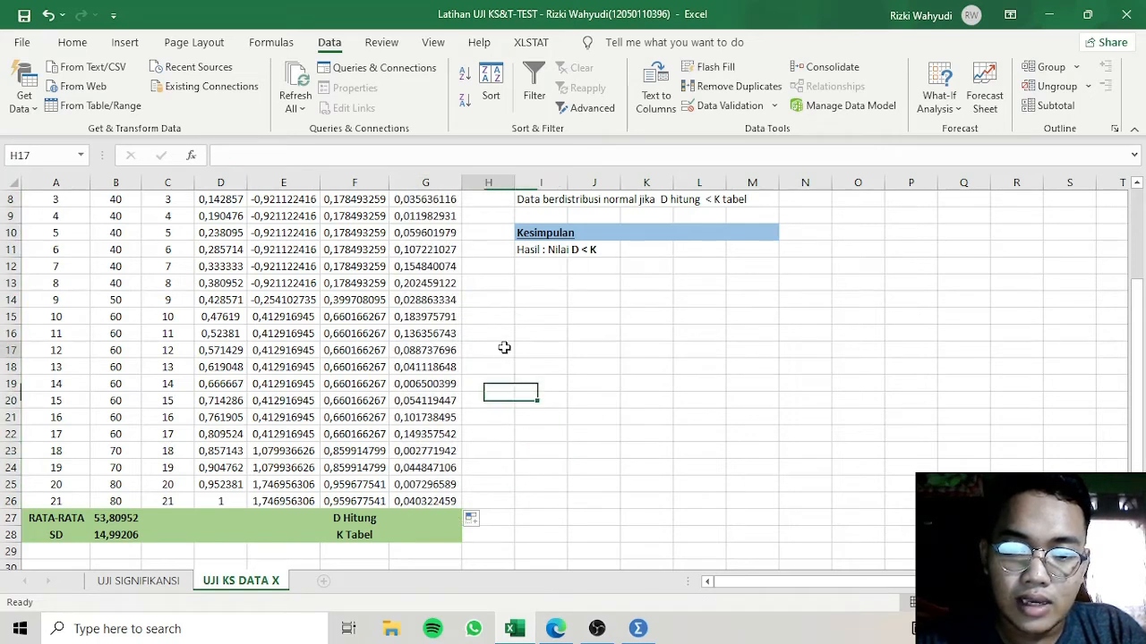
- Compute D Hitung in G27 as the maximum of the |Fs - Ft| column, =MAX(G6:G26)
key("Down")
key("Down")
key("Down")
key("Down")
key("Down")
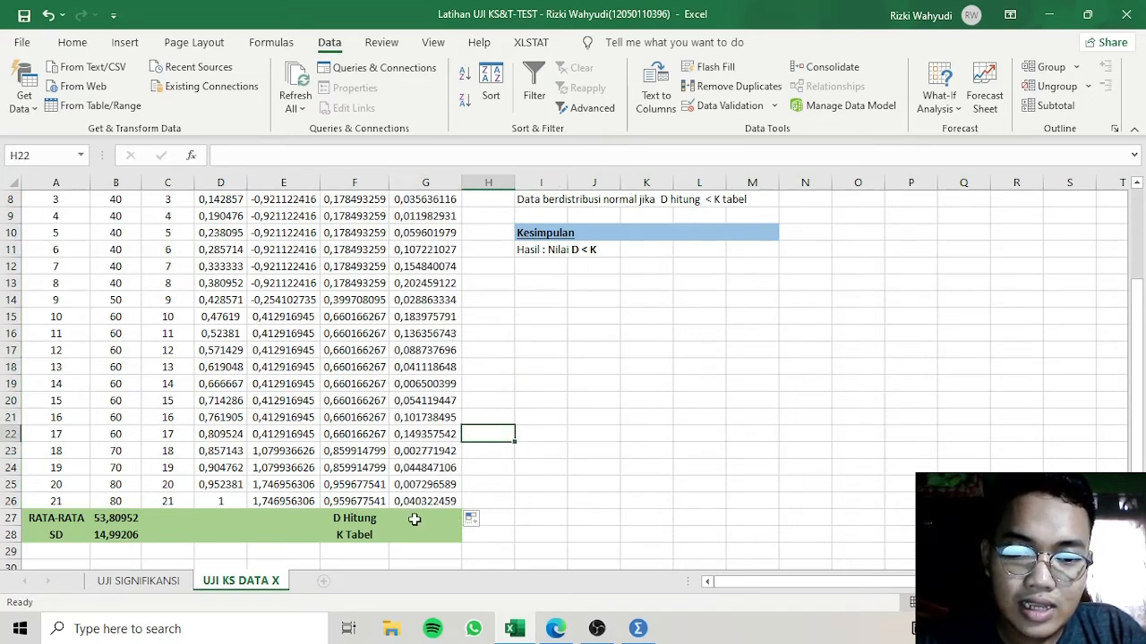
left_click(415, 519)
type("=")
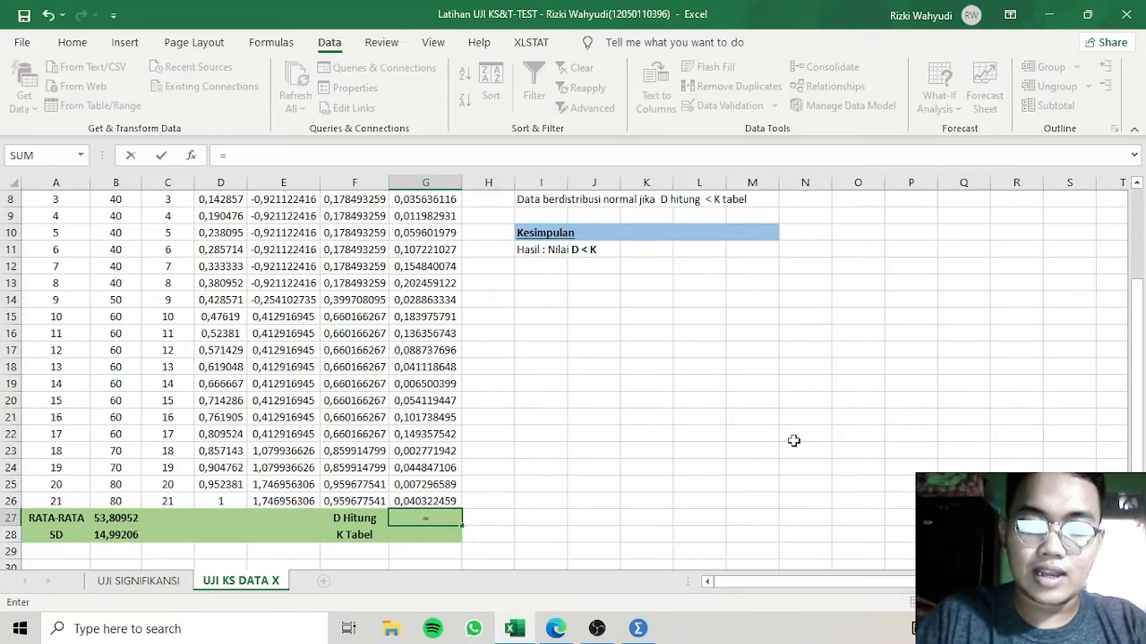
key("Caps_Lock")
type("MAX(")
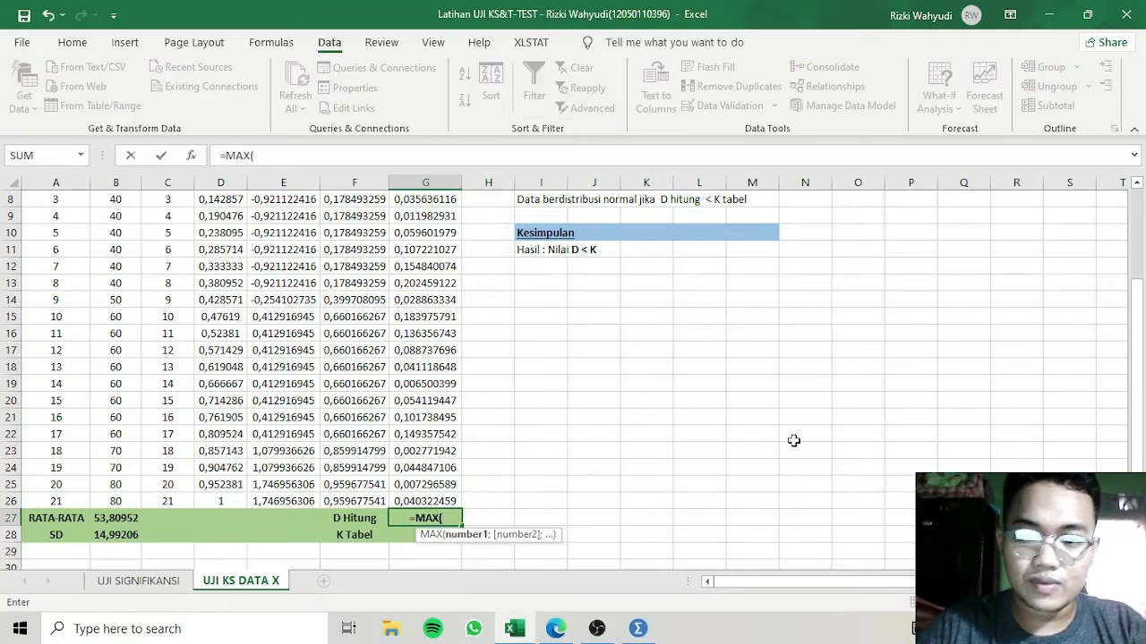
left_click_drag(1140, 387, 1142, 284)
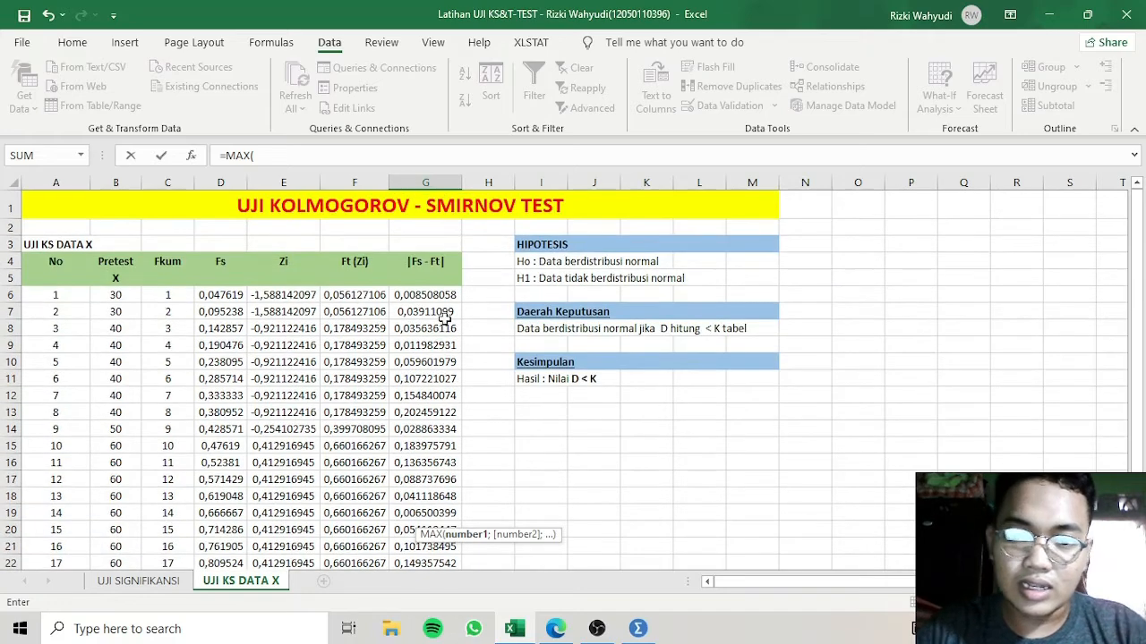
left_click_drag(437, 295, 441, 501)
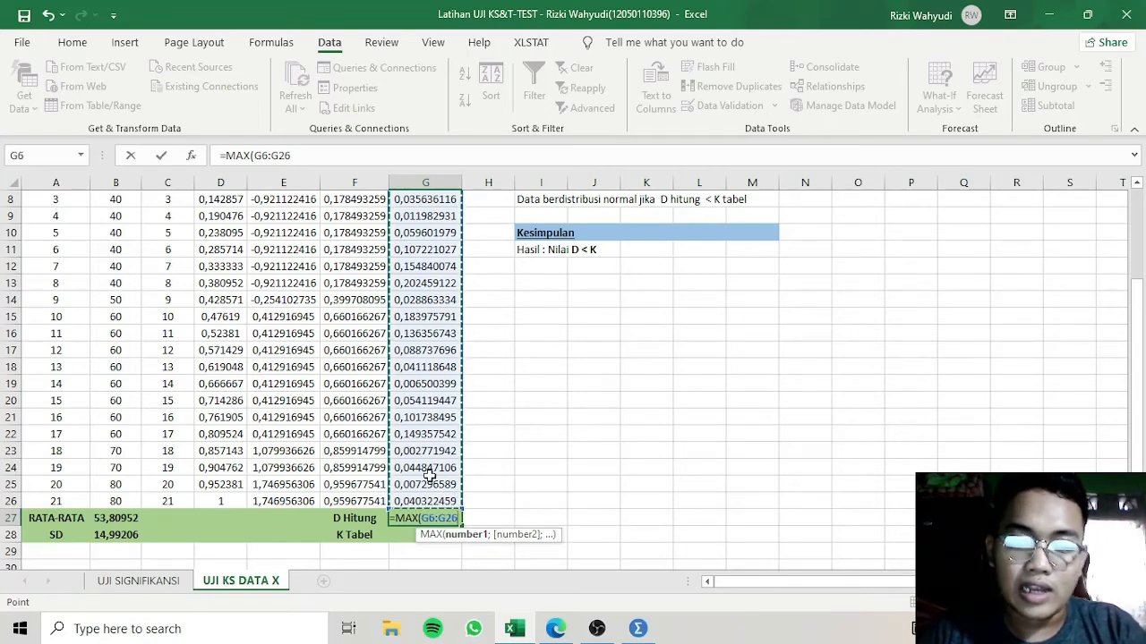
key("Return")
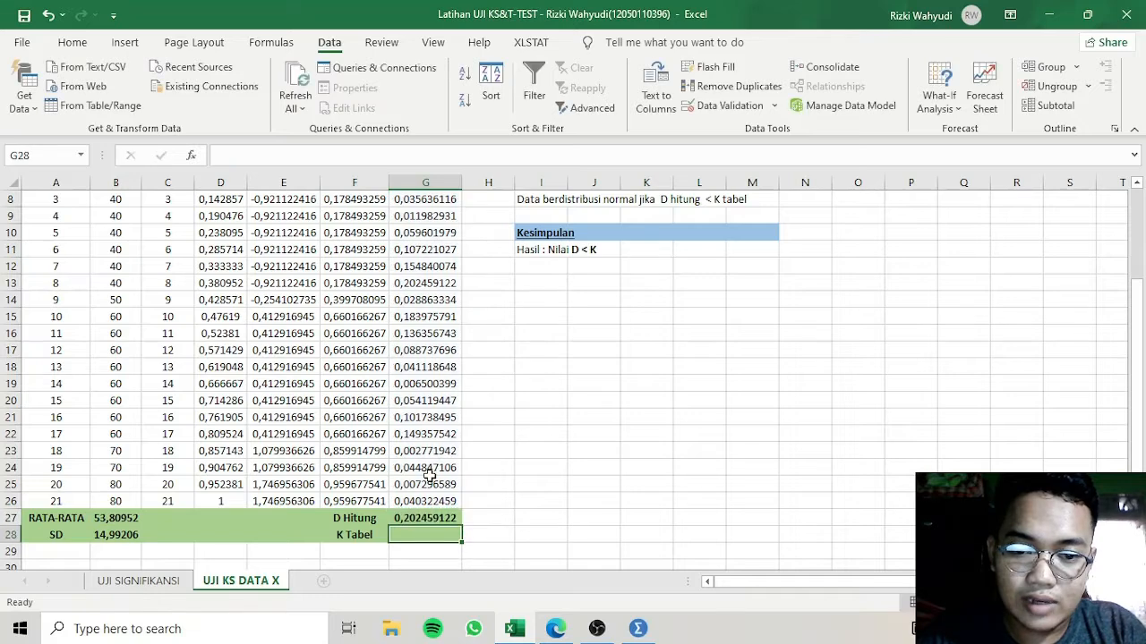
- Switch to Edge and look up the critical value for n = 20 at α = 0,05 in the Kolmogorov-Smirnov table PDF
left_click(448, 520)
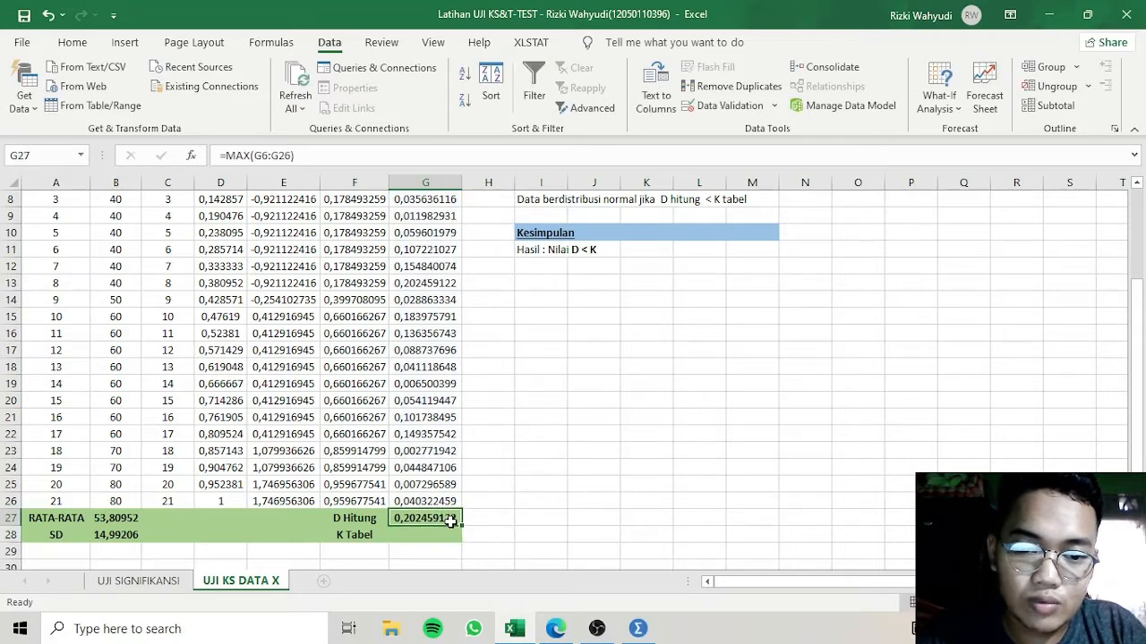
left_click(443, 534)
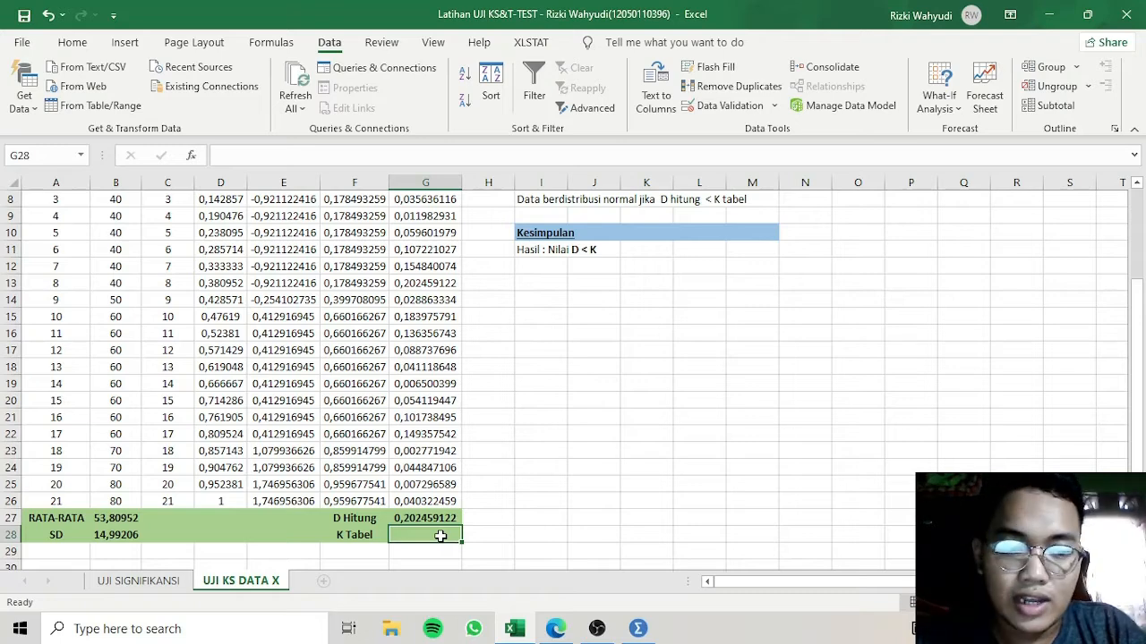
left_click(557, 629)
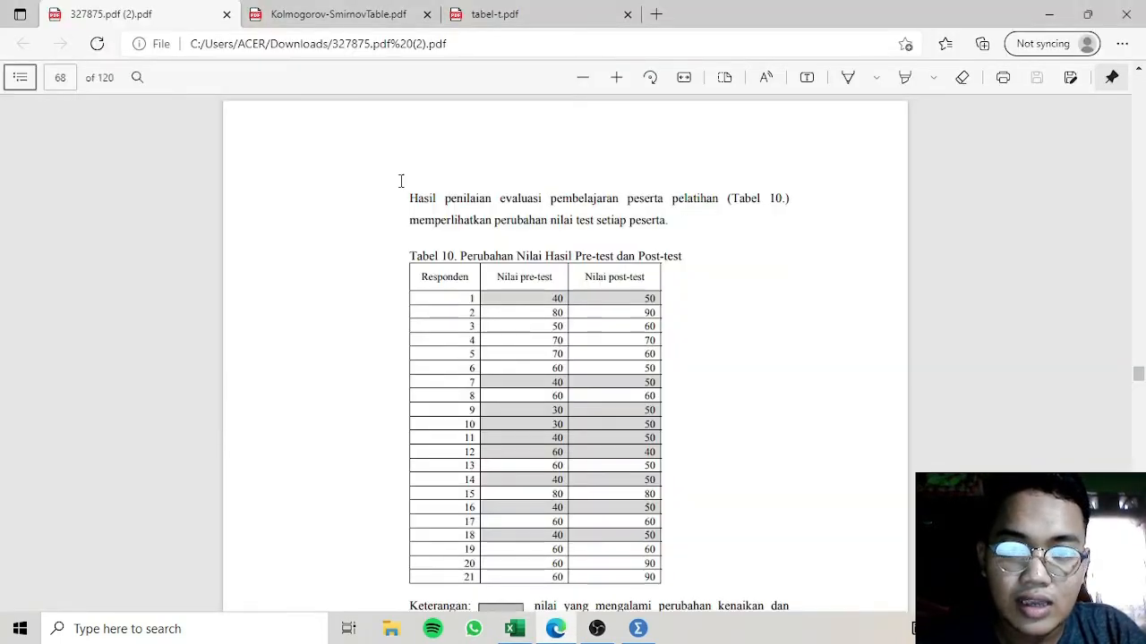
left_click(344, 11)
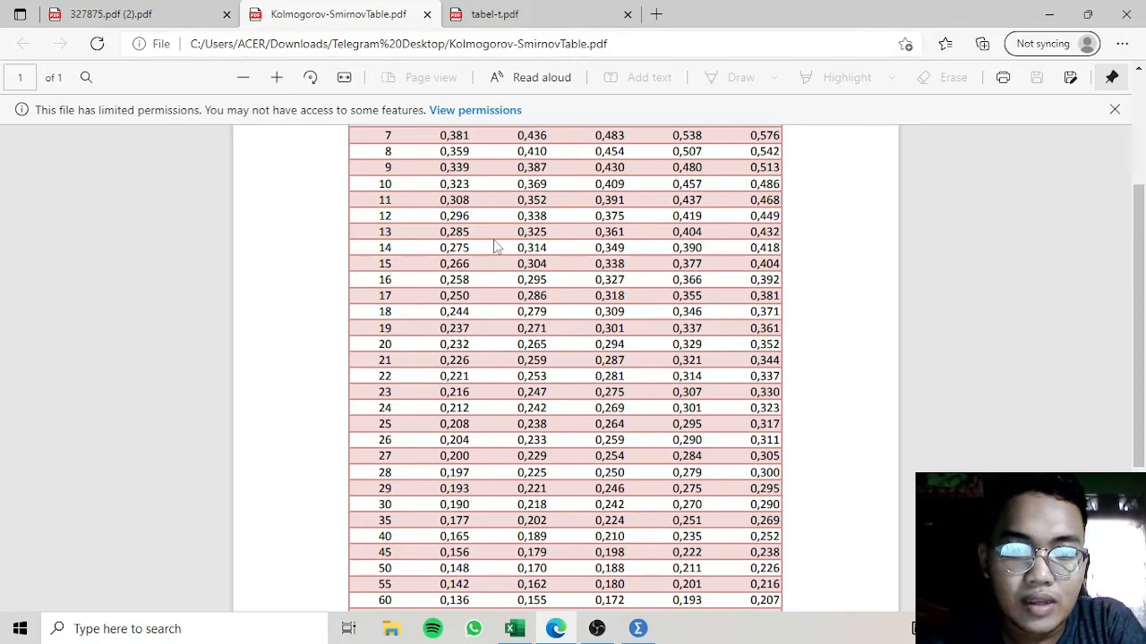
scroll(493, 239, "up", 3)
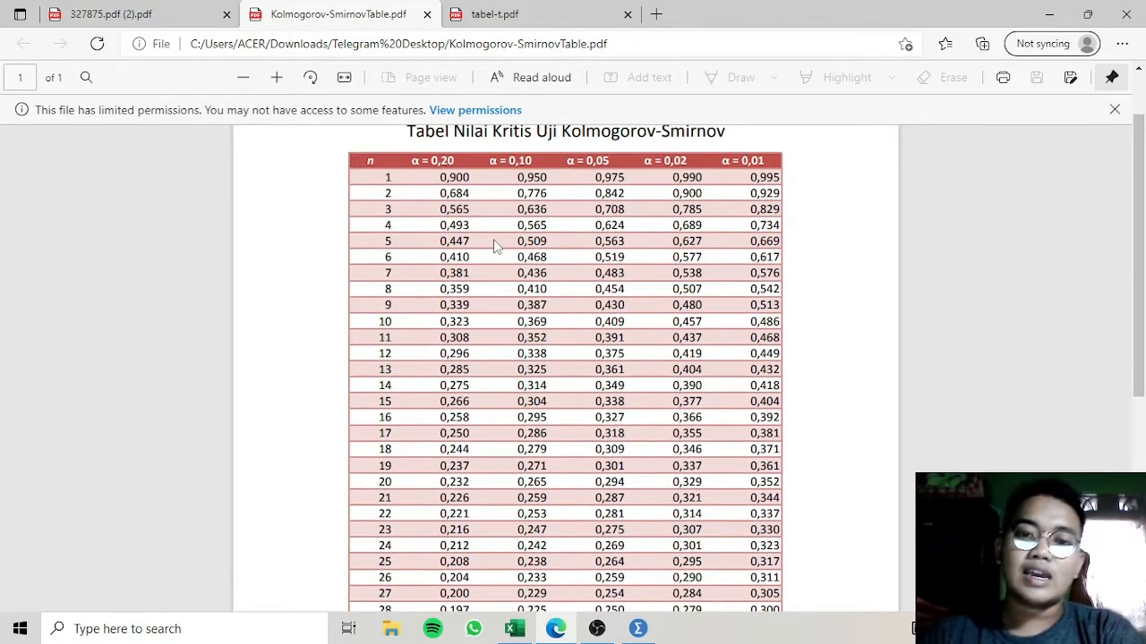
left_click_drag(1143, 164, 1143, 176)
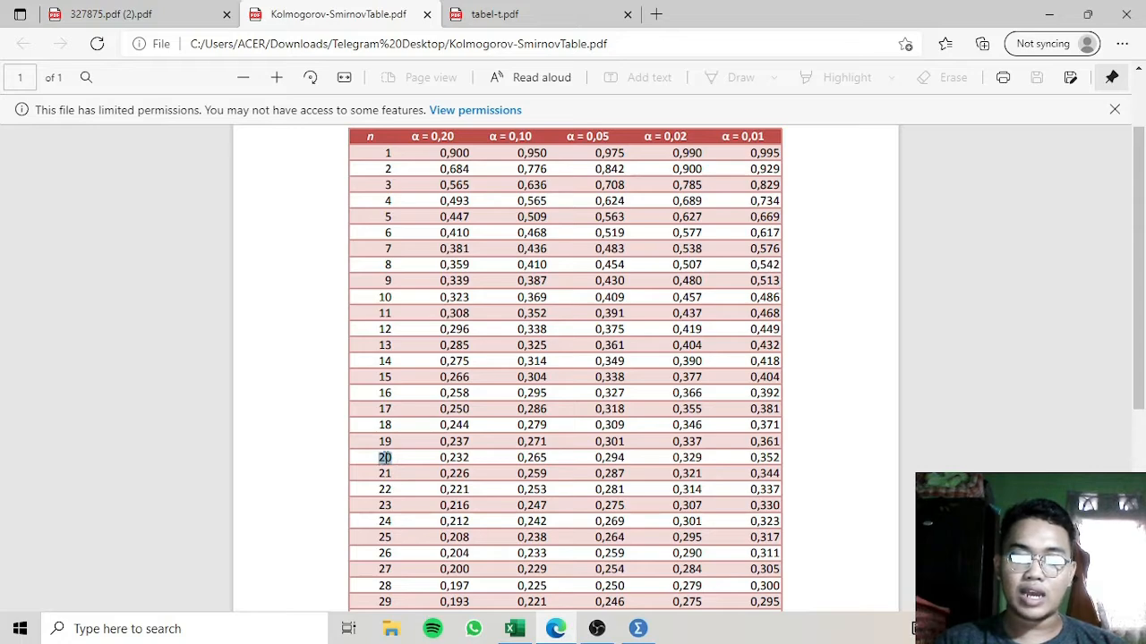
left_click_drag(381, 458, 425, 463)
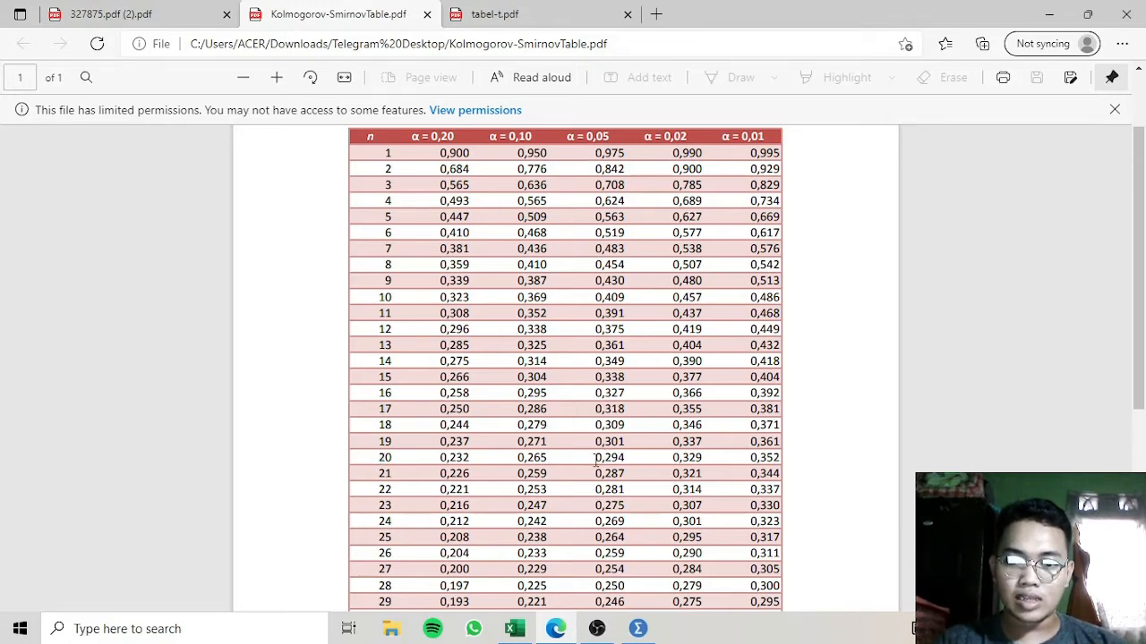
left_click_drag(596, 459, 625, 458)
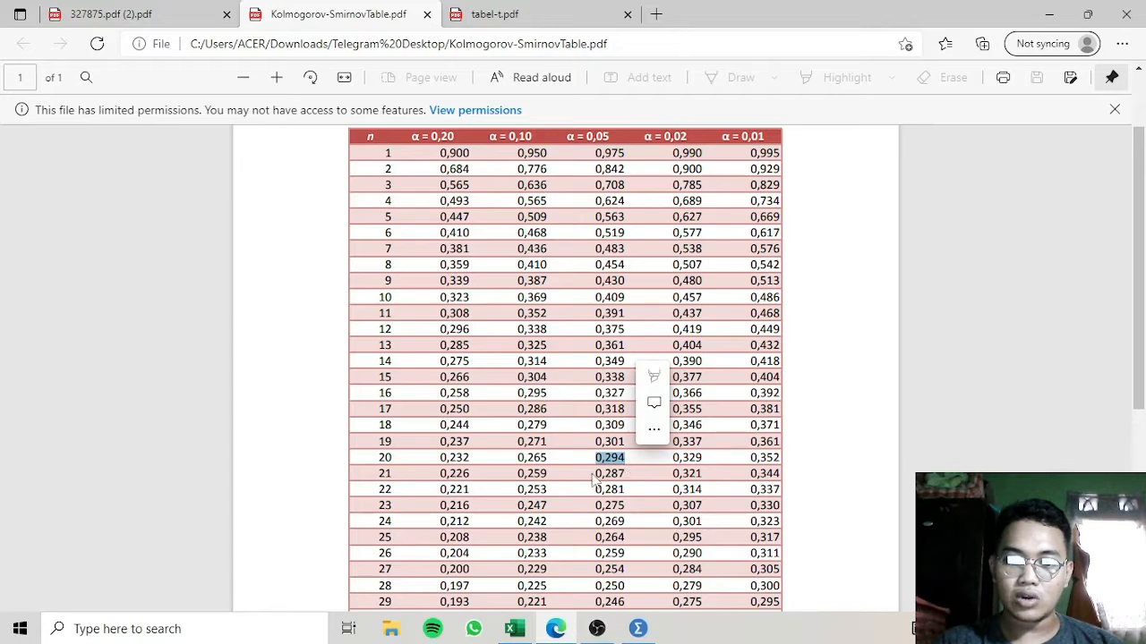
- Switch back to the Excel workbook and enter 0,294 as the K Tabel value in G28
key("ctrl+shift+Tab")
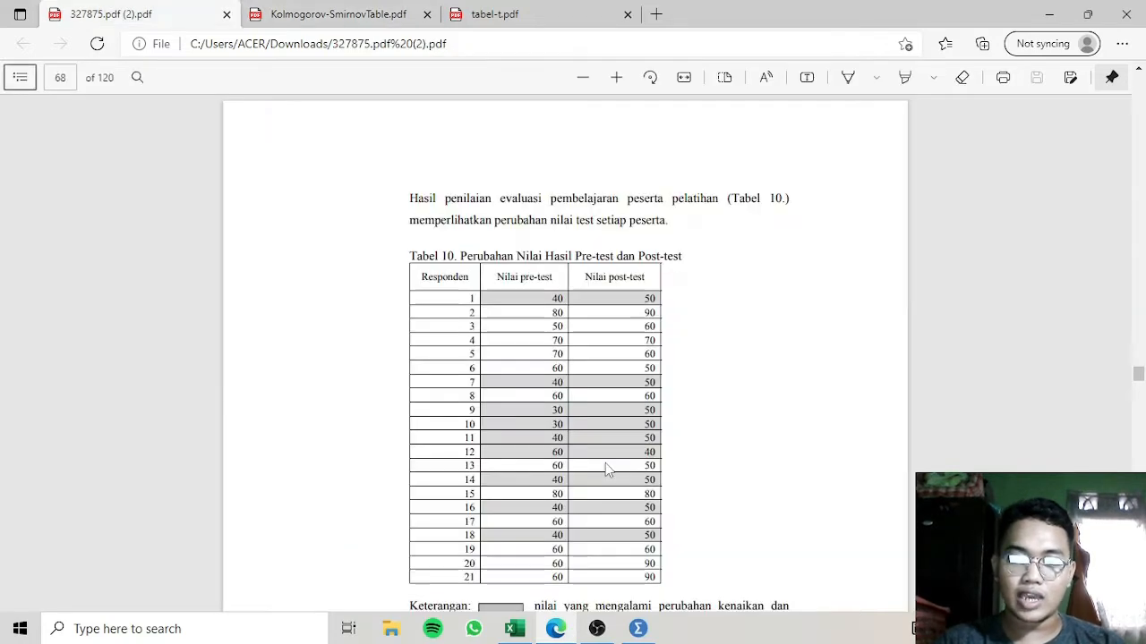
key("alt+Tab")
key("alt+Tab")
key("alt+Tab")
key("alt+Tab")
key("alt+Tab")
key("alt+Tab")
key("alt+Tab")
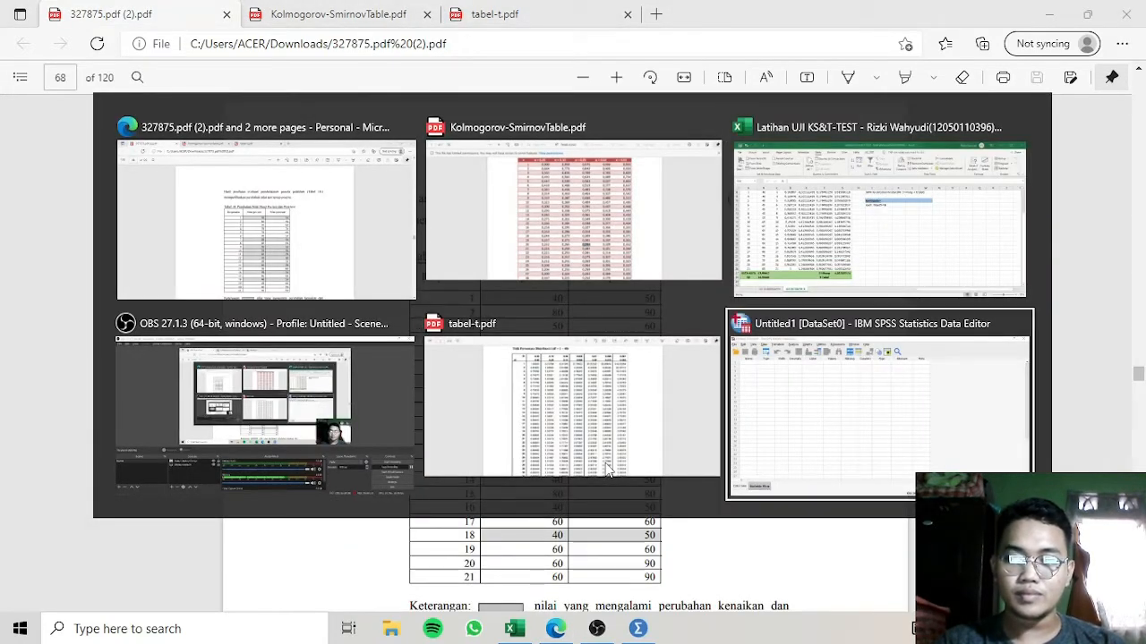
key("alt+Tab")
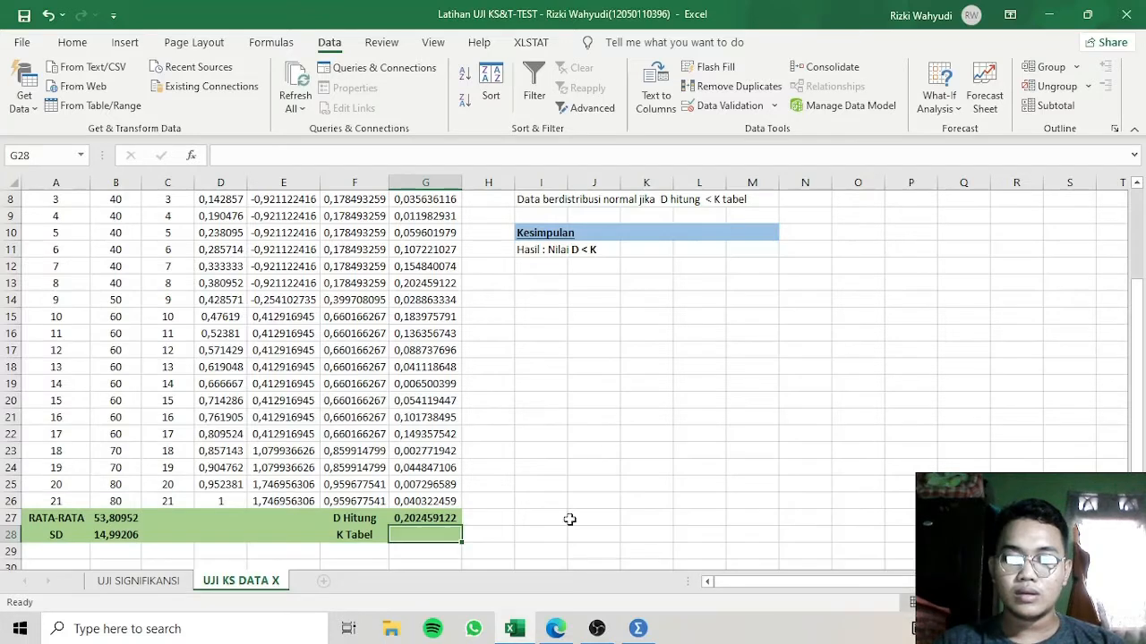
double_click(432, 533)
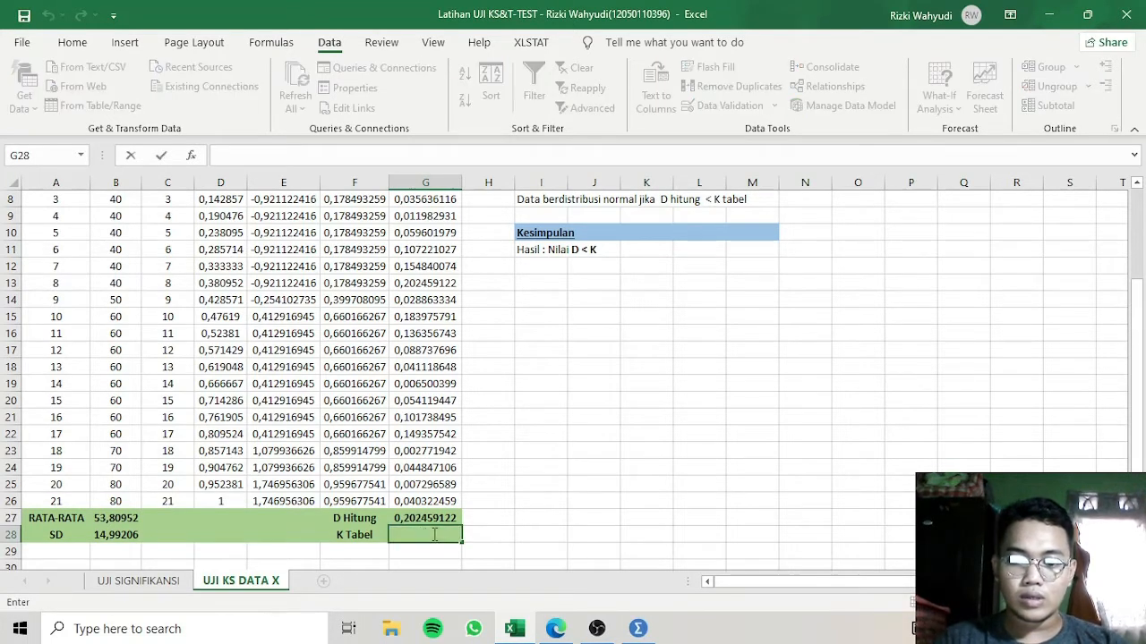
type("0,29")
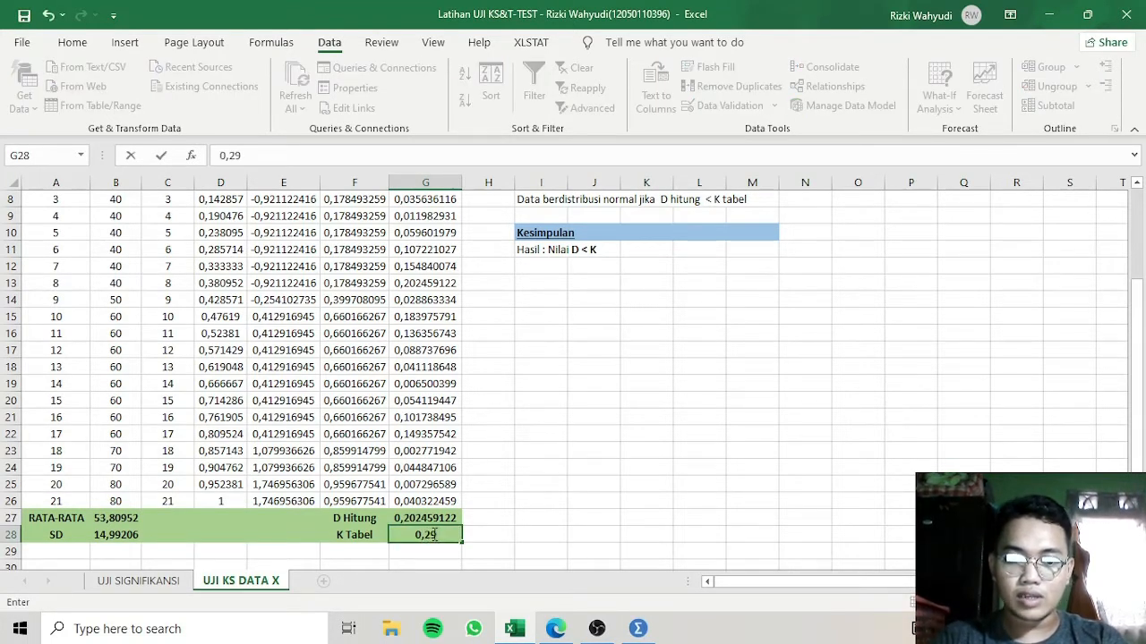
type("4")
- Recheck the n = 20 critical value in the Kolmogorov-Smirnov table PDF, then return to Excel and commit the K Tabel entry
key("alt+Tab")
key("alt+Tab")
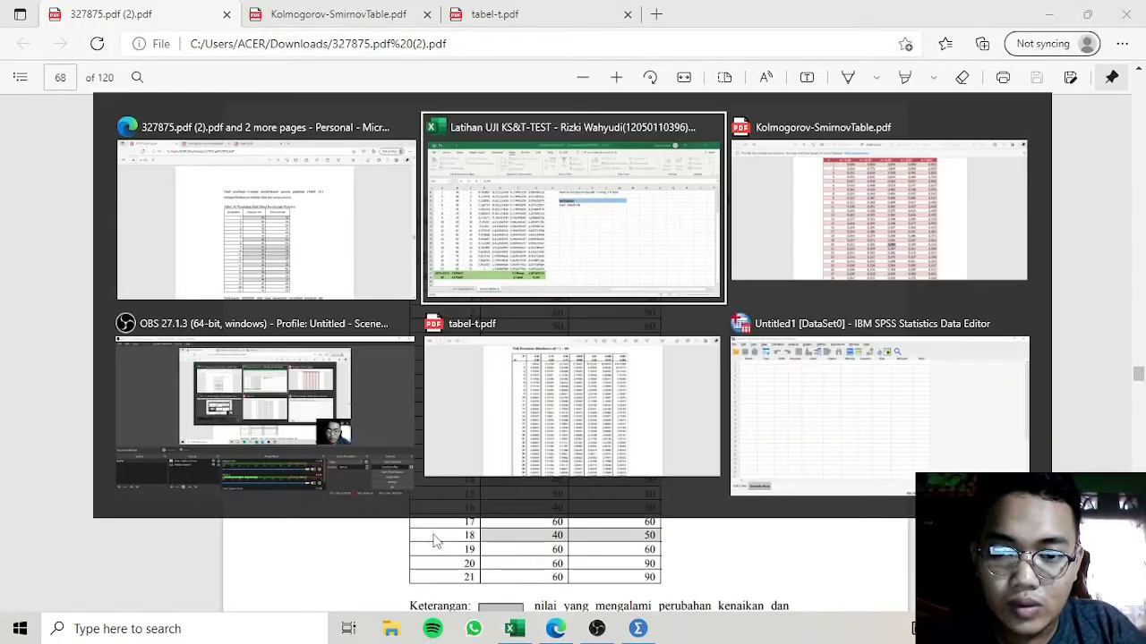
key("alt+Tab")
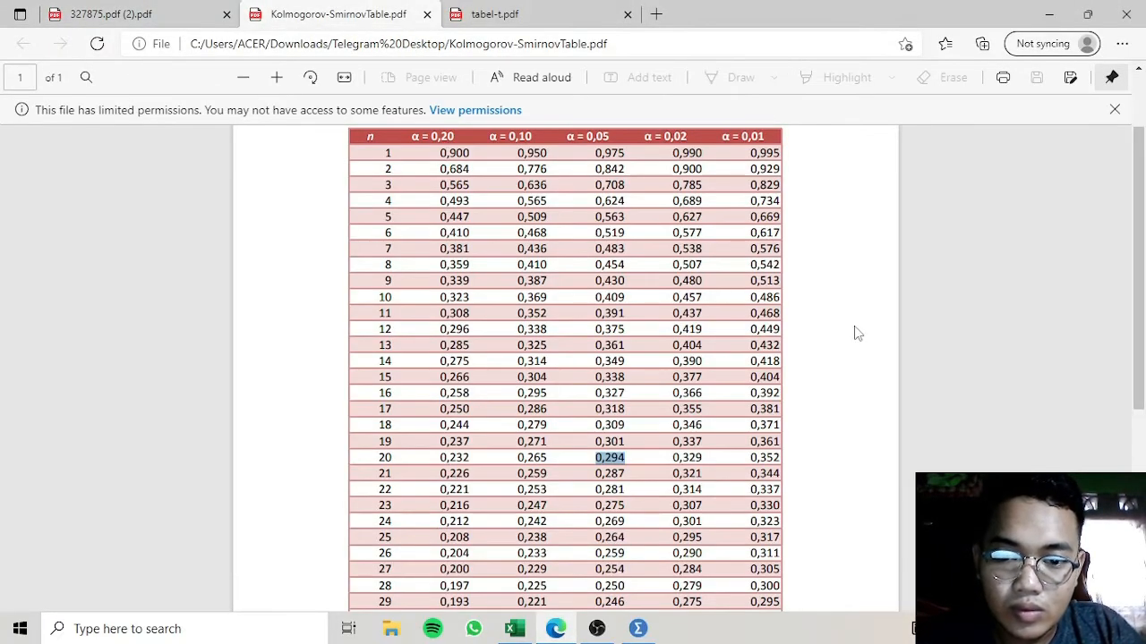
key("alt+Tab")
key("alt+Tab")
key("alt+Tab")
key("alt+Tab")
key("alt+Tab")
key("alt+Tab")
key("alt+Tab")
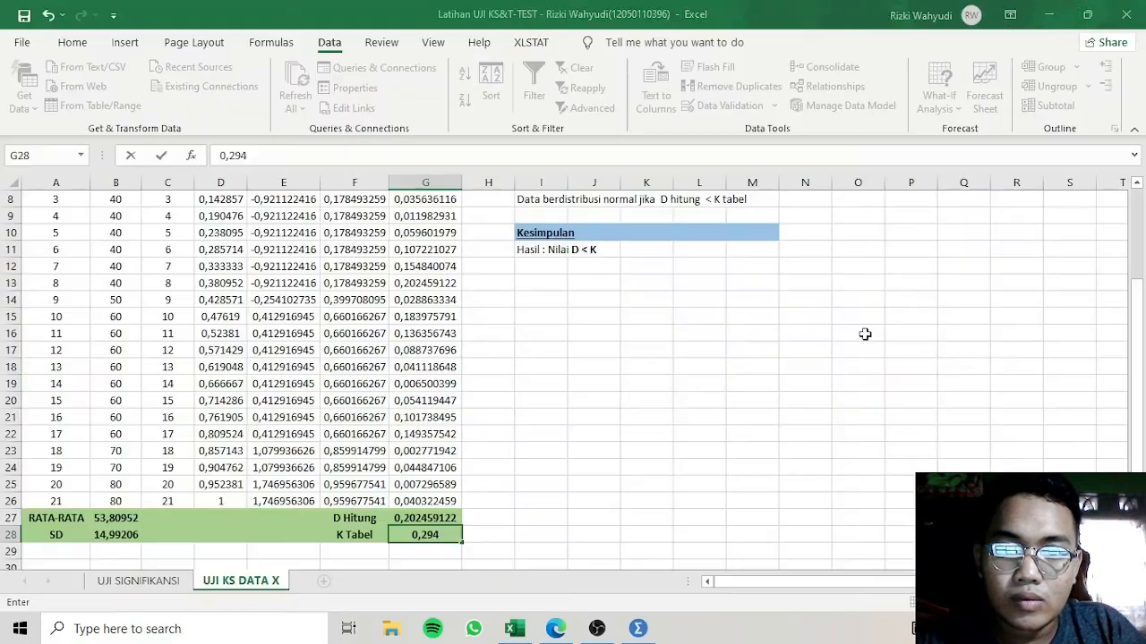
left_click(630, 327)
- Review the Ho and H1 statements in the HIPOTESIS section of the UJI KS DATA X sheet
key("Up")
key("Up")
key("Up")
key("Up")
key("Up")
key("Up")
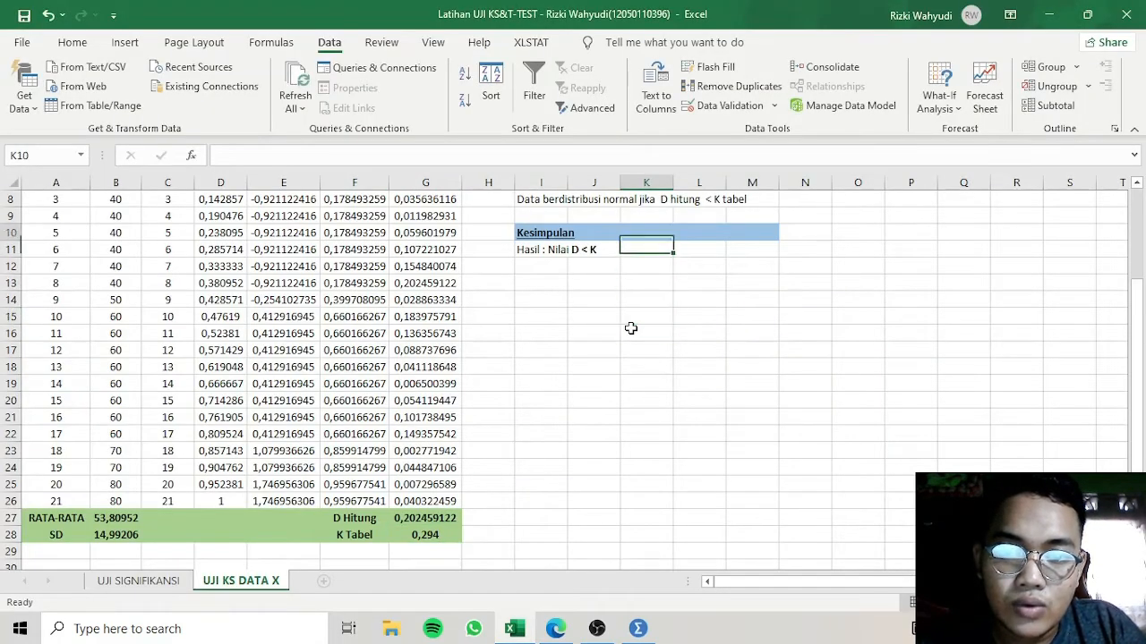
key("Up")
key("Up")
key("Up")
key("Up")
key("Up")
key("Up")
key("Up")
key("ctrl+Home")
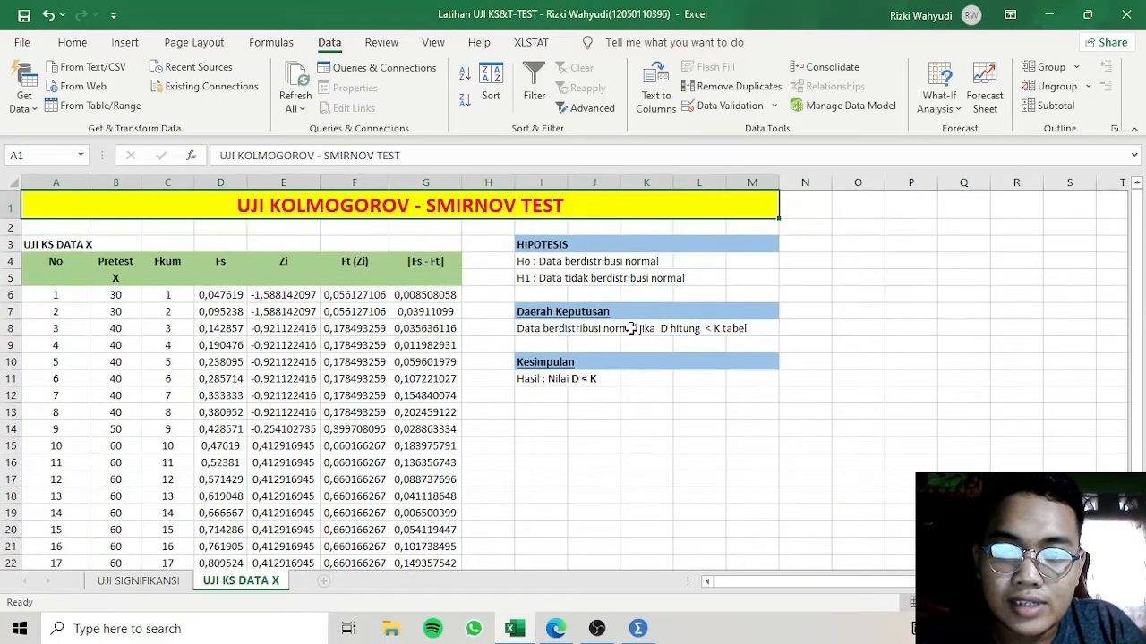
left_click(567, 260)
left_click(568, 278)
left_click(567, 262)
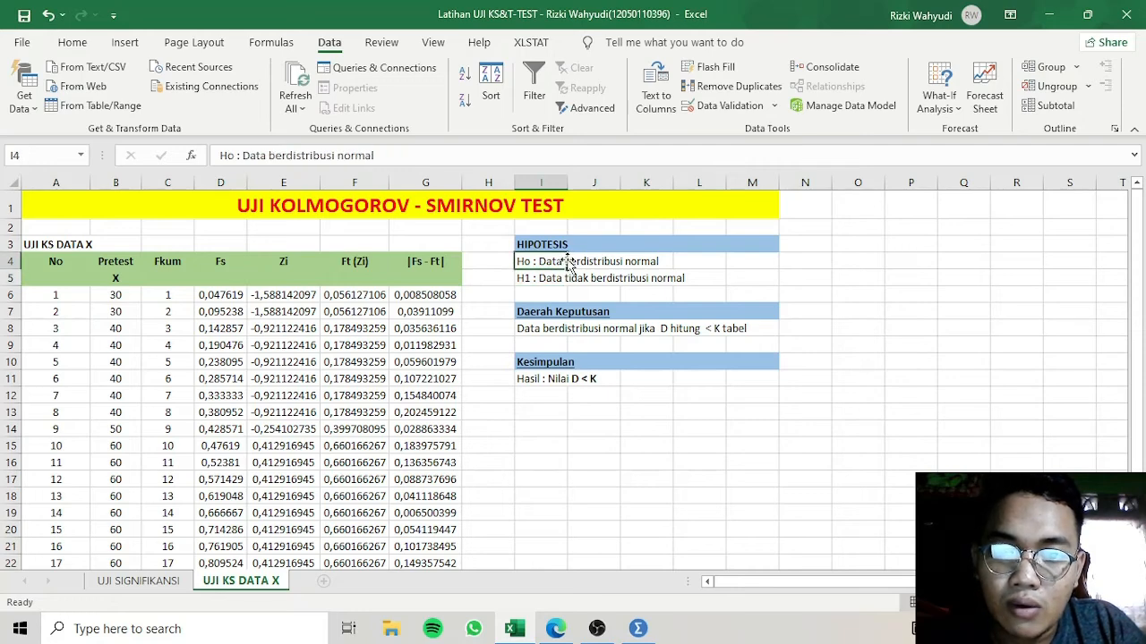
left_click(594, 266)
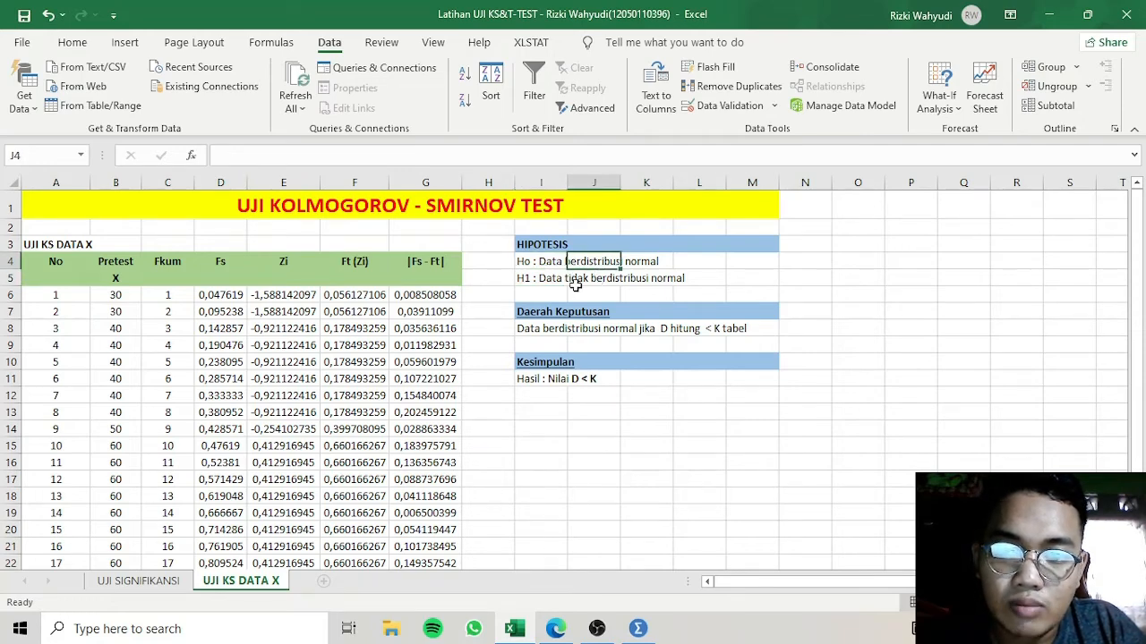
left_click(555, 283)
left_click(644, 290)
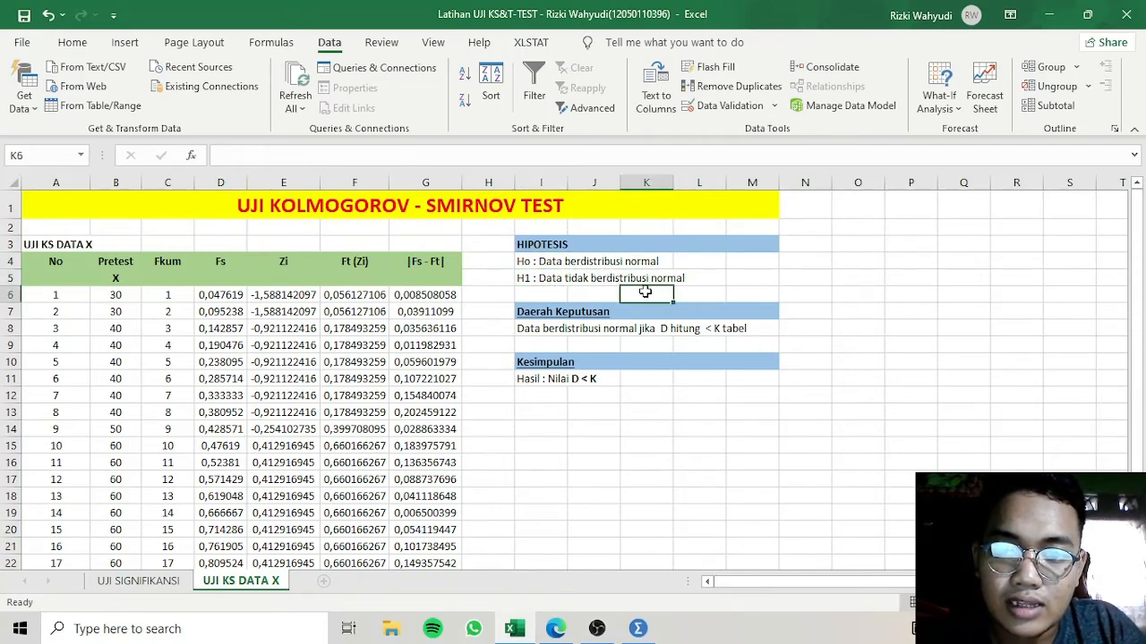
- Examine the decision rule under Daerah Keputusan that compares D hitung with K tabel
left_click(597, 328)
key("Down")
key("Down")
key("Down")
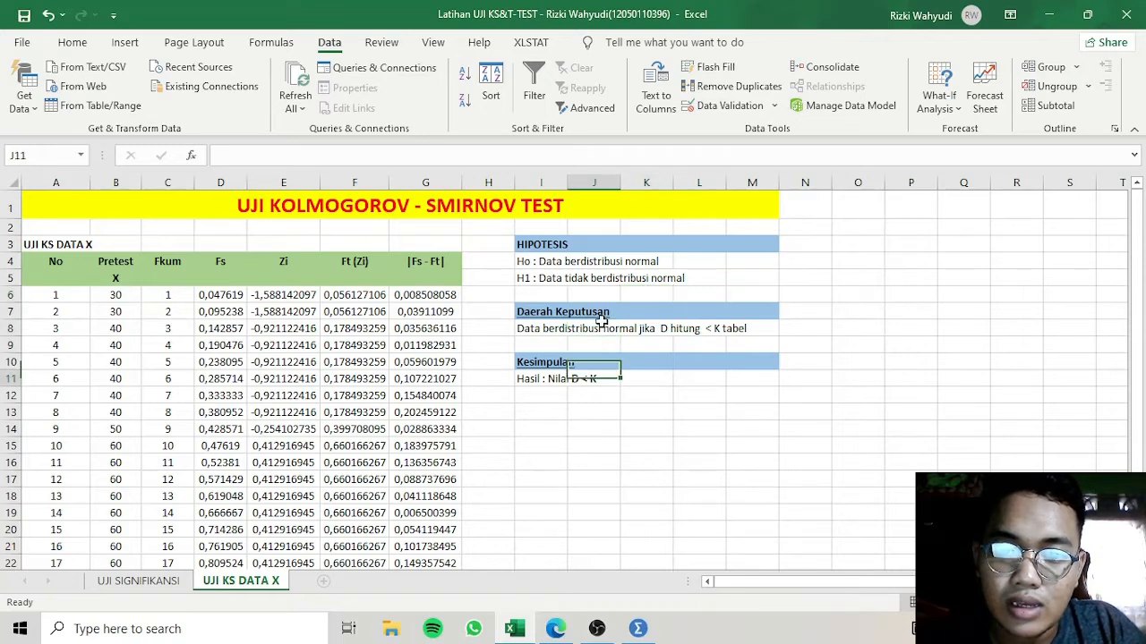
left_click(545, 315)
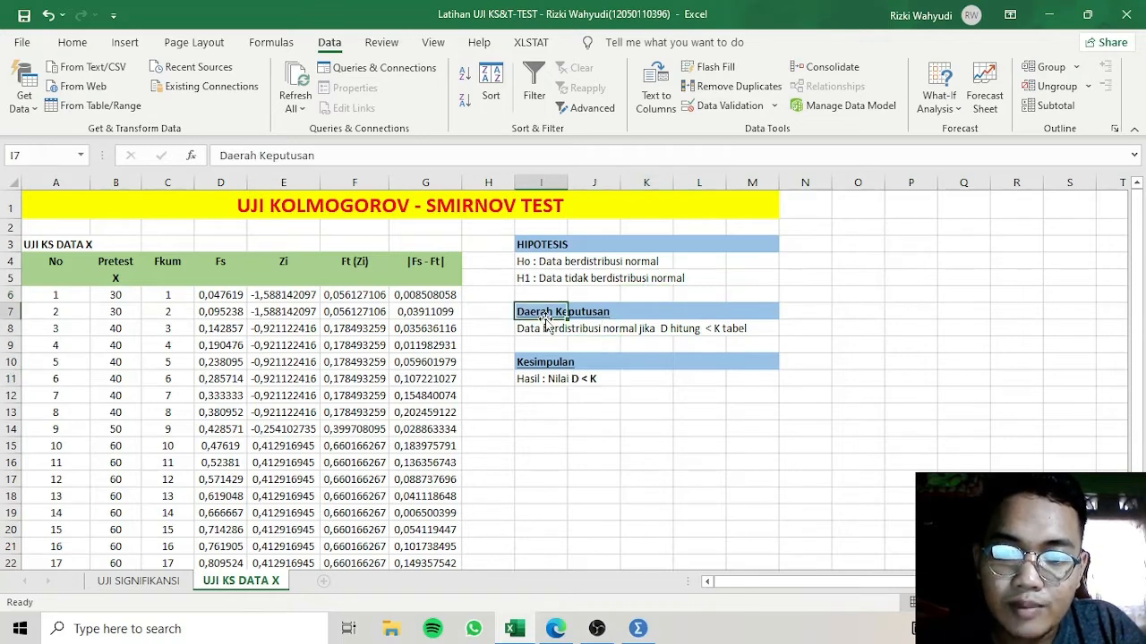
left_click(544, 327)
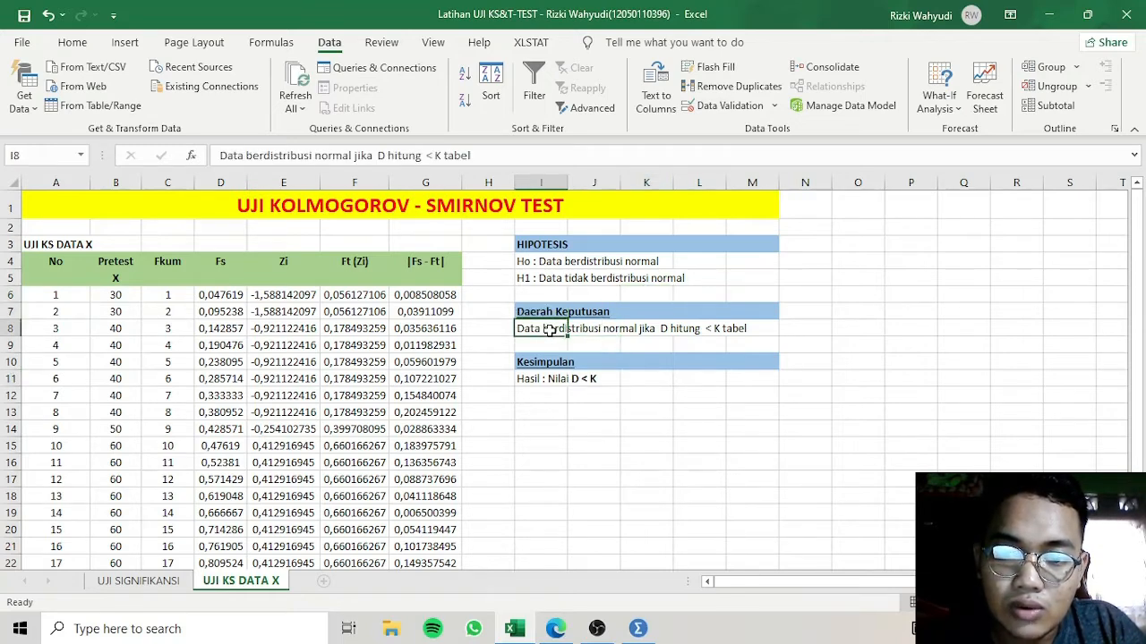
left_click(595, 329)
left_click(684, 331)
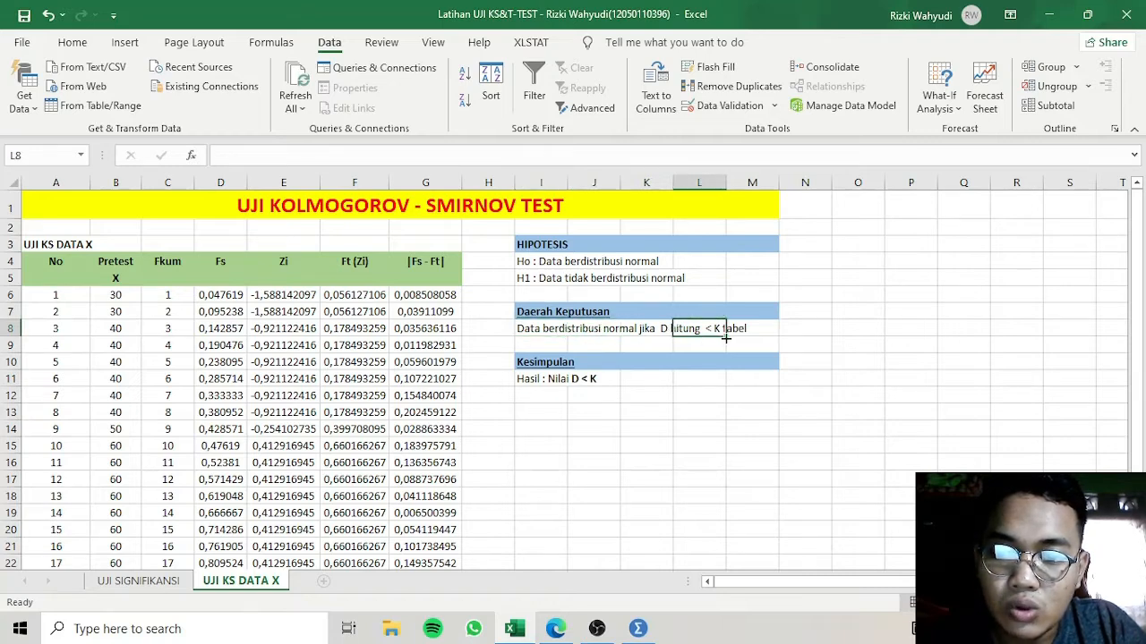
- Insert the D hitung value in parentheses after D in the Kesimpulan result in I11, giving D(0,202459122)
left_click(537, 380)
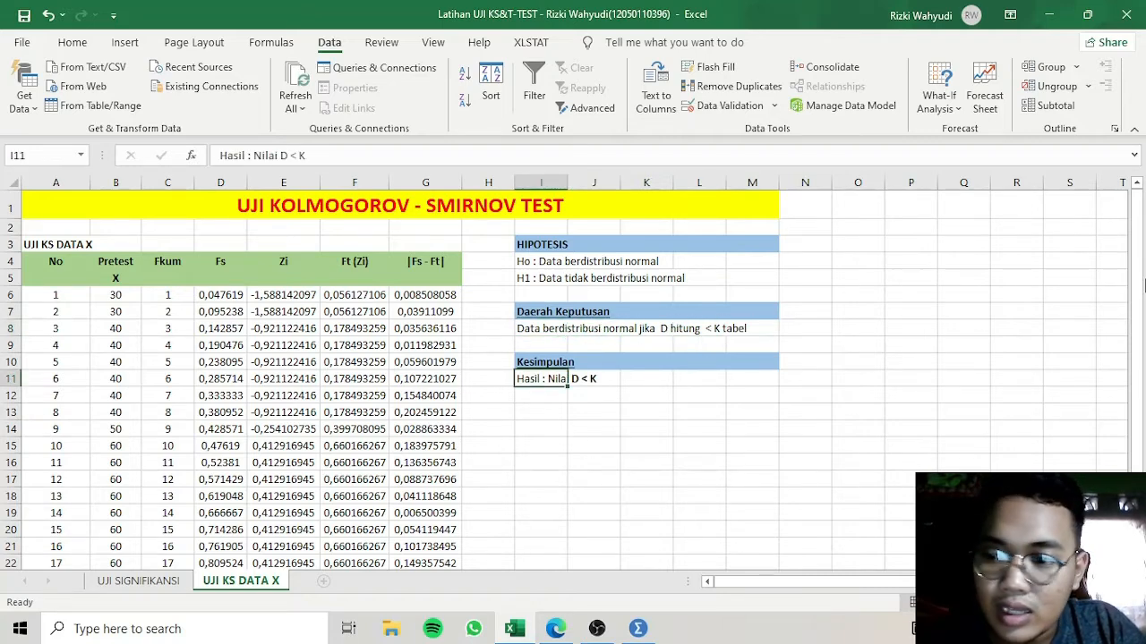
left_click_drag(1138, 296, 1124, 417)
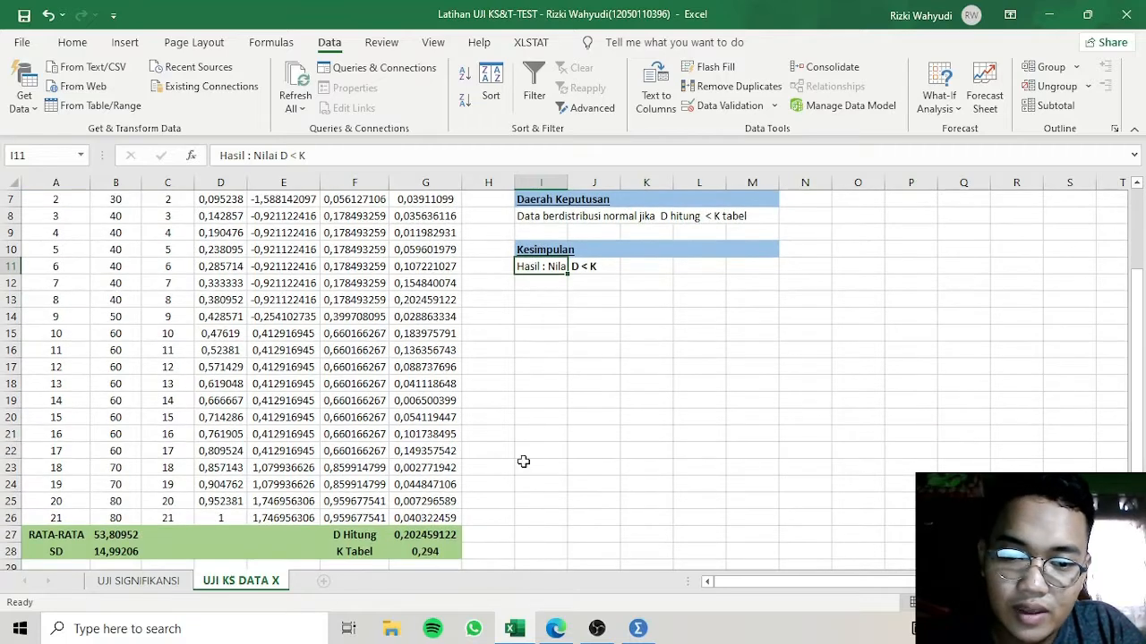
left_click(446, 535)
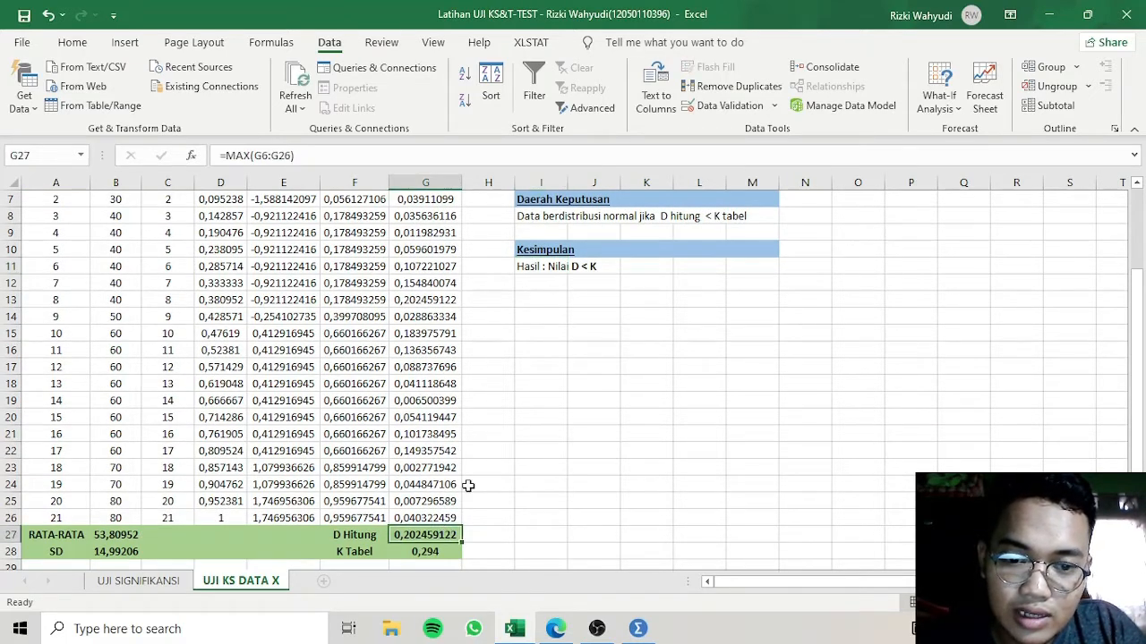
double_click(578, 266)
left_click(565, 265)
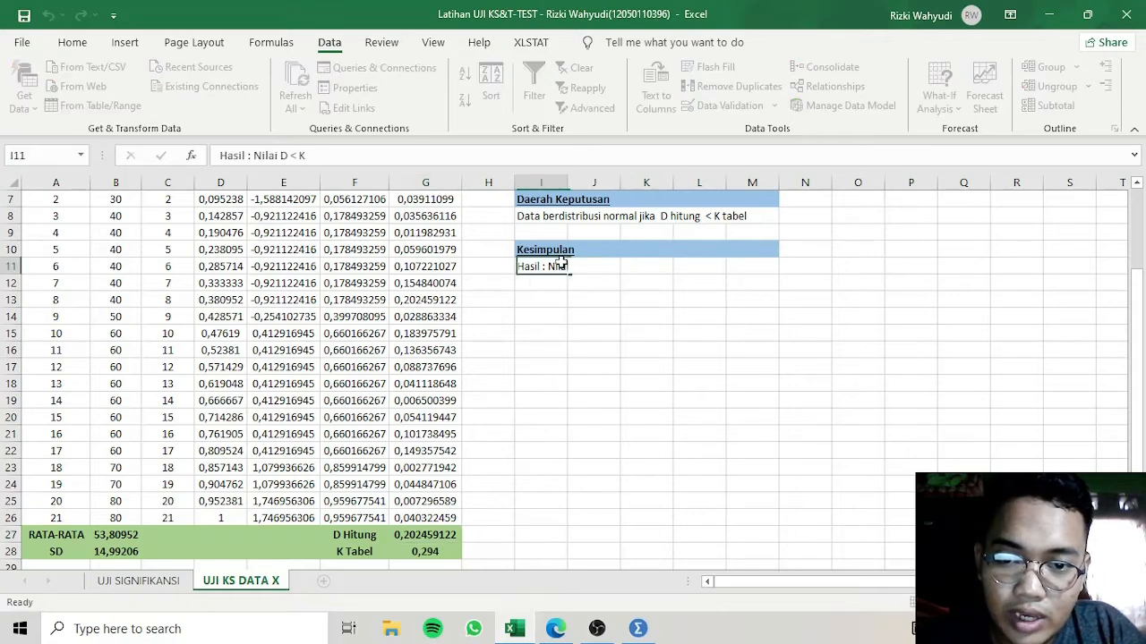
double_click(562, 266)
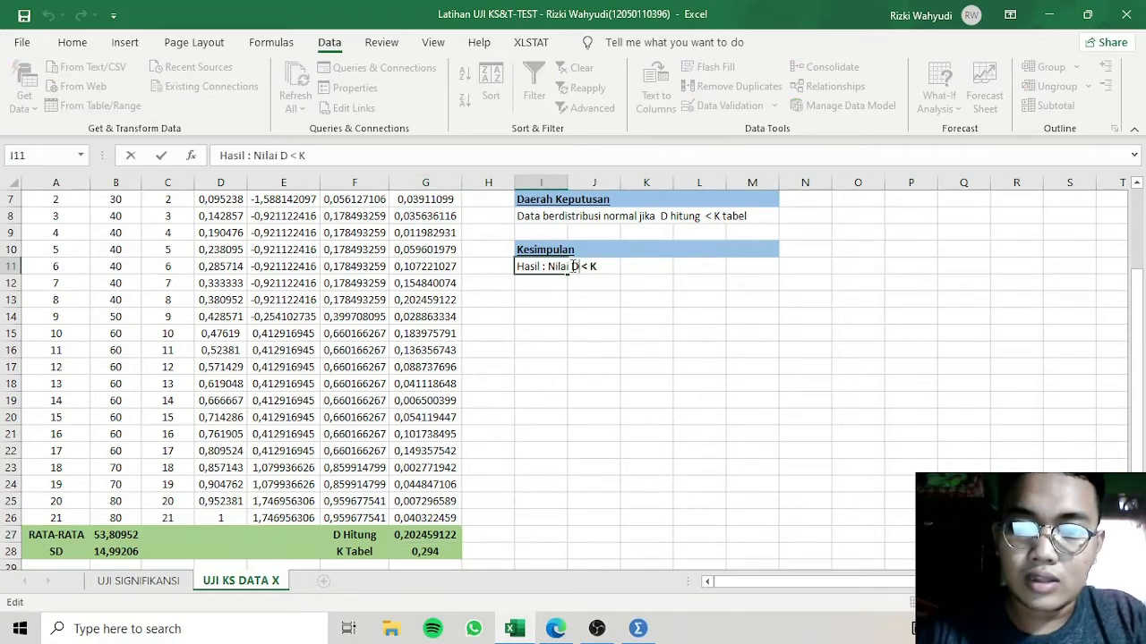
type("(")
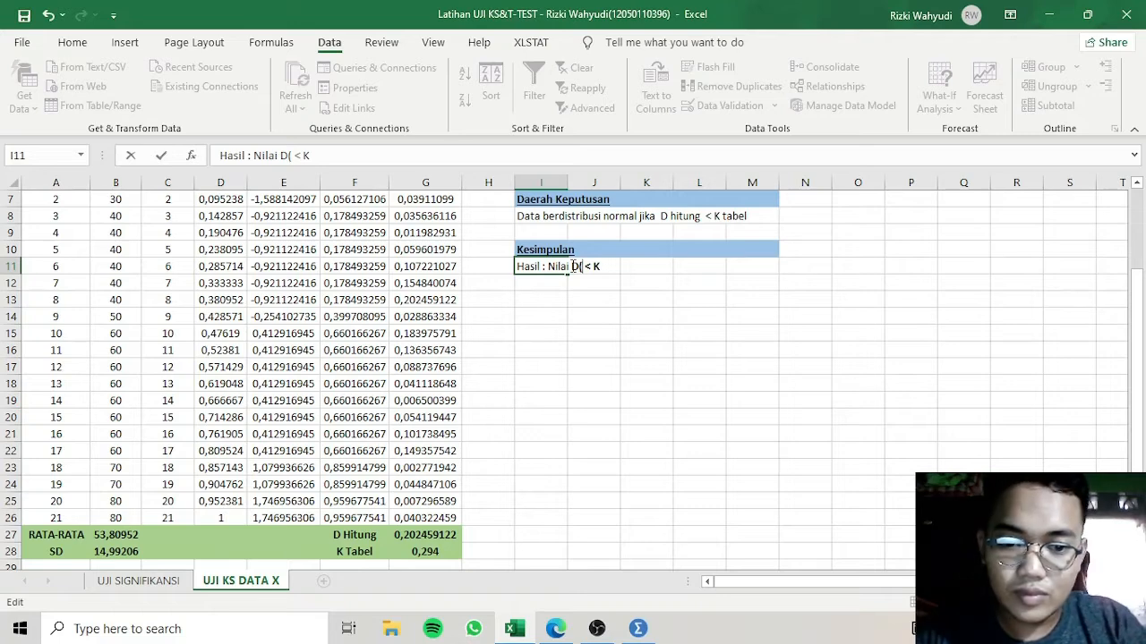
type("0,2")
type("02")
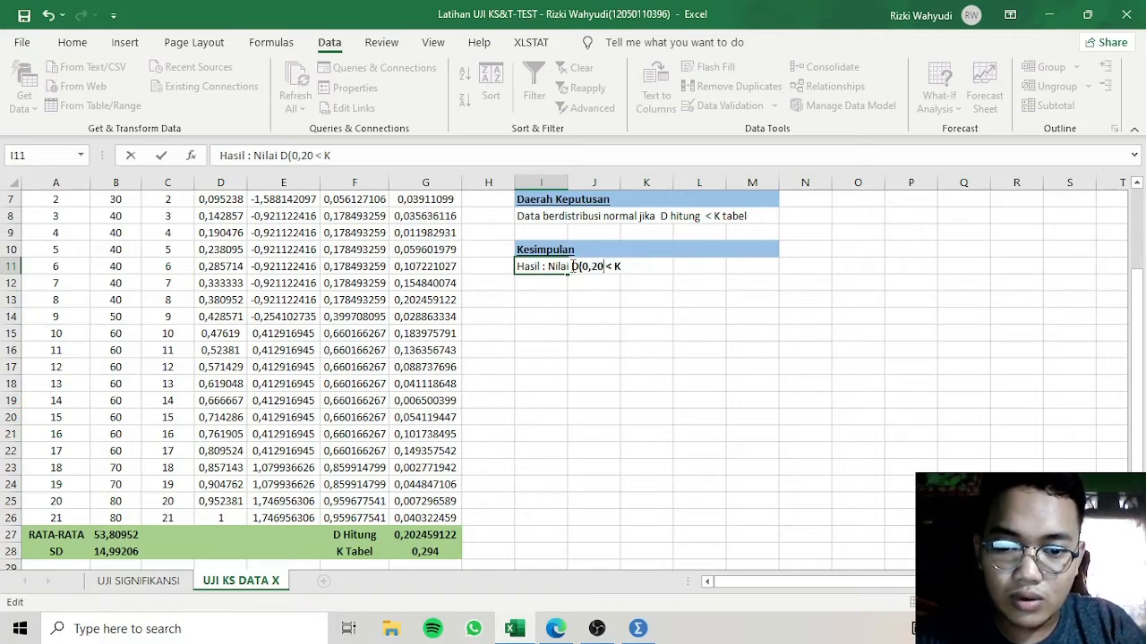
type("459")
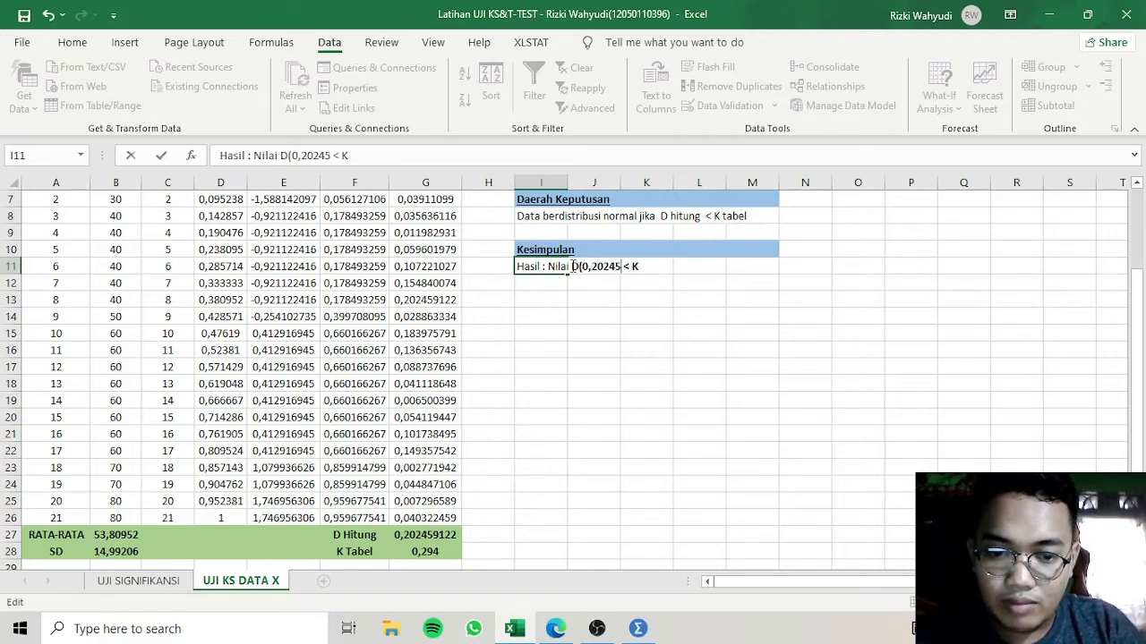
type("122")
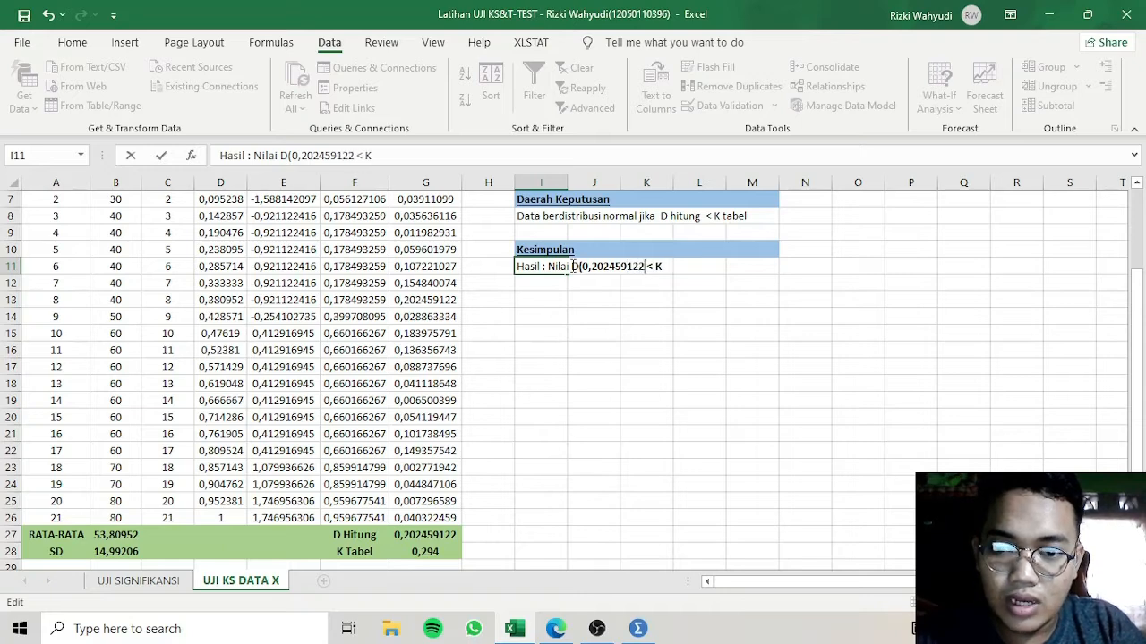
type(") < K")
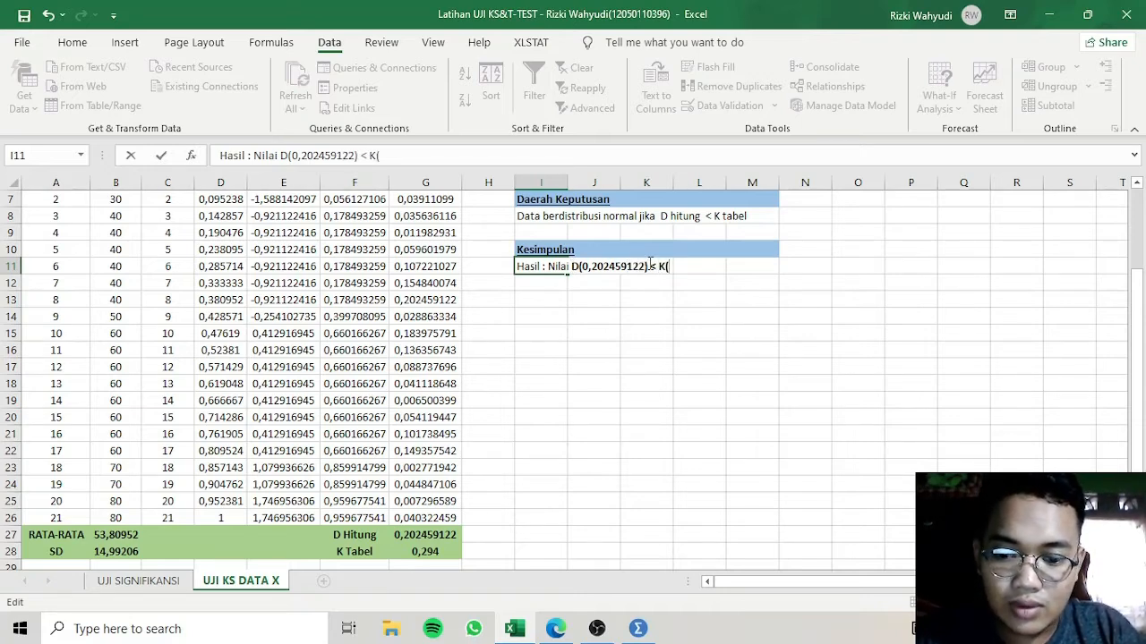
- Add the K tabel value (0,294) after K in the Kesimpulan result and commit the I11 entry
type("(0,29")
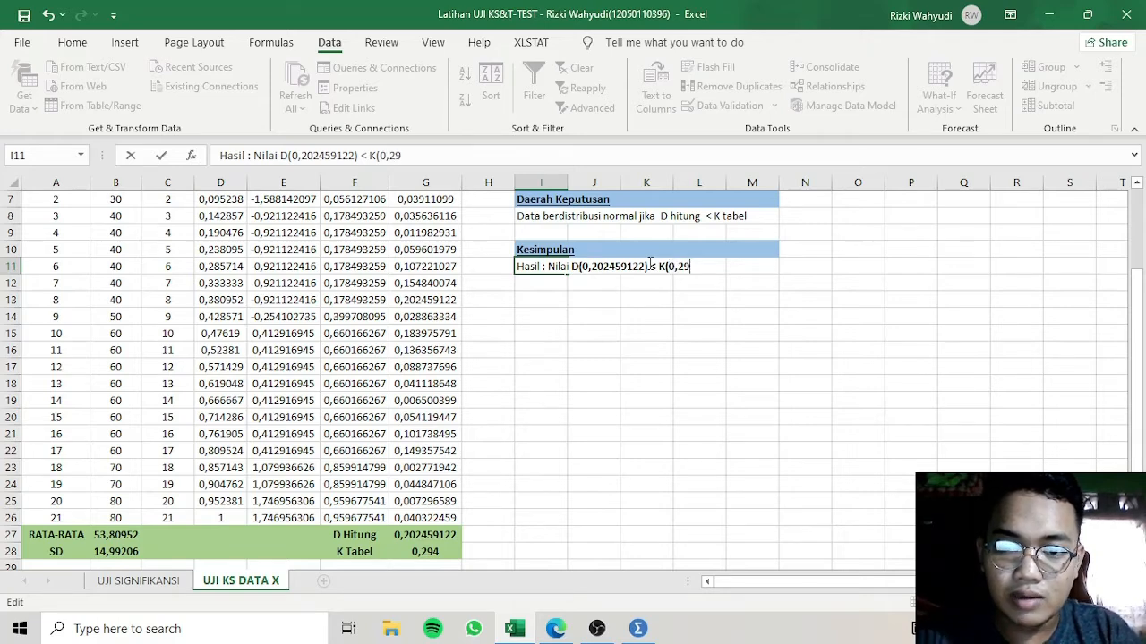
type("4")
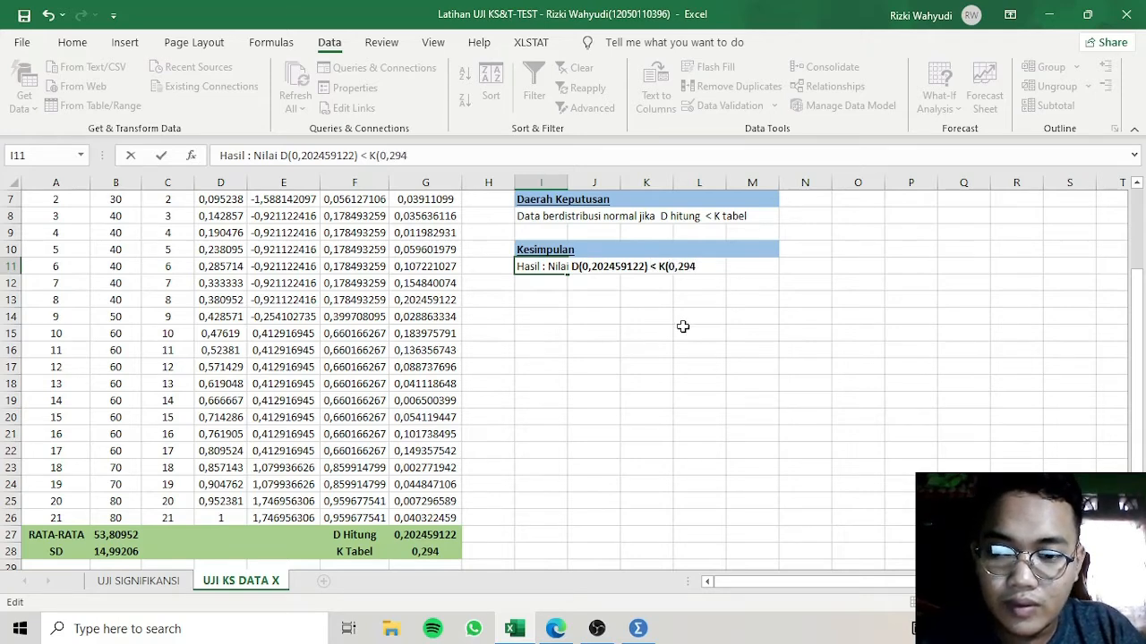
type(")")
left_click(595, 313)
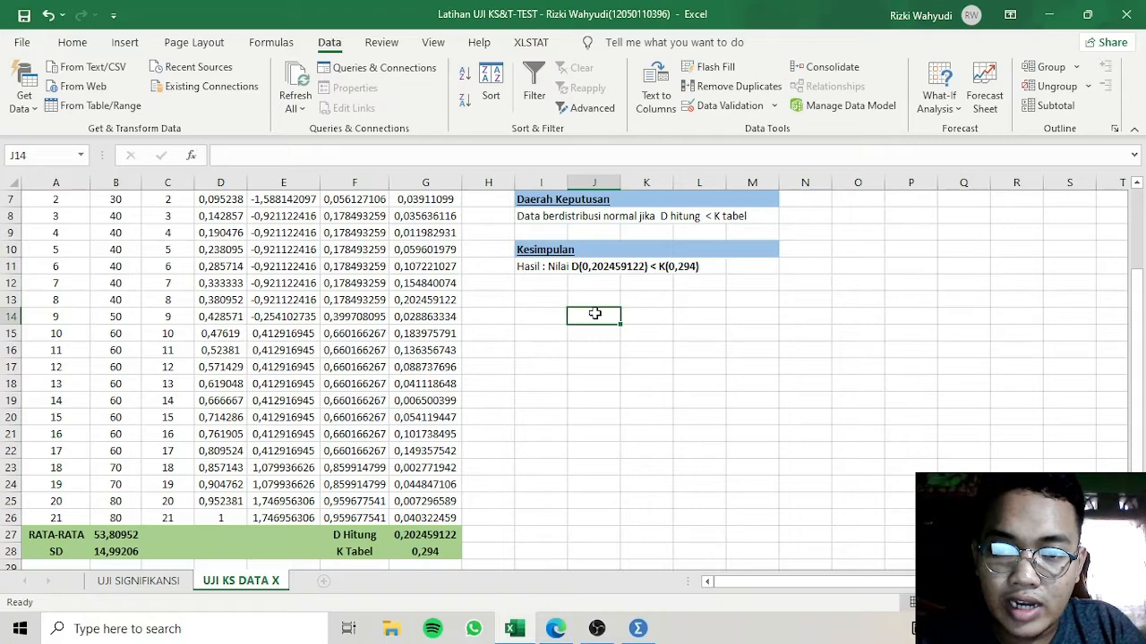
- Enter "Data berdistribusi normal" in I12 below the D and K comparison as the pretest conclusion
left_click(552, 284)
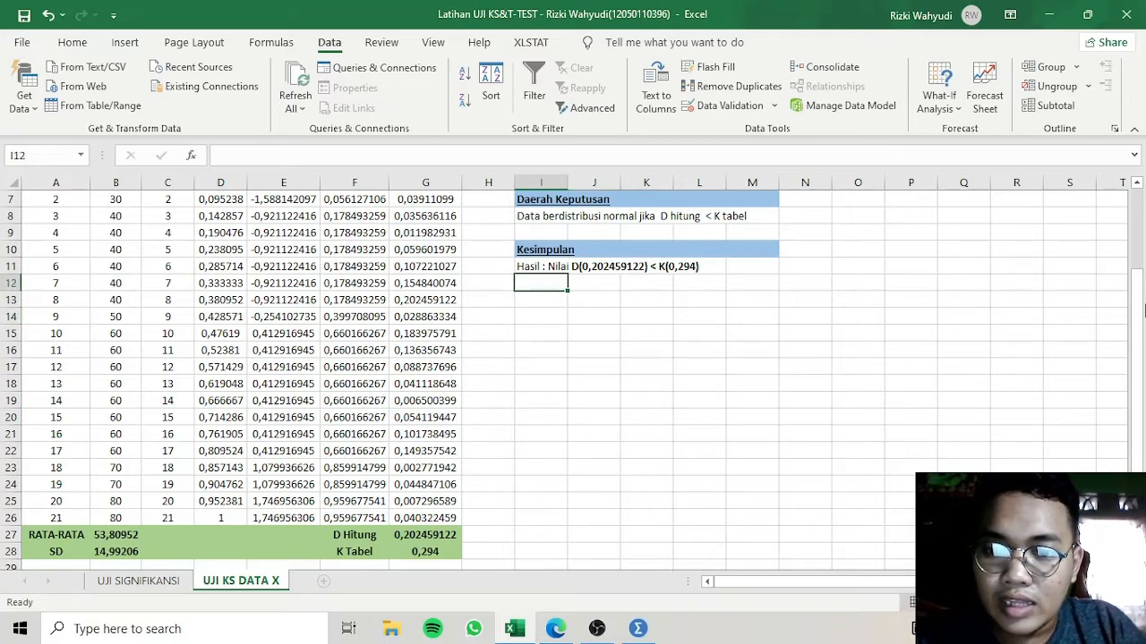
left_click_drag(1137, 274, 1137, 258)
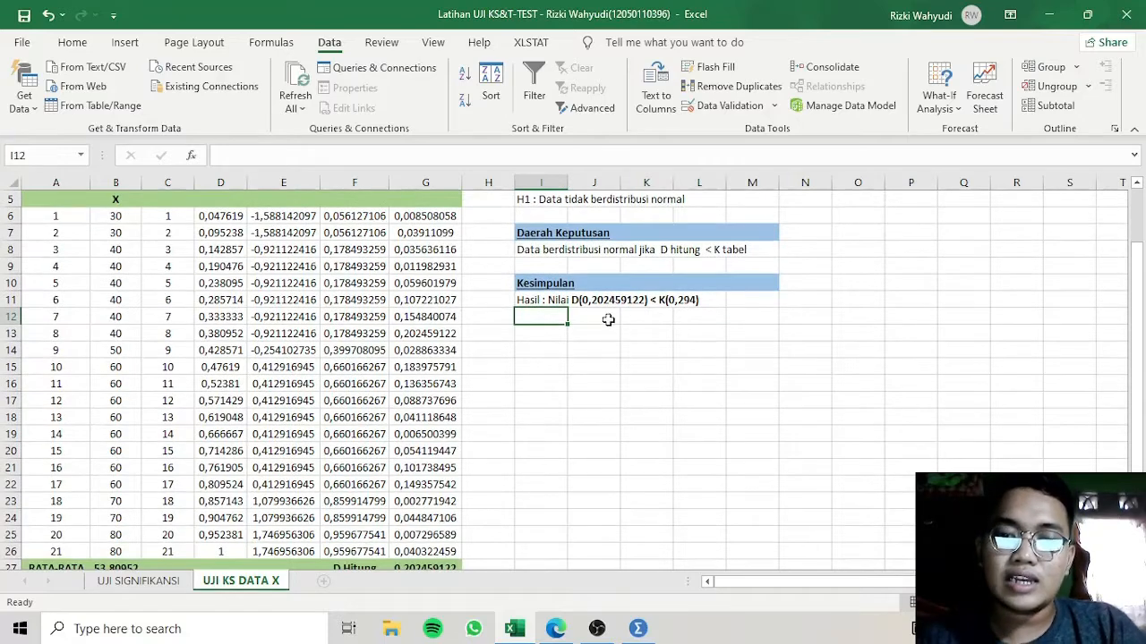
left_click(725, 300)
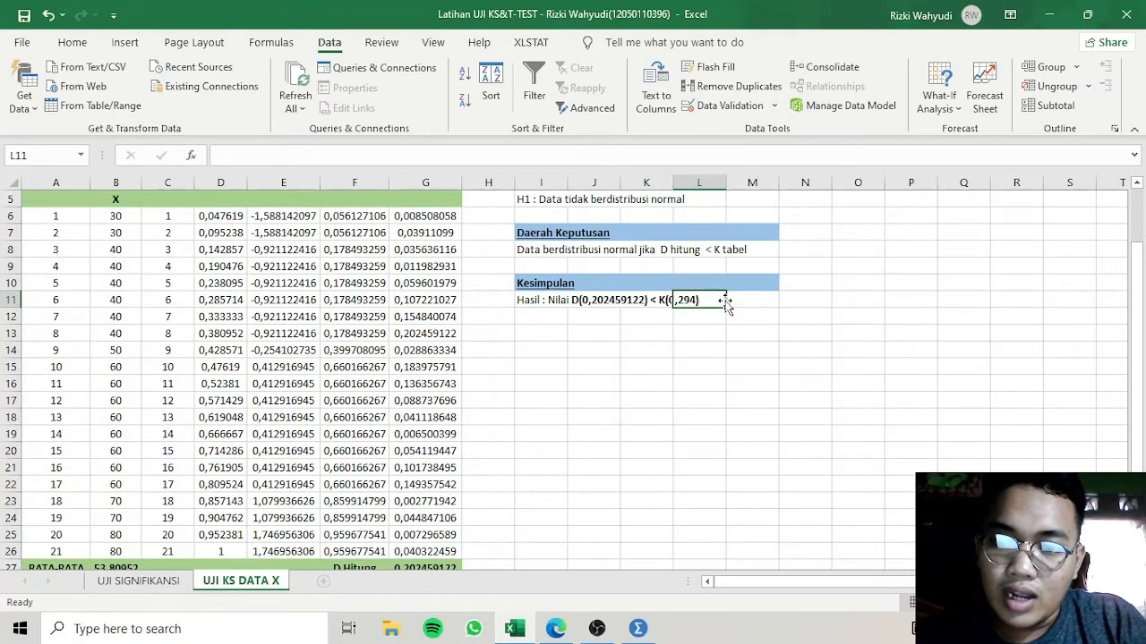
left_click(545, 321)
key("Caps_Lock")
type("d")
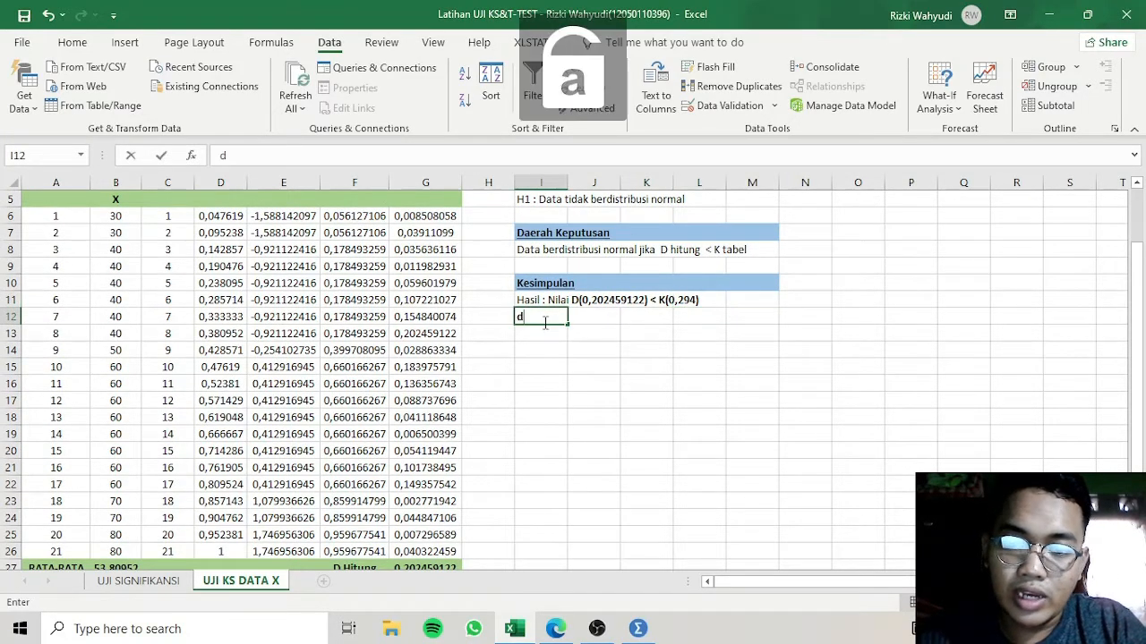
key("Caps_Lock")
type("A")
key("BackSpace")
key("BackSpace")
type("DA")
key("Caps_Lock")
type("ta")
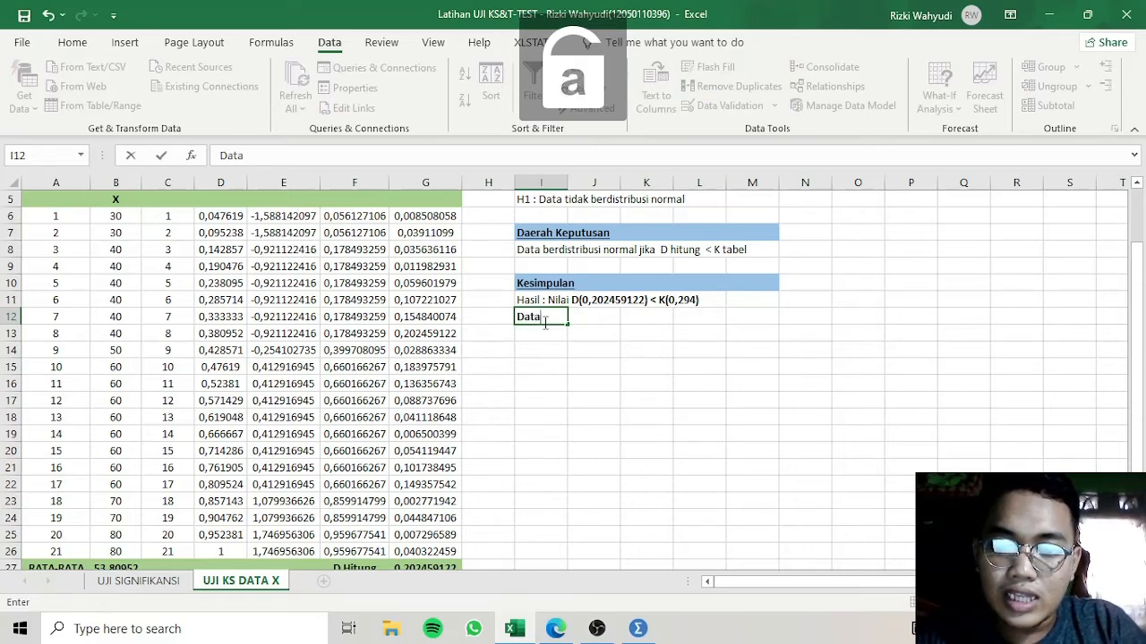
type(" berdistribu")
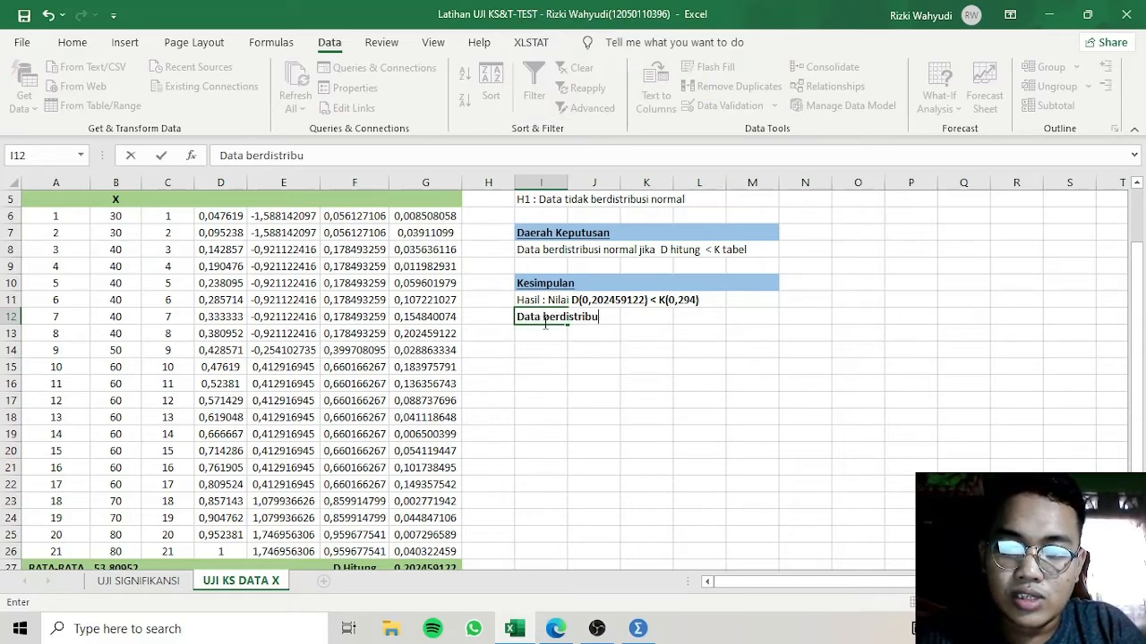
type("si normal")
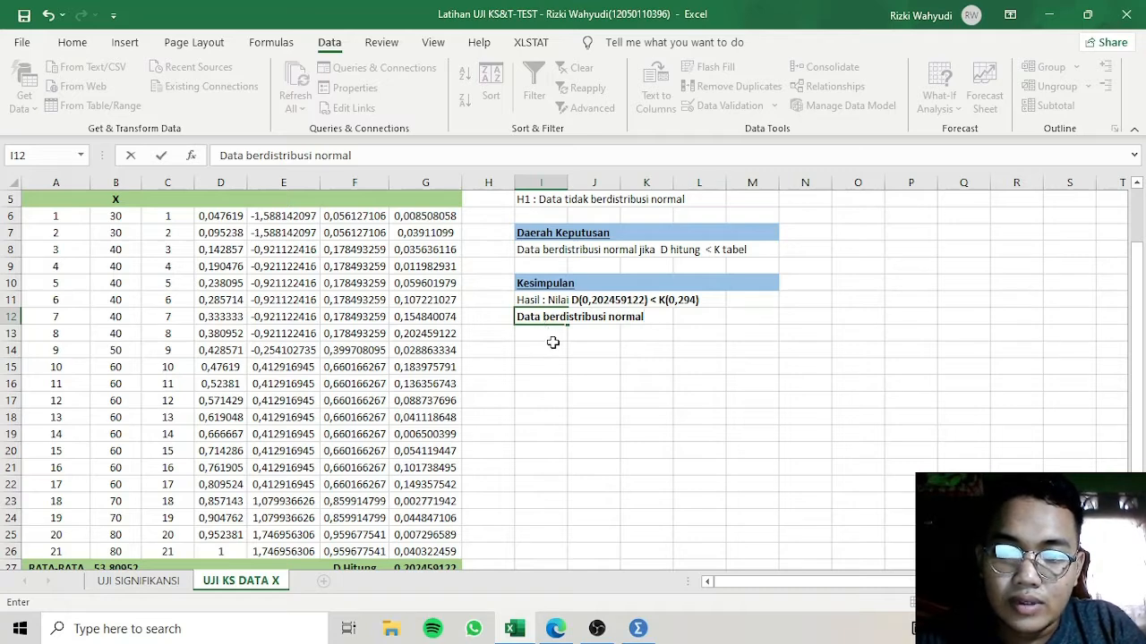
key("Return")
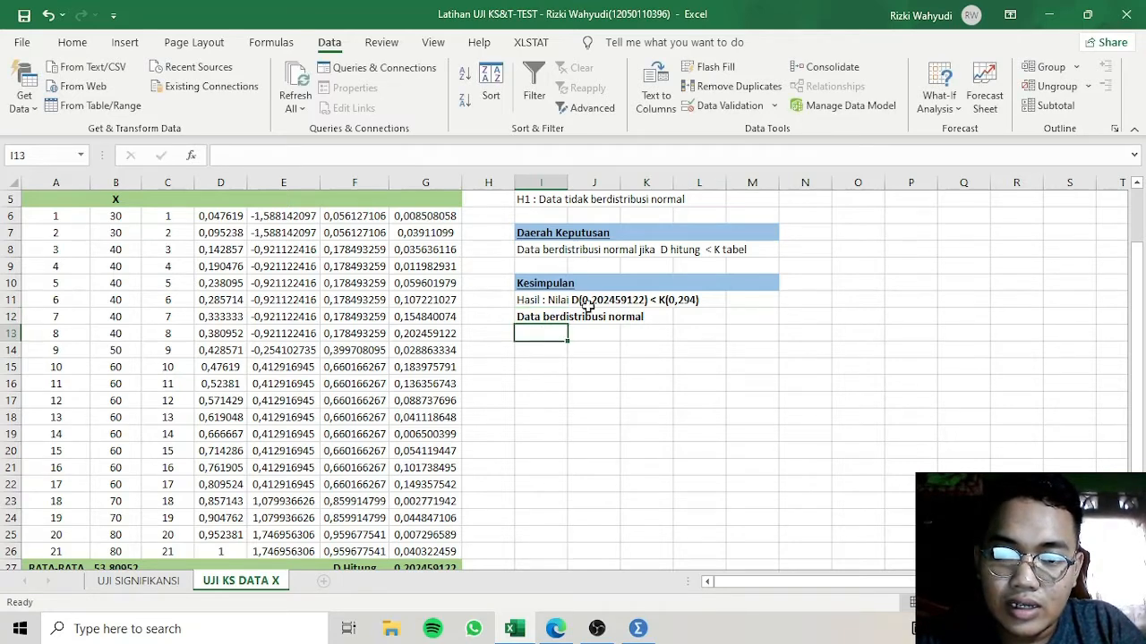
- Switch to SPSS Statistics and define the first variable with the name PRETEST
left_click_drag(1144, 308, 1143, 258)
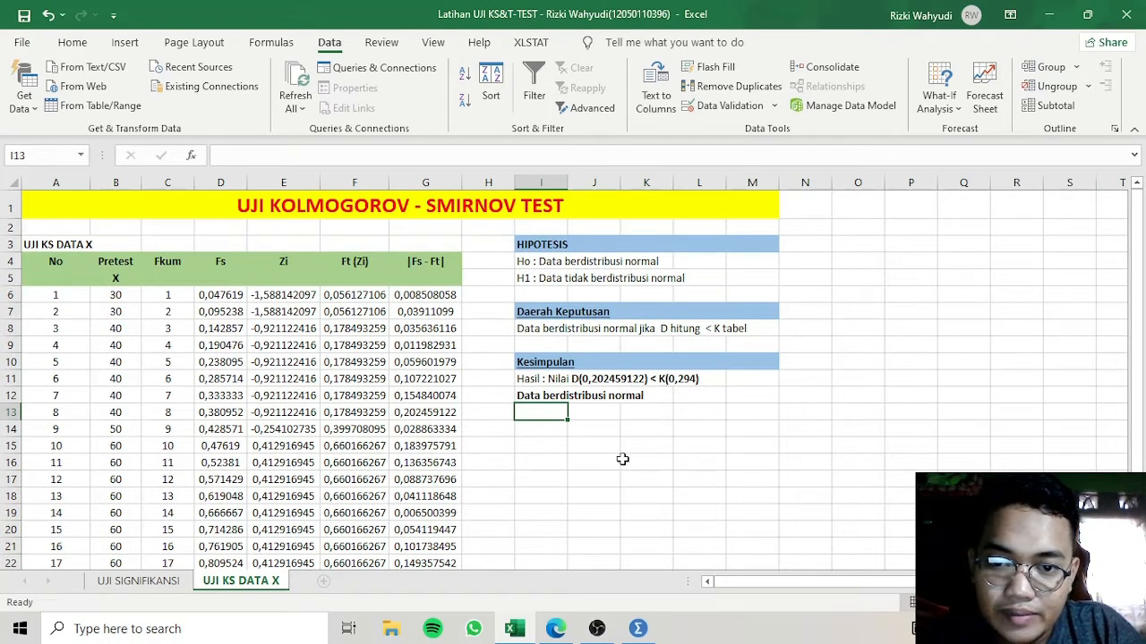
left_click_drag(1144, 331, 1144, 376)
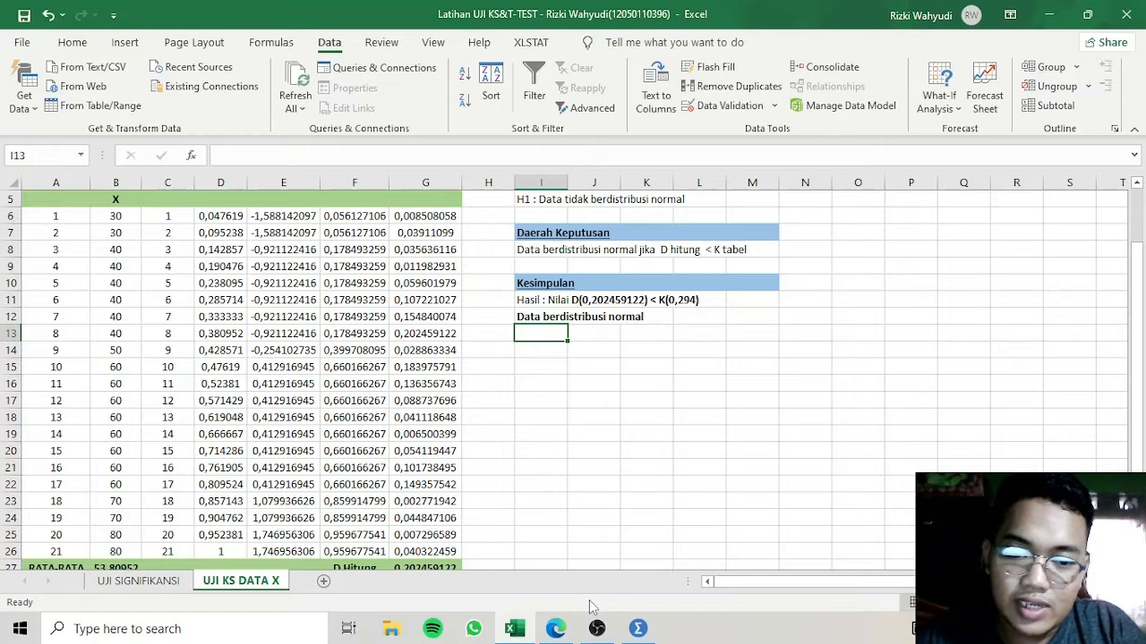
left_click(640, 628)
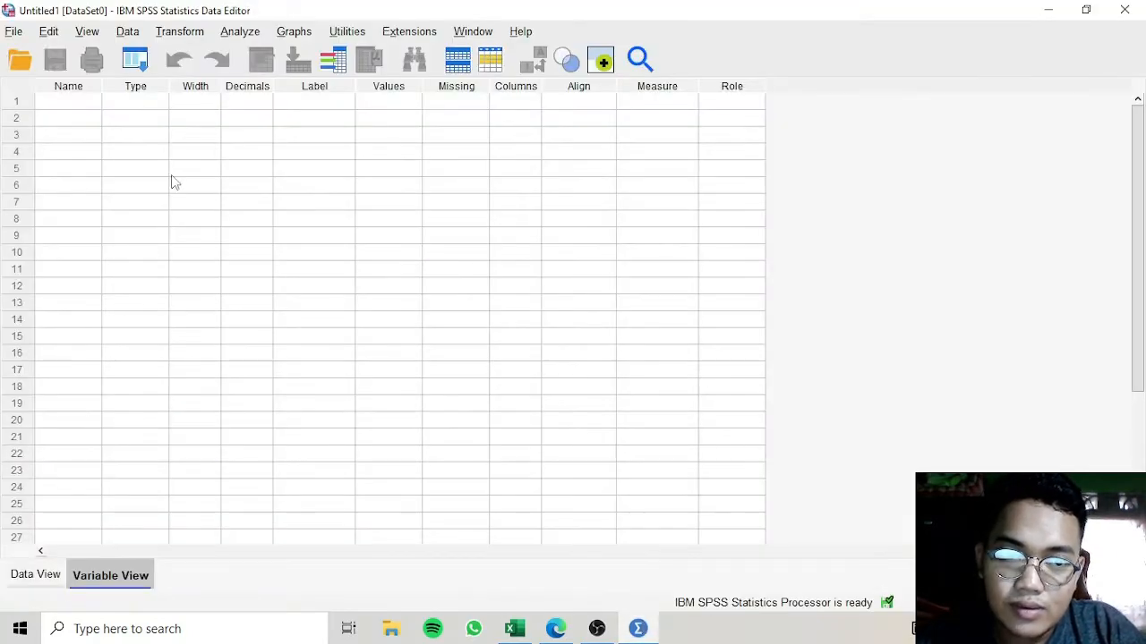
left_click(90, 104)
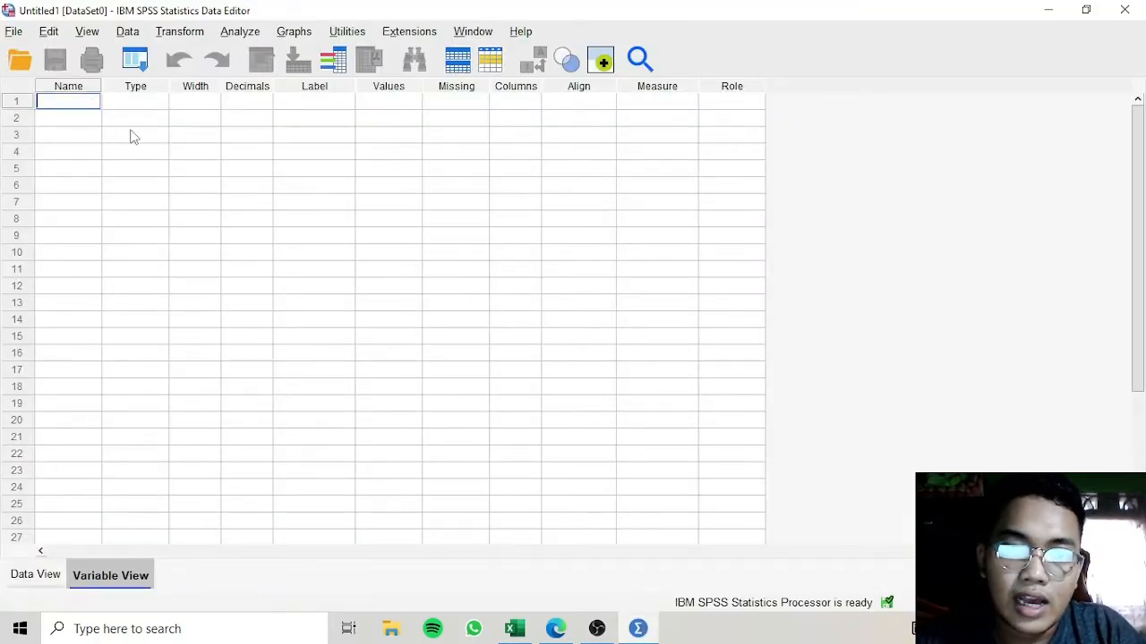
left_click(74, 123)
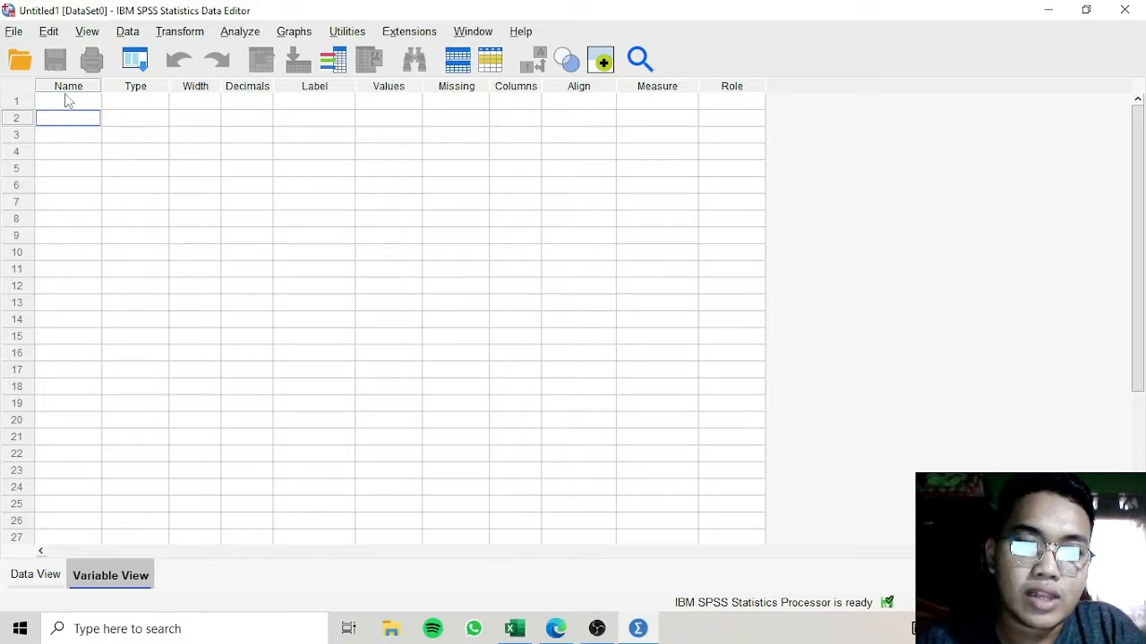
left_click(65, 97)
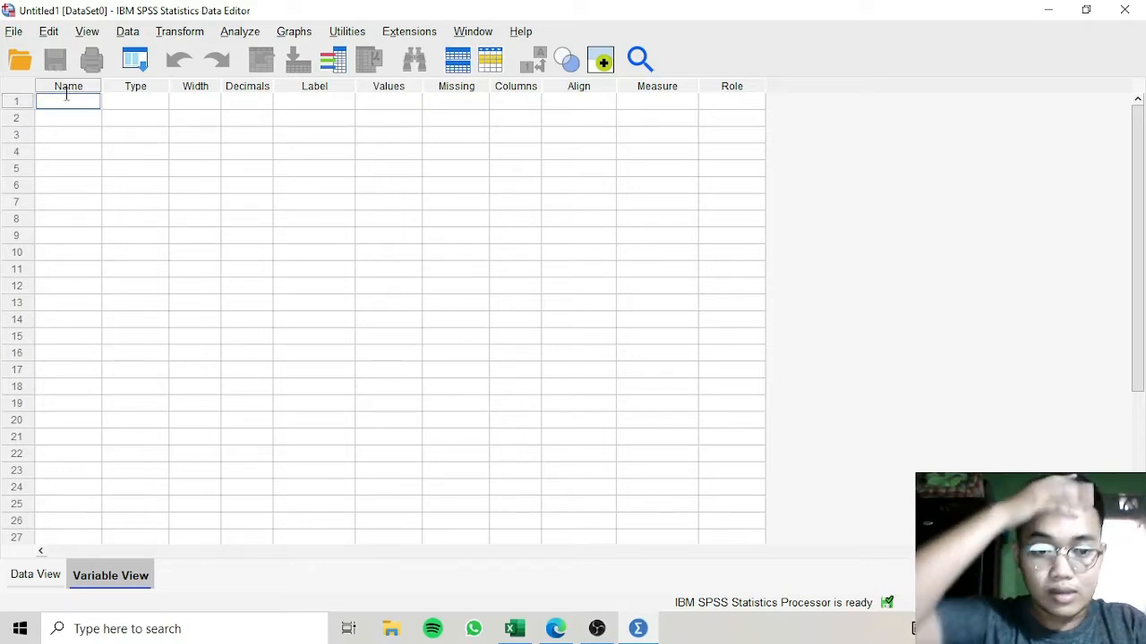
key("Caps_Lock")
type("PRET")
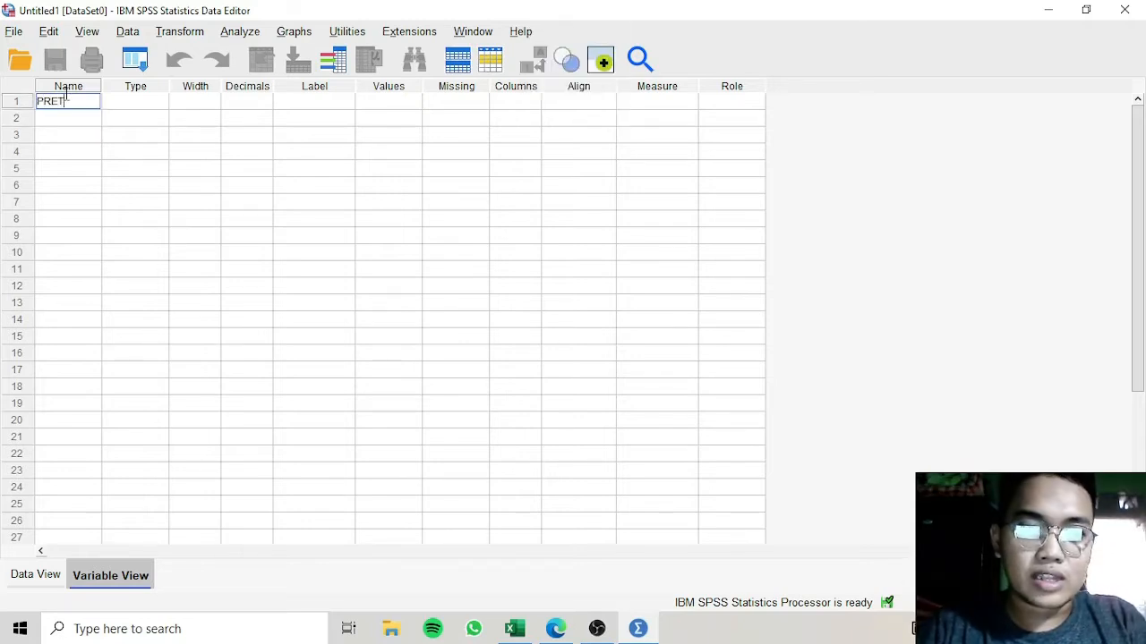
type("EST")
key("Tab")
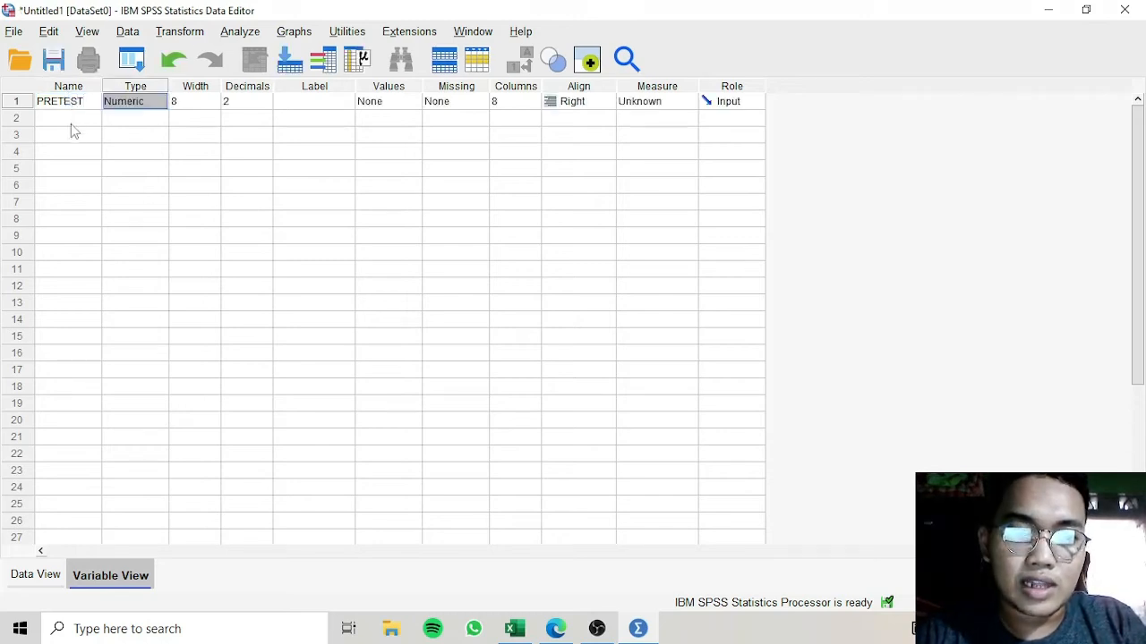
- Define a second variable named POSTEST in the row below PRETEST
left_click(71, 119)
key("Caps_Lock")
type("pos")
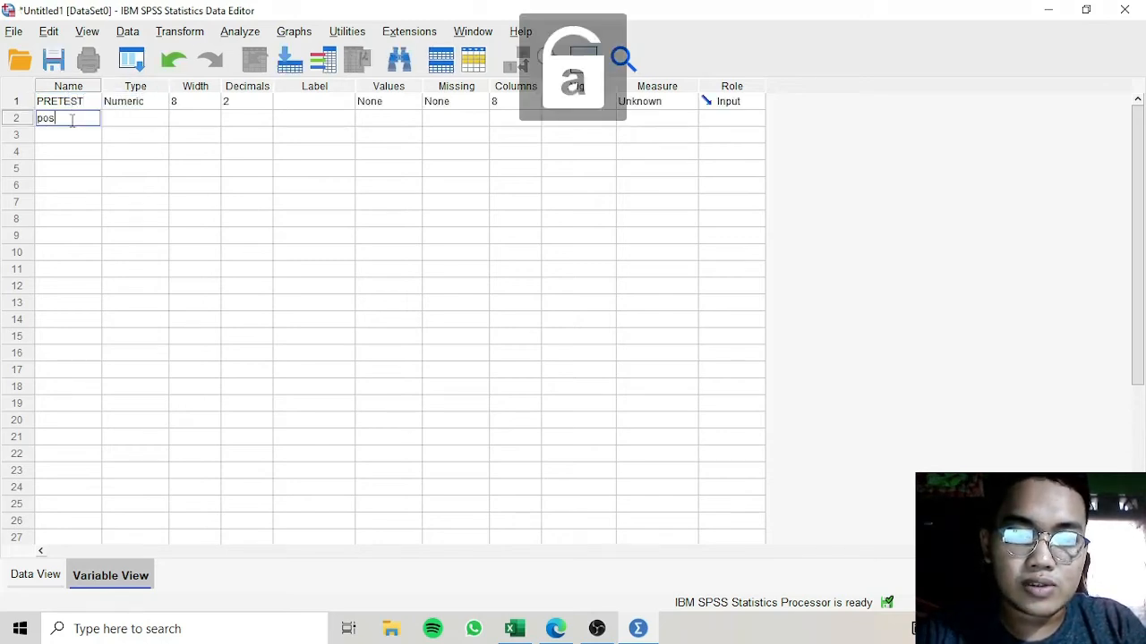
key("BackSpace")
key("BackSpace")
key("BackSpace")
key("Caps_Lock")
type("POSTEST")
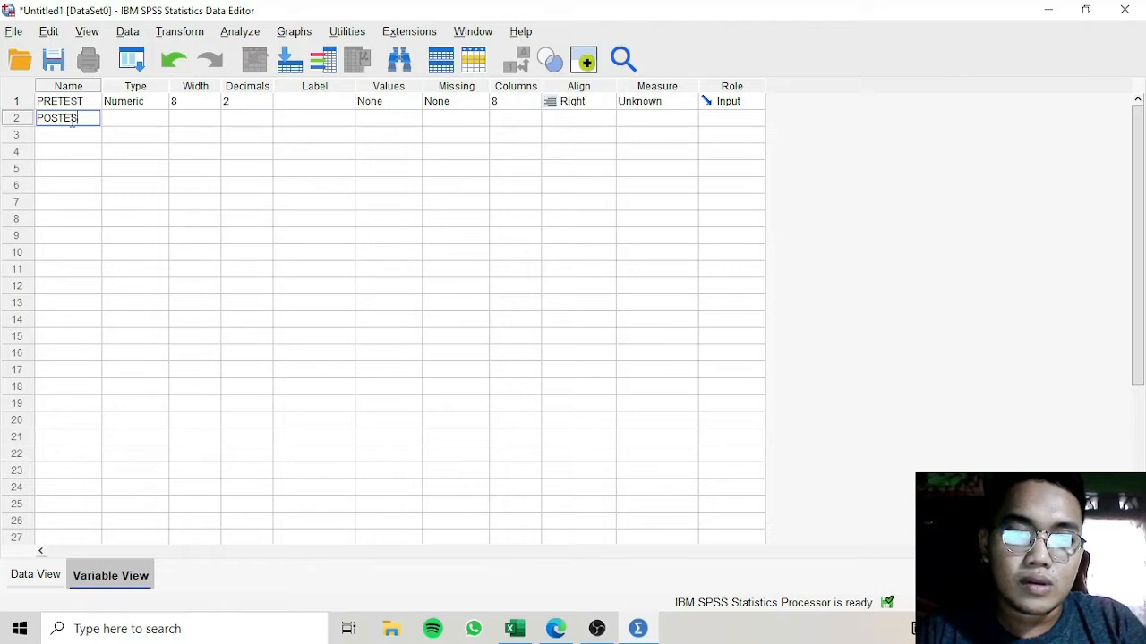
key("Tab")
- Try to set the width of the PRETEST variable to 2
left_click(190, 102)
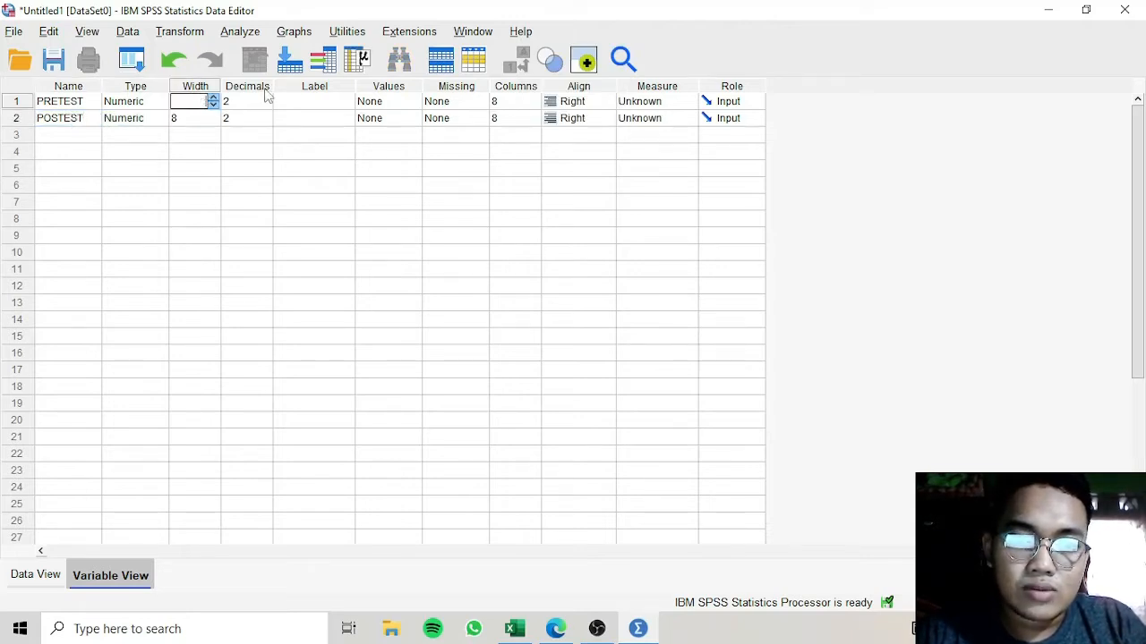
type("2")
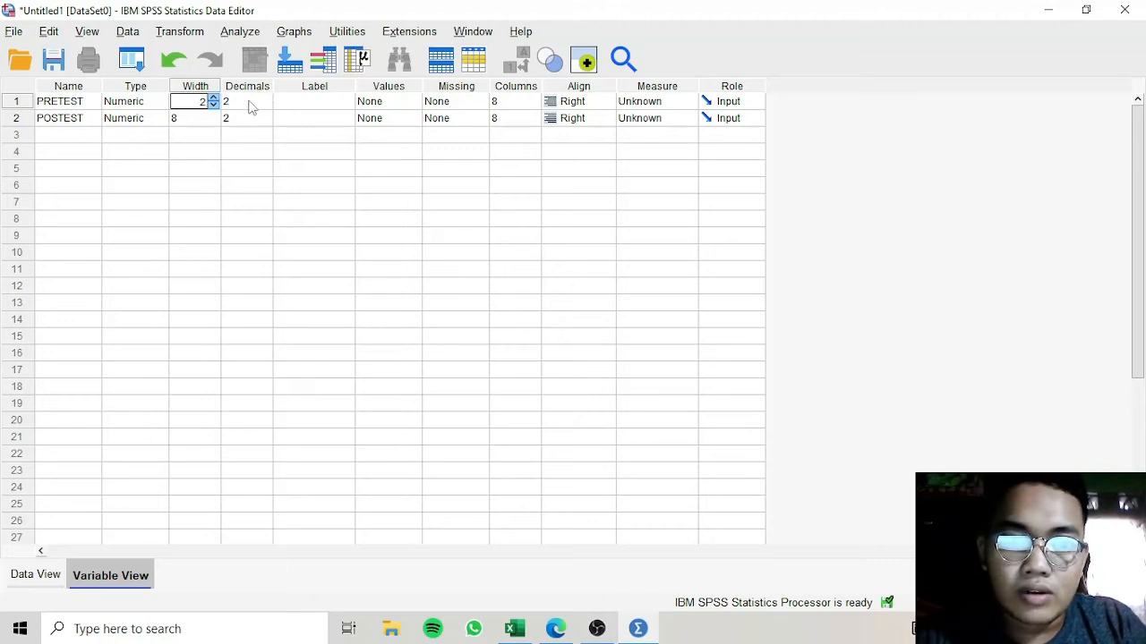
left_click(251, 105)
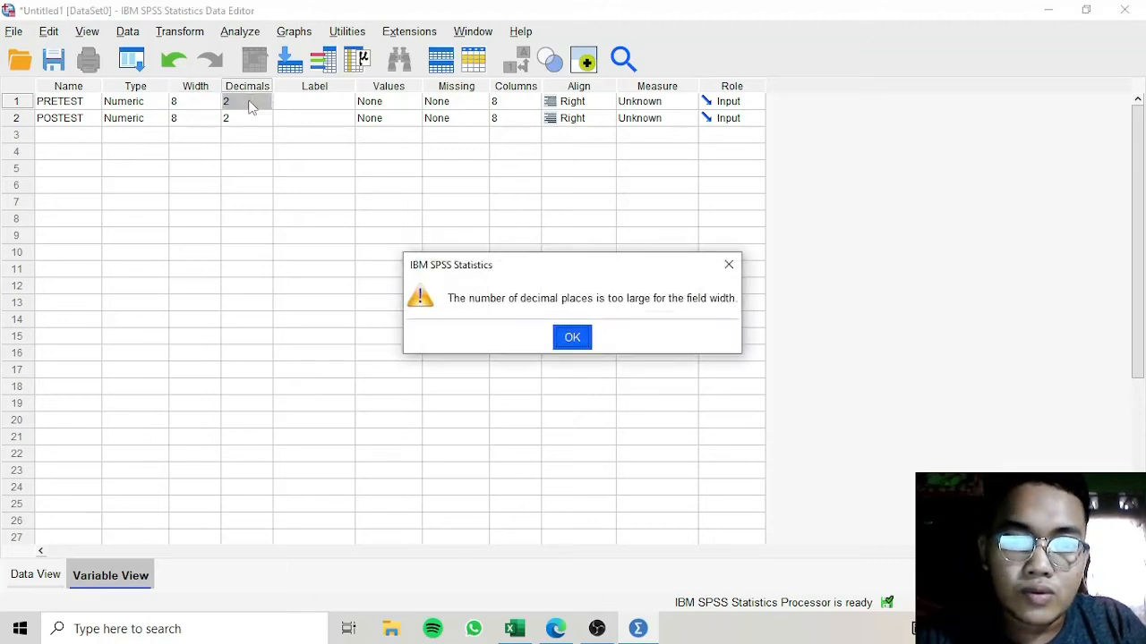
left_click(573, 345)
- Set the PRETEST variable's decimals to 0 and its measurement level to Scale
left_click(231, 102)
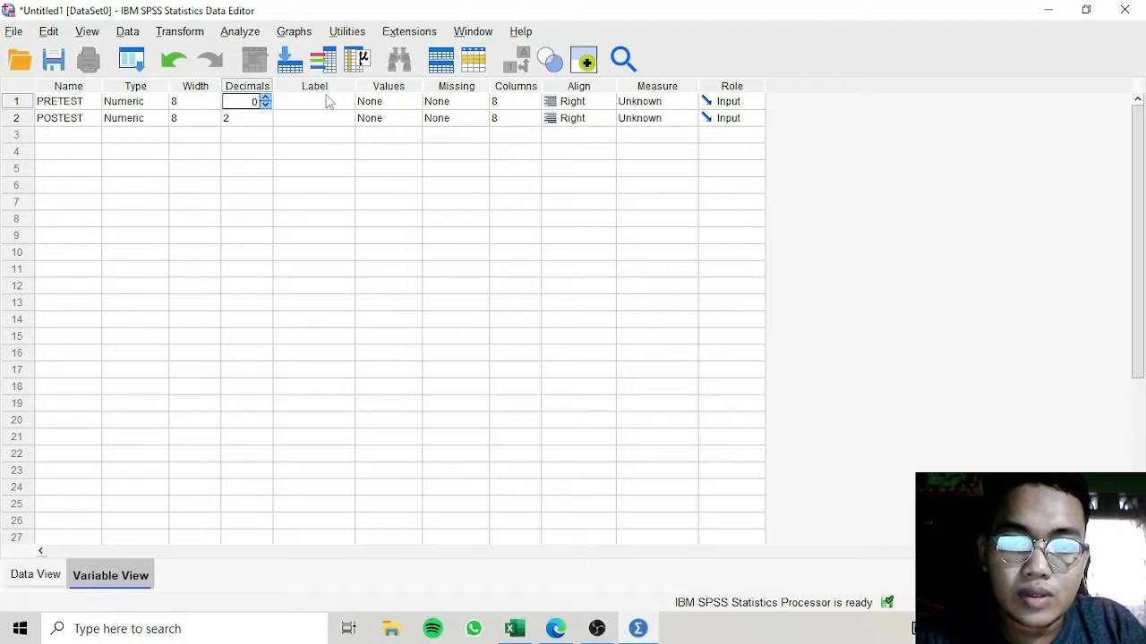
left_click(641, 104)
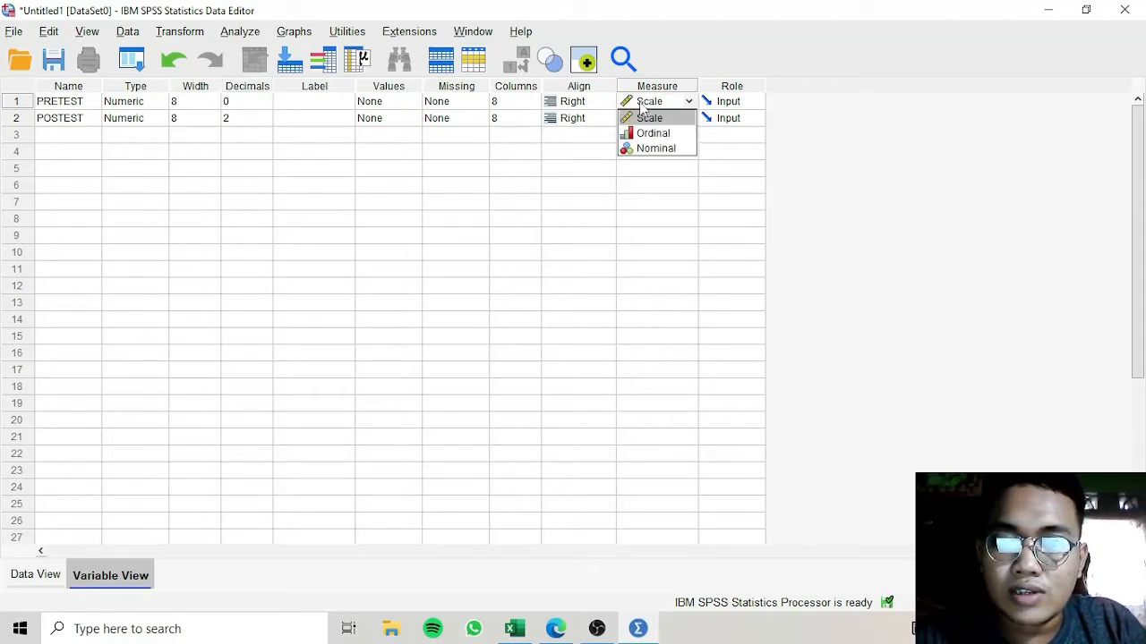
left_click(648, 118)
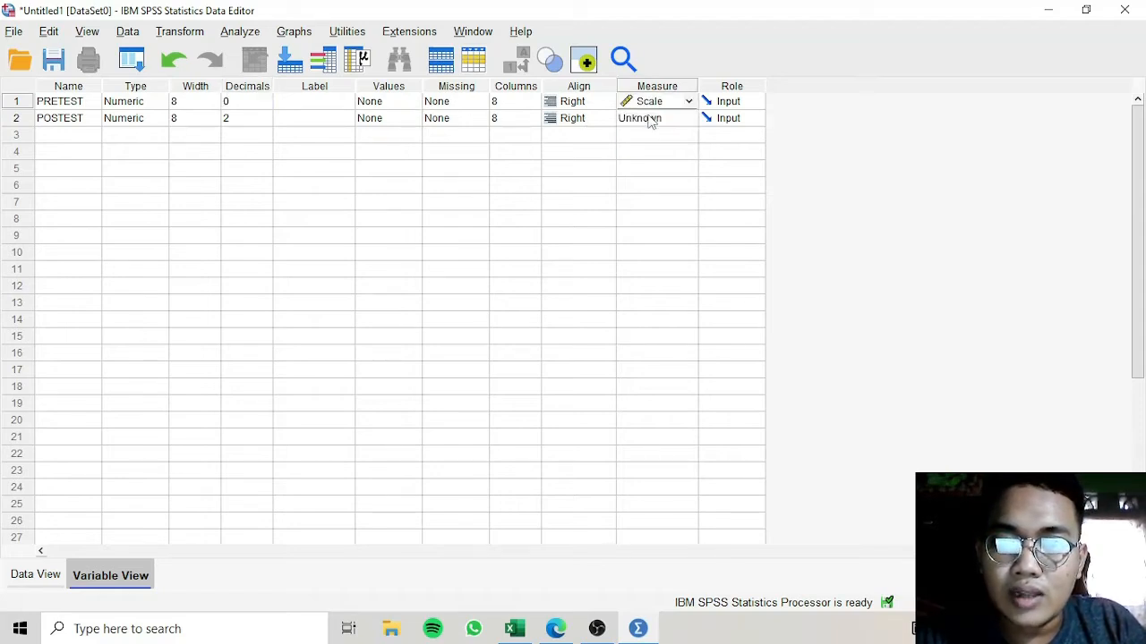
- Set the width of the numeric PRETEST variable to 2 in its variable type settings
left_click(182, 102)
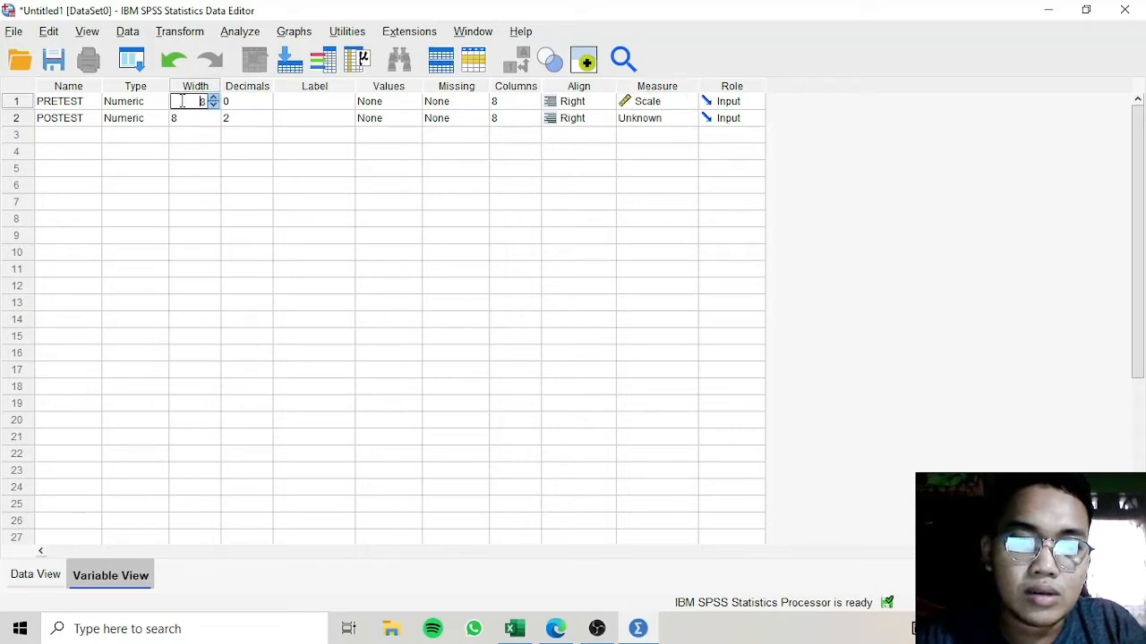
left_click(158, 106)
left_click(163, 102)
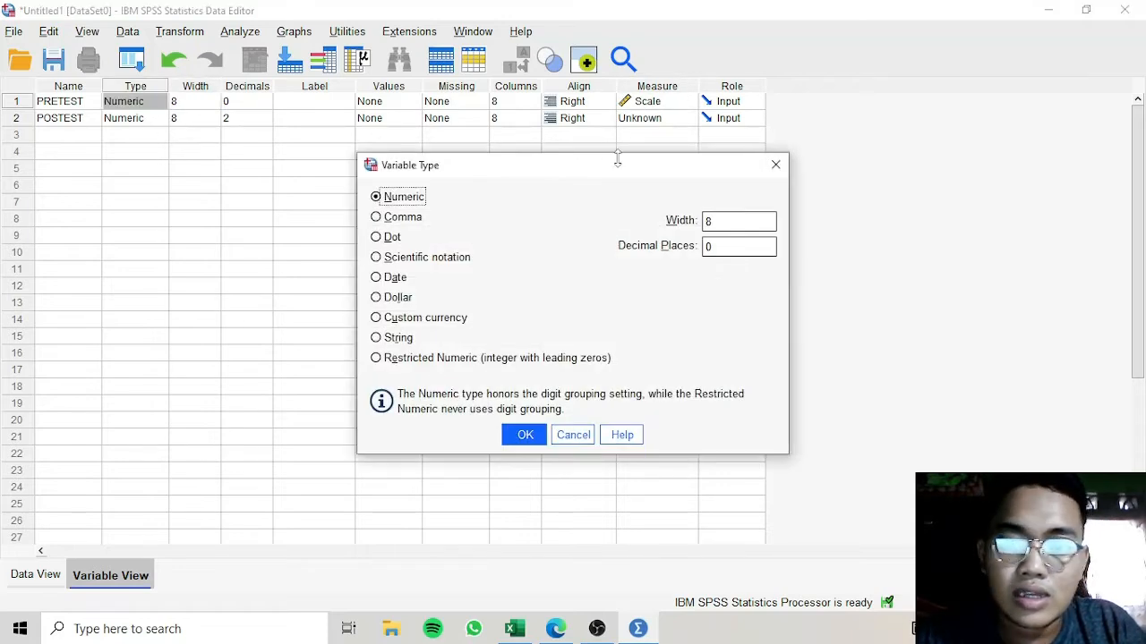
left_click(747, 221)
key("BackSpace")
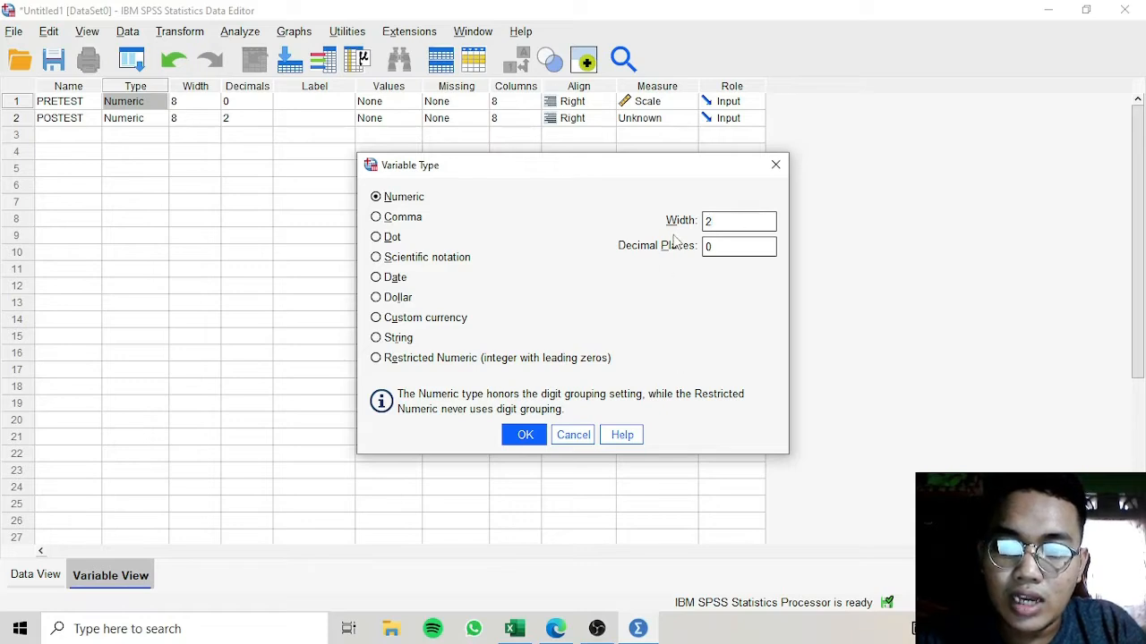
left_click(525, 435)
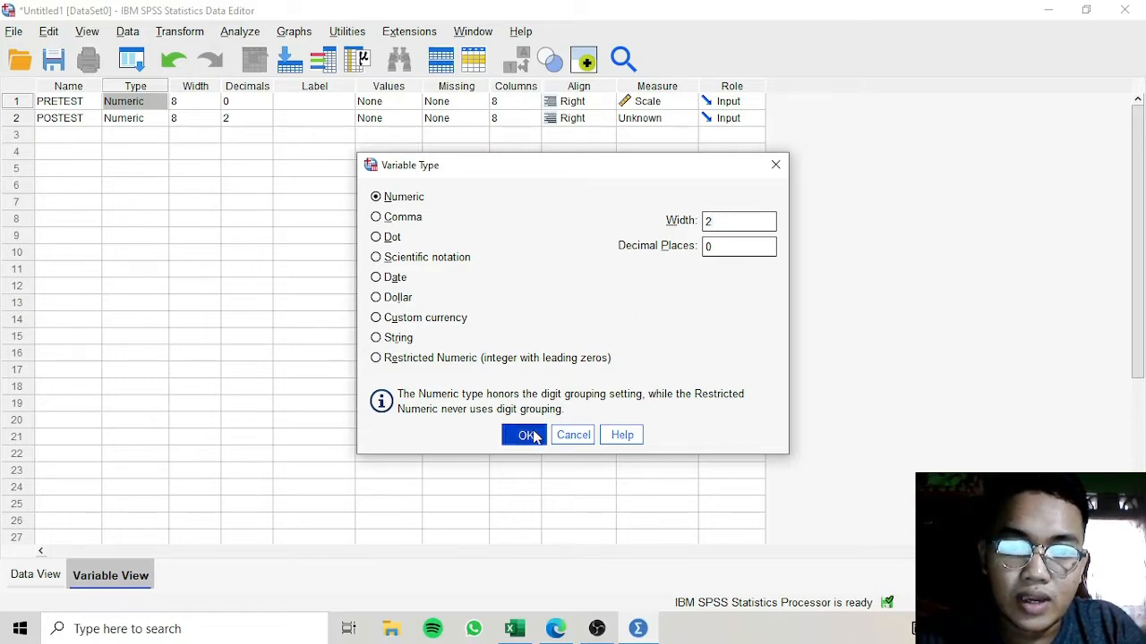
- Set the POSTEST variable to width 2 and 0 decimal places, with Scale as its measurement level
left_click(158, 120)
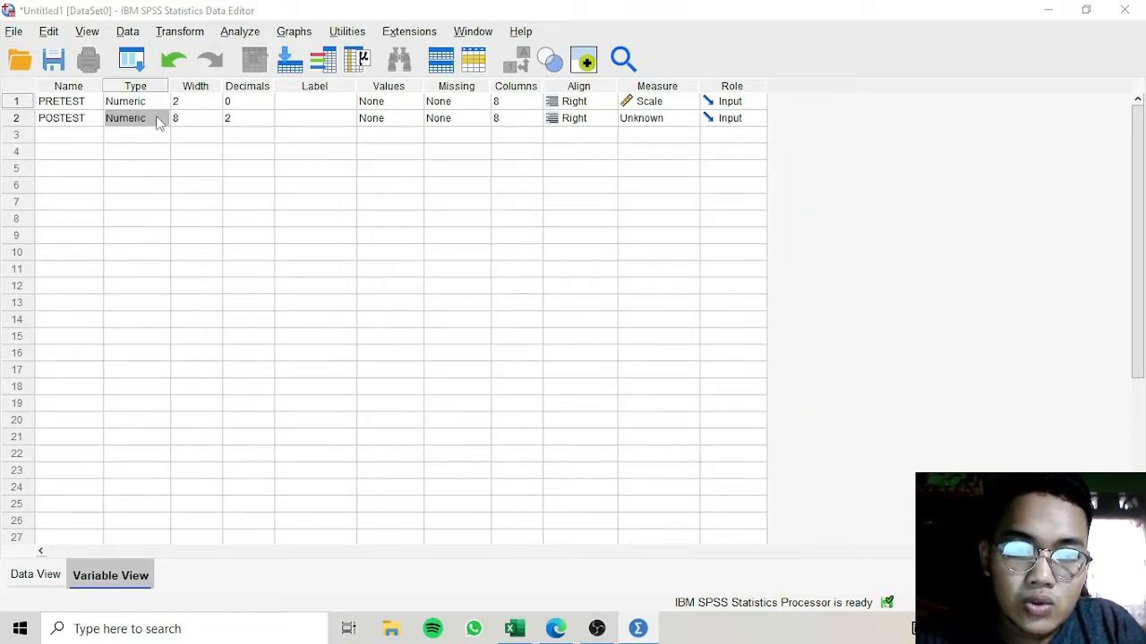
left_click(162, 118)
left_click(732, 221)
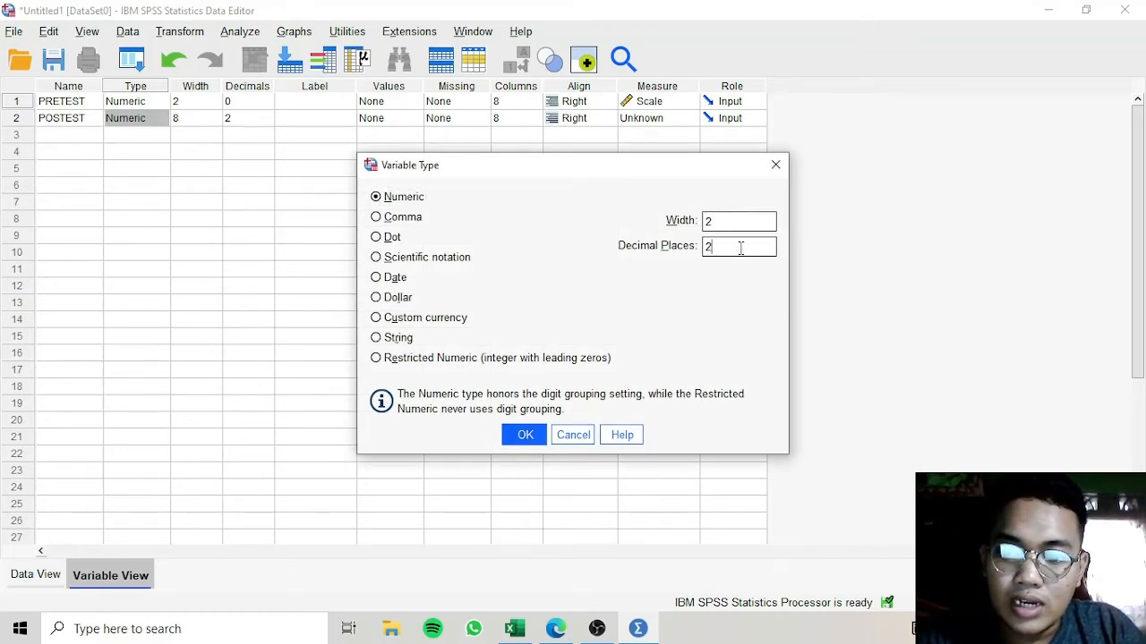
key("Return")
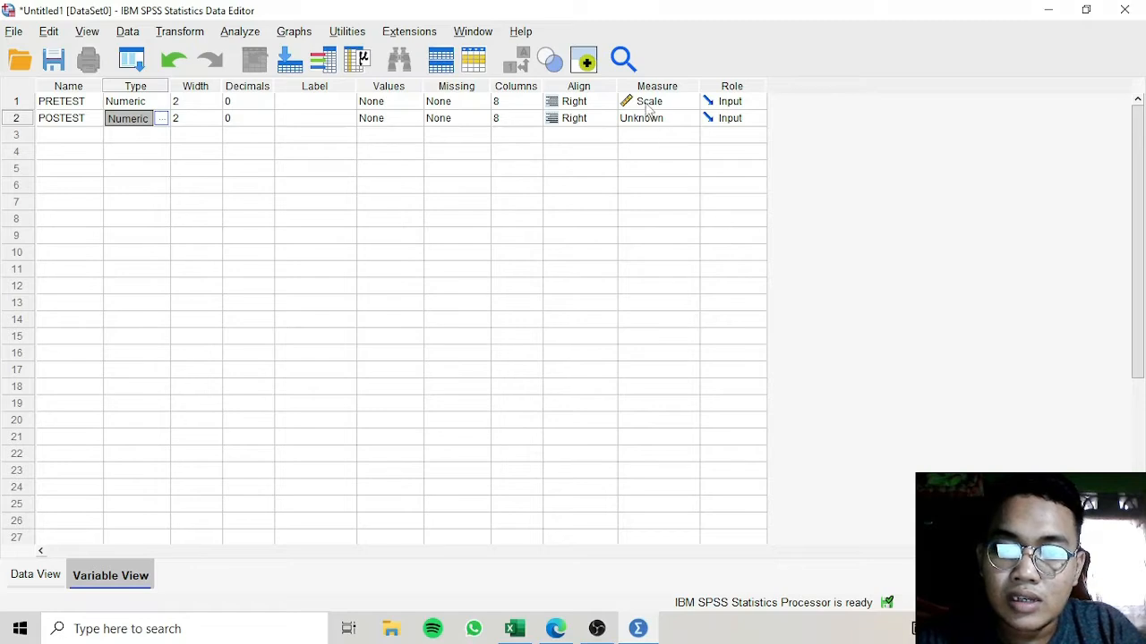
left_click(651, 118)
left_click(660, 139)
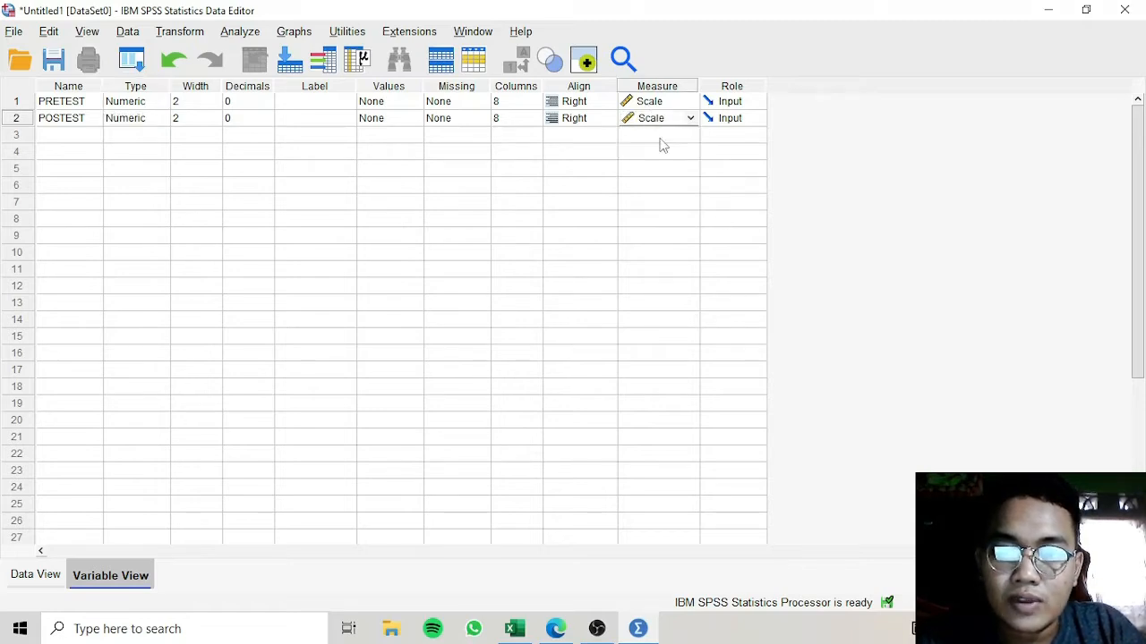
- Copy the X scores in B6:B26 of the Excel sheet UJI KS DATA X into the PRETEST column of the SPSS data
left_click(31, 580)
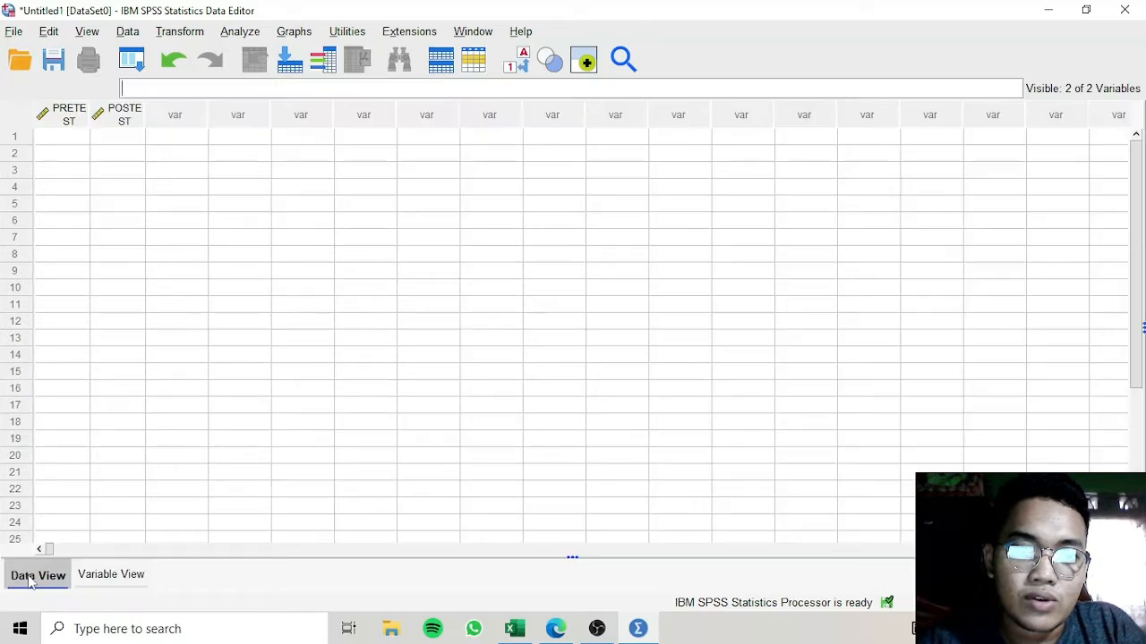
left_click(75, 143)
key("alt+Tab")
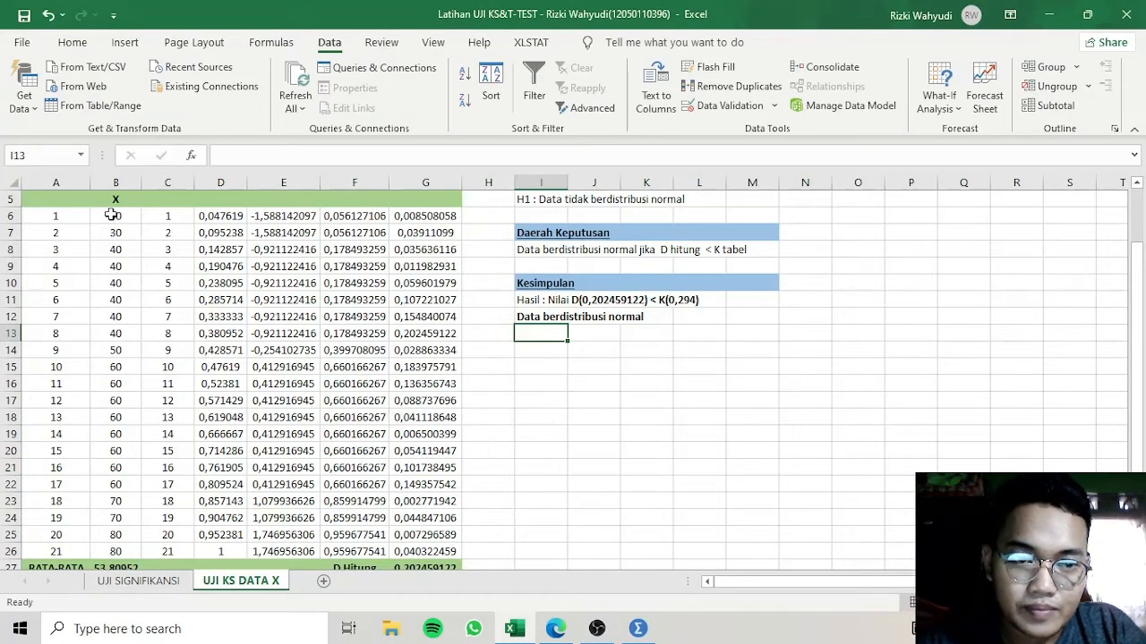
left_click_drag(112, 216, 132, 528)
key("ctrl+c")
key("alt+Tab")
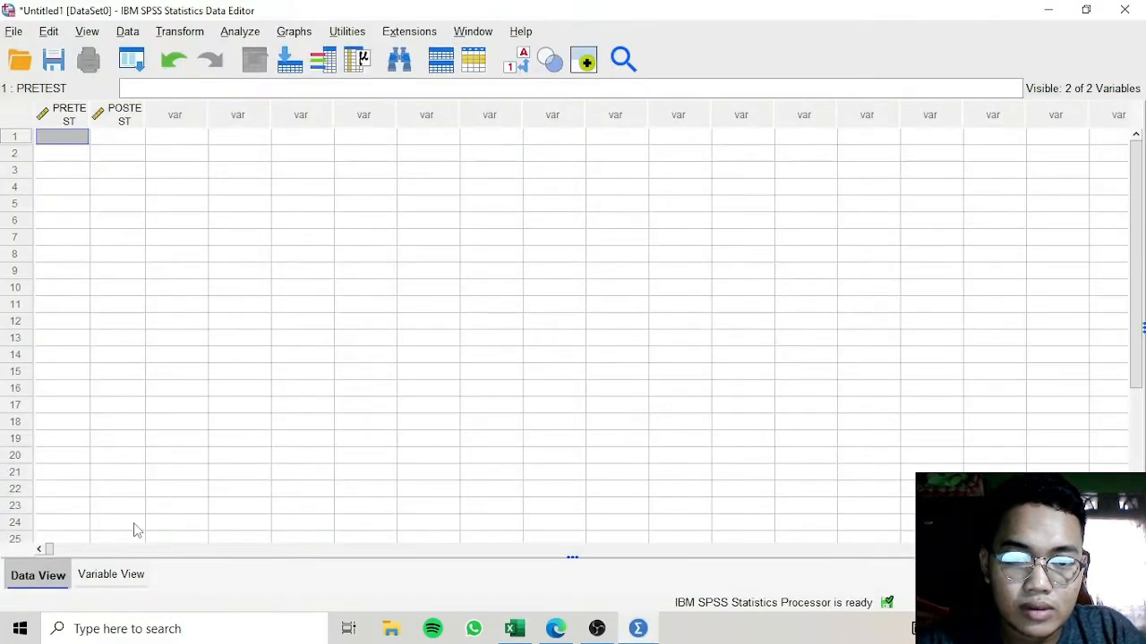
key("ctrl+v")
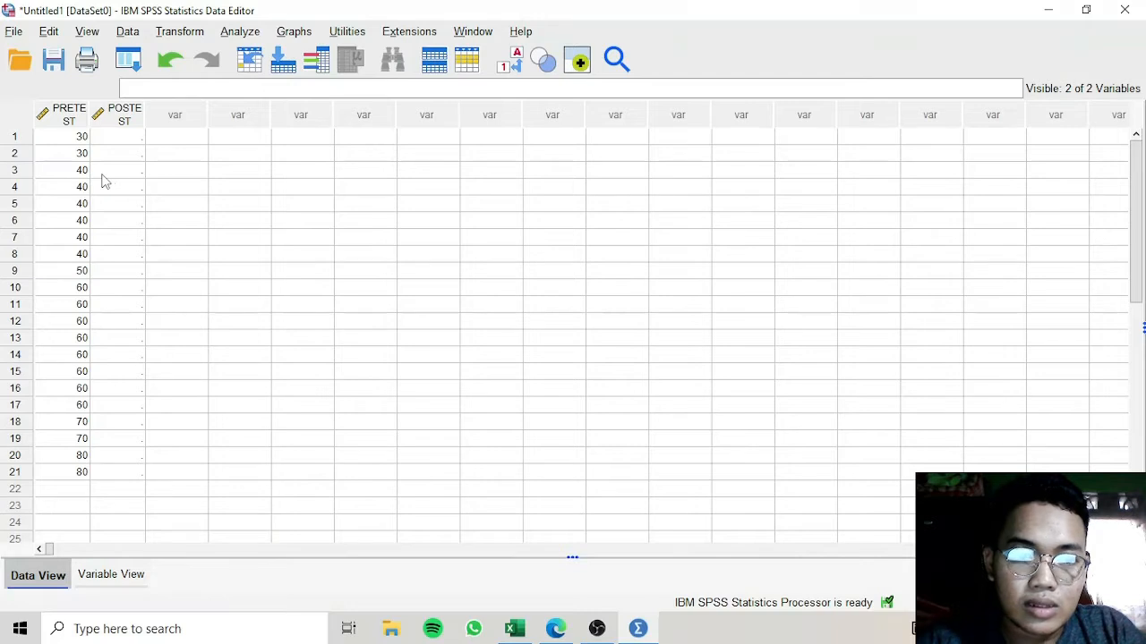
left_click(79, 152)
left_click(70, 121)
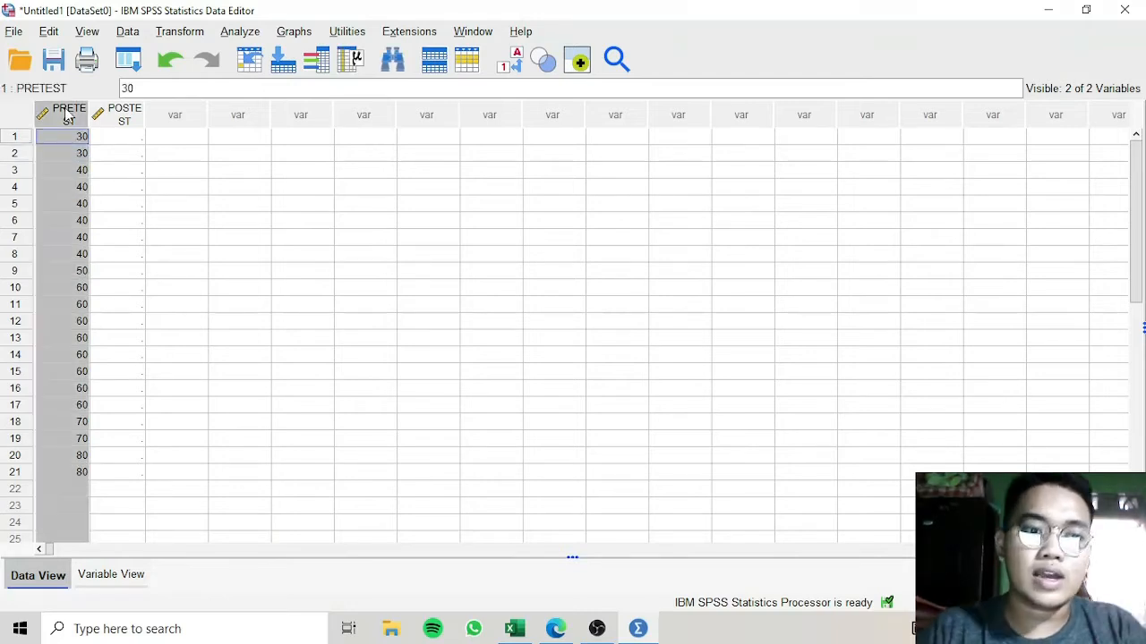
right_click(66, 111)
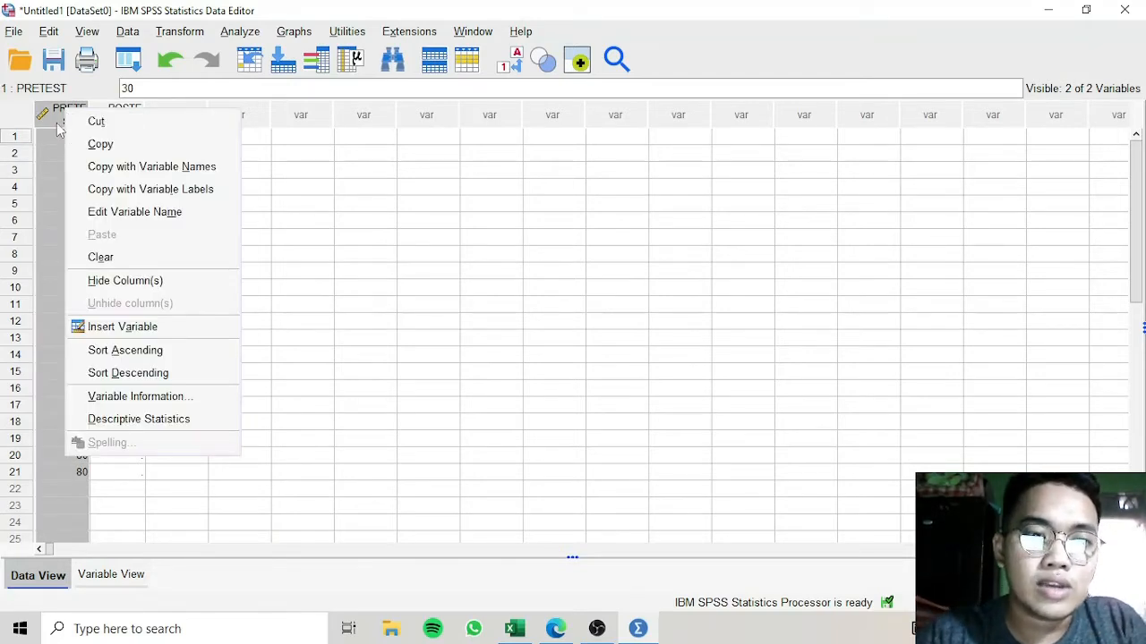
double_click(57, 123)
left_click(36, 575)
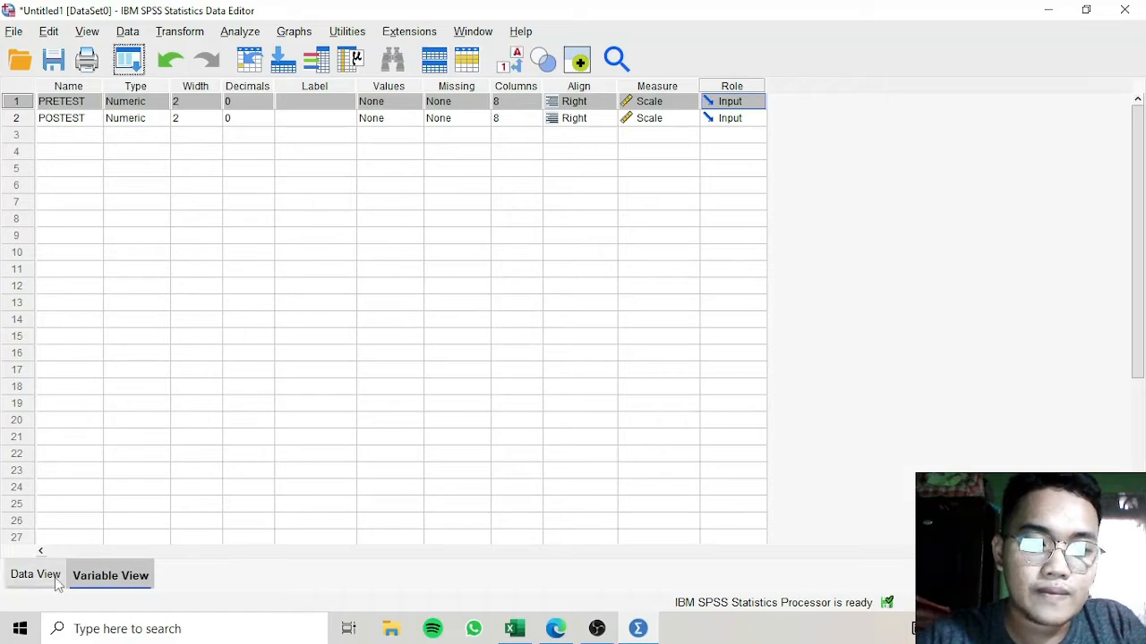
- Run a legacy nonparametric 1-Sample K-S test on PRETEST against the Normal distribution, using sample data
left_click(246, 34)
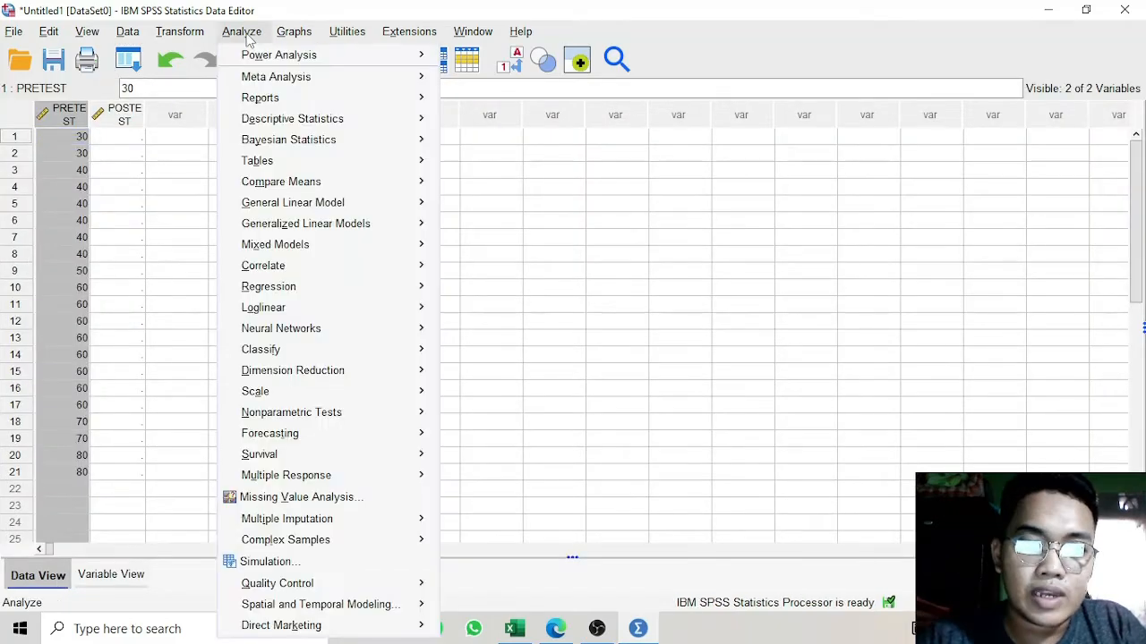
mouse_move(253, 59)
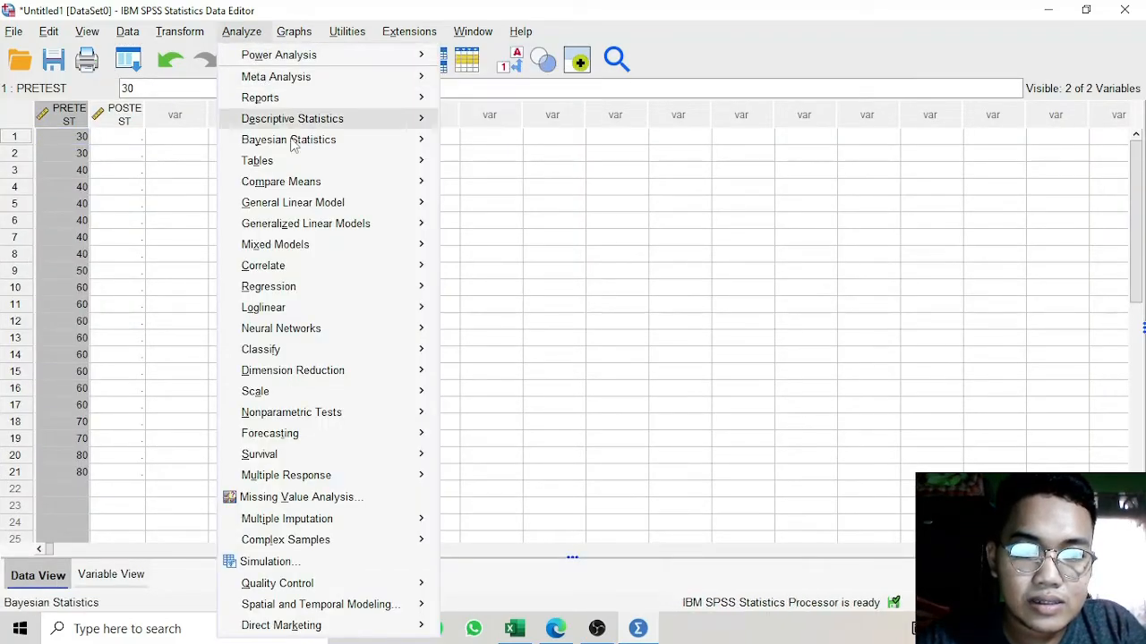
mouse_move(307, 205)
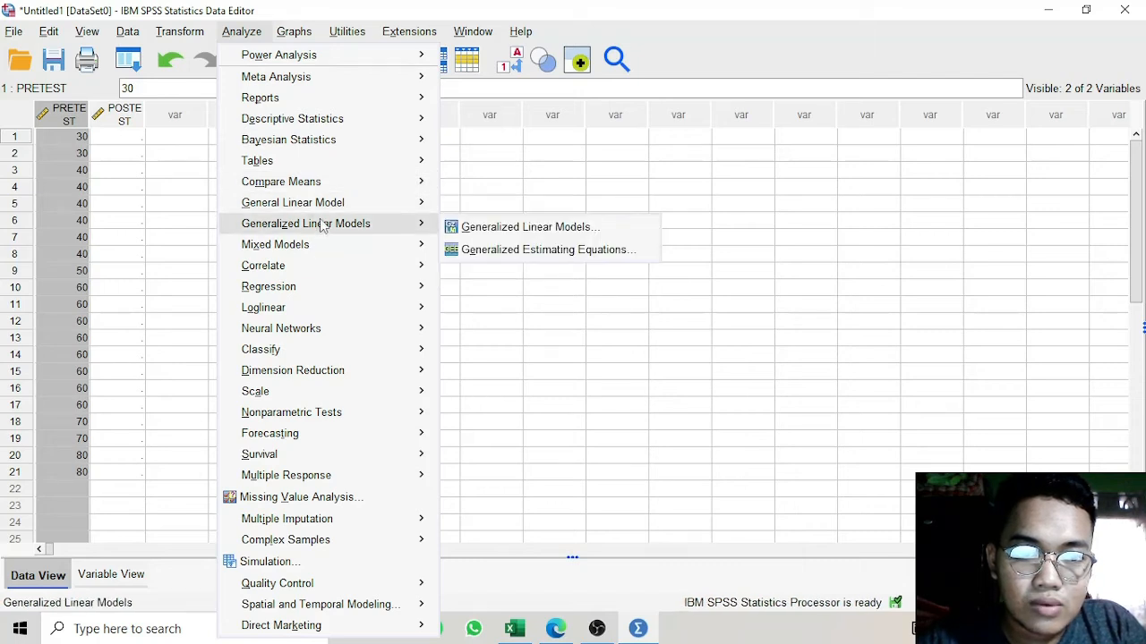
mouse_move(343, 184)
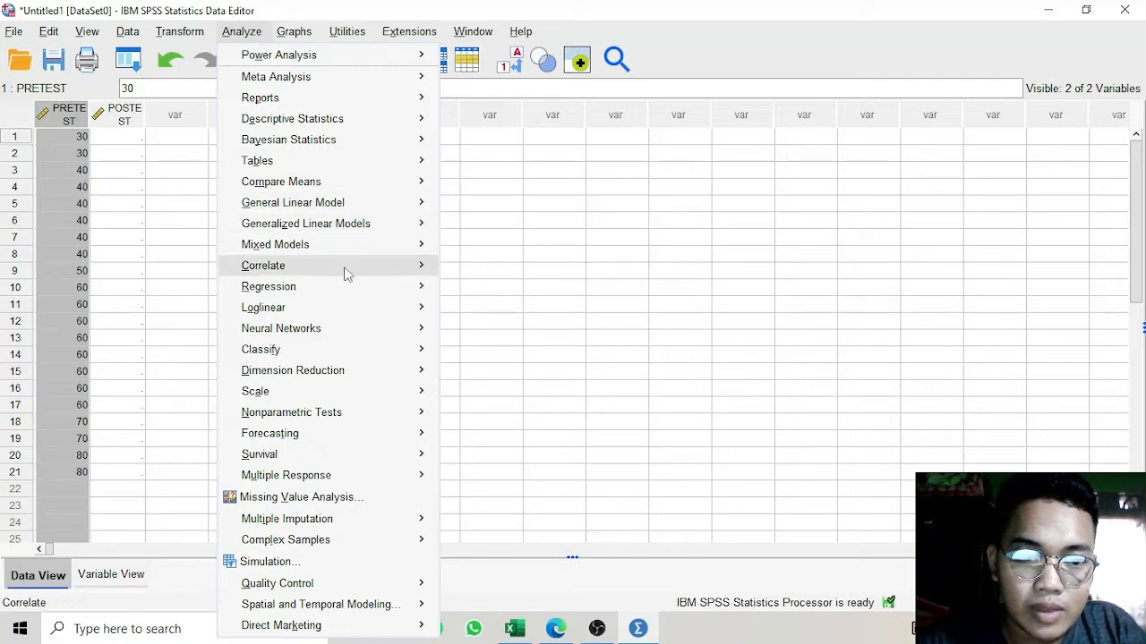
mouse_move(347, 416)
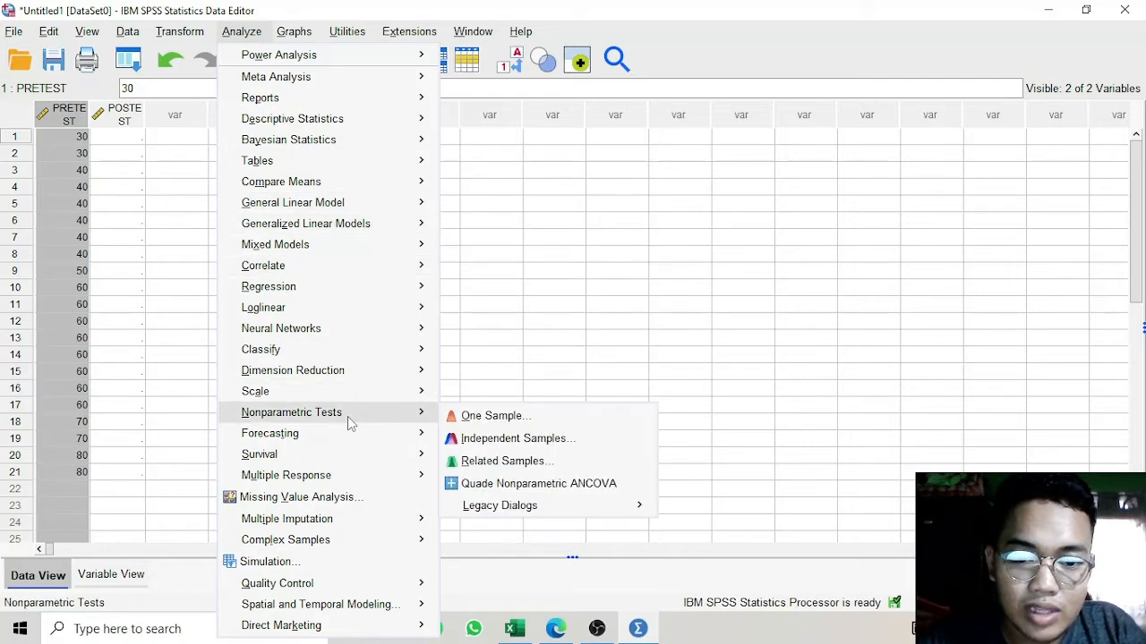
mouse_move(512, 509)
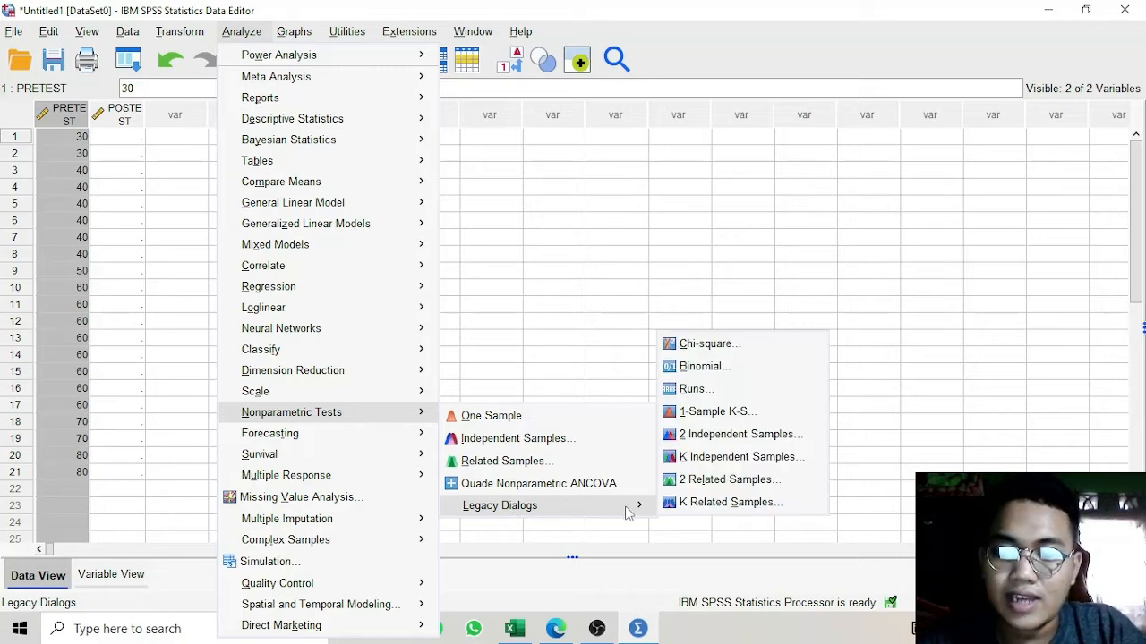
left_click(716, 411)
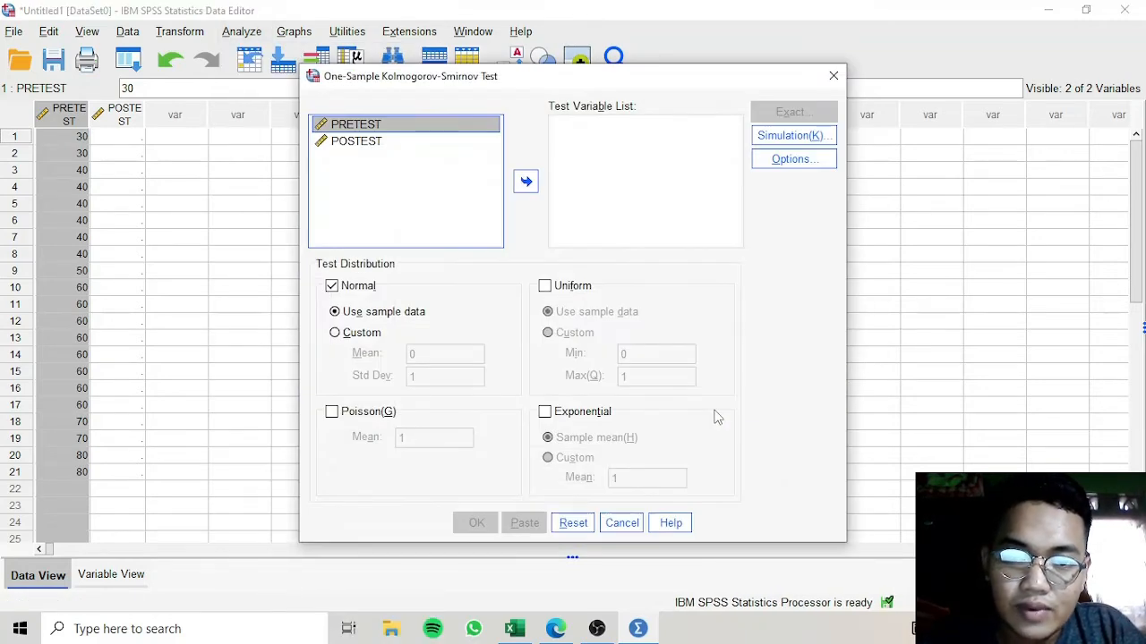
left_click(527, 182)
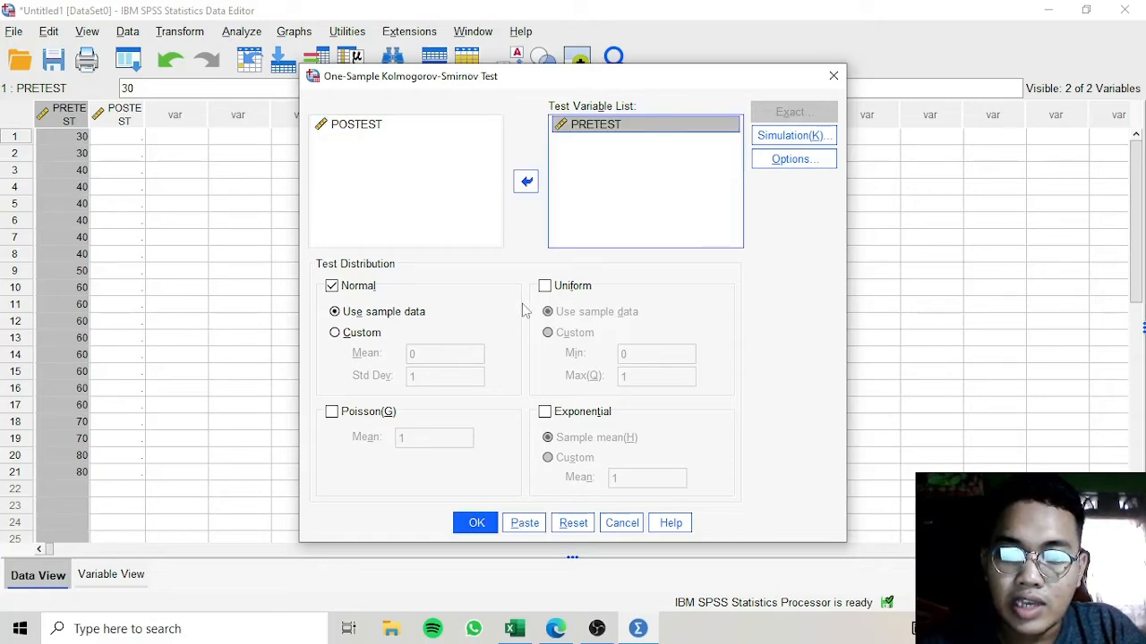
left_click(475, 523)
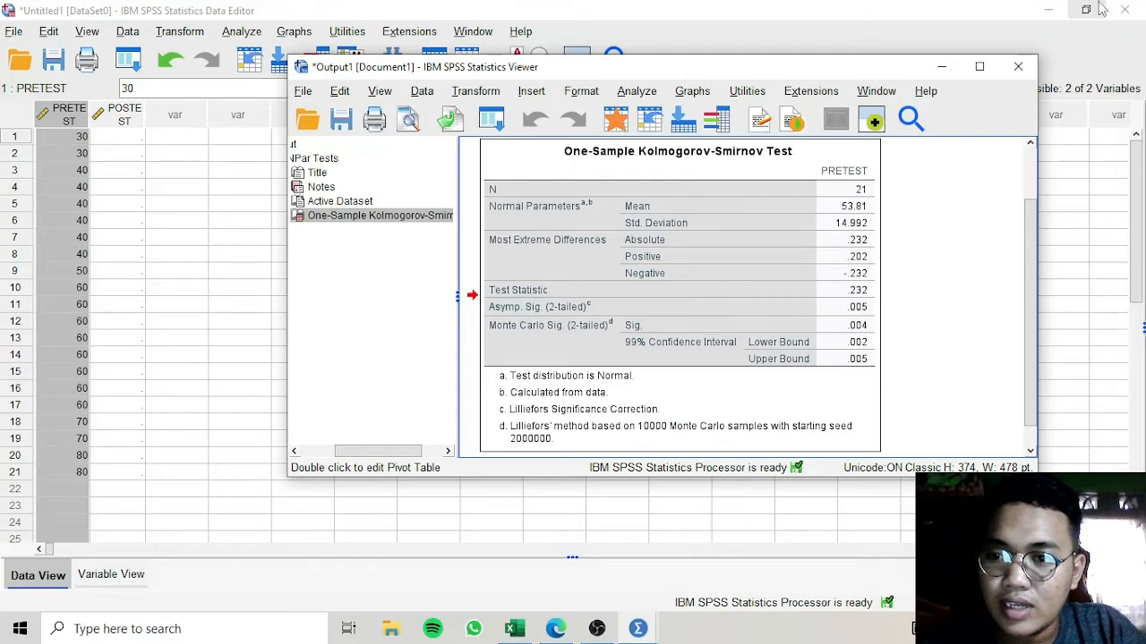
- Place the SPSS output over the Excel worksheet and compare its mean and standard deviation with the RATA-RATA and SD cells
left_click(1048, 10)
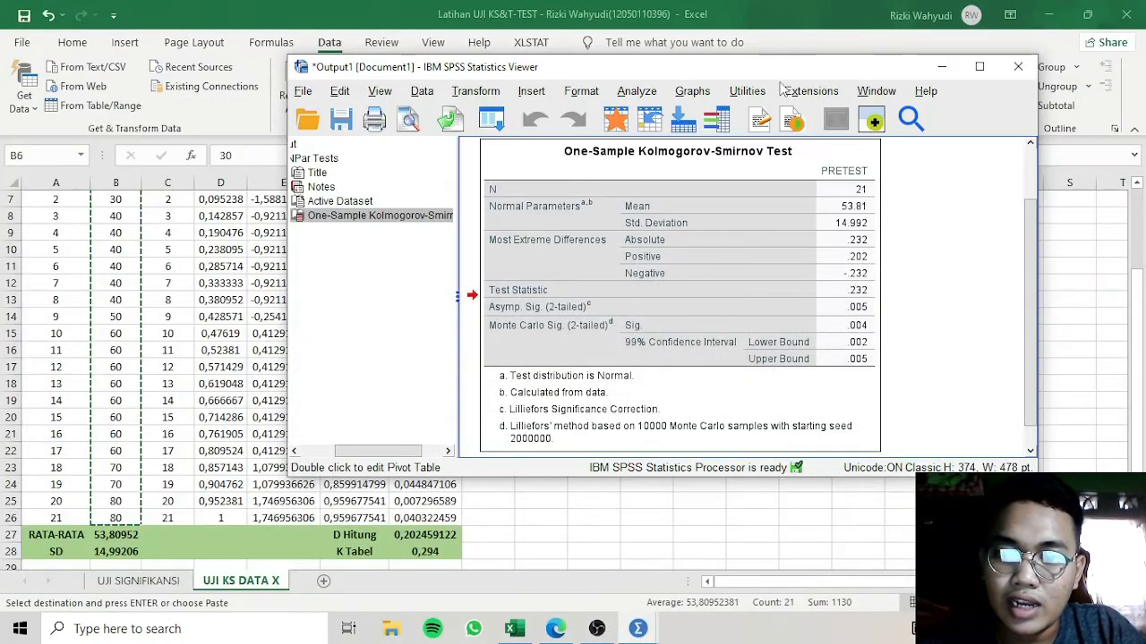
left_click_drag(783, 76, 799, 59)
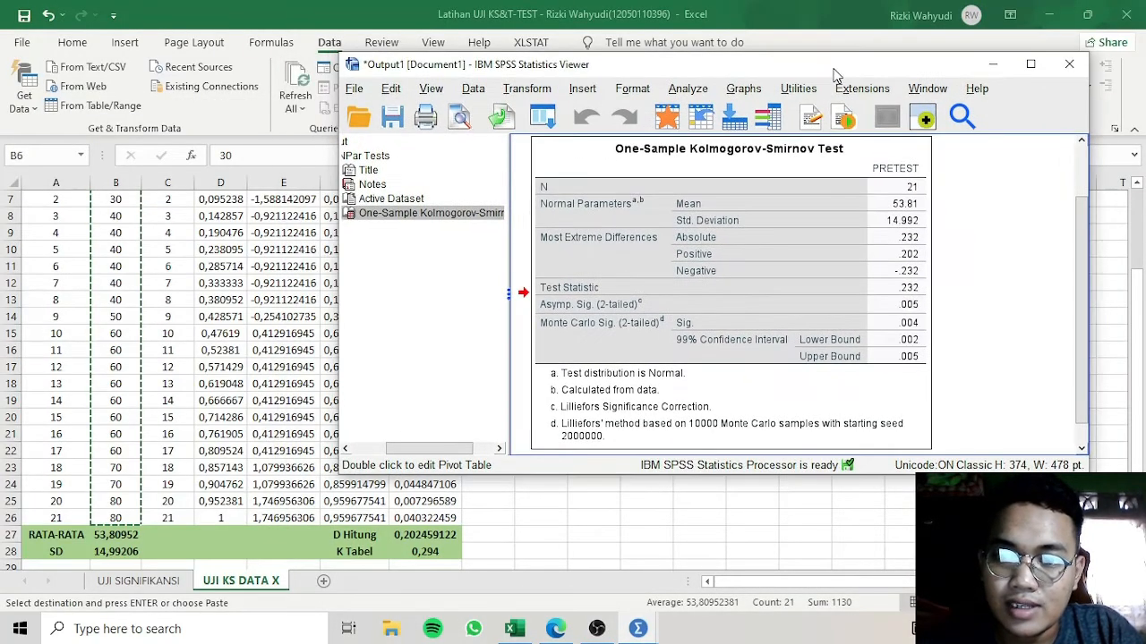
left_click(1137, 298)
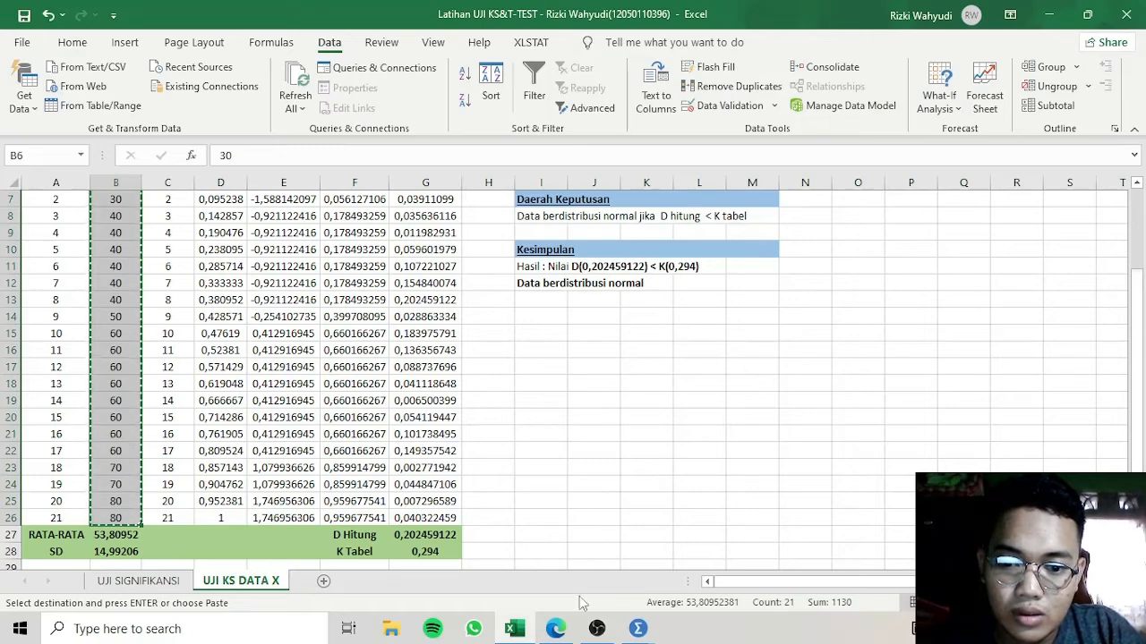
left_click(651, 634)
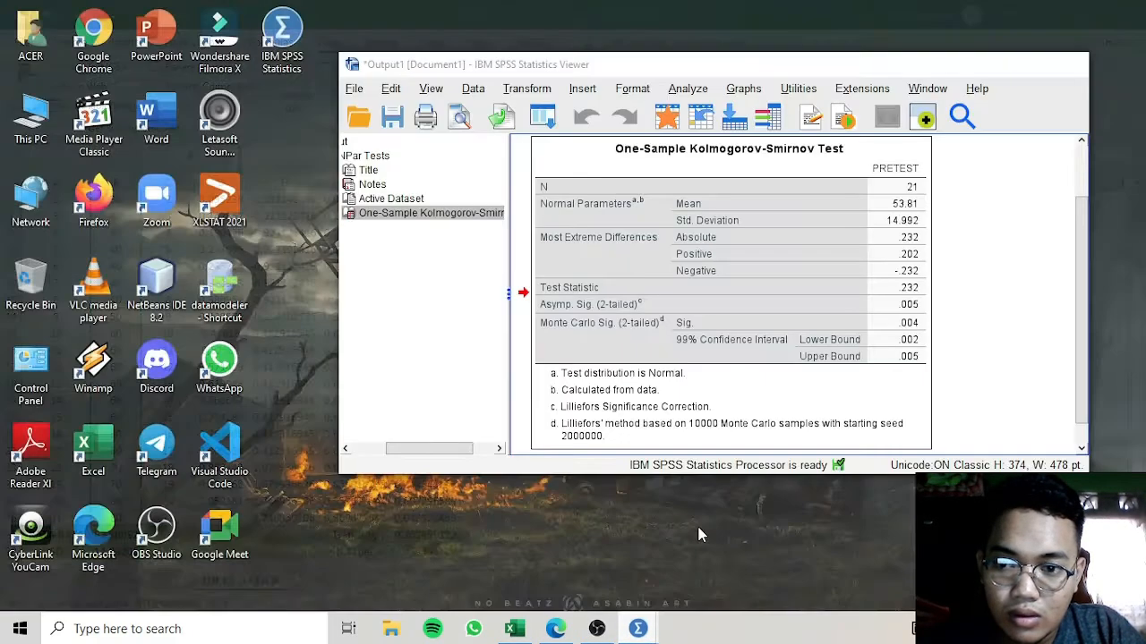
left_click(698, 530)
left_click(785, 231)
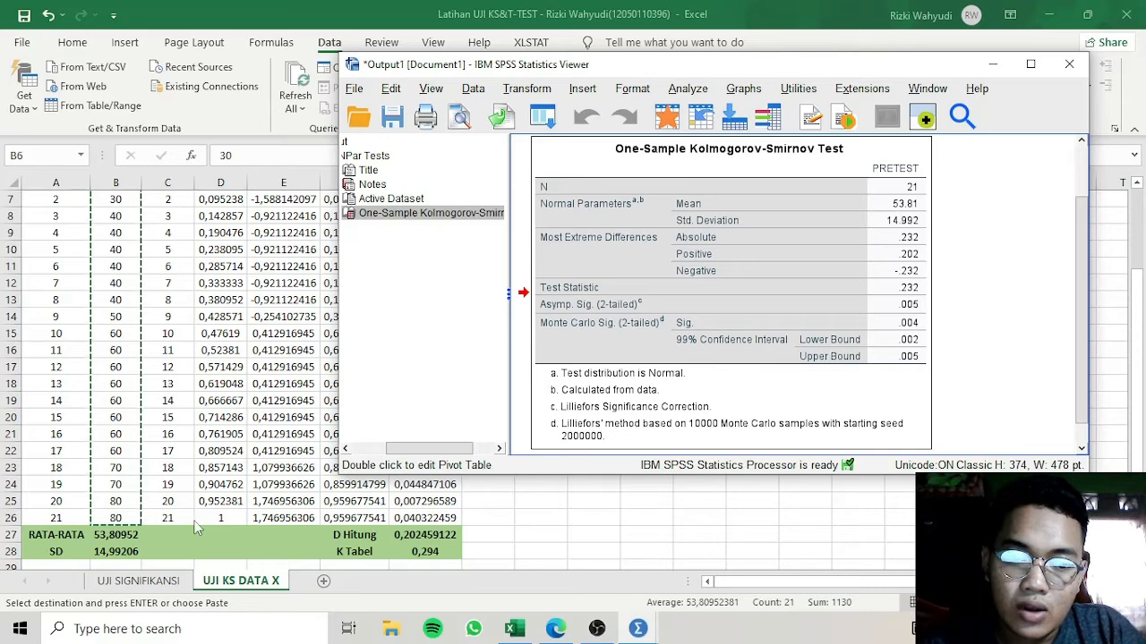
left_click(105, 537)
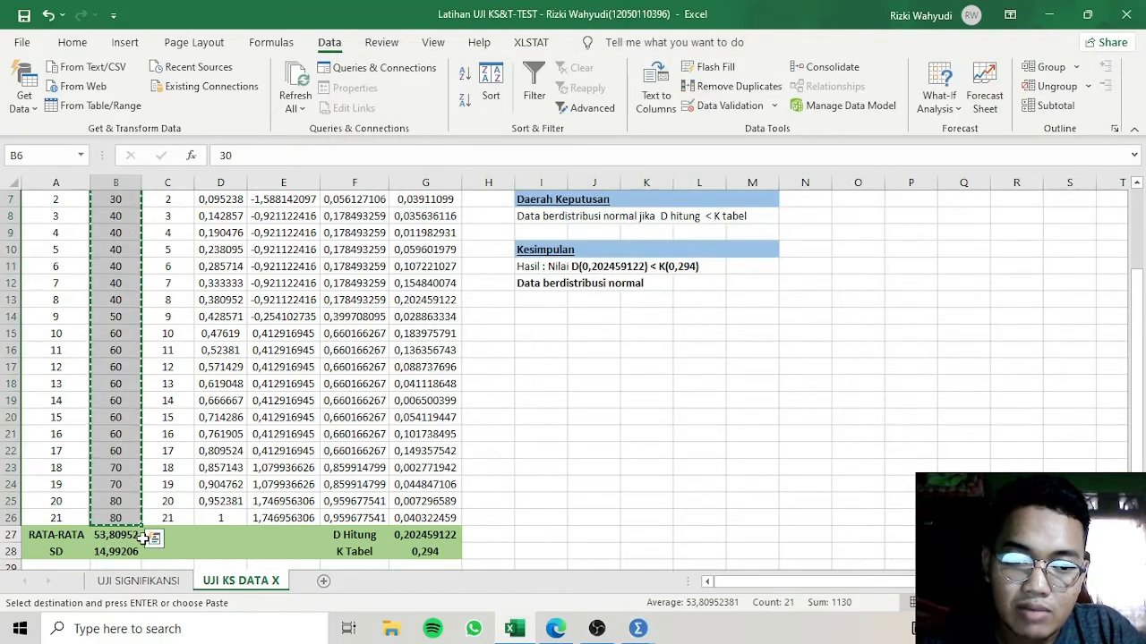
key("alt+Tab")
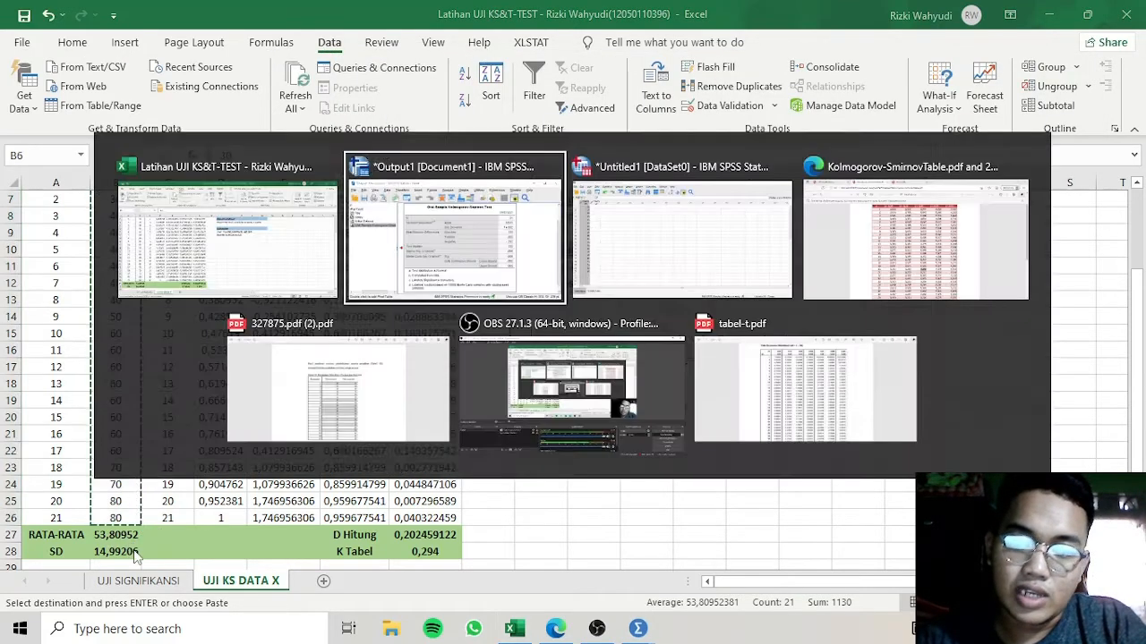
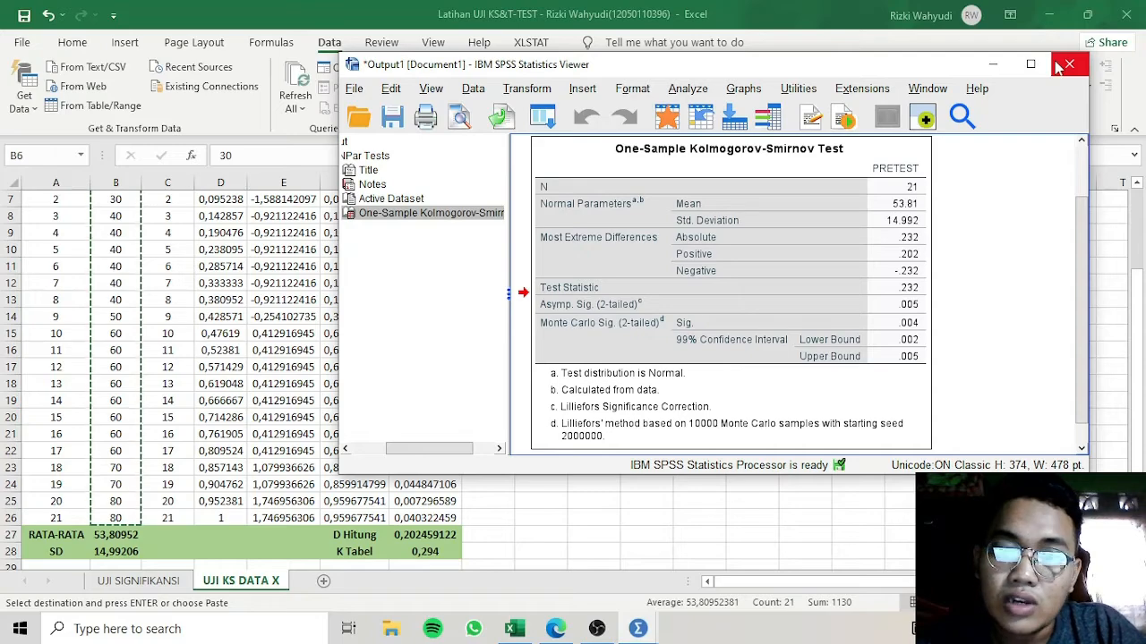
- Close the PRETEST Kolmogorov-Smirnov output viewer without saving its contents
left_click(1067, 65)
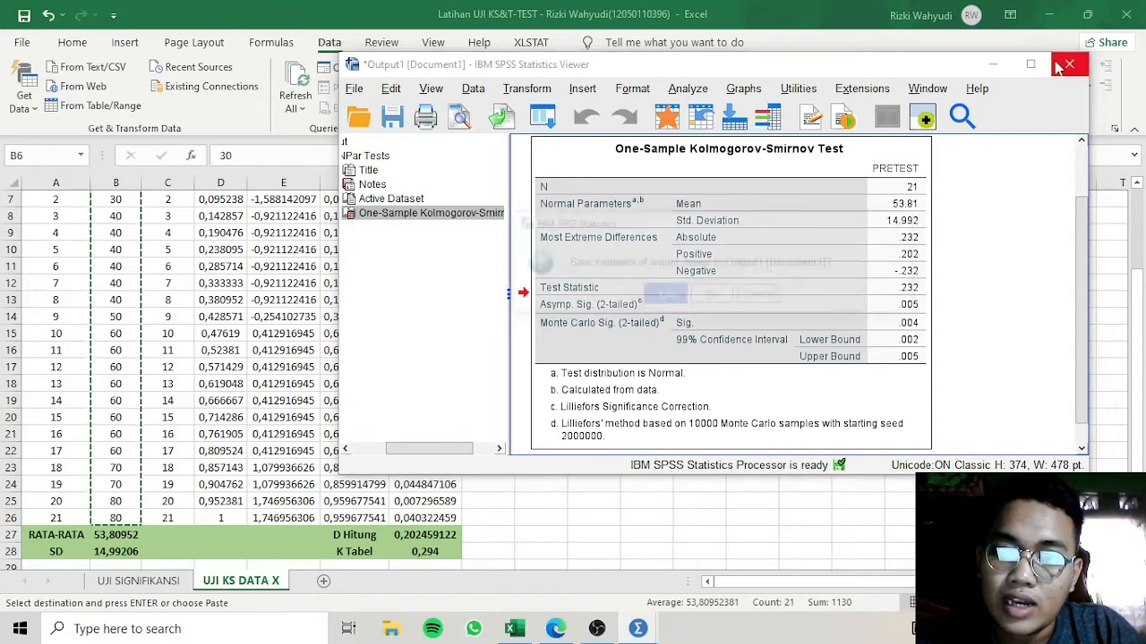
left_click(714, 296)
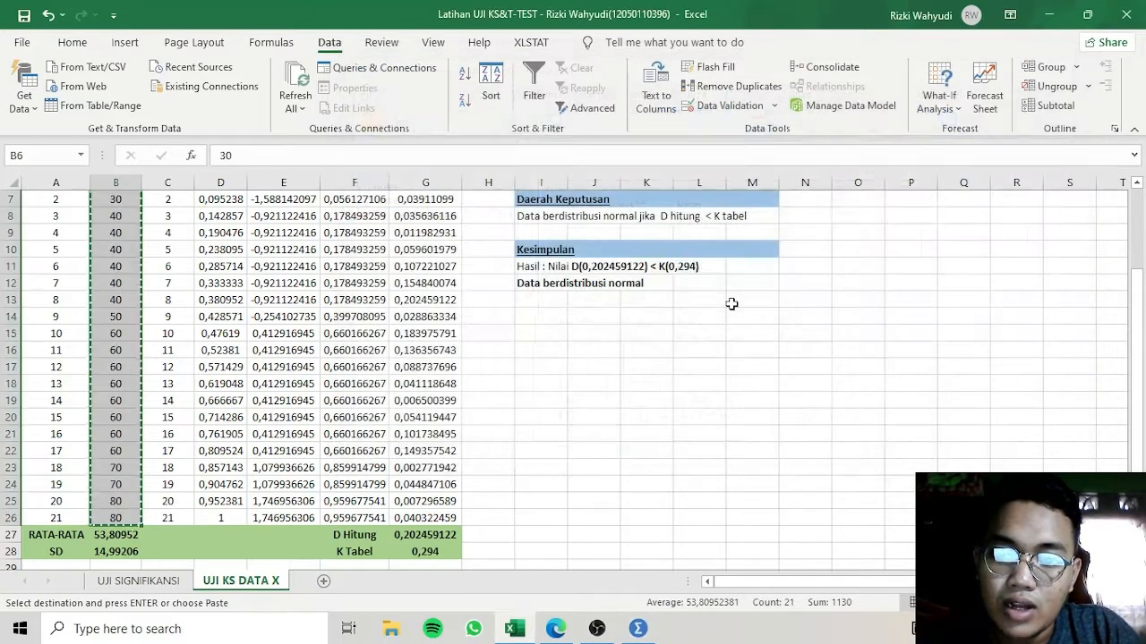
key("alt+Tab")
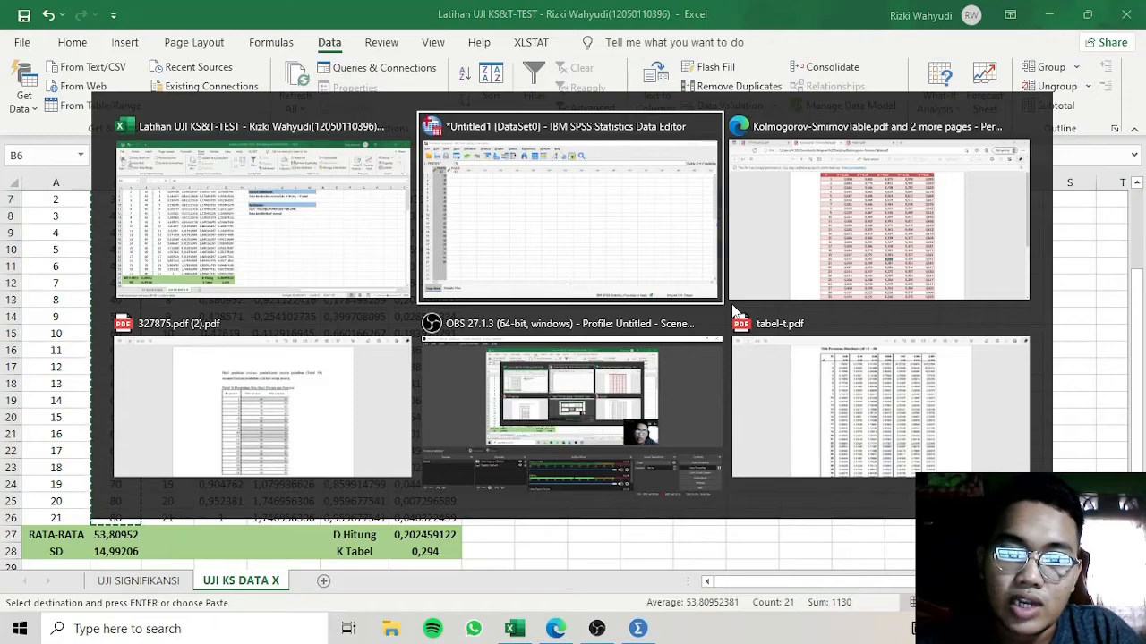
key("Tab")
key("Tab")
key("Tab")
key("Tab")
key("Tab")
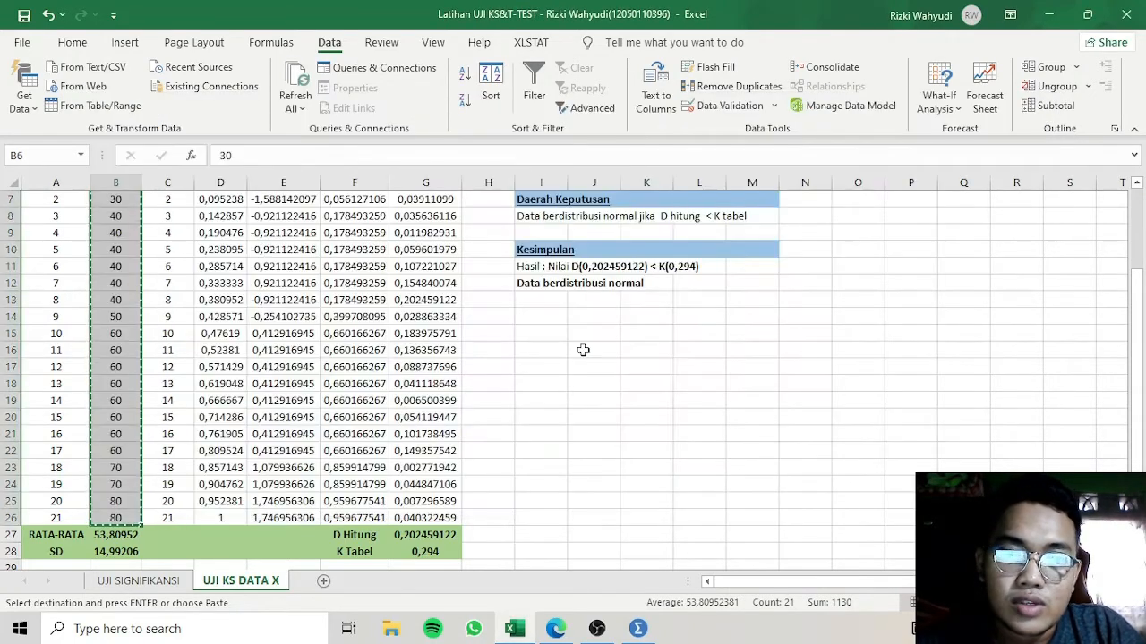
left_click(435, 424)
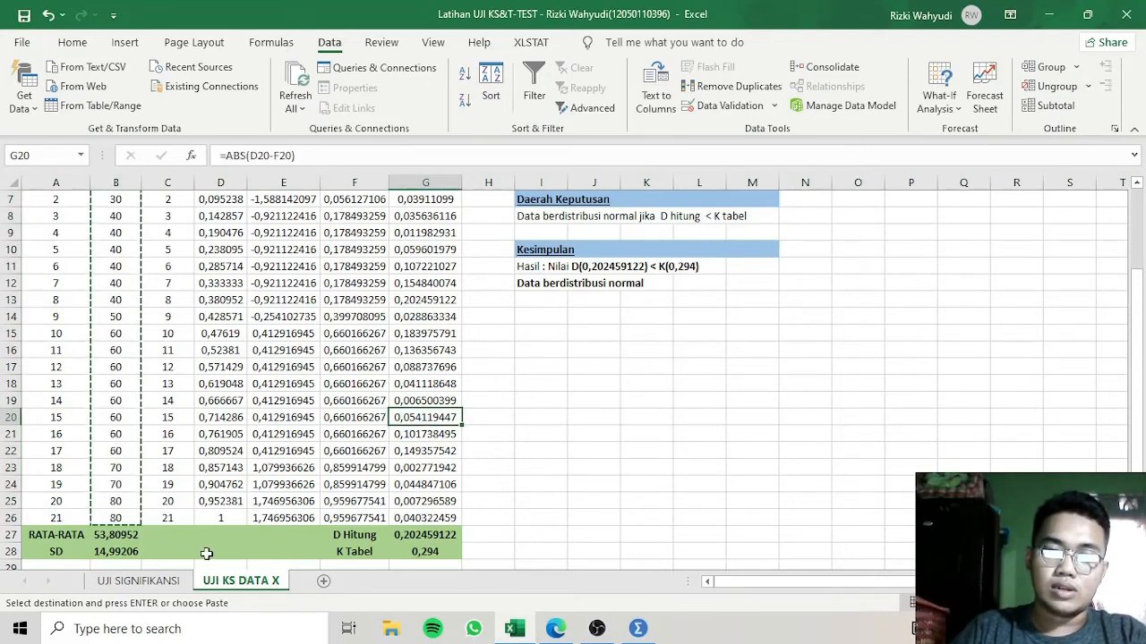
- Copy the Posttest scores in C5:C25 of the UJI SIGNIFIKANSI sheet into the POSTEST variable of the SPSS Data Editor
left_click(170, 584)
left_click(141, 278)
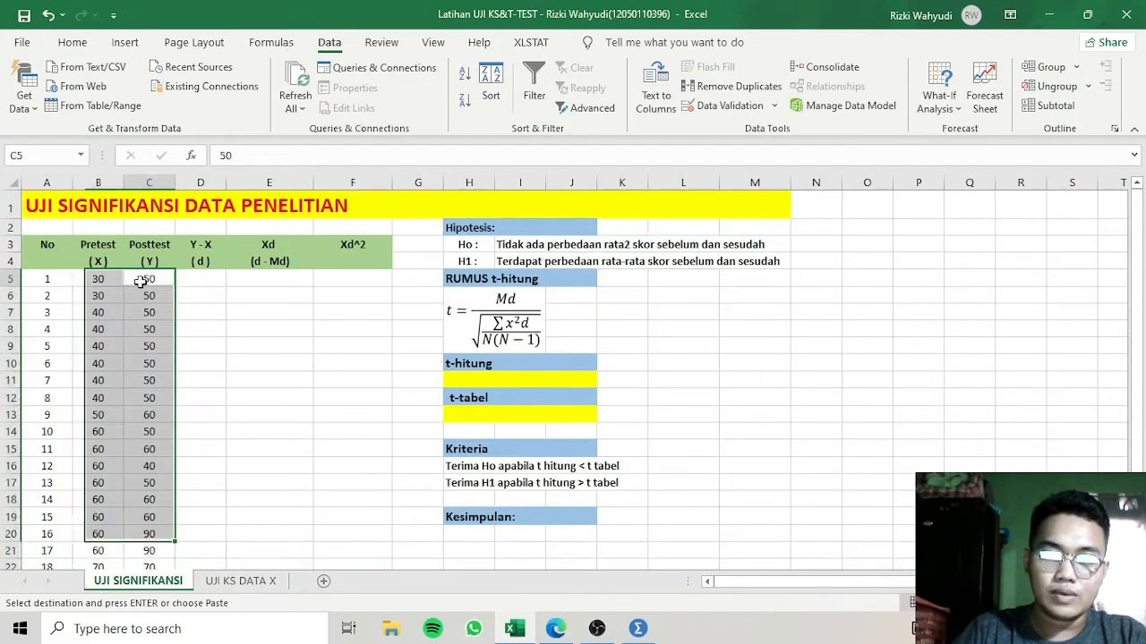
left_click_drag(143, 299, 155, 505)
key("ctrl+c")
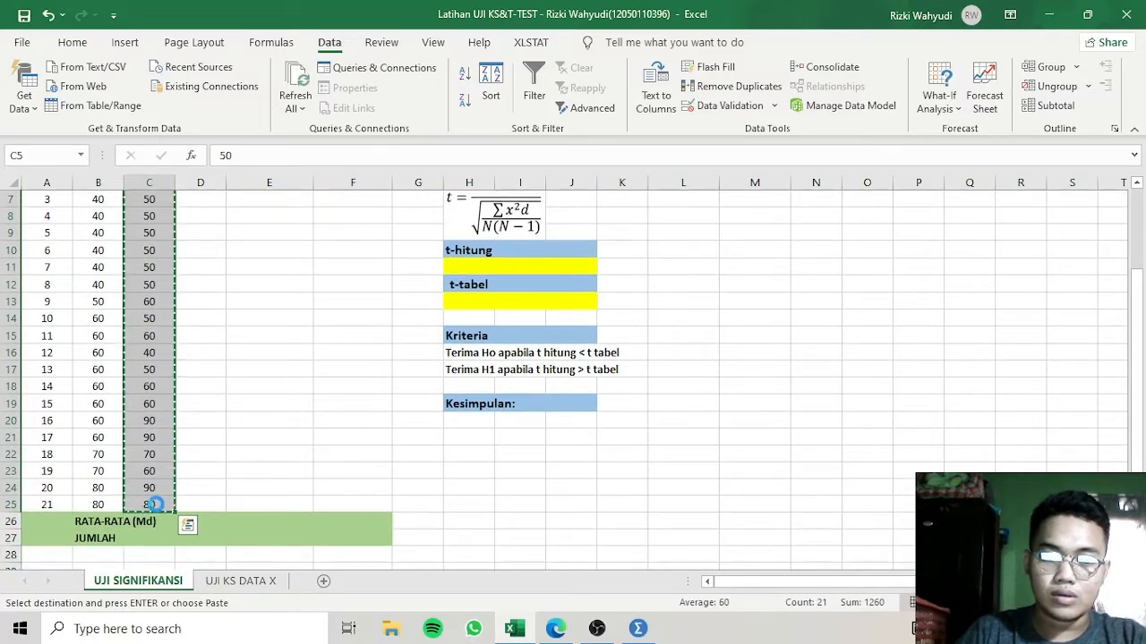
key("alt+Tab")
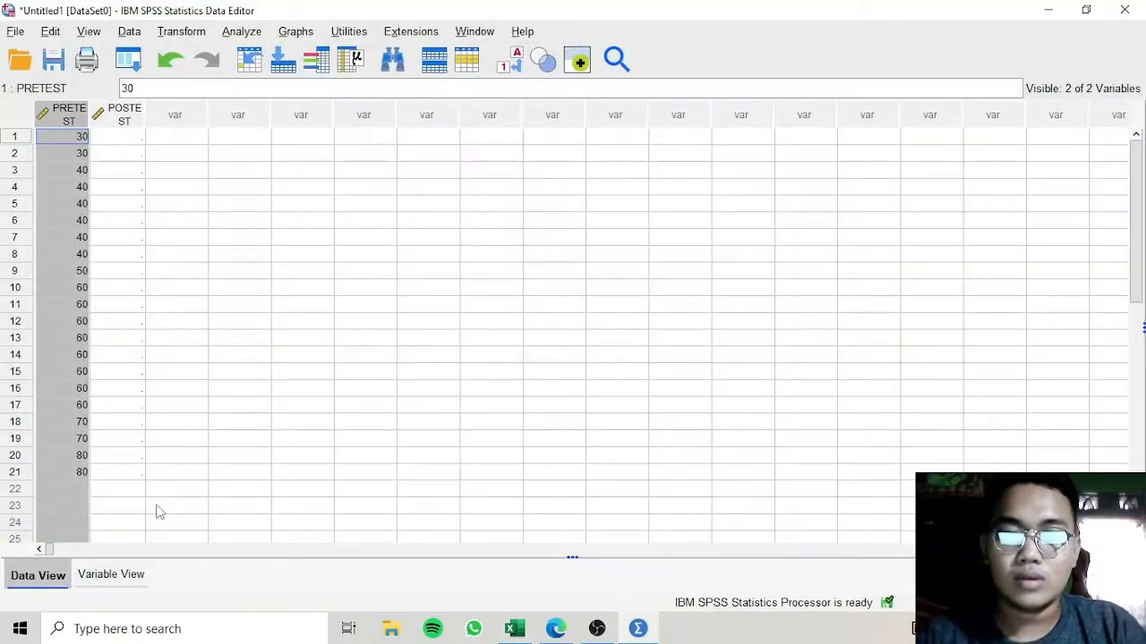
left_click(125, 142)
key("ctrl+v")
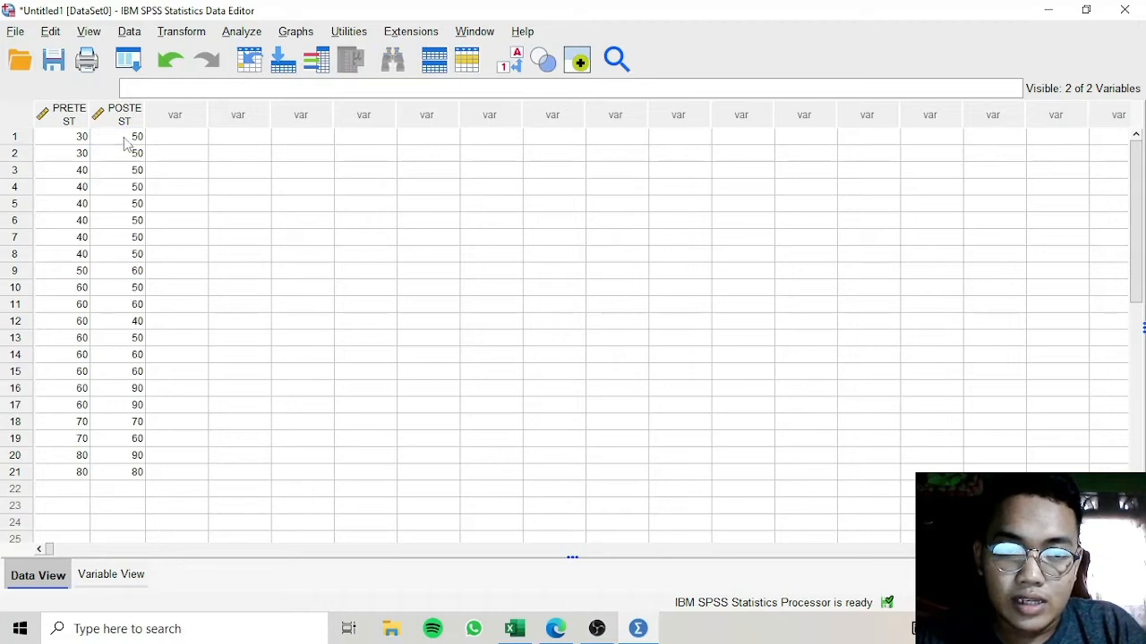
left_click(125, 122)
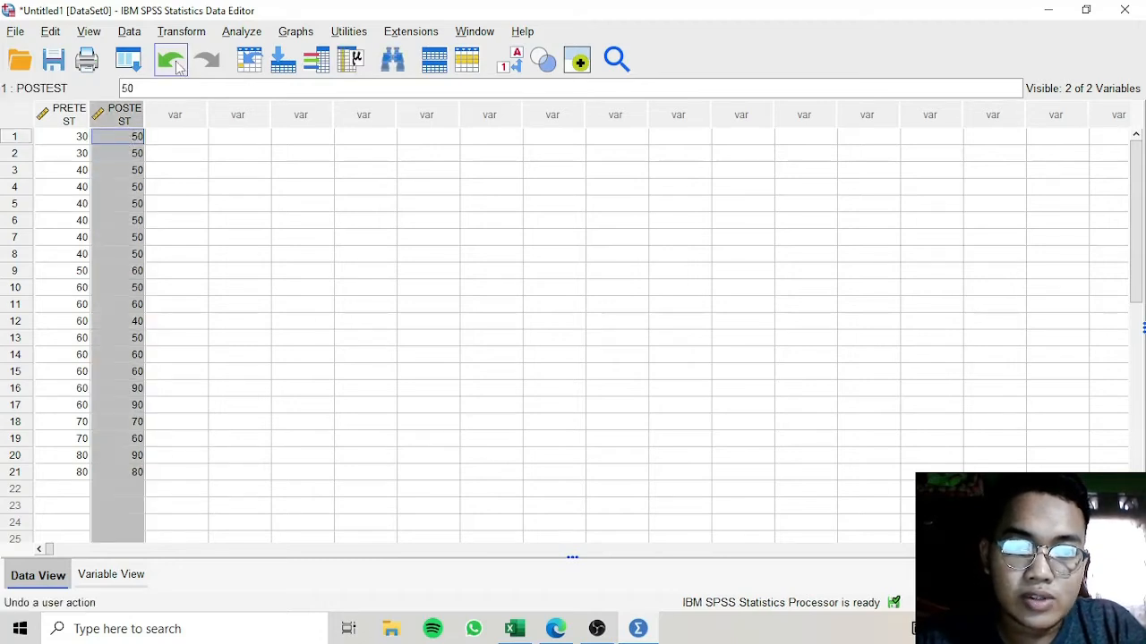
- Run the legacy one-sample Kolmogorov-Smirnov test against the normal distribution with POSTEST as test variable instead of PRETEST
left_click(242, 32)
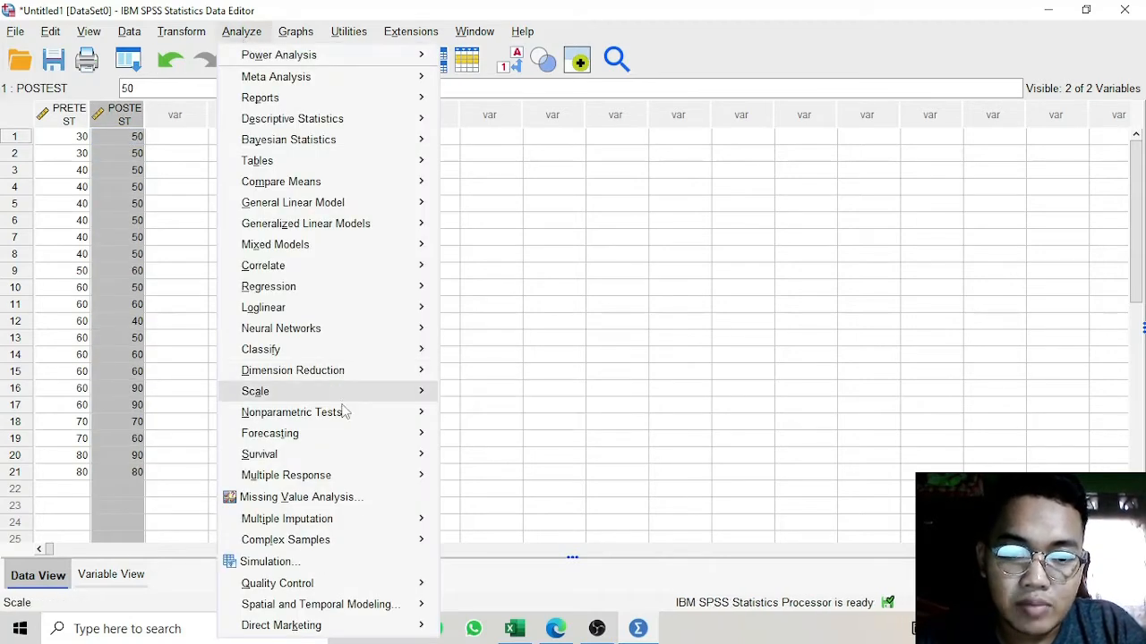
mouse_move(346, 414)
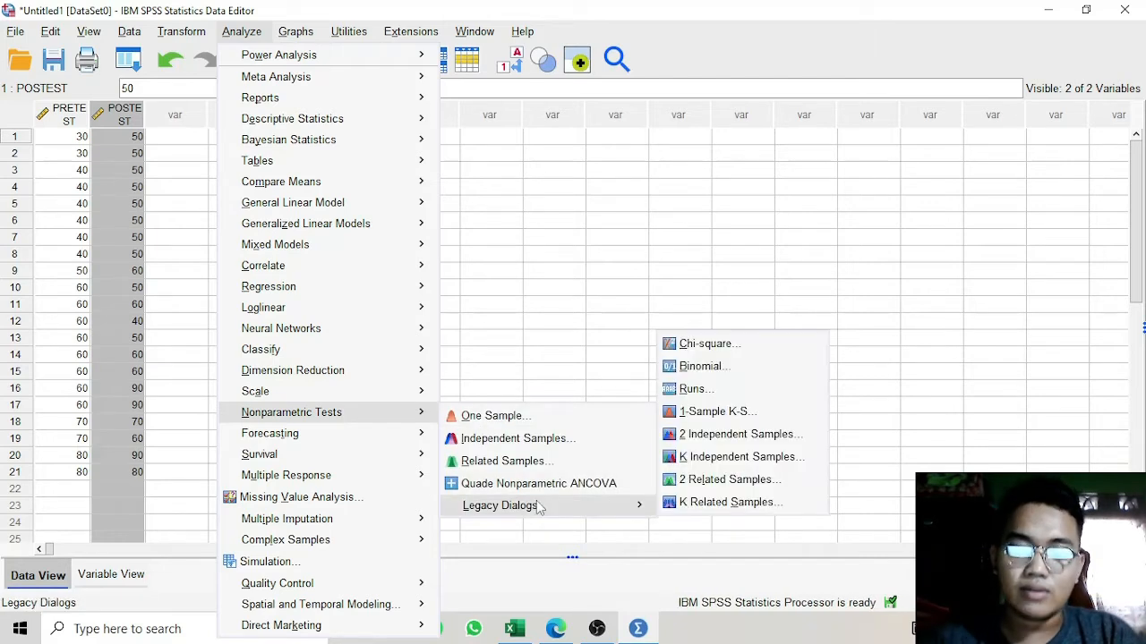
mouse_move(637, 513)
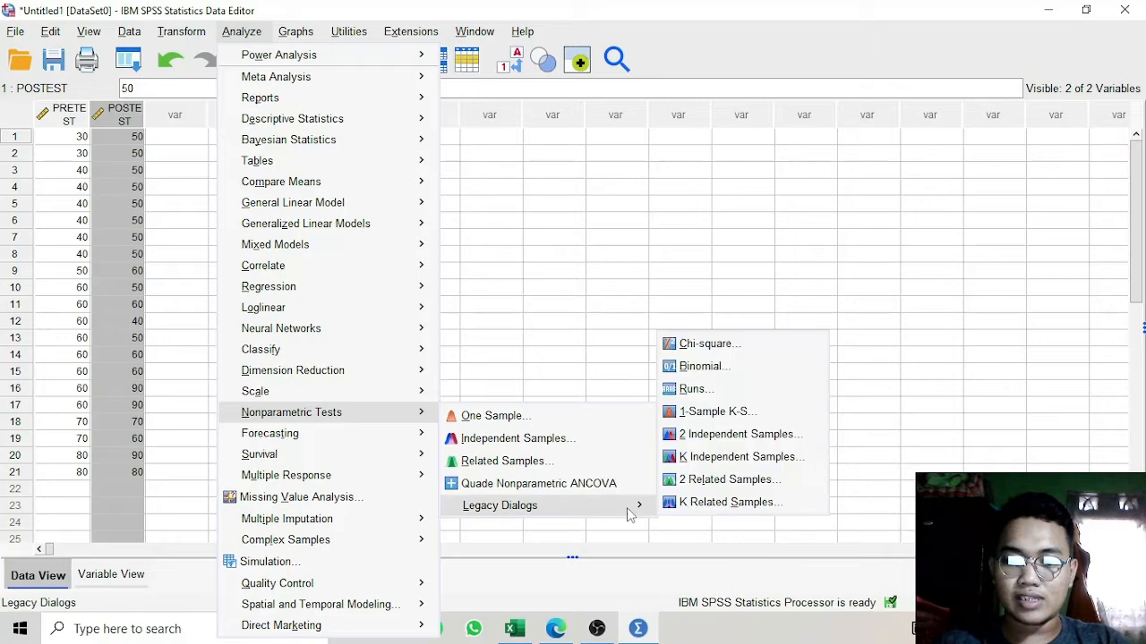
left_click(717, 413)
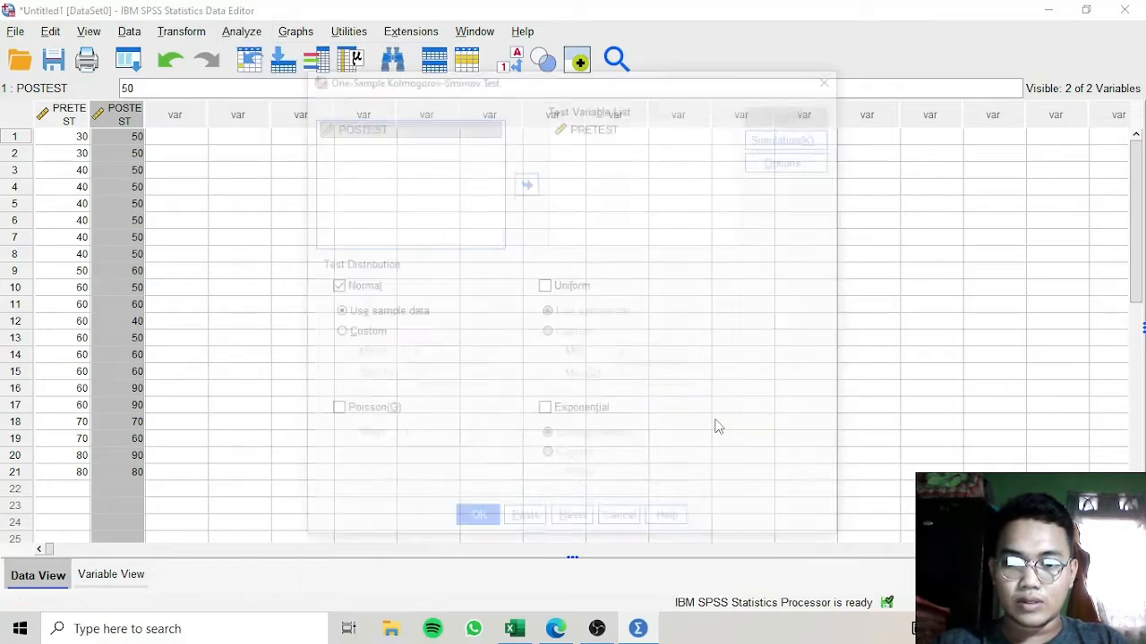
left_click(584, 127)
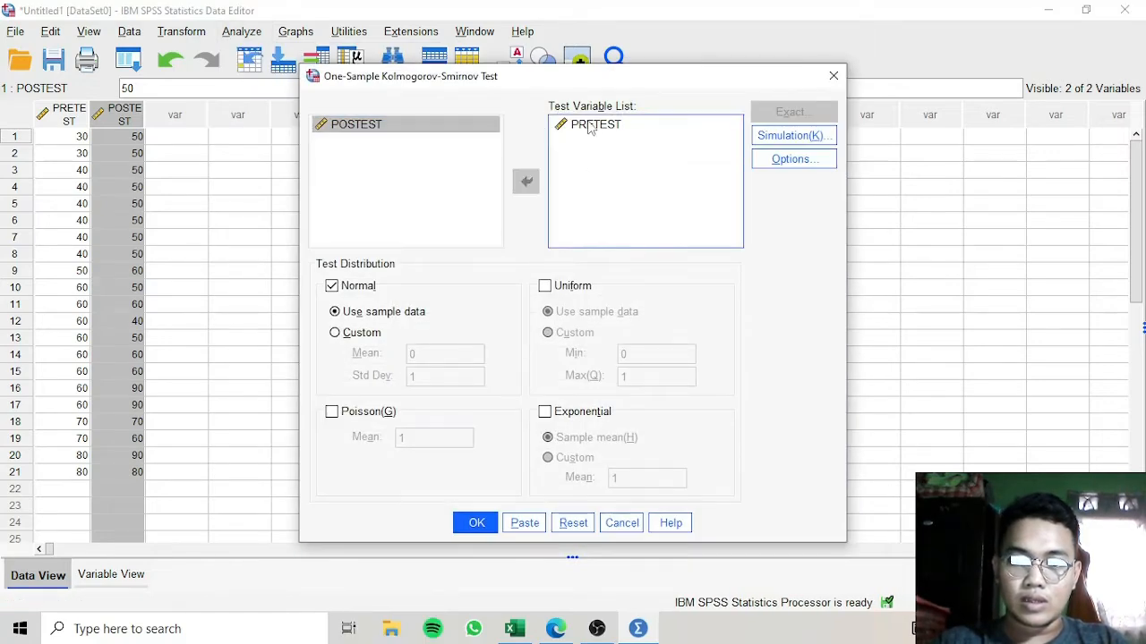
left_click(525, 182)
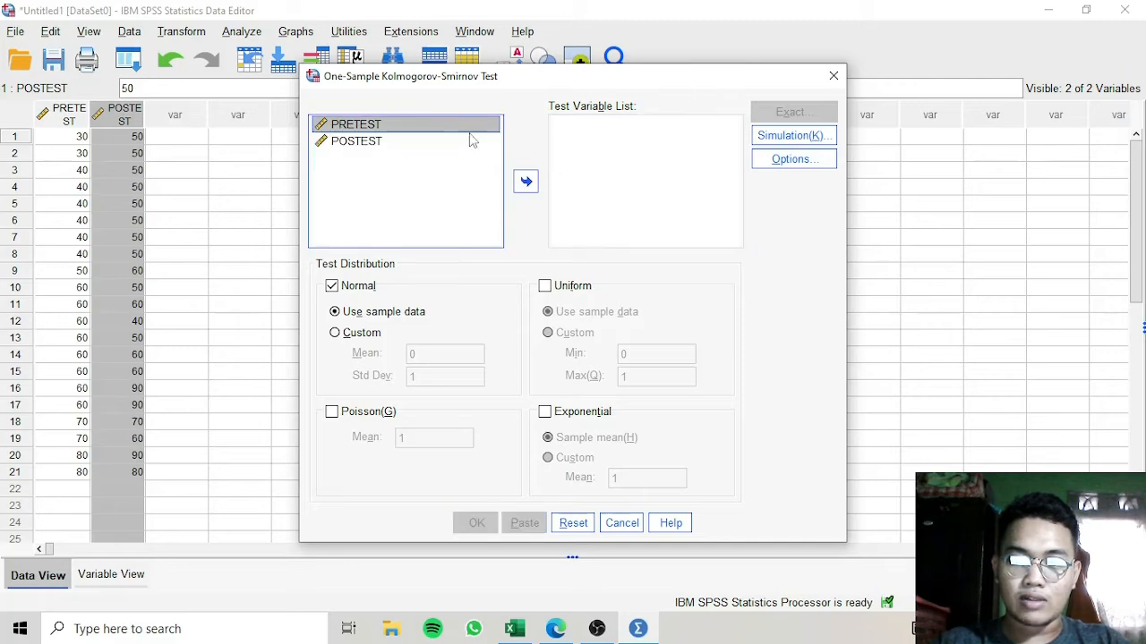
left_click(470, 142)
left_click(526, 182)
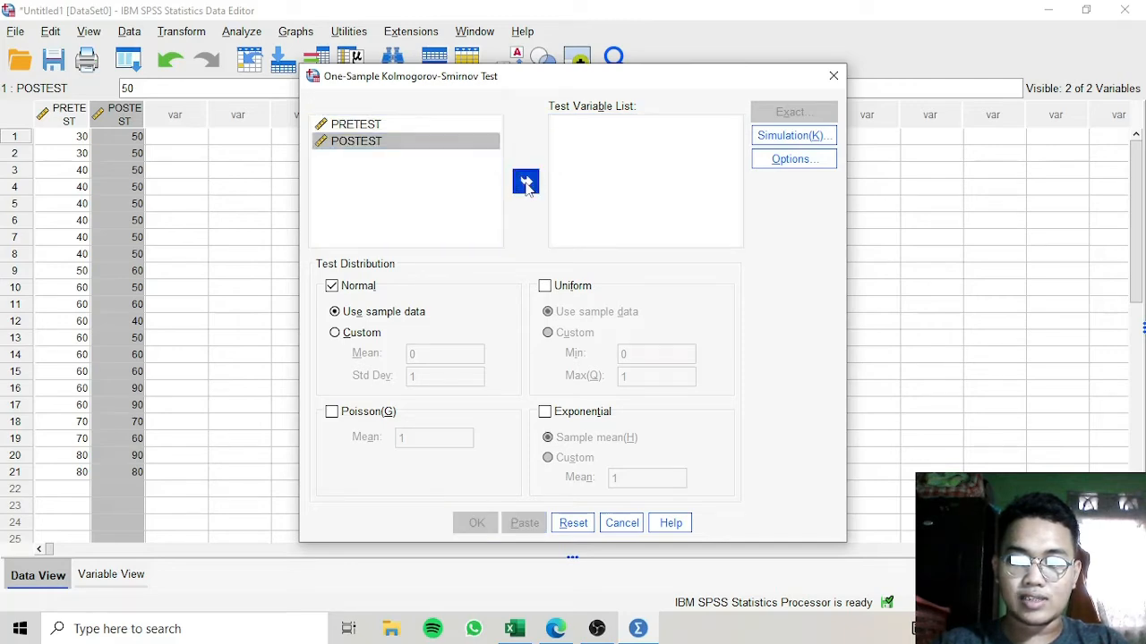
key("Return")
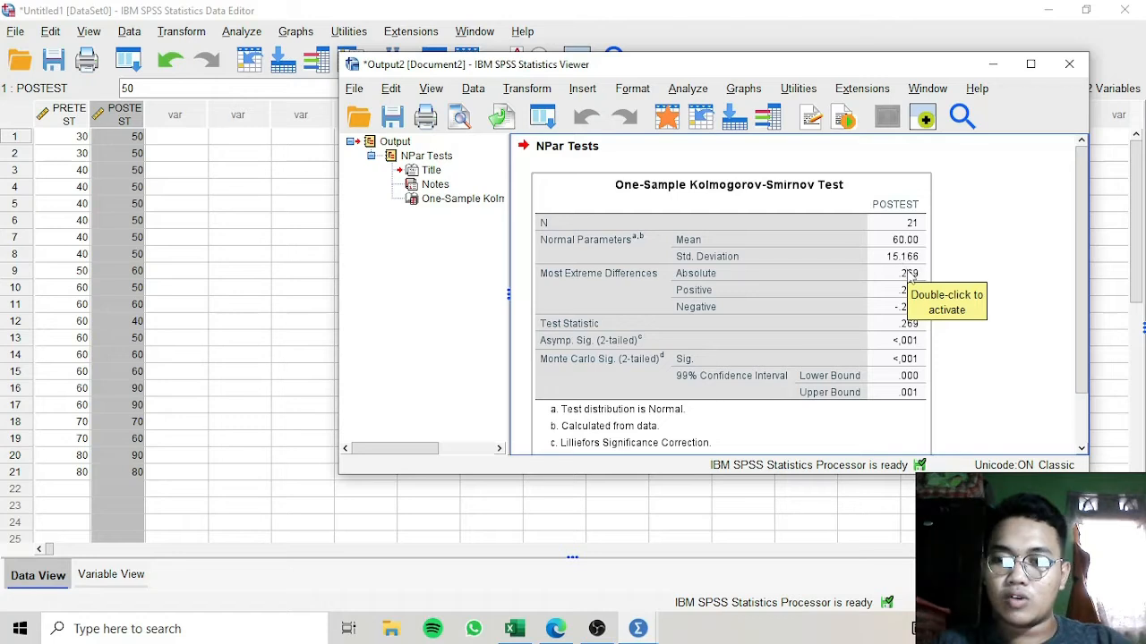
- Examine the extreme differences in the POSTEST test table and close the output viewer without saving
left_click(891, 295)
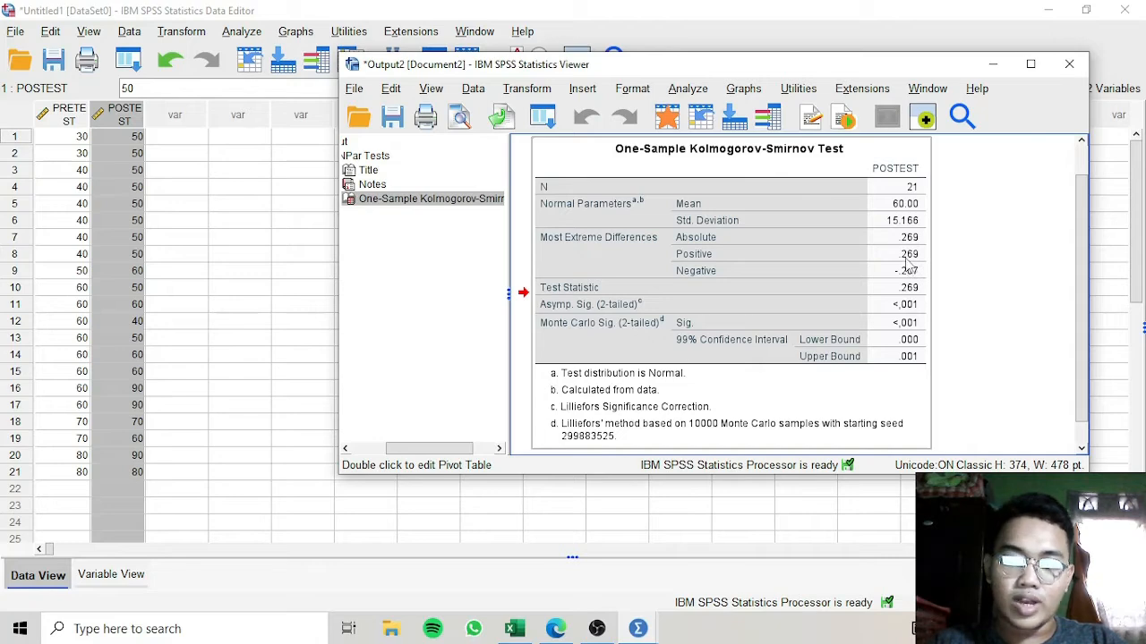
left_click(1067, 66)
left_click(714, 296)
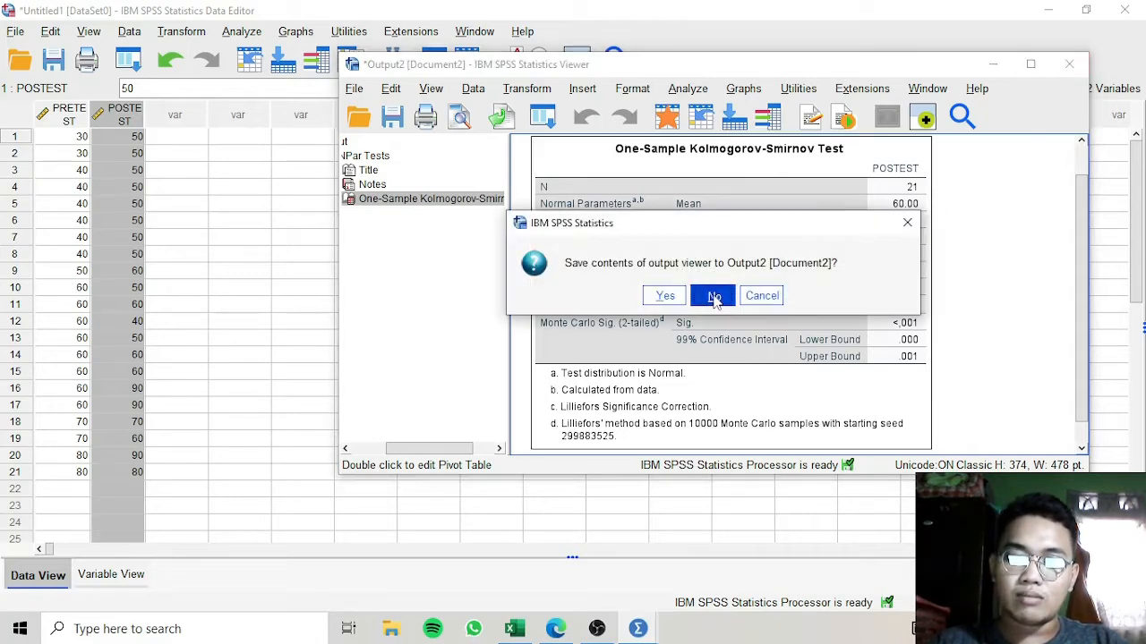
- Switch to the Excel workbook and review the UJI SIGNIFIKANSI table from its headings to the RATA-RATA (Md) row
key("alt+Tab")
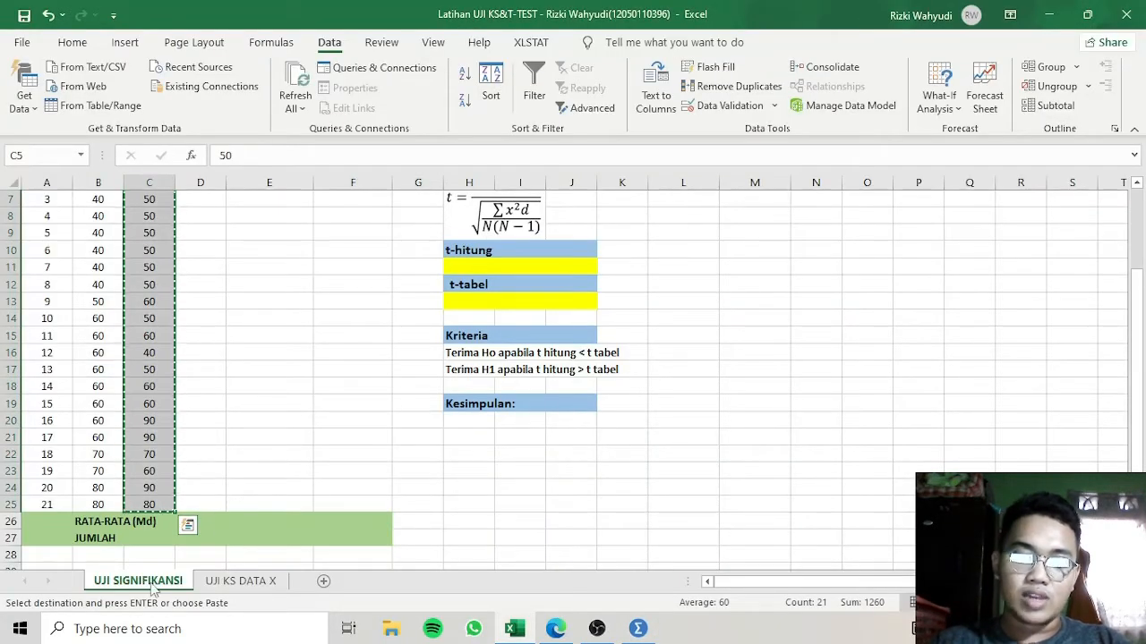
left_click(734, 216)
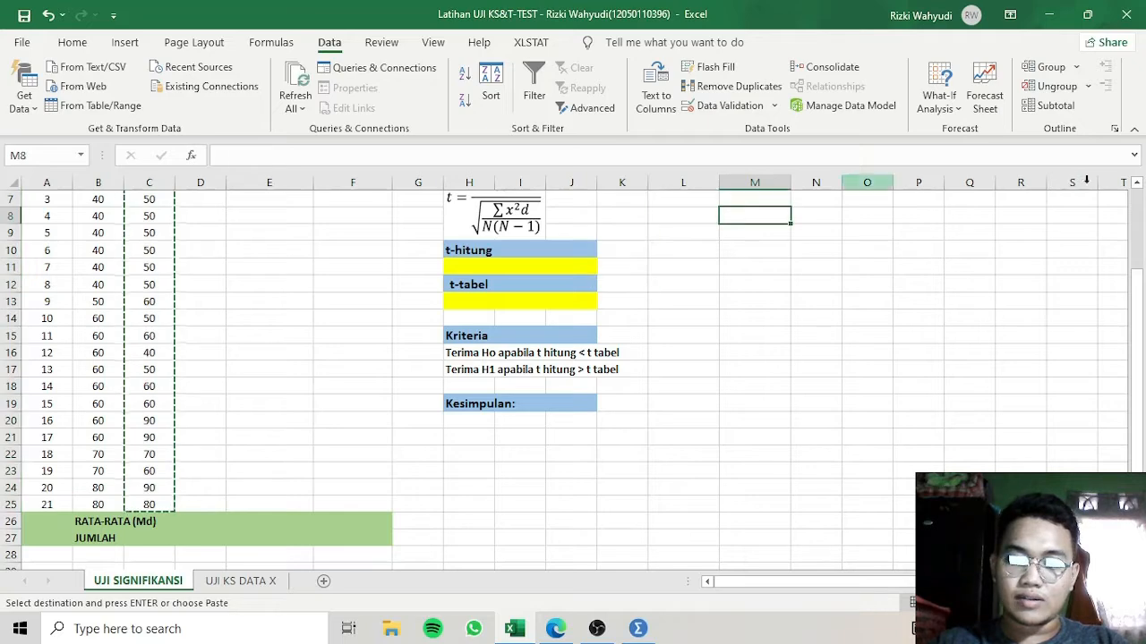
left_click_drag(1139, 300, 1139, 193)
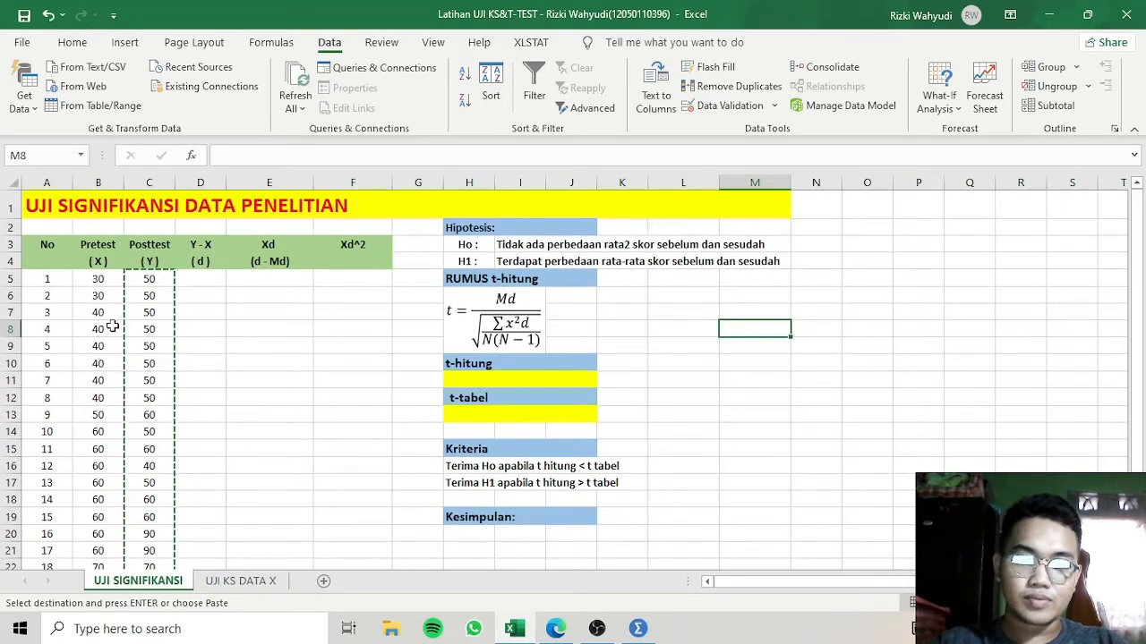
left_click(196, 279)
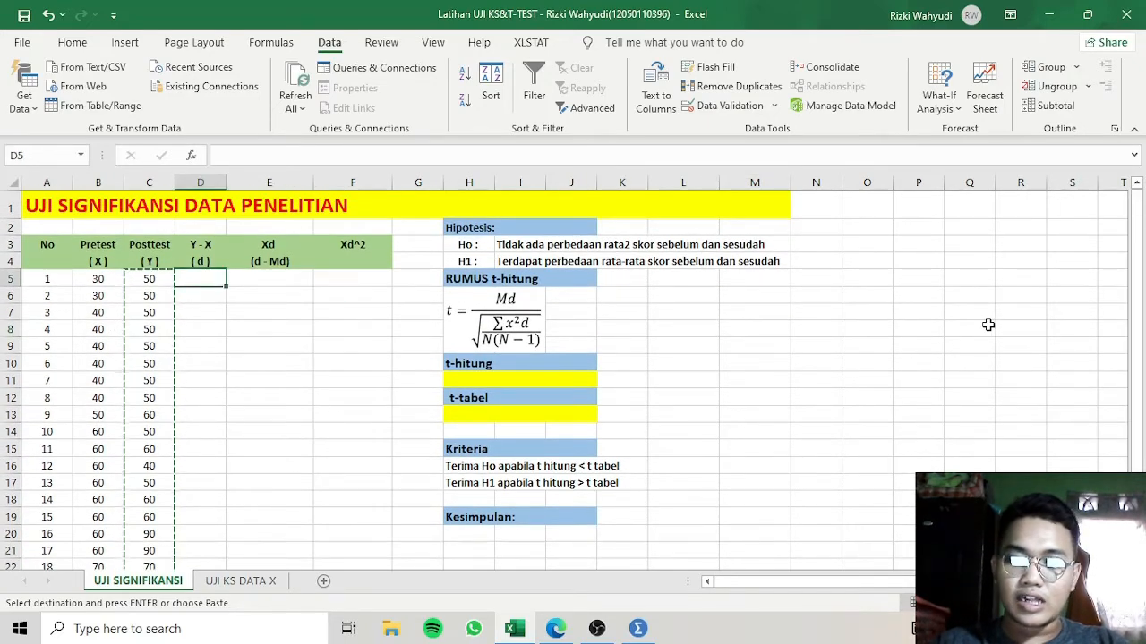
left_click_drag(1138, 334, 1138, 396)
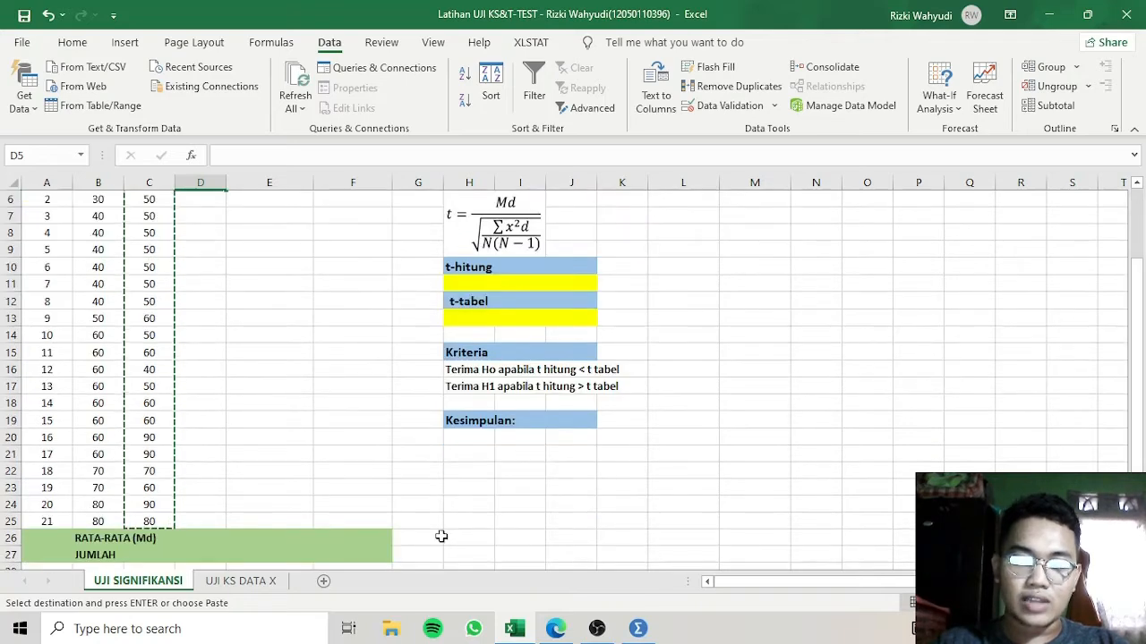
left_click(196, 544)
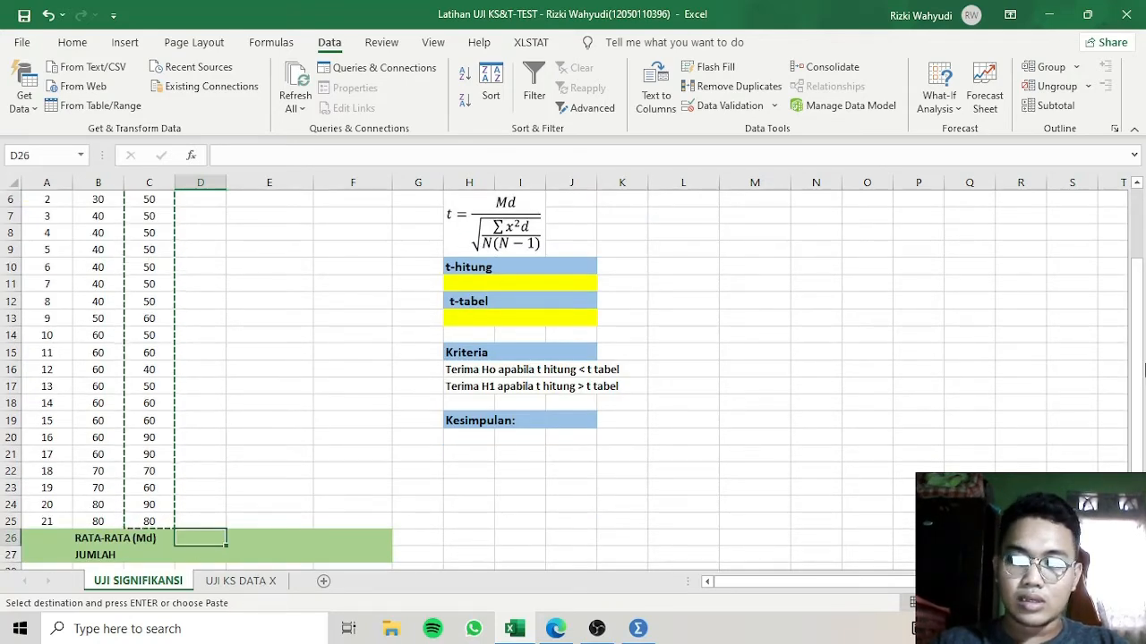
left_click_drag(1140, 365, 1142, 308)
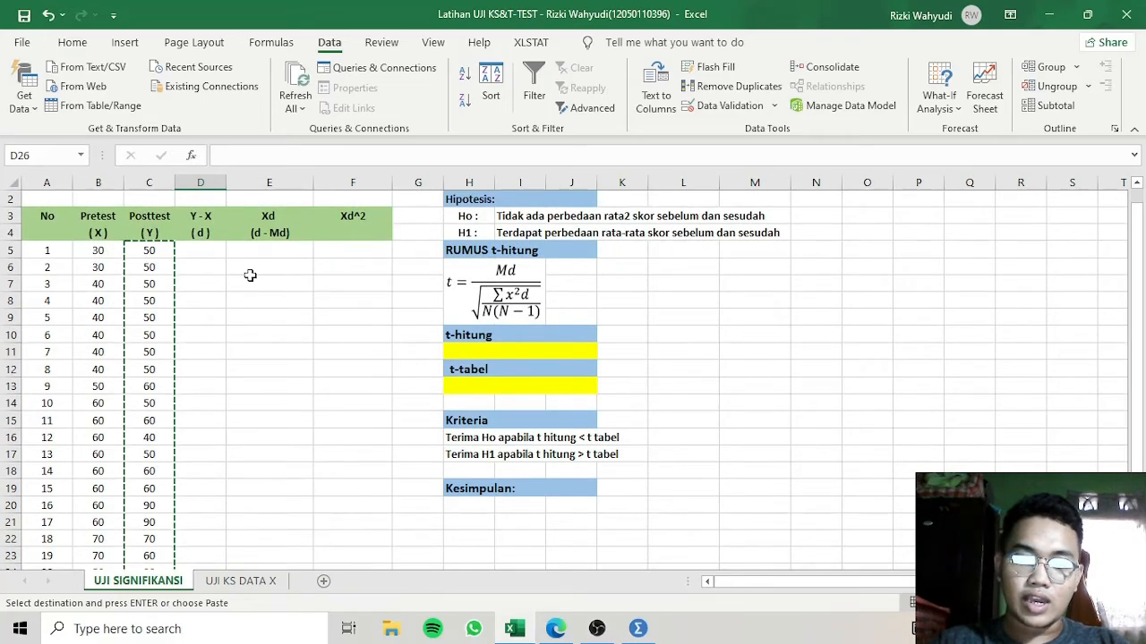
- Calculate the Y - X difference in D5 with =C5-B5 and fill the formula through D25
left_click(203, 250)
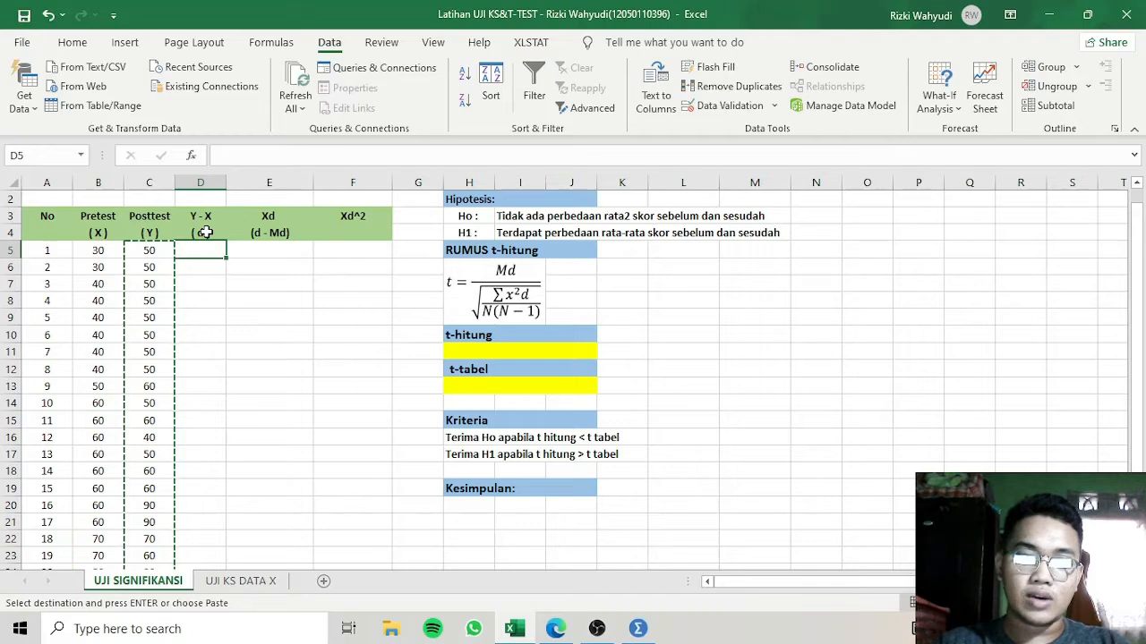
double_click(211, 252)
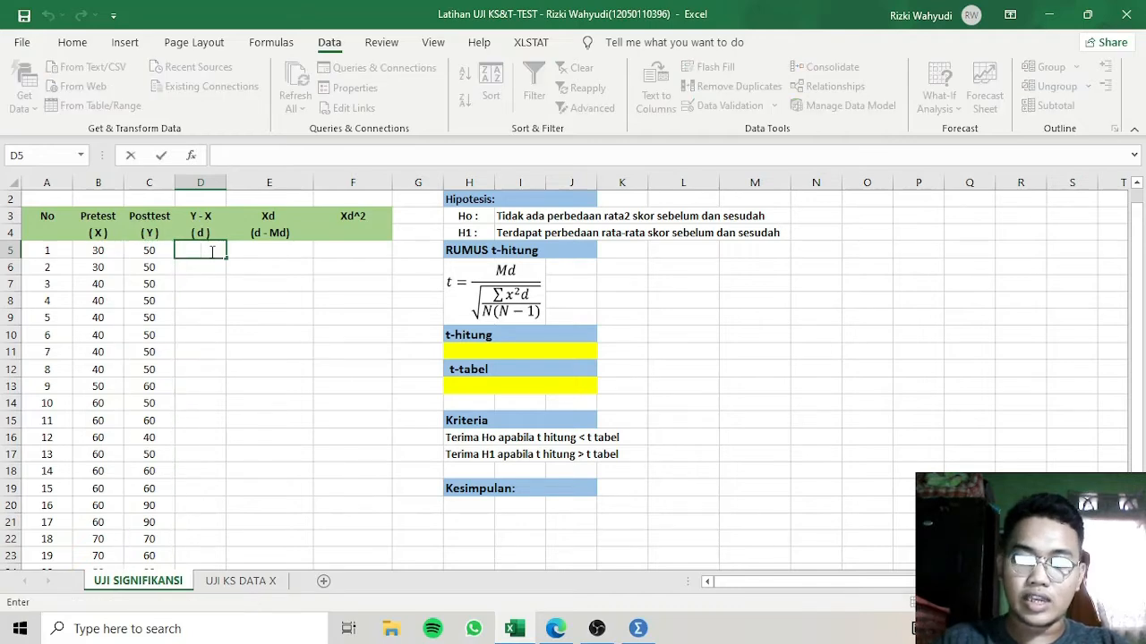
type("=")
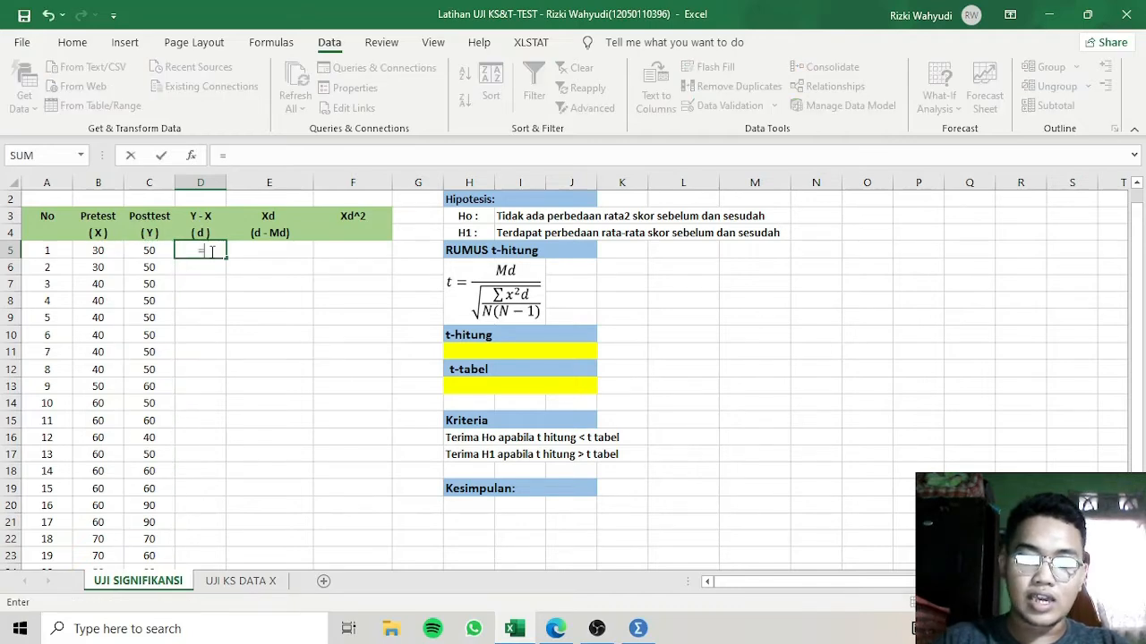
left_click(145, 253)
type("-")
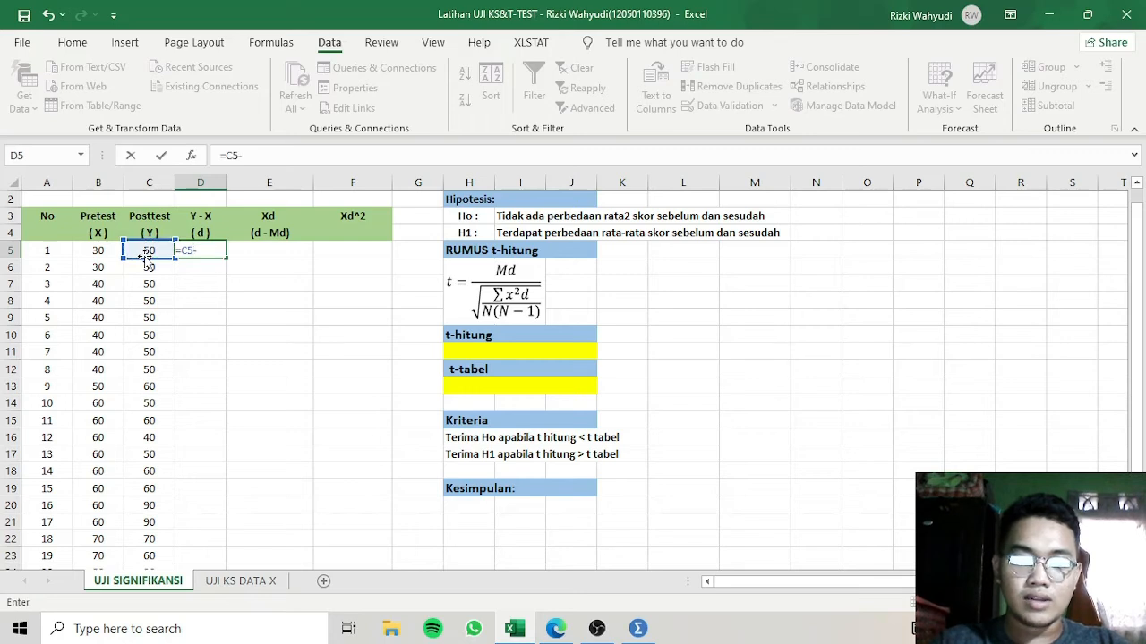
left_click(96, 250)
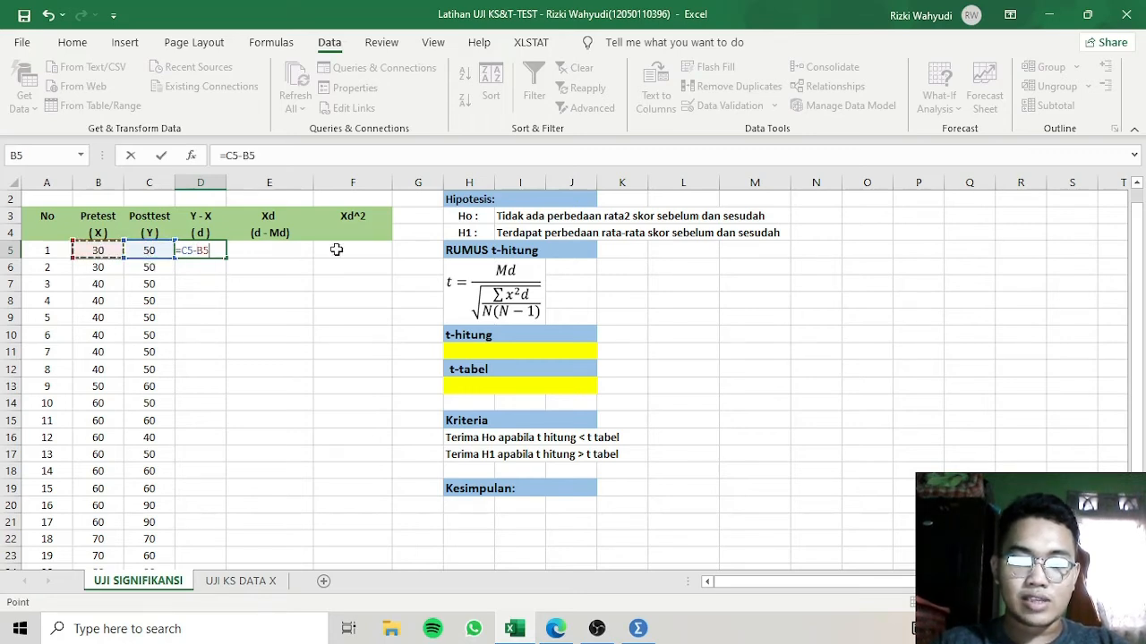
key("Return")
left_click(211, 250)
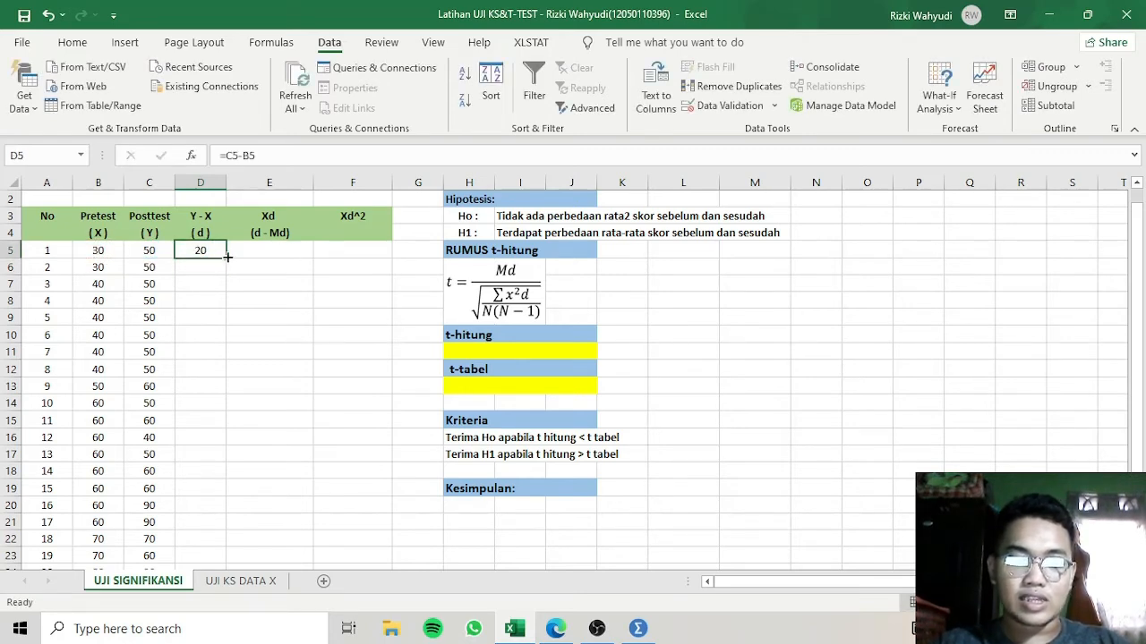
left_click_drag(226, 258, 204, 509)
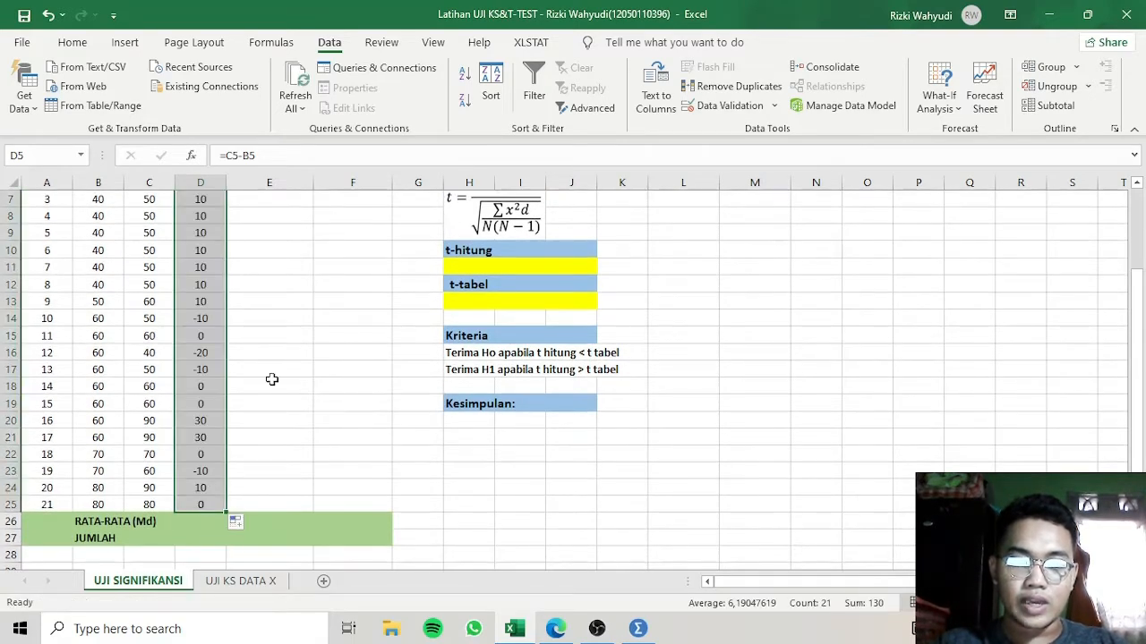
- Enter the formula =D5:D25 in the RATA-RATA (Md) cell D26
left_click(196, 522)
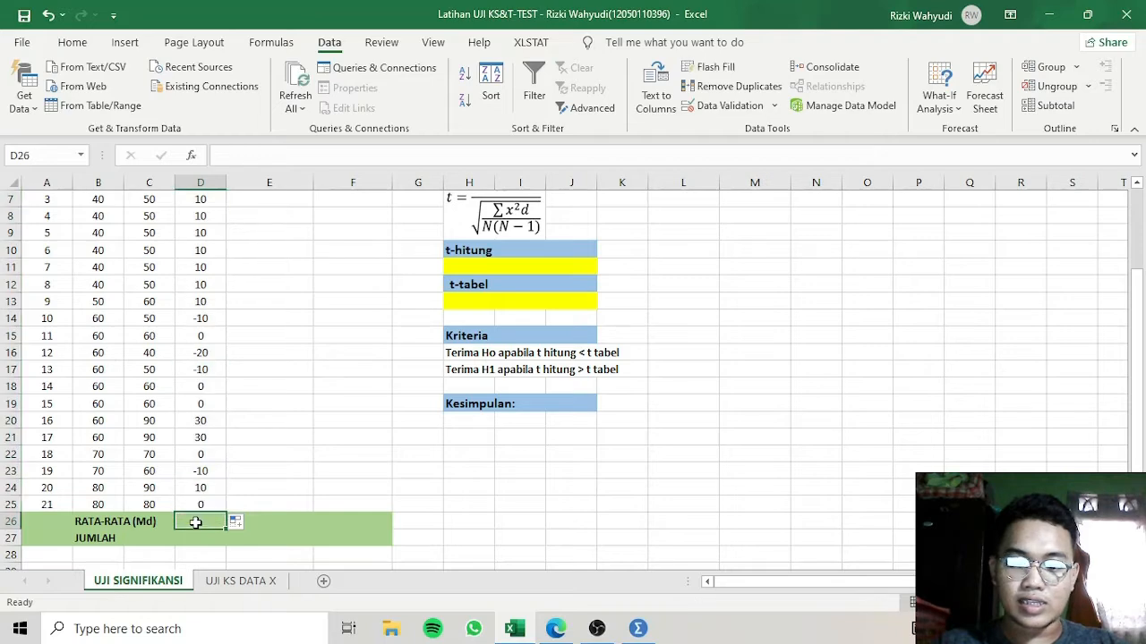
type("=")
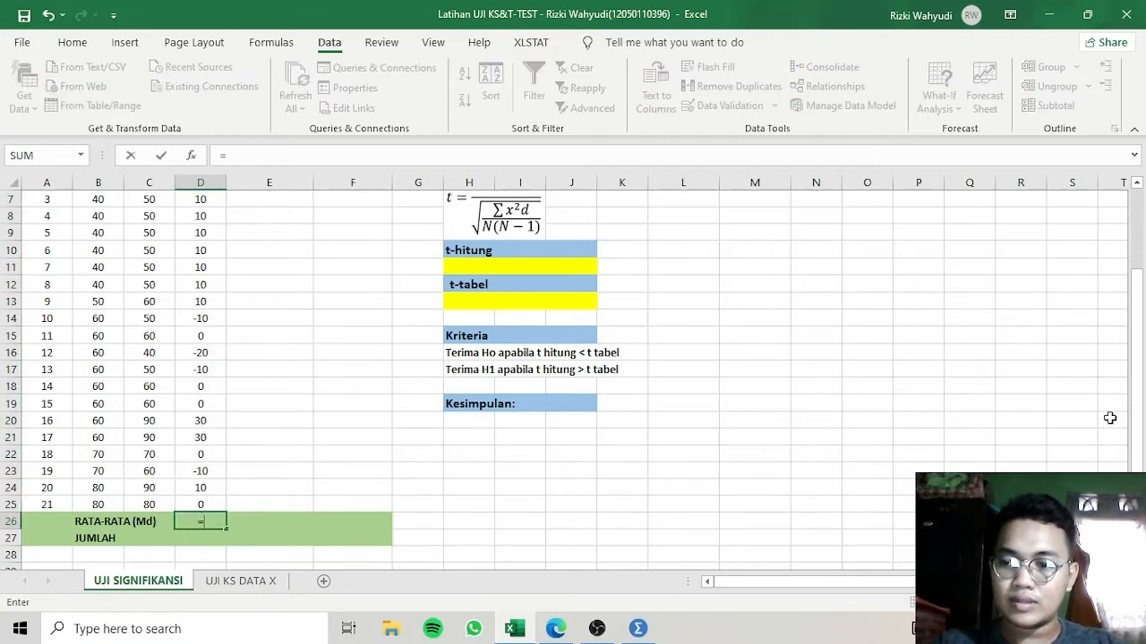
left_click_drag(1139, 293, 1139, 213)
left_click_drag(200, 279, 198, 517)
key("Return")
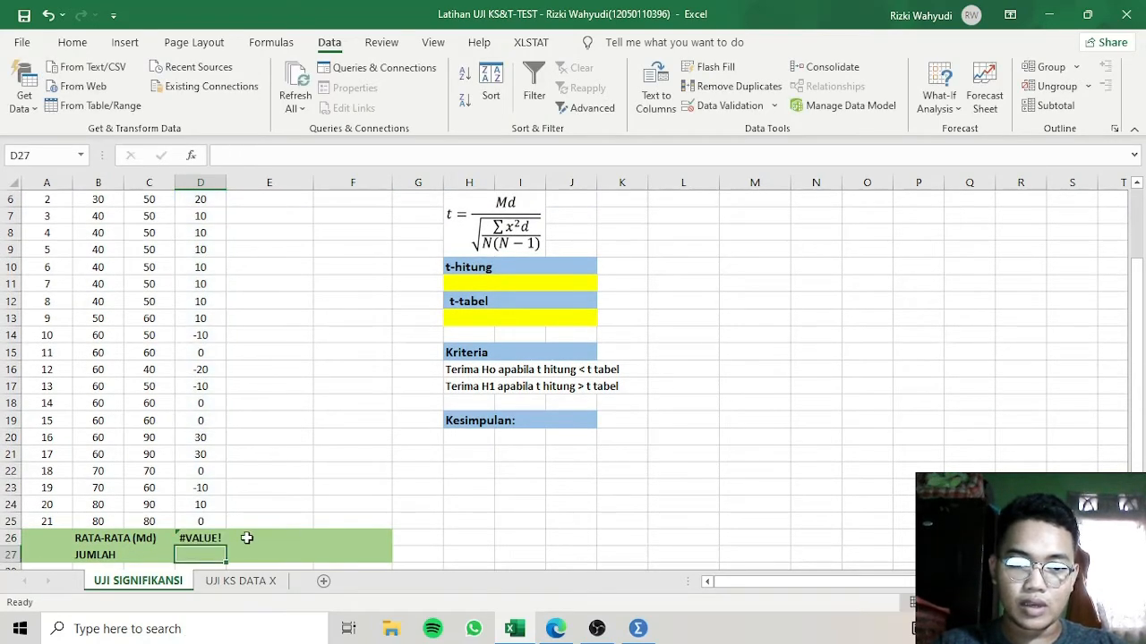
- Edit the formula in D26 to =AVERAGE(D5:D25) to calculate the mean of the differences
left_click(204, 538)
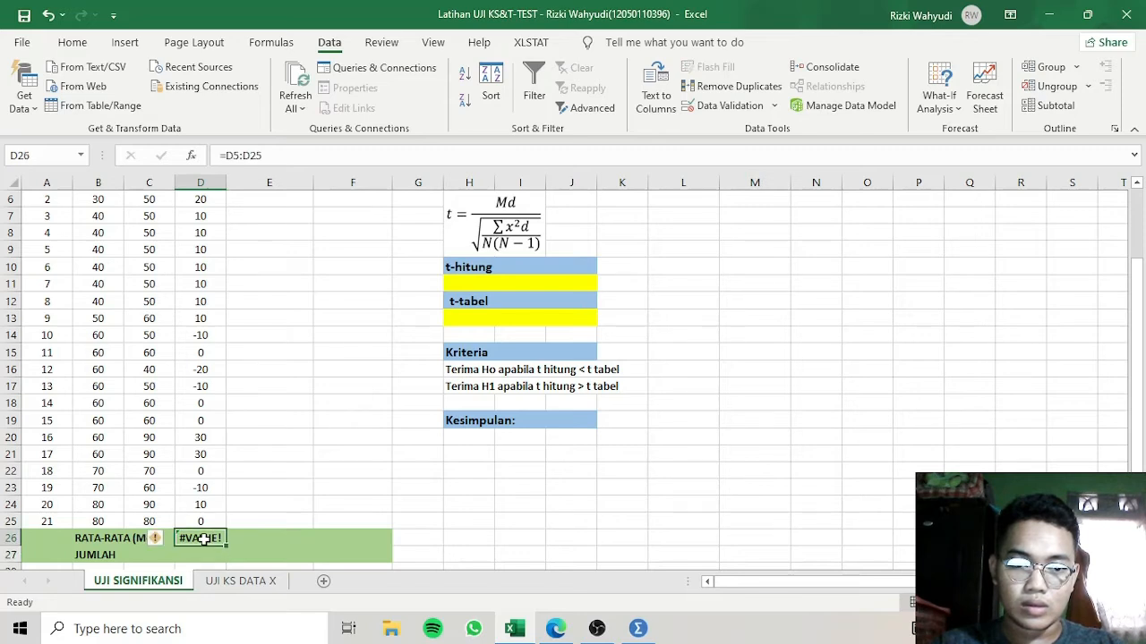
double_click(204, 538)
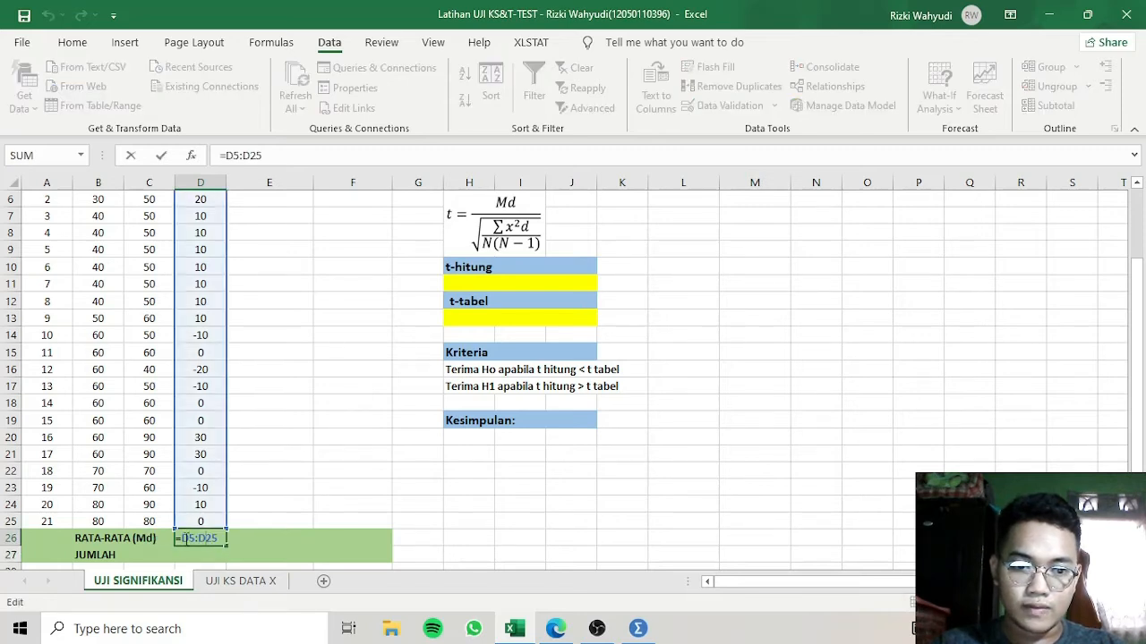
key("Caps_Lock")
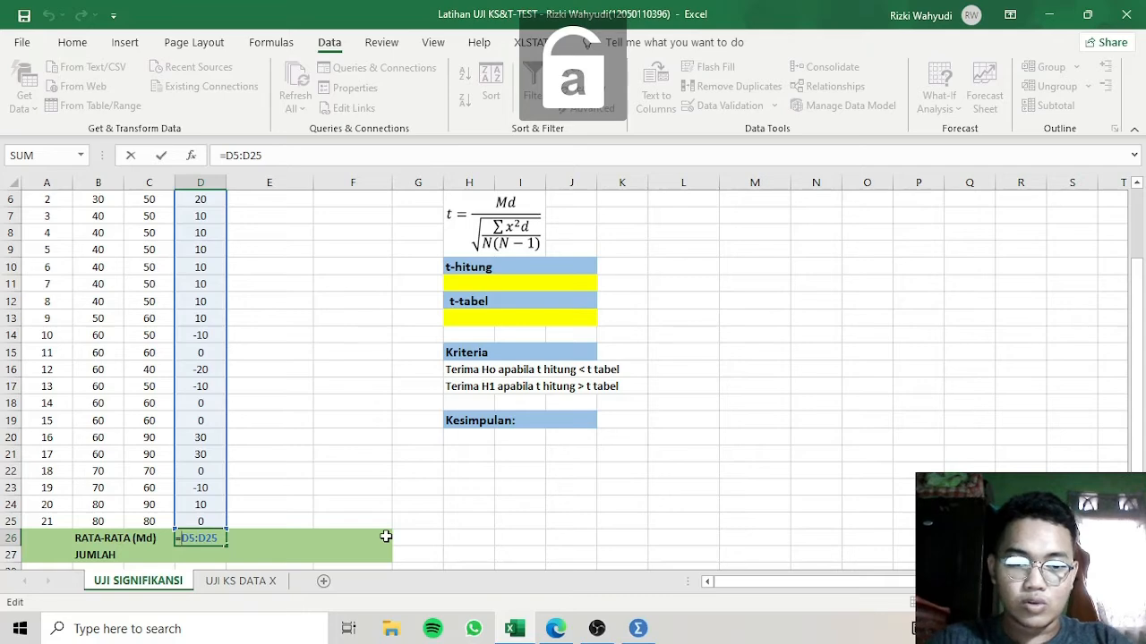
type("a")
key("Caps_Lock")
type("VERAGE")
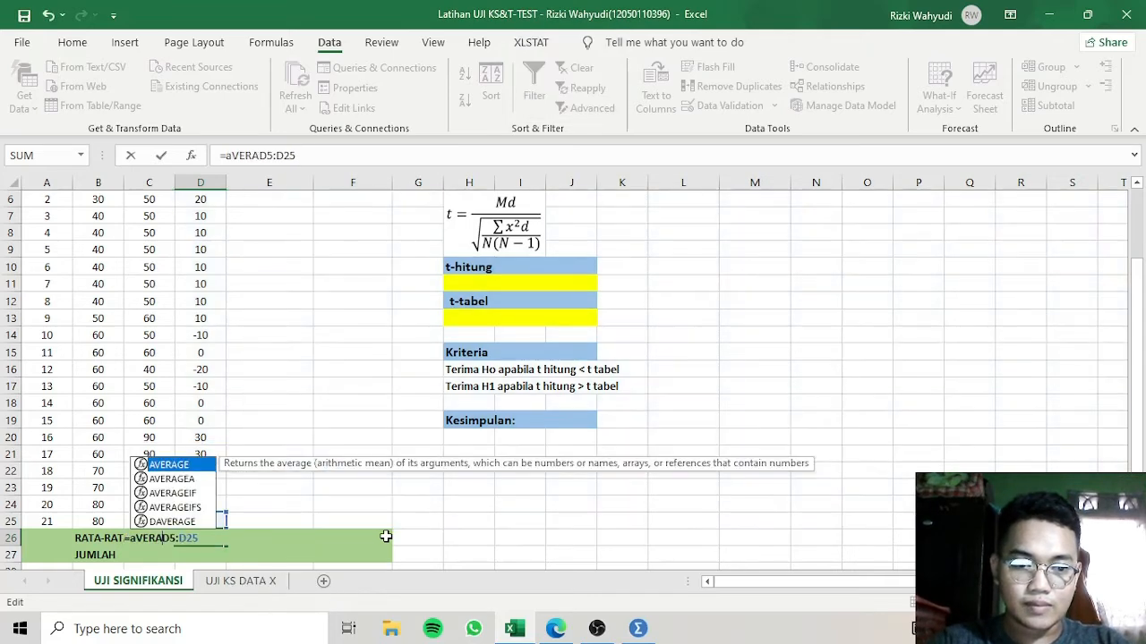
key("Tab")
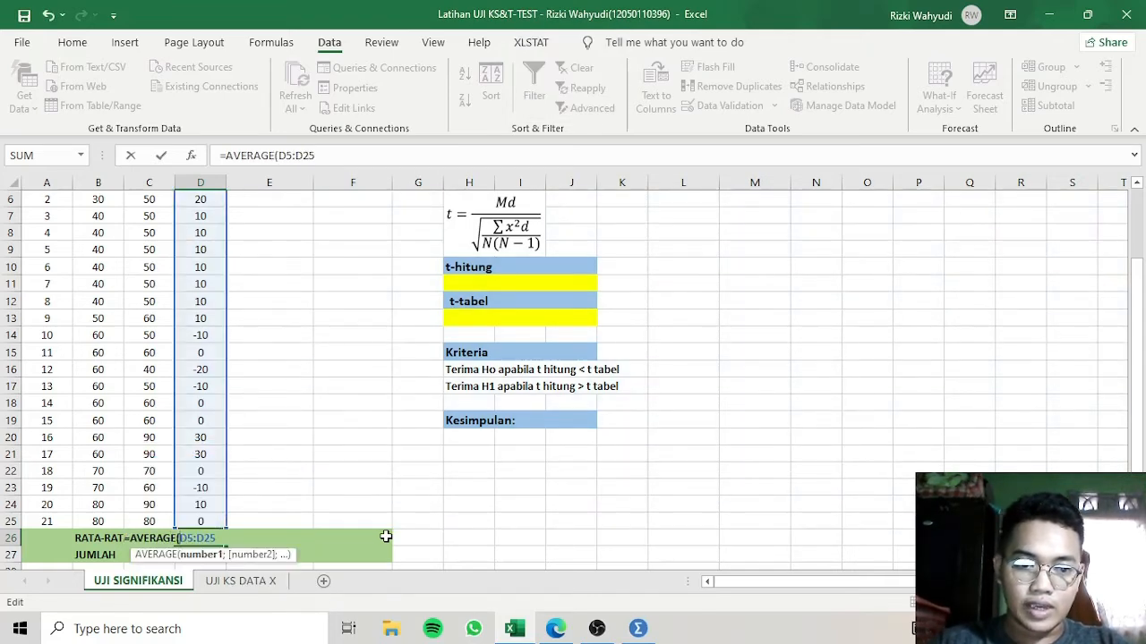
key("Return")
left_click(209, 538)
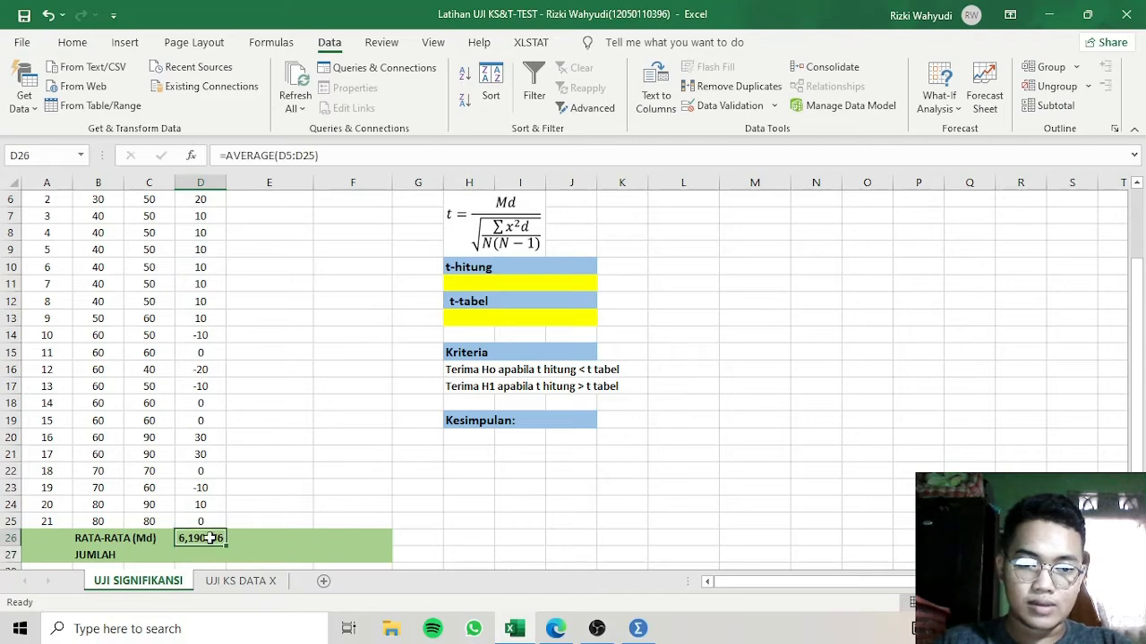
- Calculate the first Xd (d - Md) deviation in E5 with =D5-$D$26, keeping the mean as an absolute reference
left_click(286, 384)
key("Up")
key("Up")
key("Up")
key("Up")
key("Up")
key("Up")
key("Up")
key("Up")
key("Up")
key("Up")
key("Up")
key("Up")
key("Up")
key("Up")
key("Up")
key("Up")
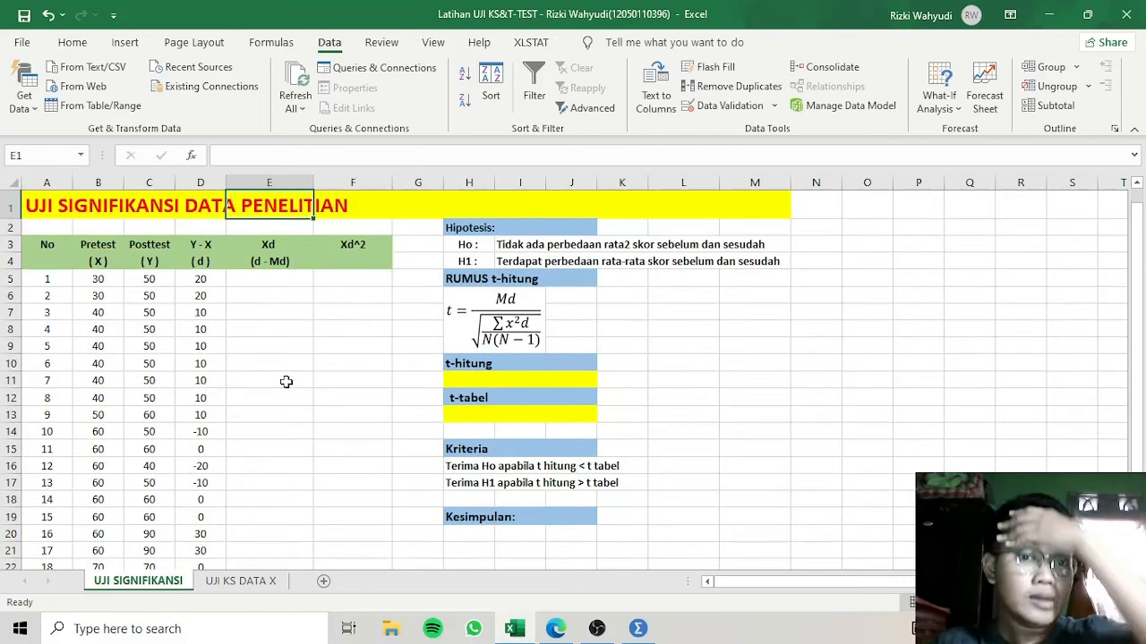
key("Down")
key("Down")
key("Down")
key("Down")
key("Down")
key("Down")
key("Down")
key("Down")
key("Down")
key("Down")
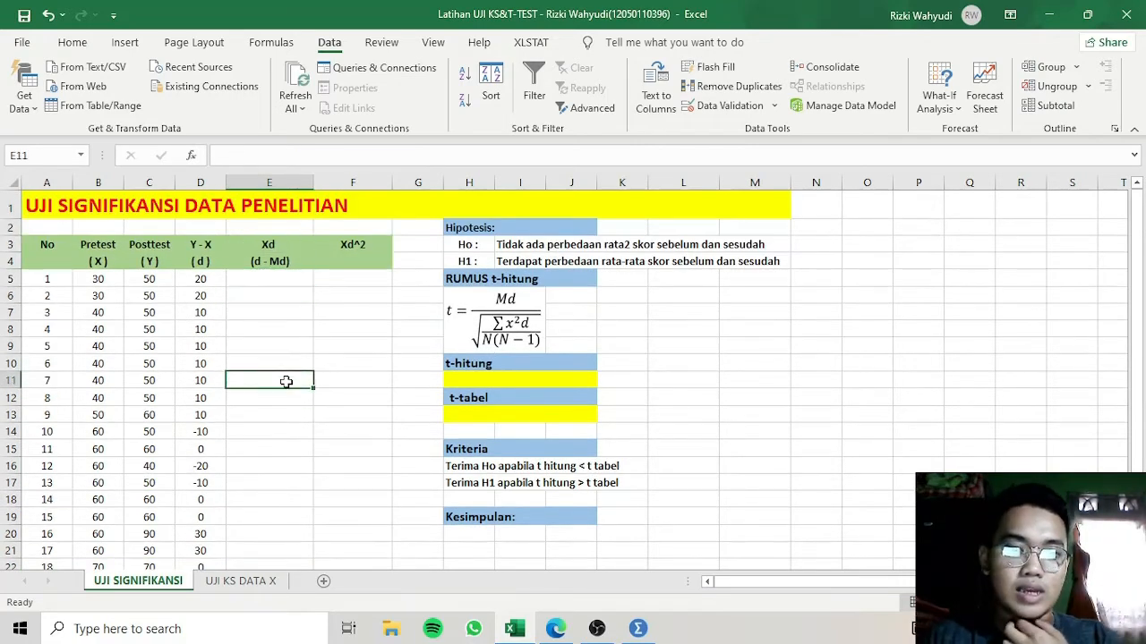
left_click(282, 280)
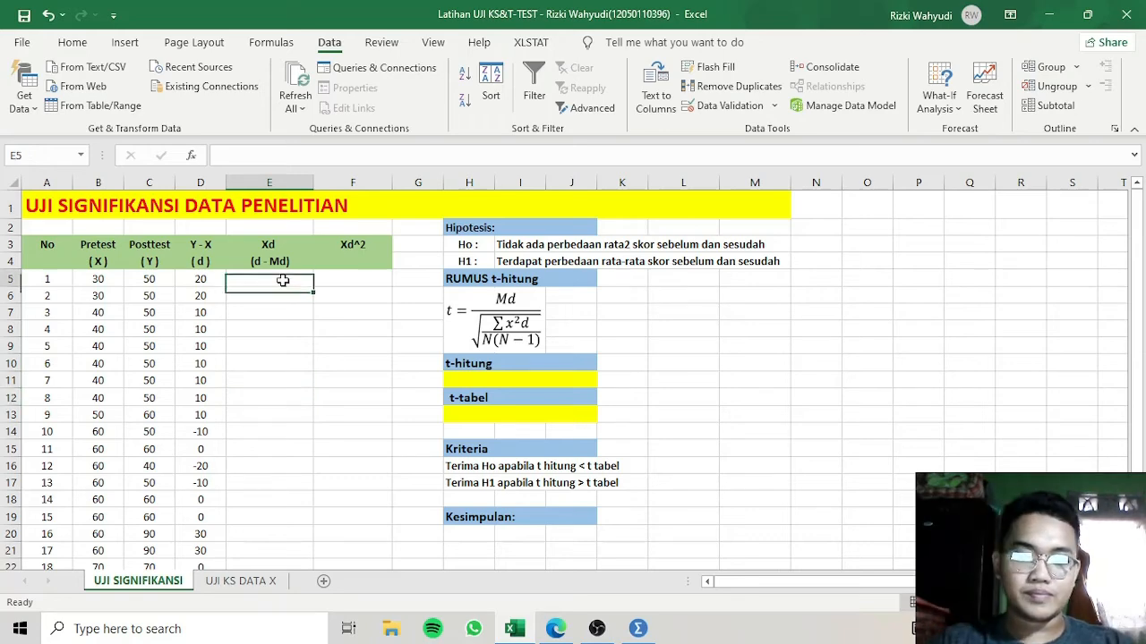
left_click_drag(1143, 283, 1142, 309)
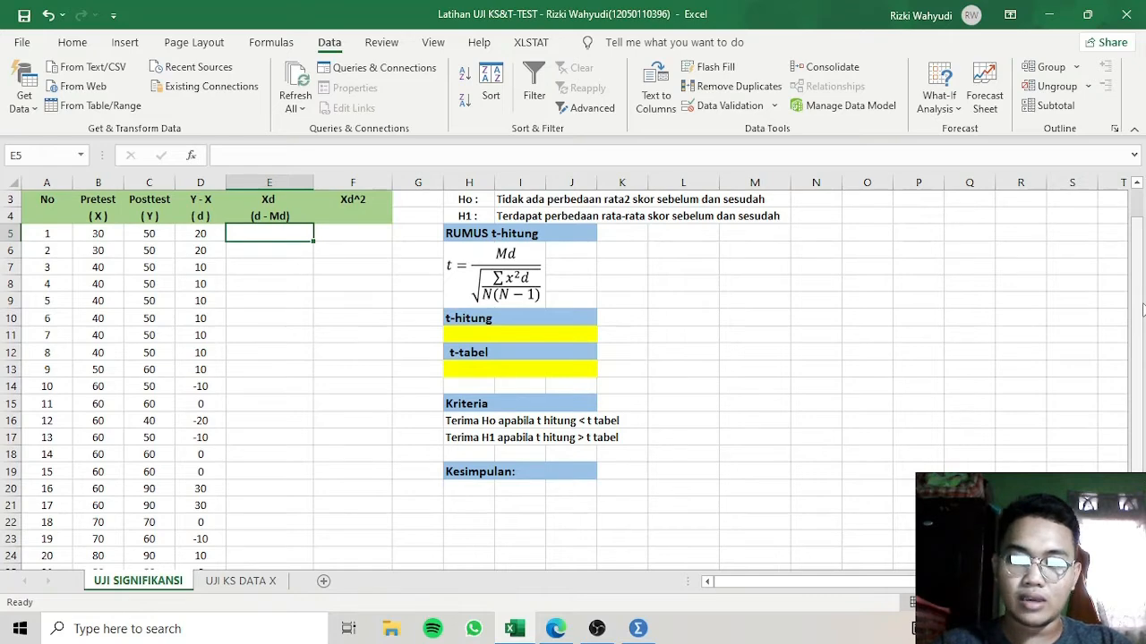
type("=")
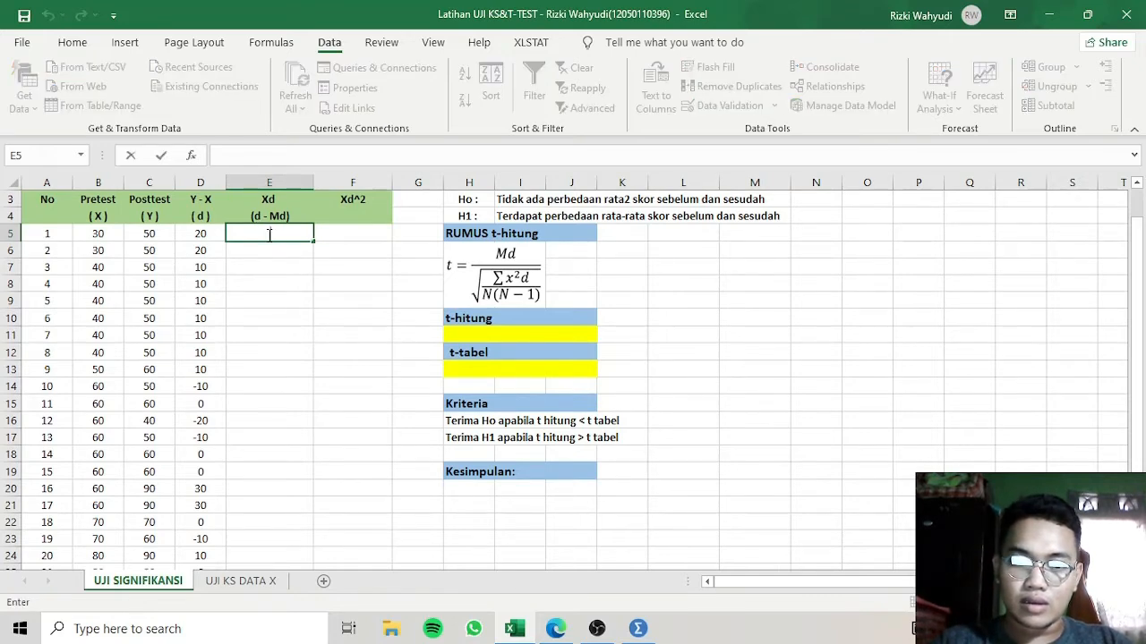
left_click(196, 235)
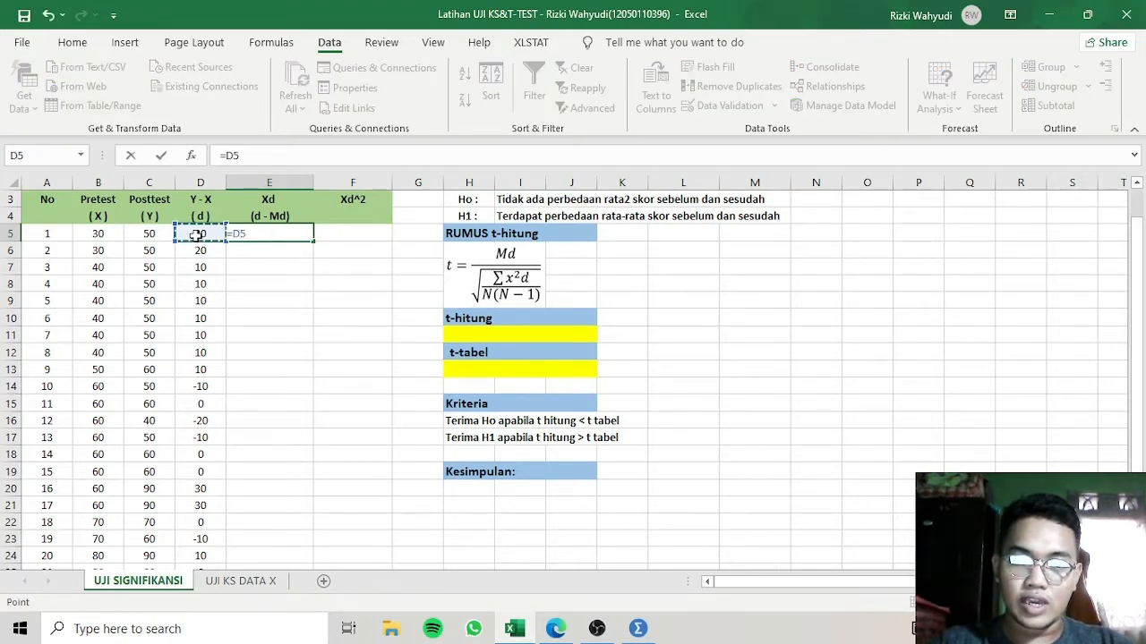
type("-")
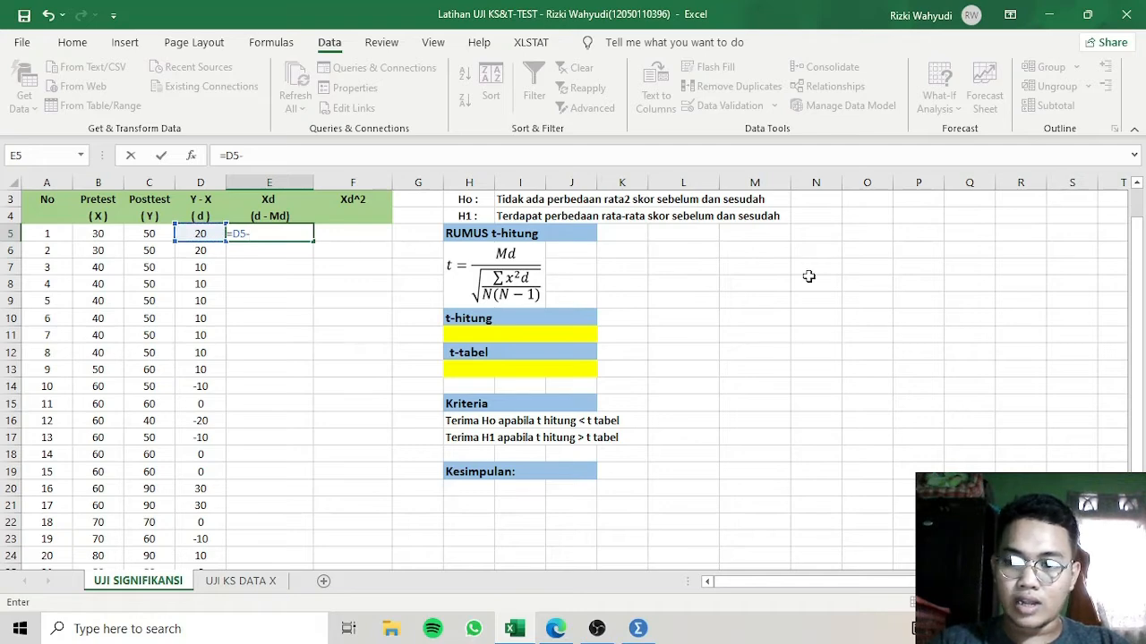
left_click_drag(1140, 307, 1140, 315)
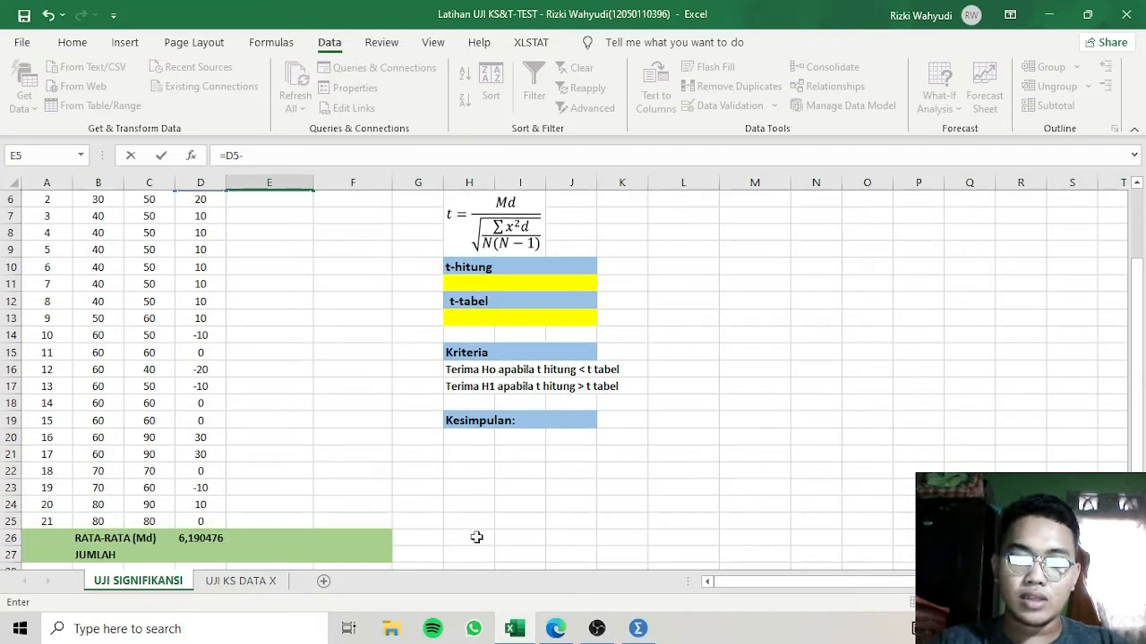
left_click(202, 537)
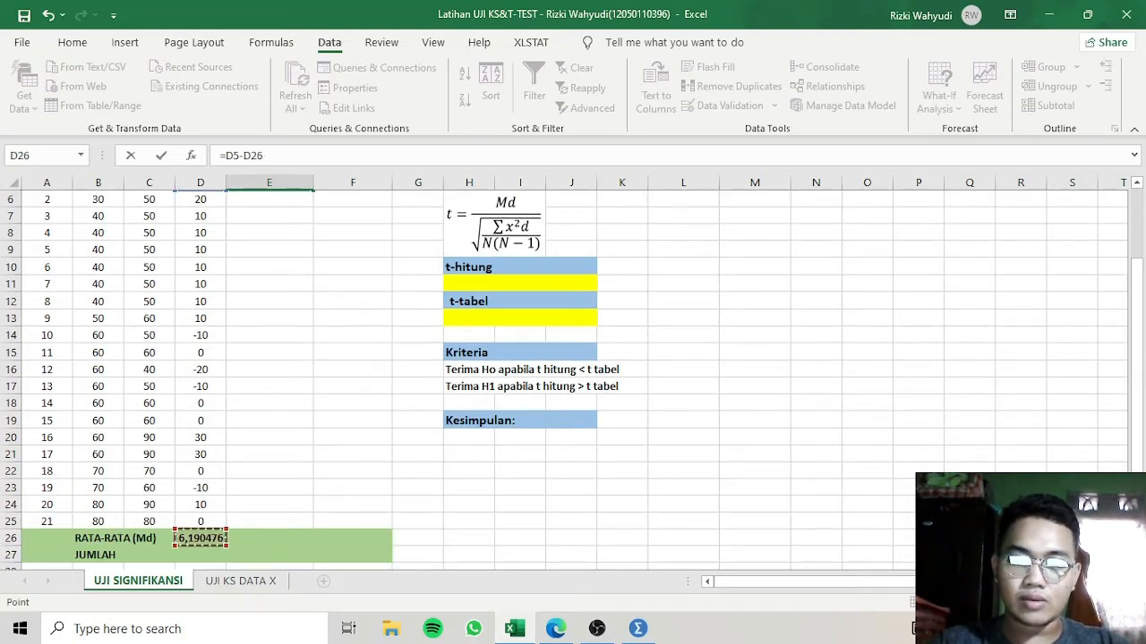
scroll(413, 331, "up", 2)
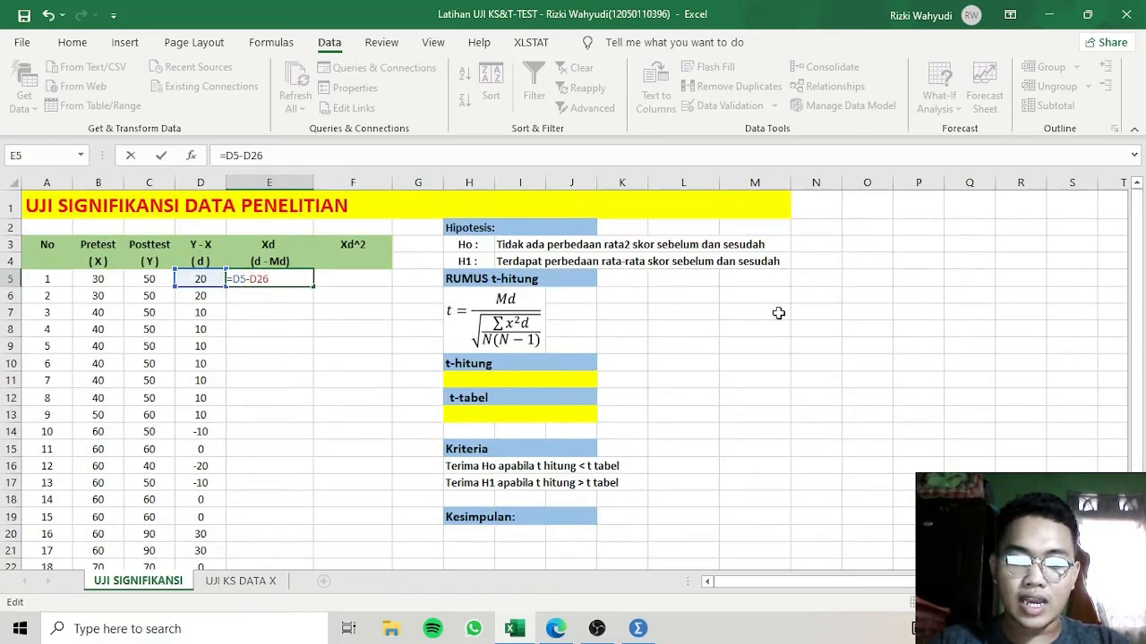
type("$D")
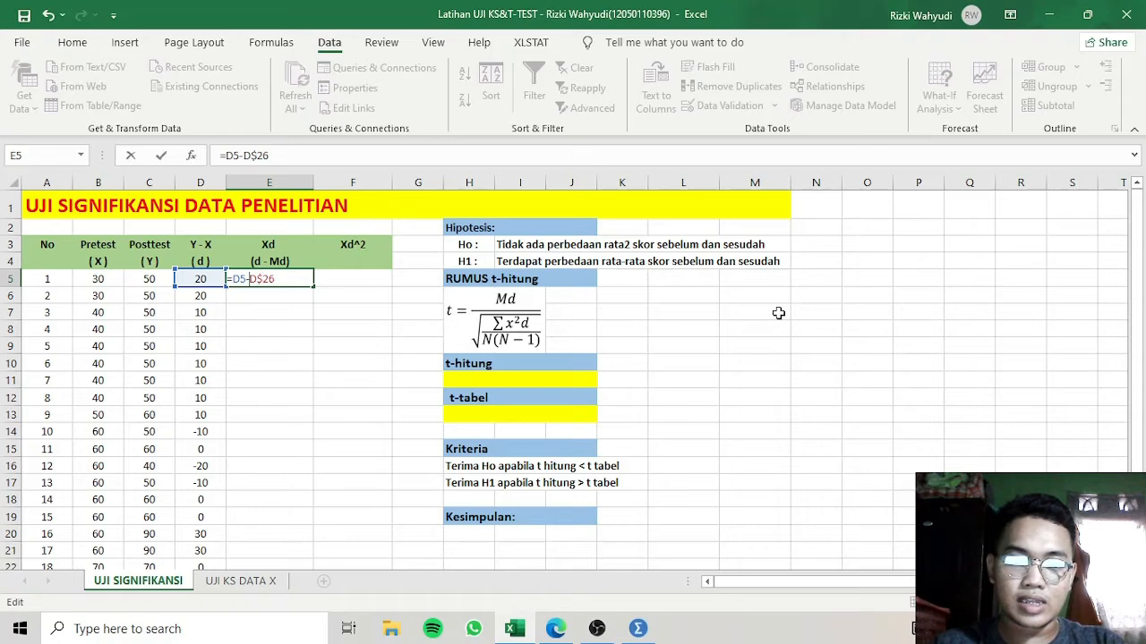
type("$")
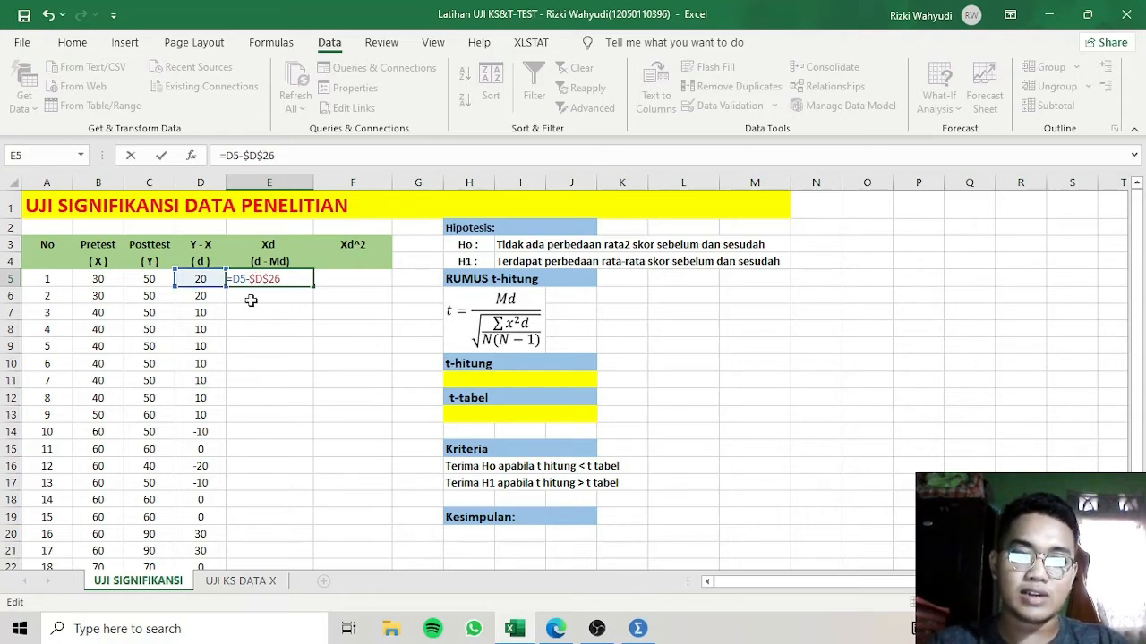
key("Return")
left_click(270, 281)
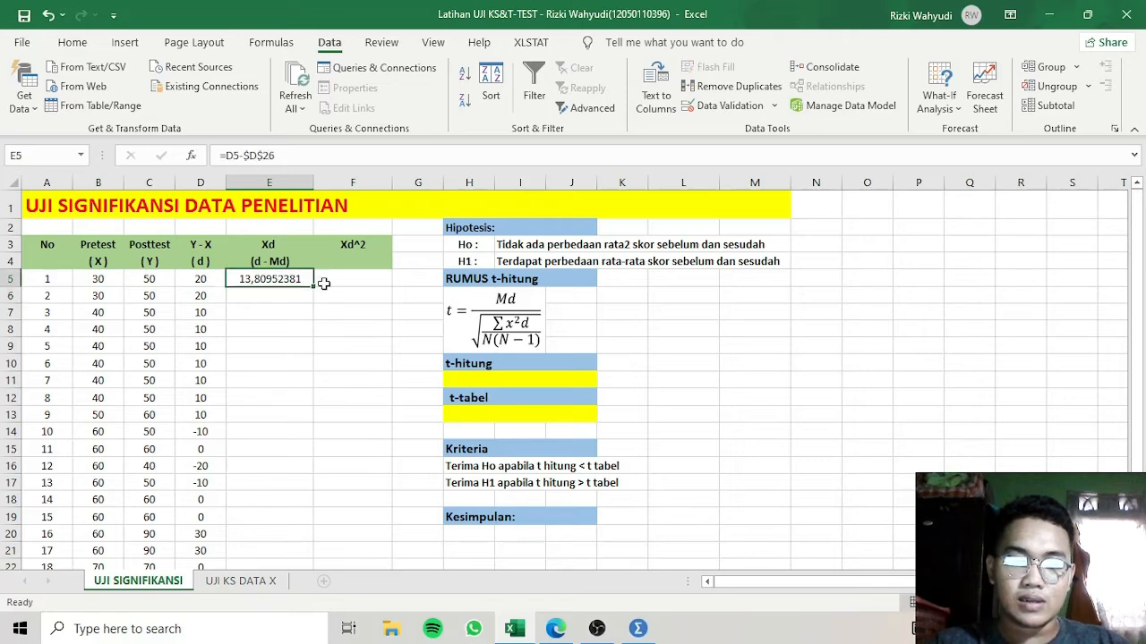
left_click_drag(315, 286, 251, 517)
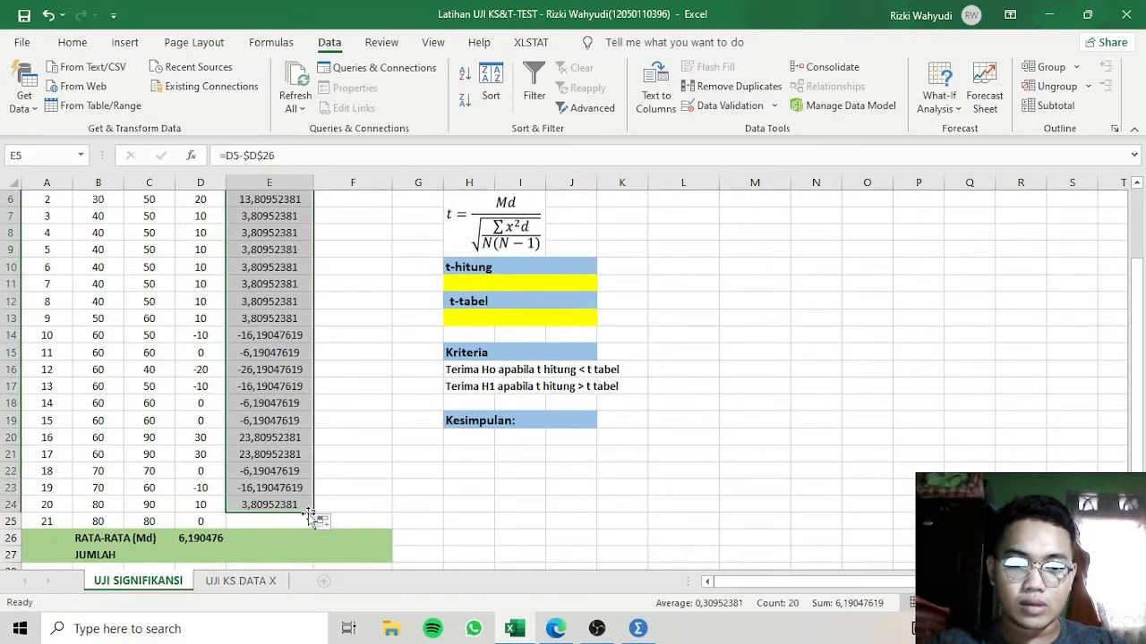
scroll(315, 514, "up", 1)
key("ctrl+z")
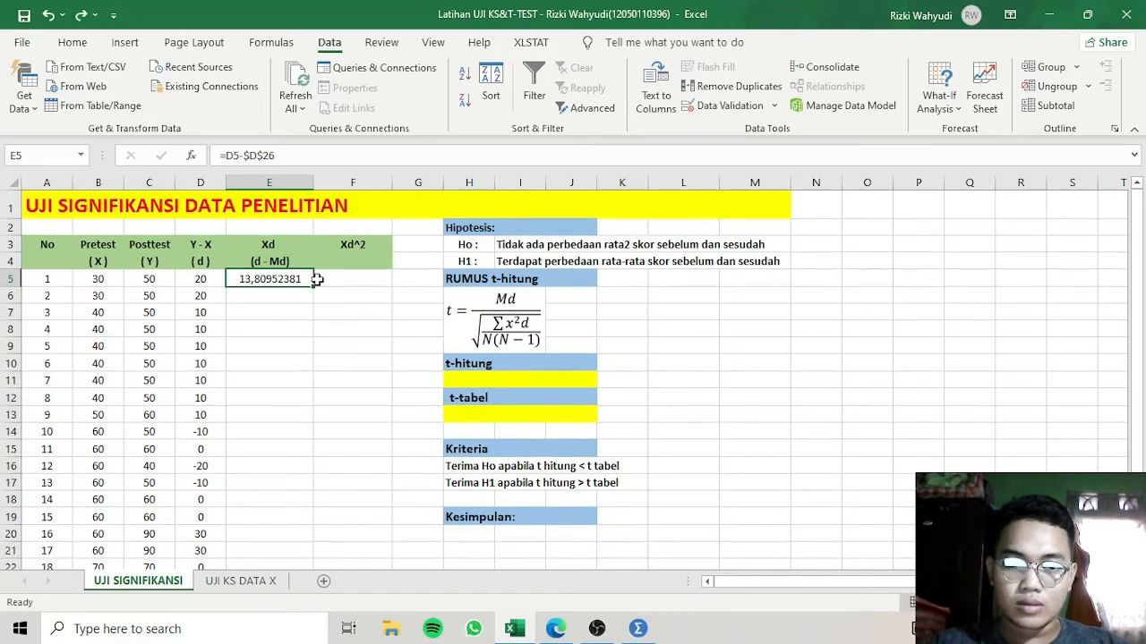
- Fill the Xd formula from E5 down through E25
left_click_drag(315, 285, 281, 521)
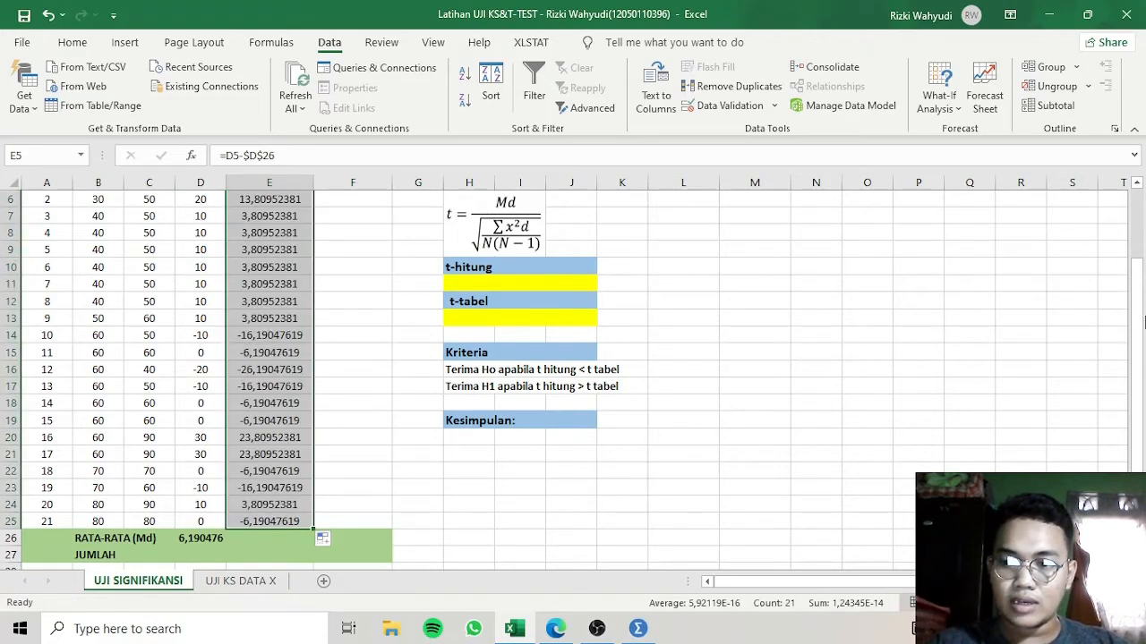
- Calculate the squared deviation Xd^2 in F5 with =E5^2 and fill the formula through F25
left_click_drag(1143, 320, 1139, 256)
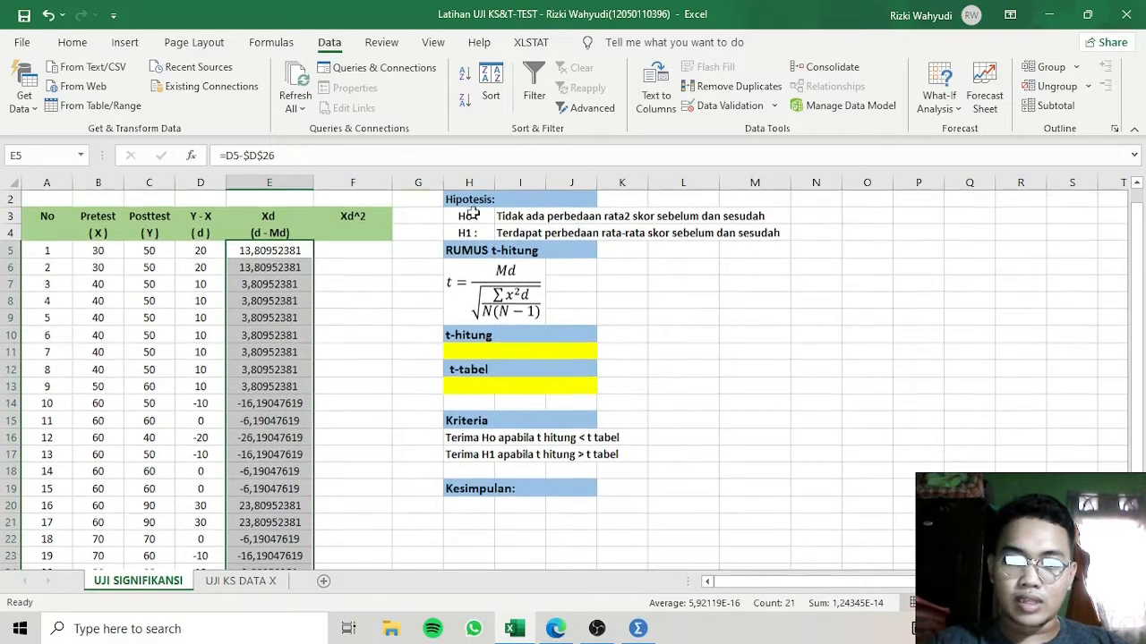
left_click(361, 250)
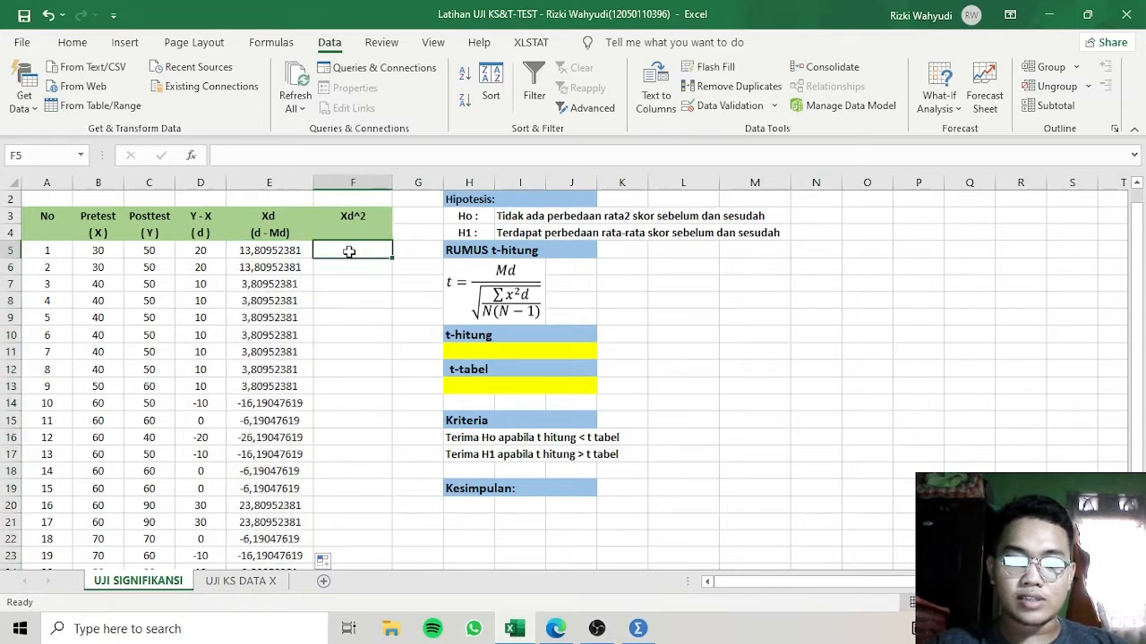
type("=")
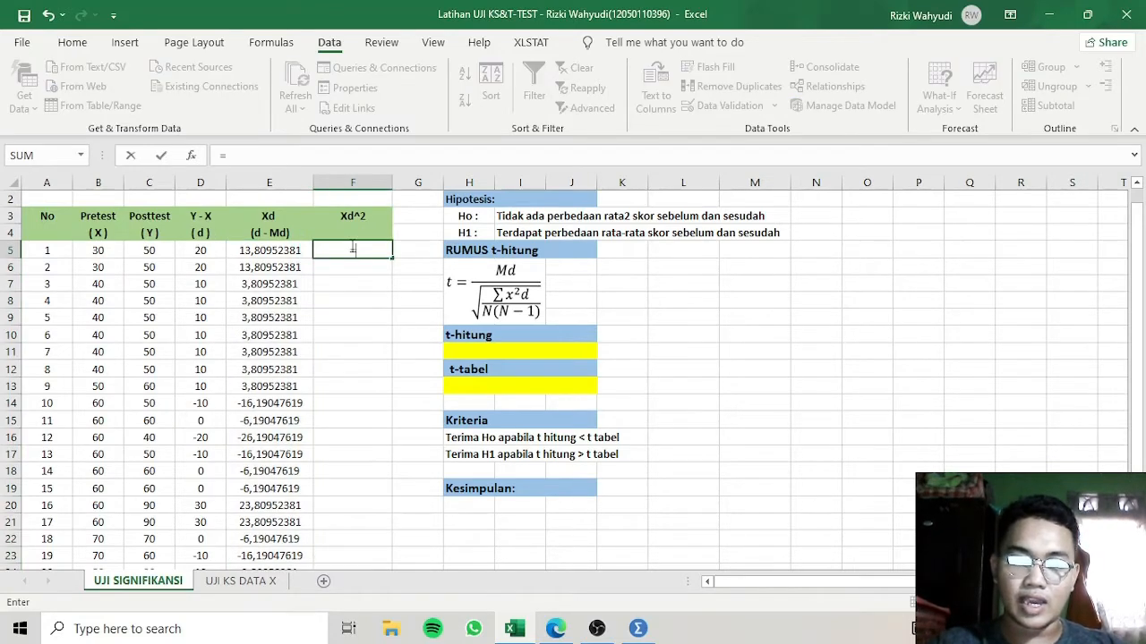
left_click(285, 250)
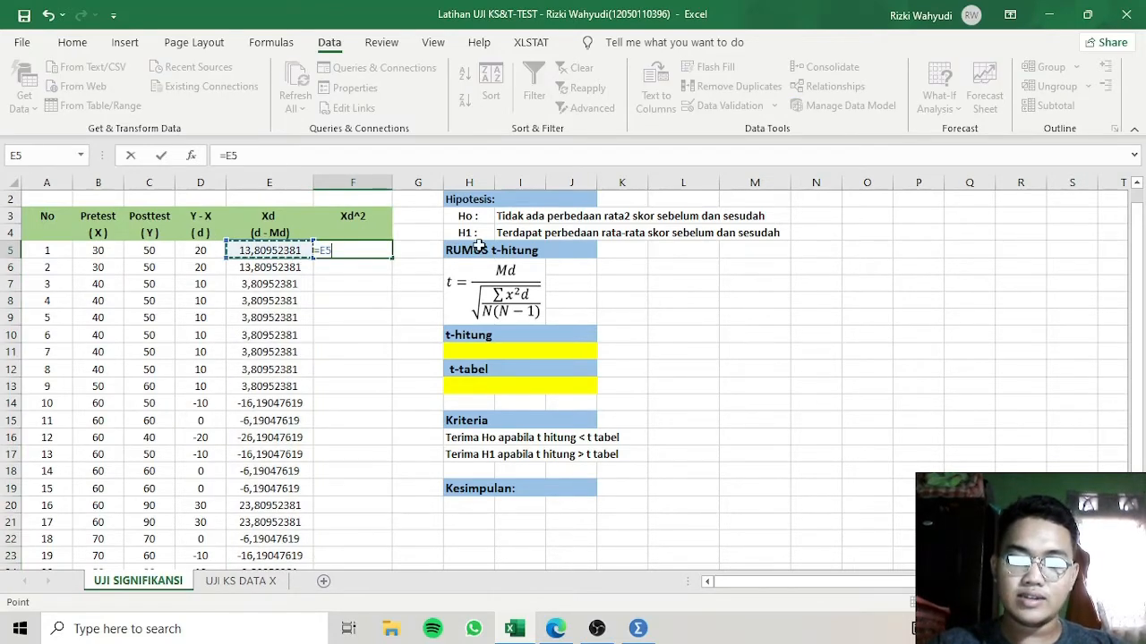
type("^")
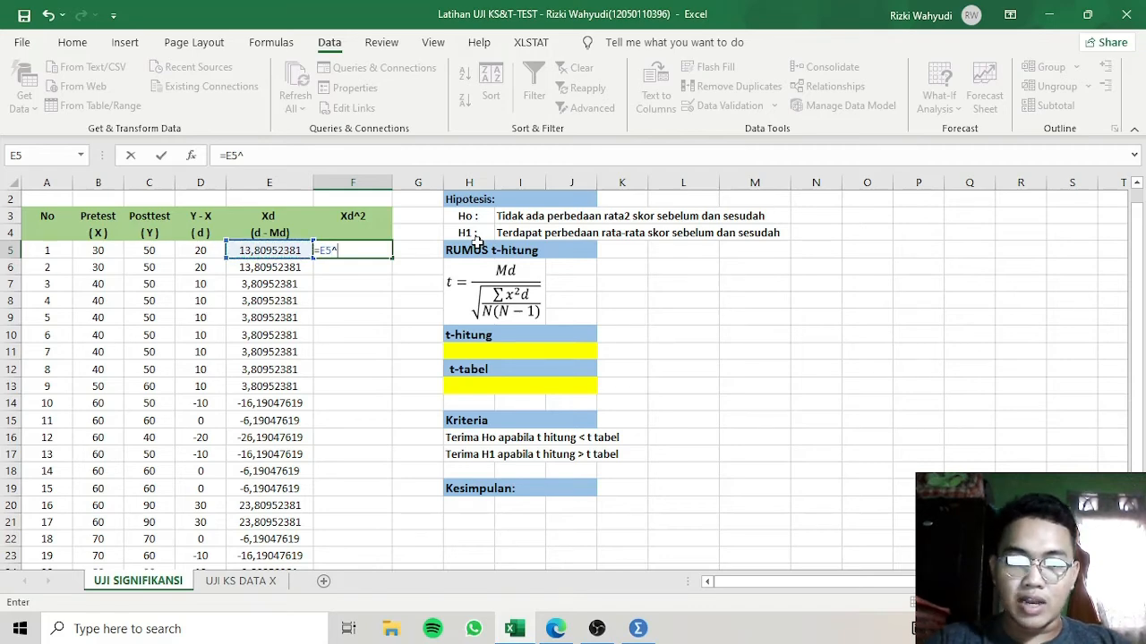
type("2")
key("Return")
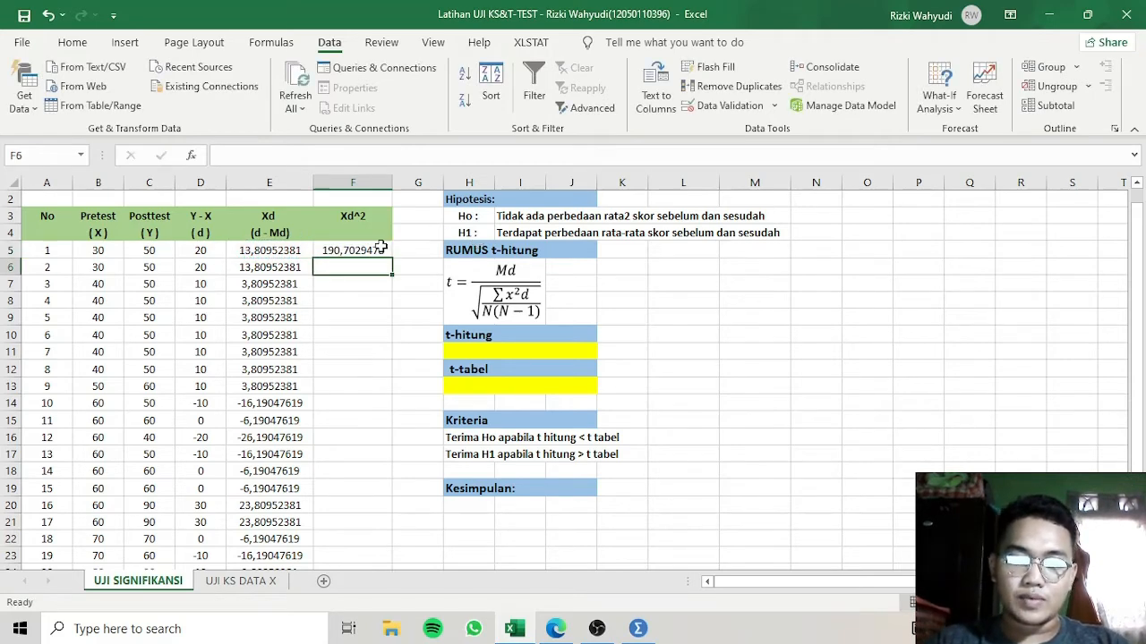
left_click(380, 248)
left_click_drag(392, 258, 374, 540)
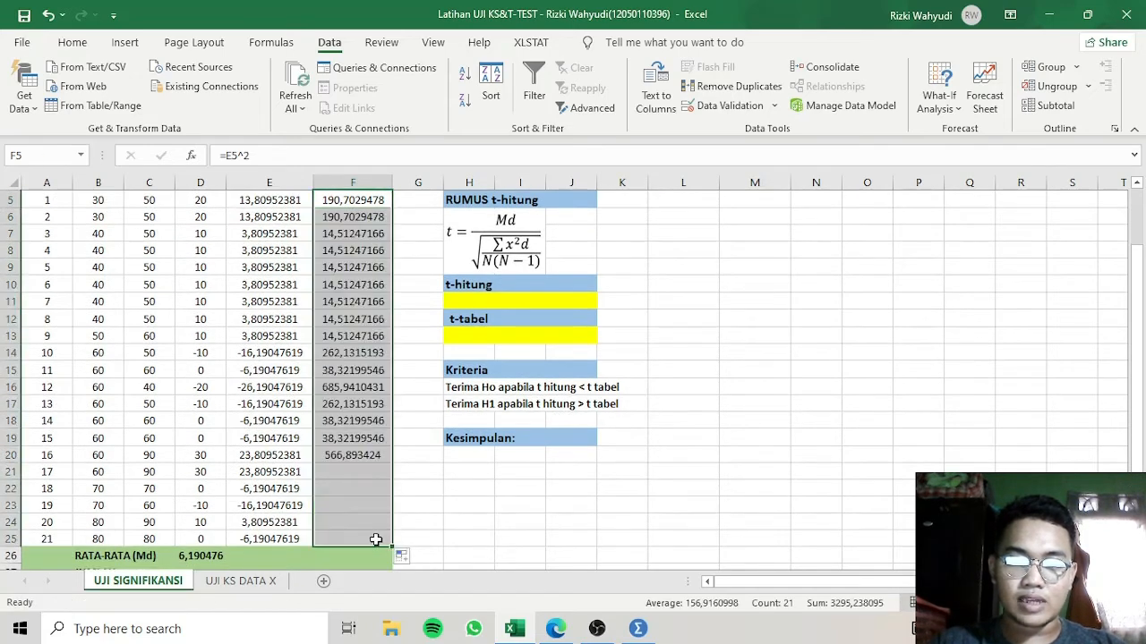
- Total the Xd deviations in the JUMLAH row by entering =SUM(E5:E25) in E27
left_click(454, 520)
key("Down")
key("Down")
key("Down")
key("Down")
key("Down")
key("Down")
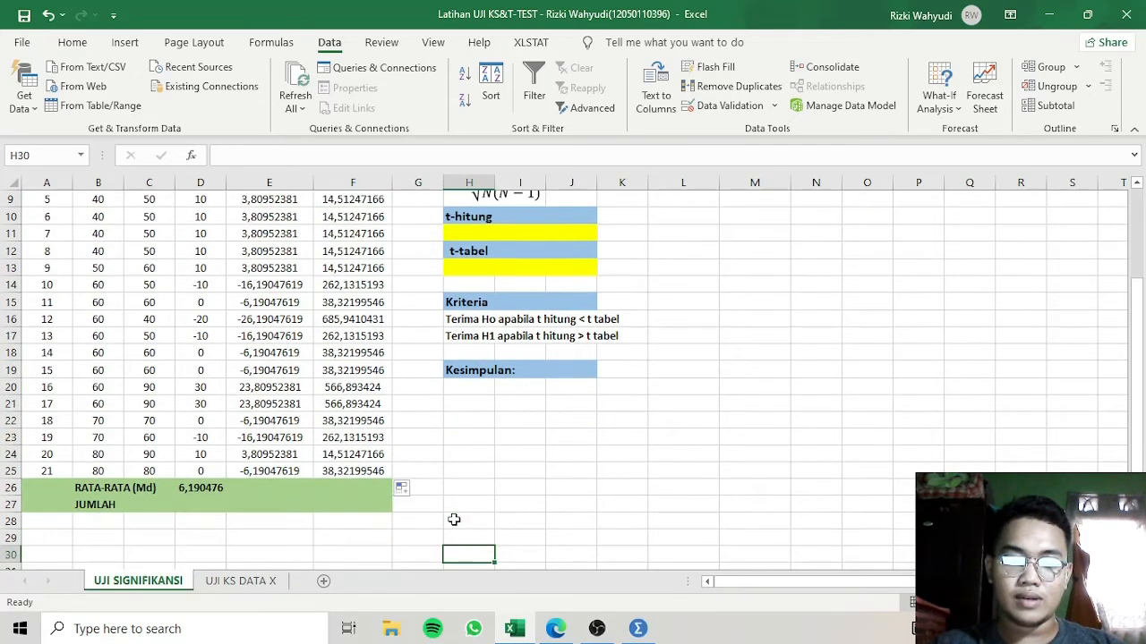
key("Up")
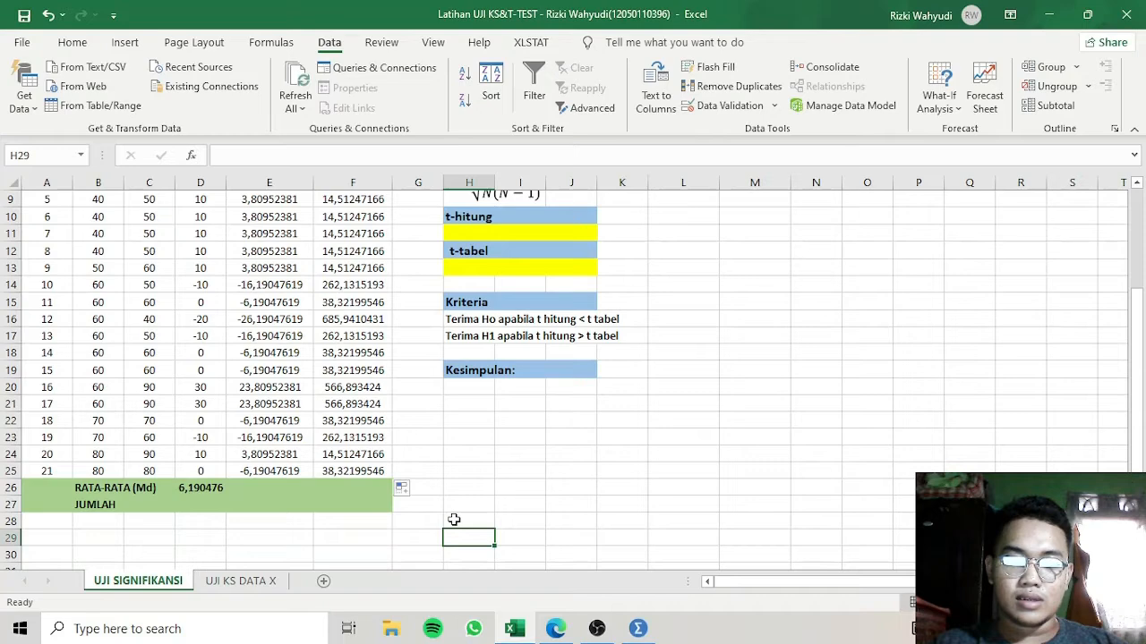
left_click(286, 504)
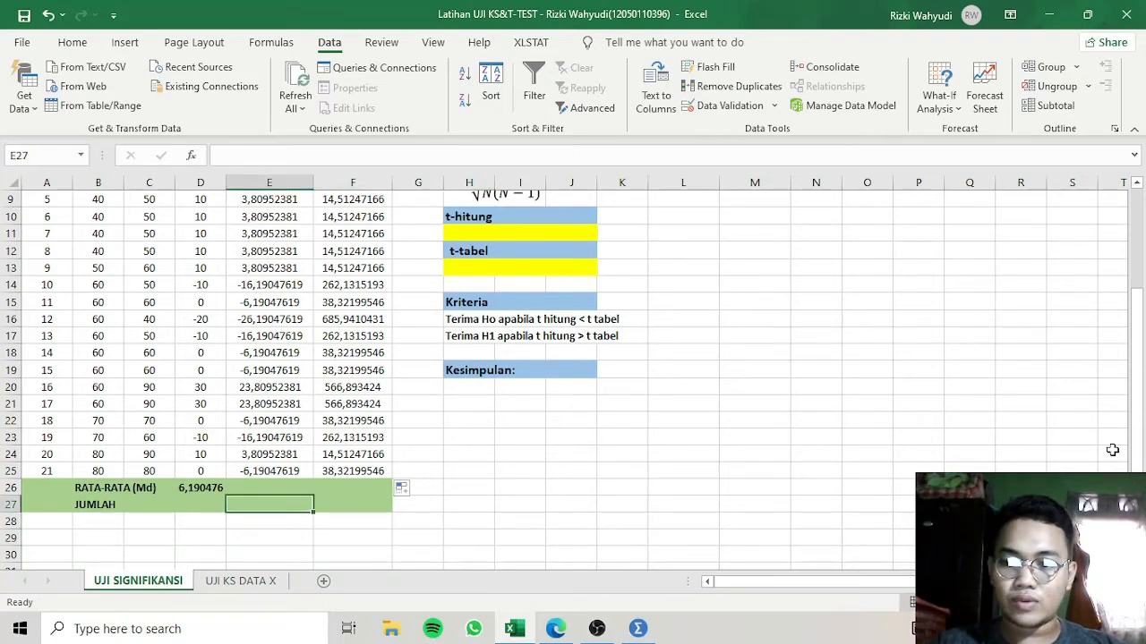
left_click_drag(1137, 333, 1142, 231)
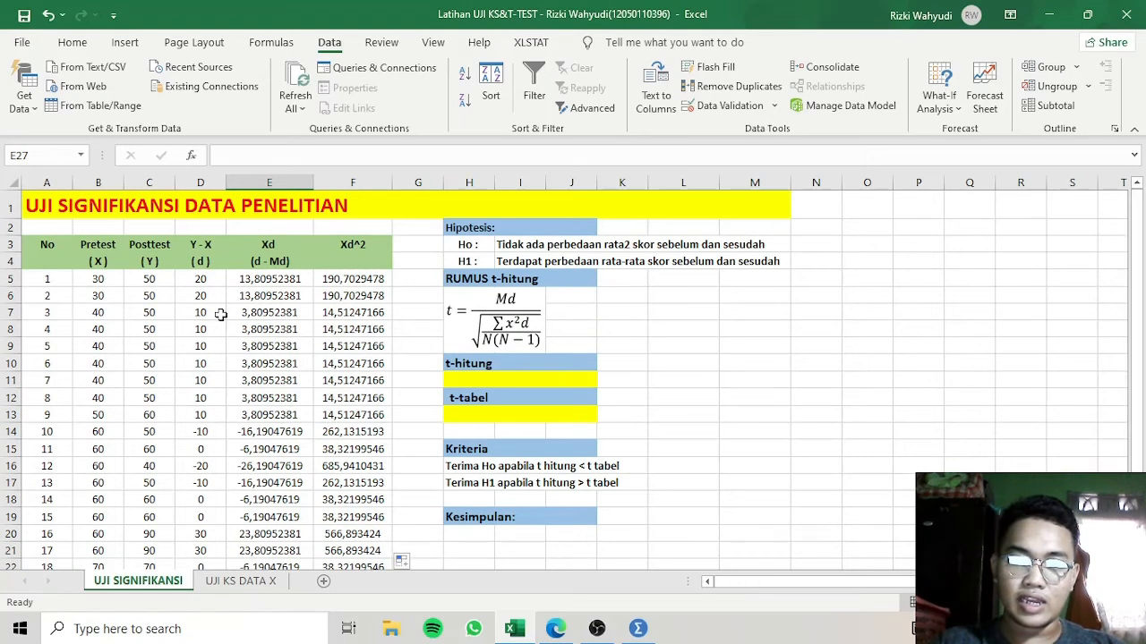
left_click_drag(271, 281, 266, 565)
left_click(253, 537)
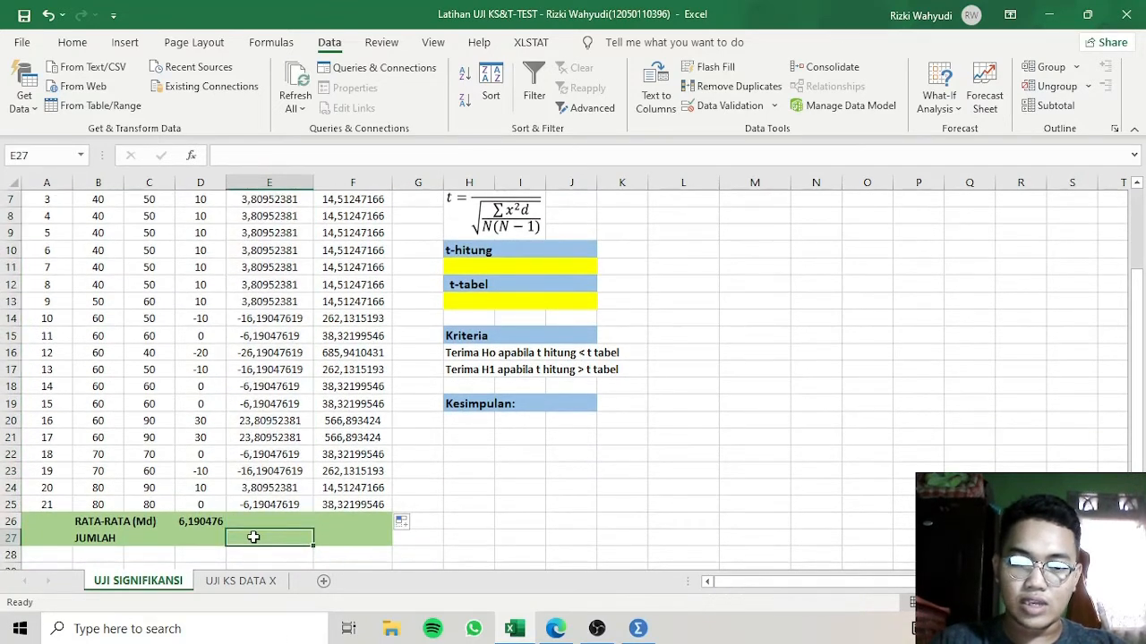
type("=")
key("Caps_Lock")
type("sum(")
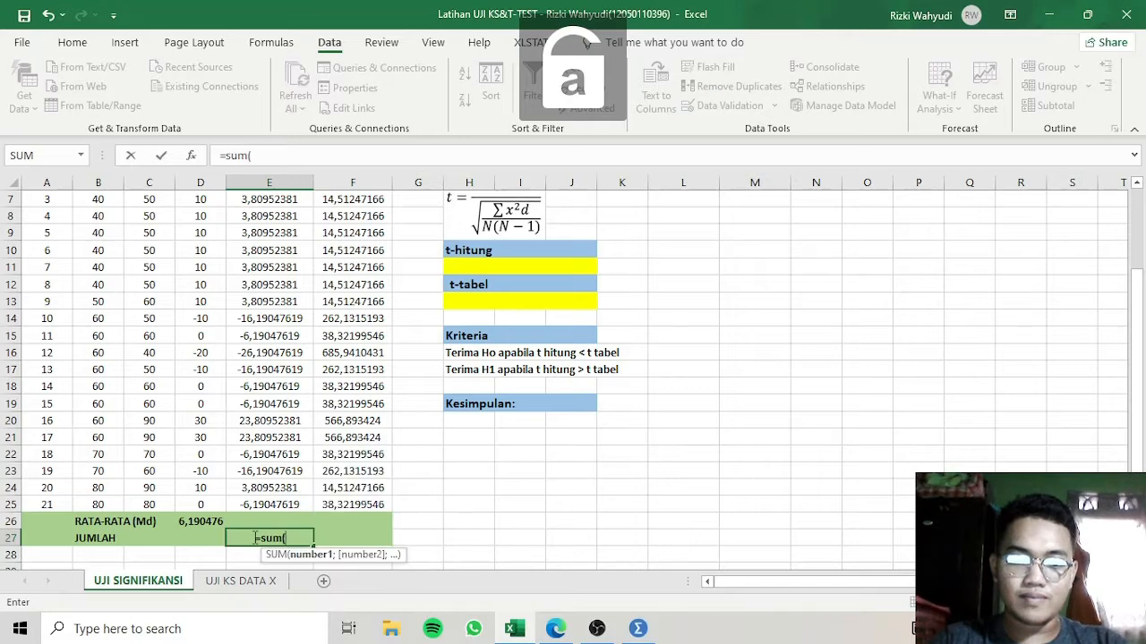
left_click(294, 505)
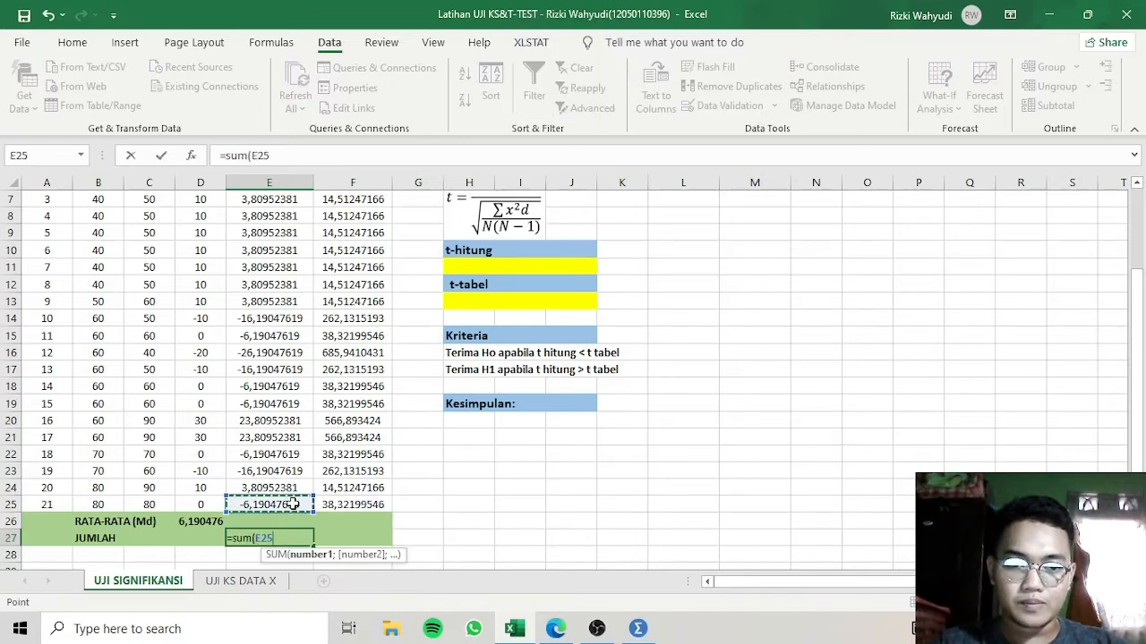
left_click_drag(293, 505, 291, 217)
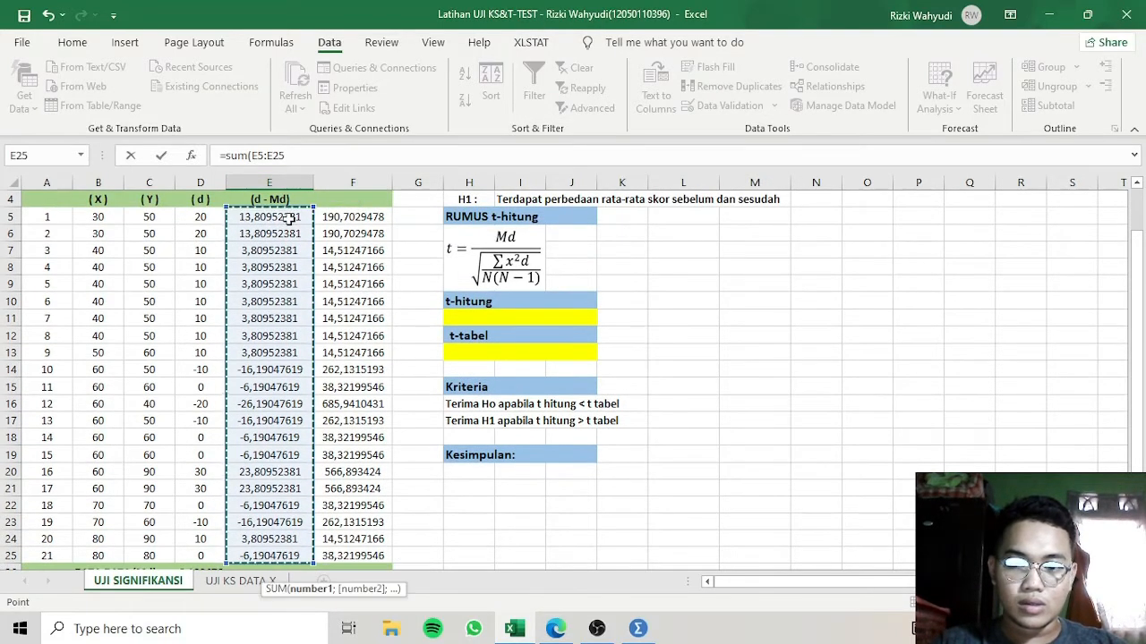
key("Return")
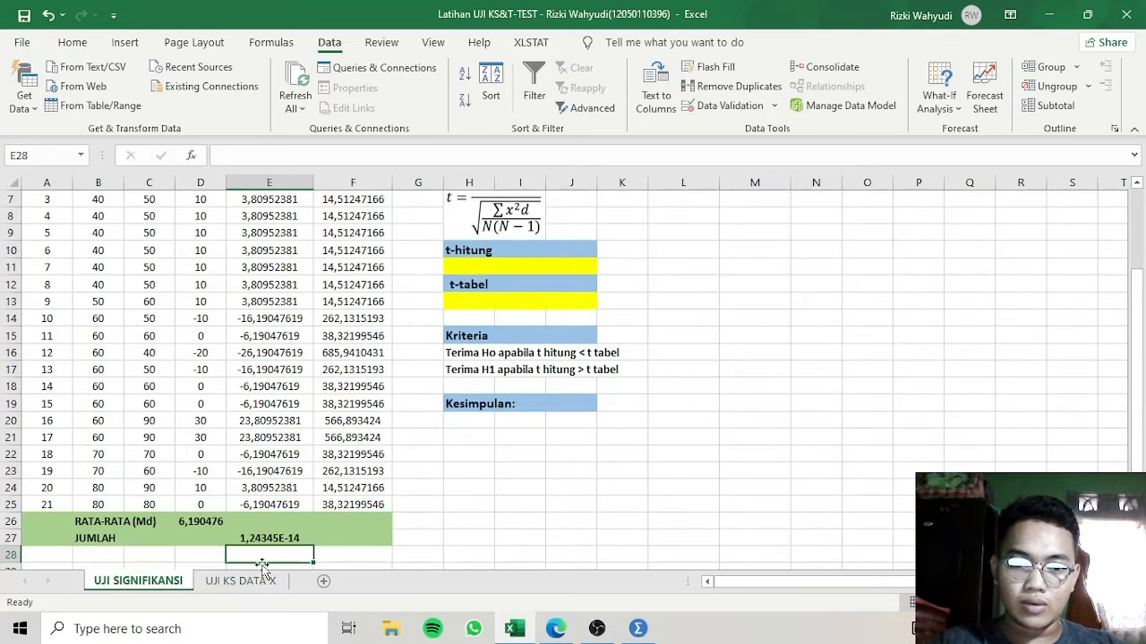
- Clear the Xd total in E27 and enter the formula =SUM(E5:E25) again
left_click(303, 537)
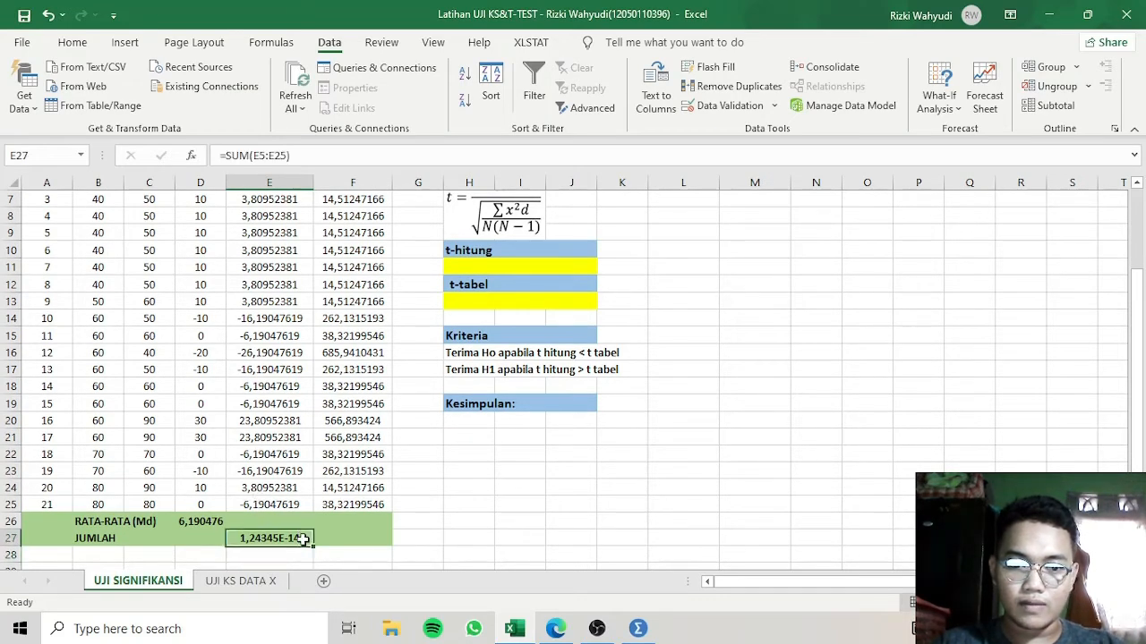
key("Delete")
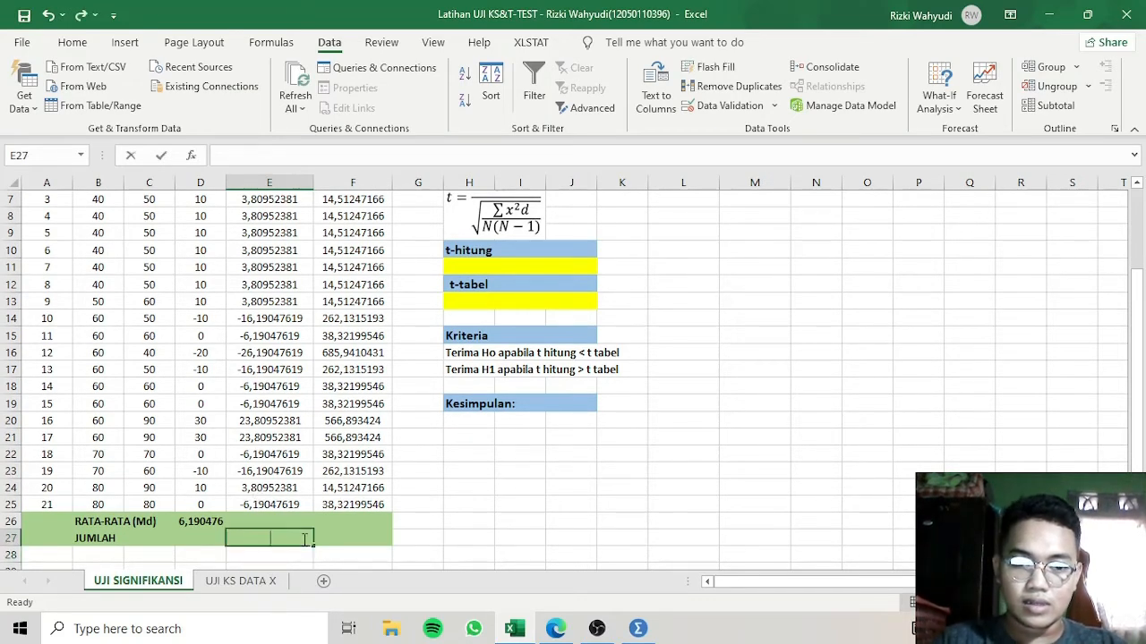
key("Caps_Lock")
type("=SUM(")
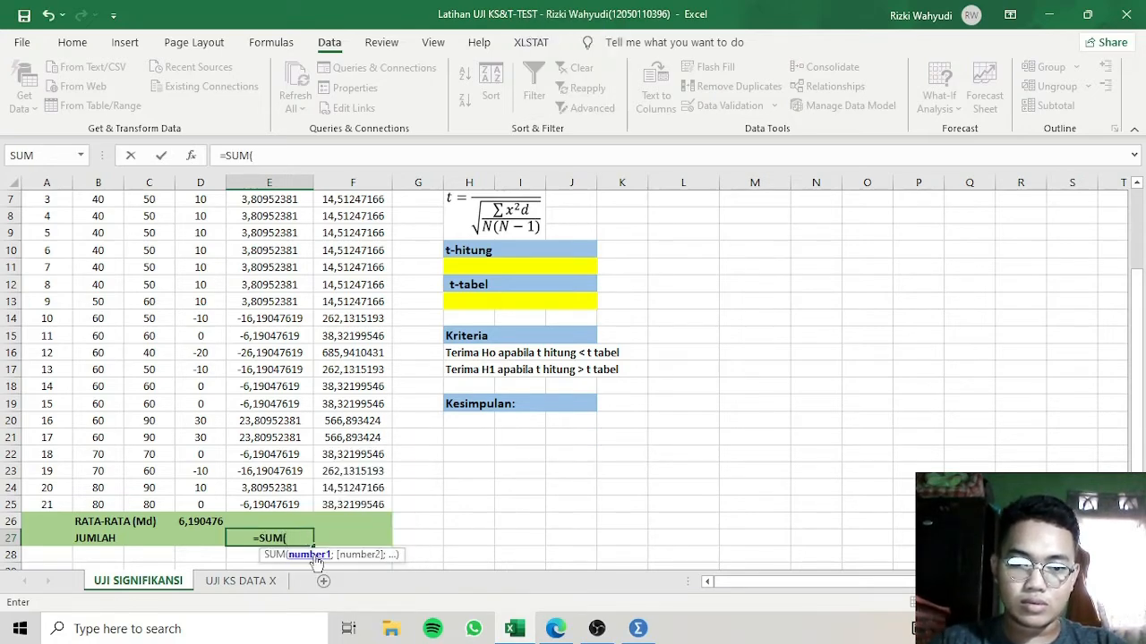
left_click_drag(1134, 376, 1132, 316)
left_click_drag(287, 253, 275, 465)
key("Return")
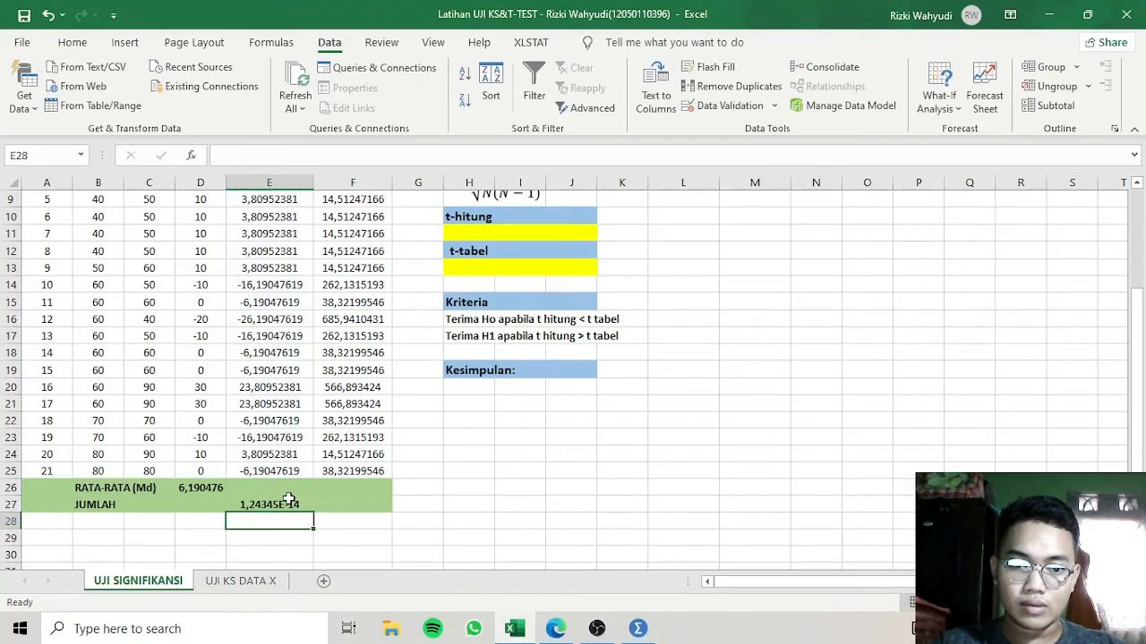
left_click(287, 501)
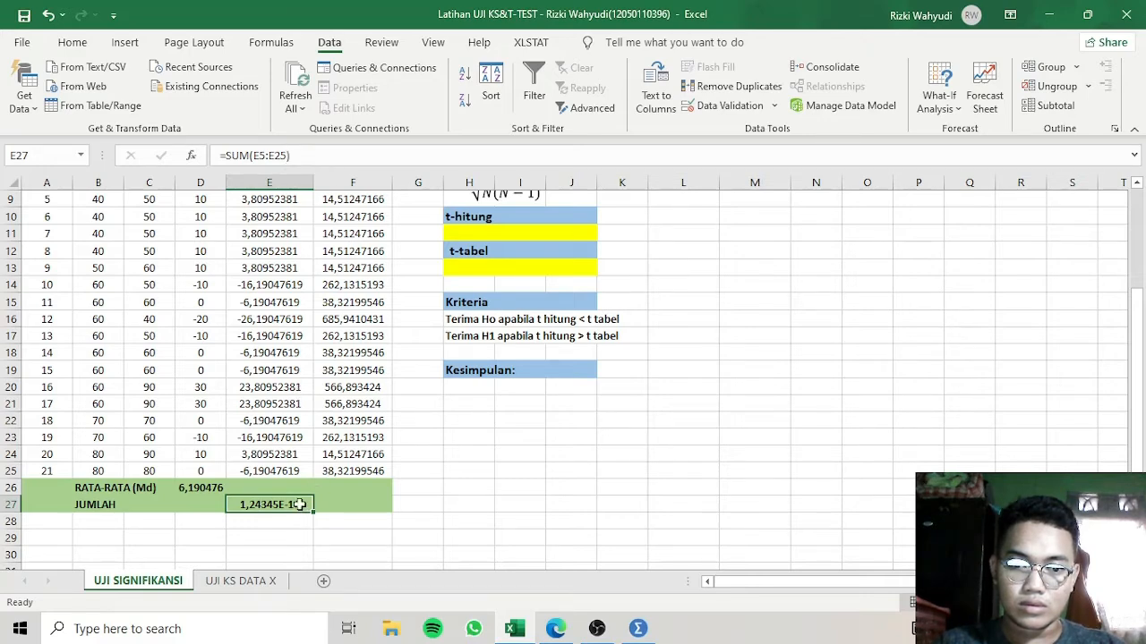
- Copy the E27 sum formula across to F27 to total the Xd^2 column
left_click(347, 505)
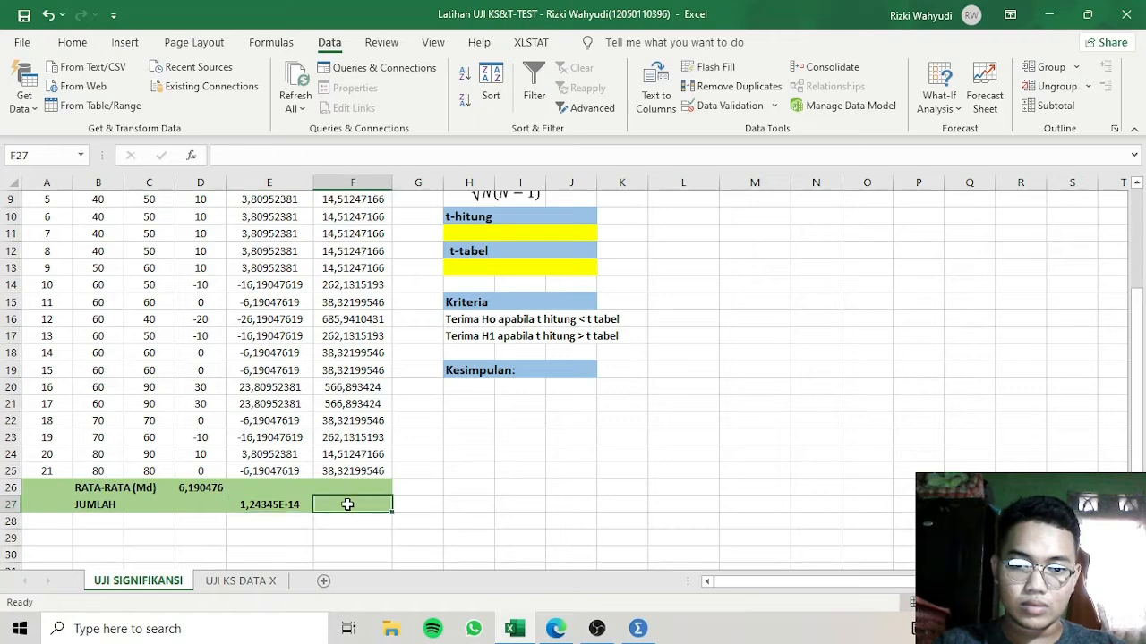
left_click_drag(390, 471, 353, 488)
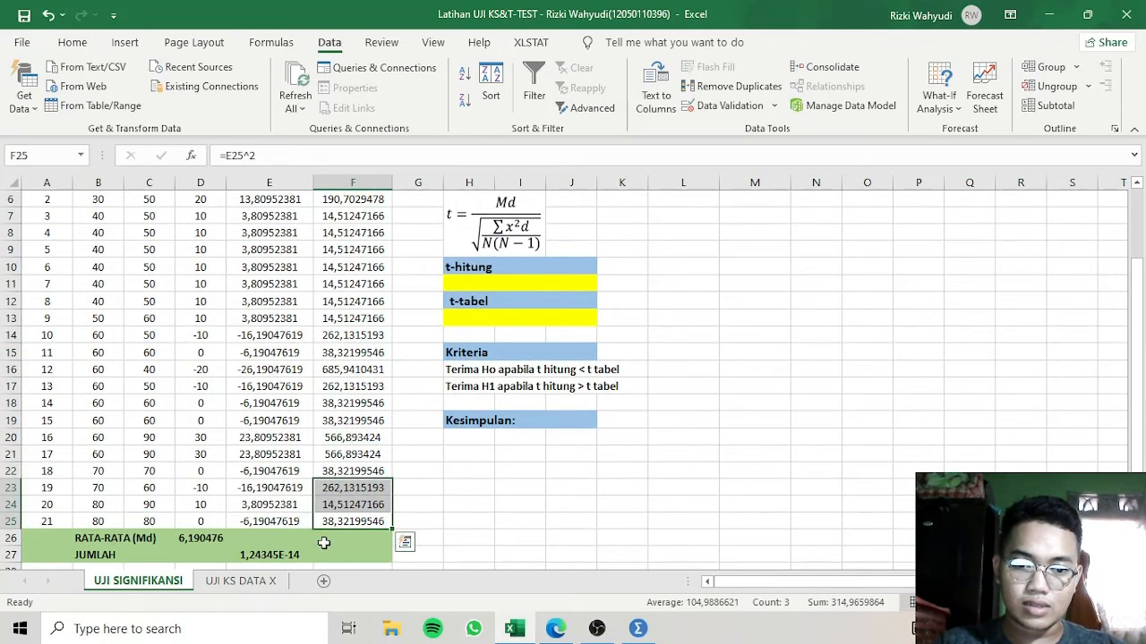
left_click(296, 555)
left_click_drag(312, 560, 391, 562)
left_click(480, 523)
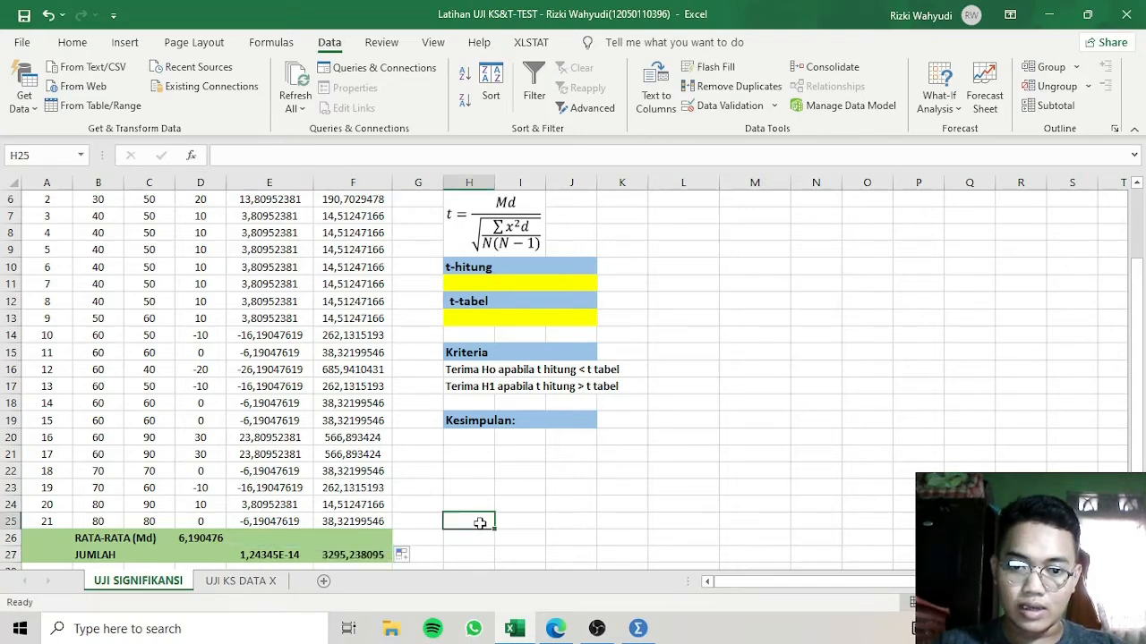
- Check the Xd total formula in E27 and shorten it to =SUM(E5)
scroll(480, 522, "down", 1)
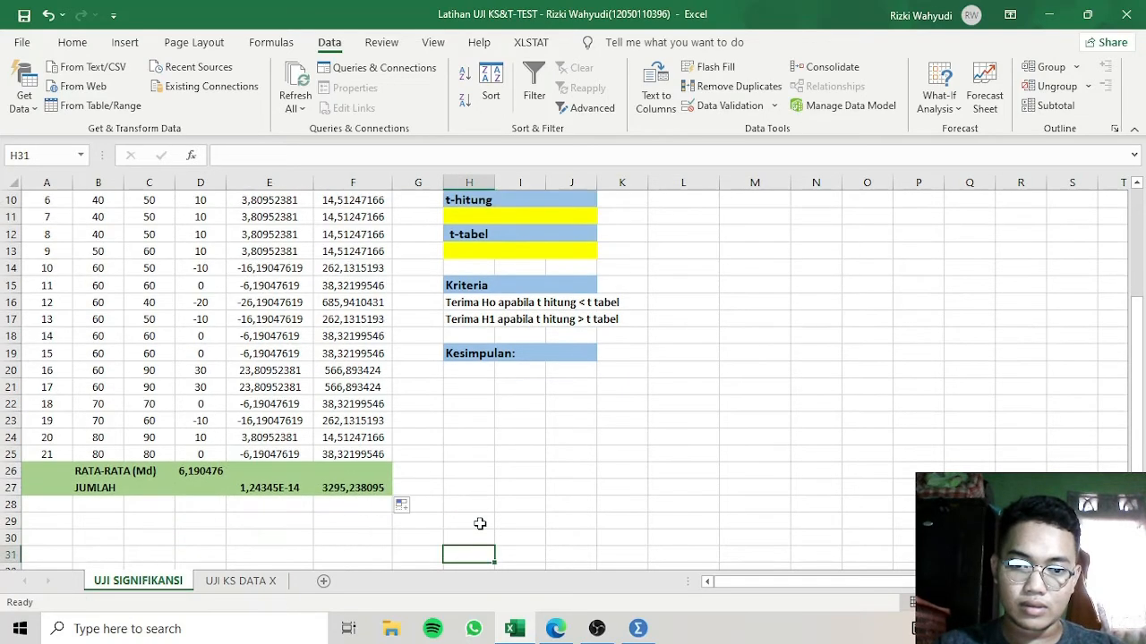
left_click(298, 488)
double_click(299, 487)
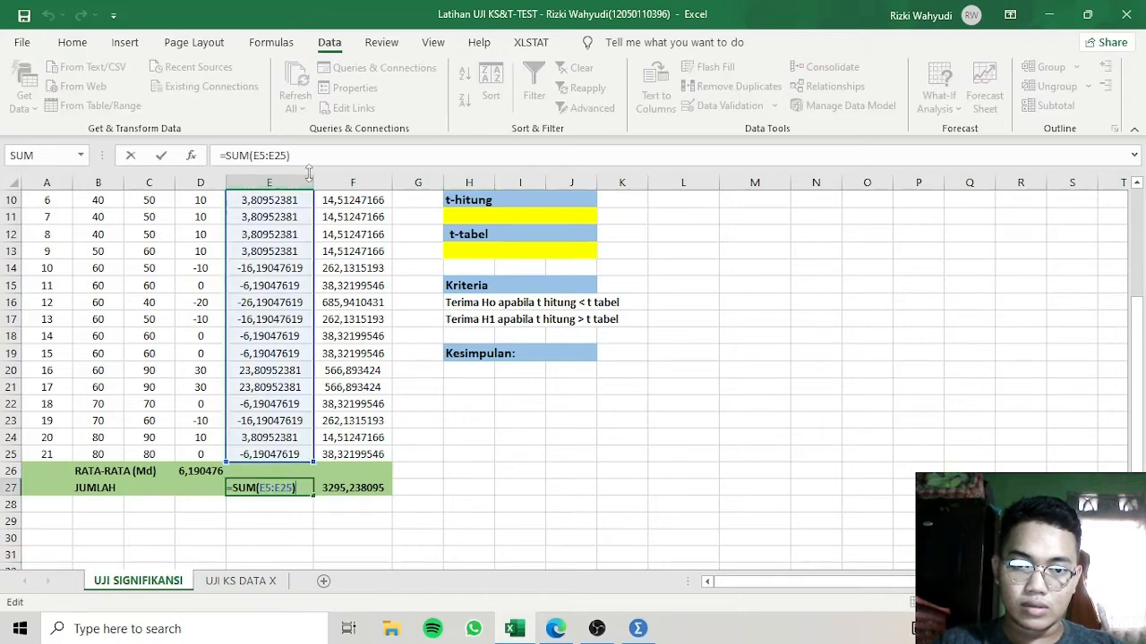
left_click(365, 410)
left_click(287, 488)
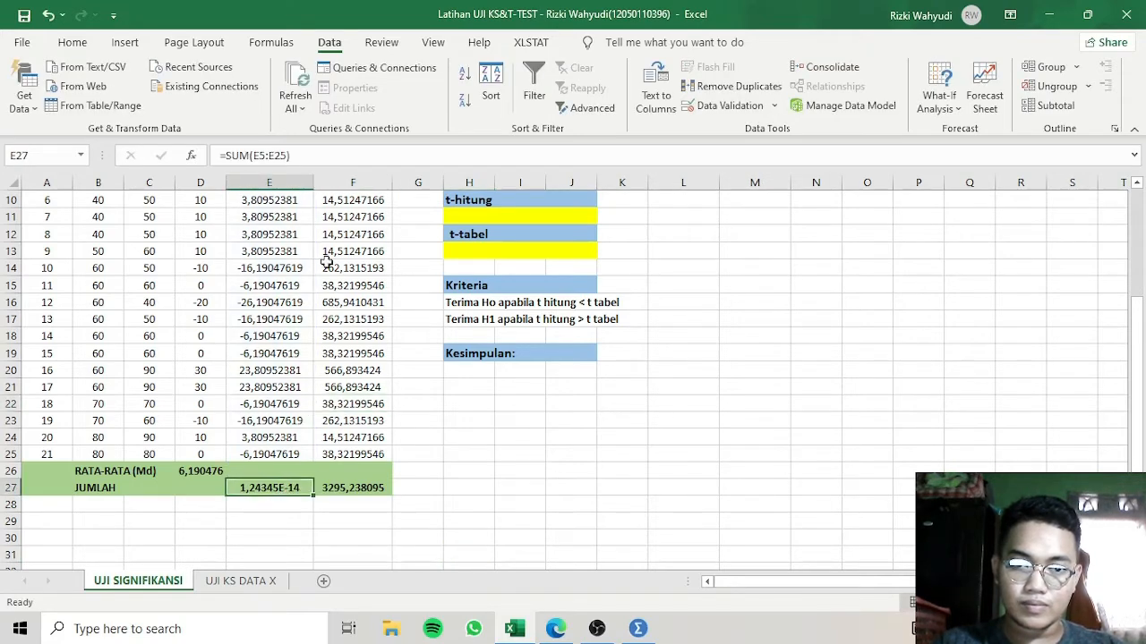
left_click_drag(314, 182, 313, 182)
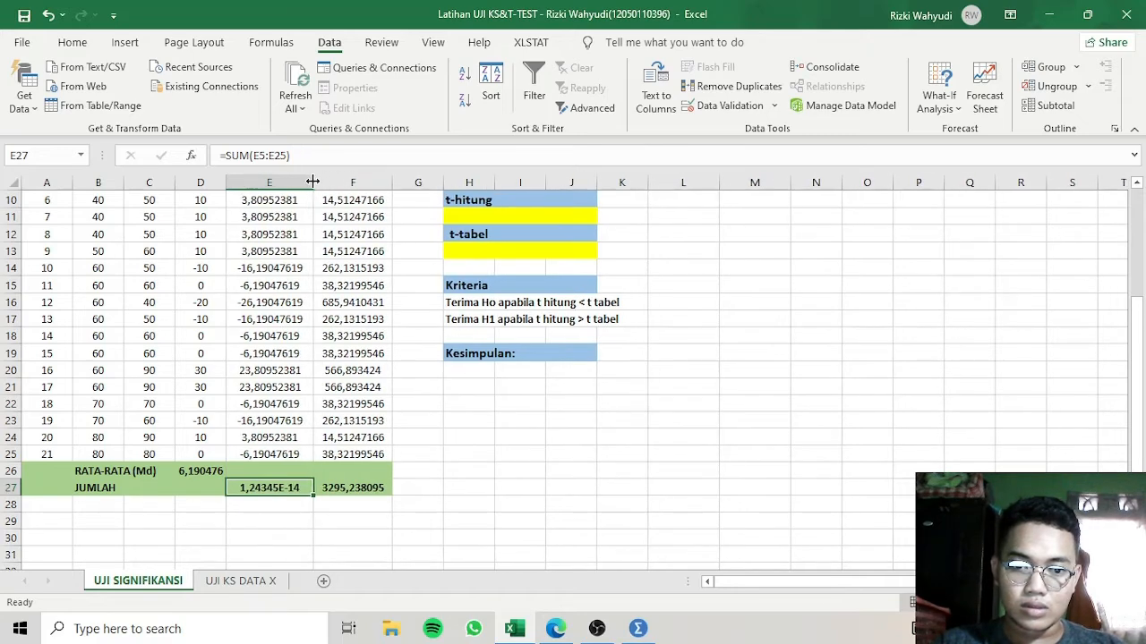
double_click(297, 488)
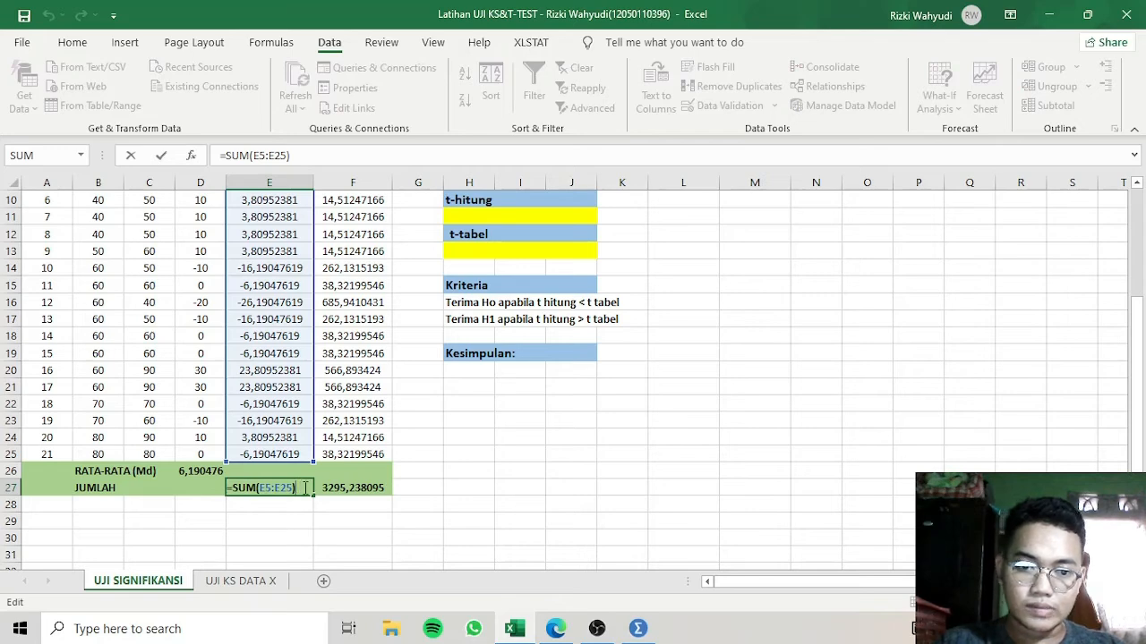
key("BackSpace")
key("BackSpace")
key("BackSpace")
key("BackSpace")
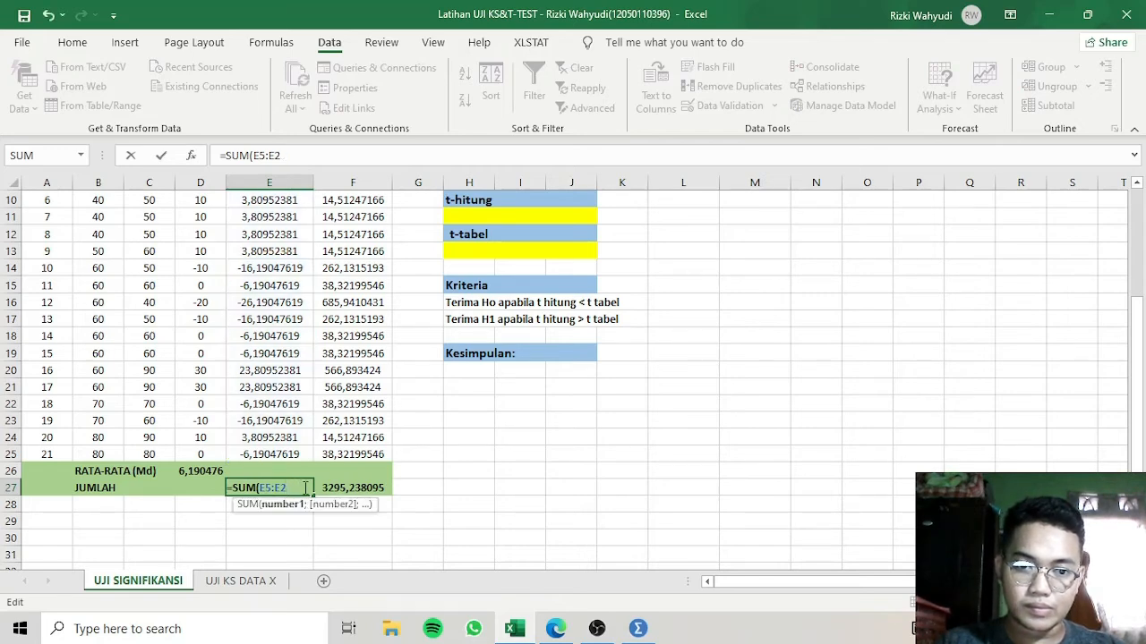
left_click(294, 325)
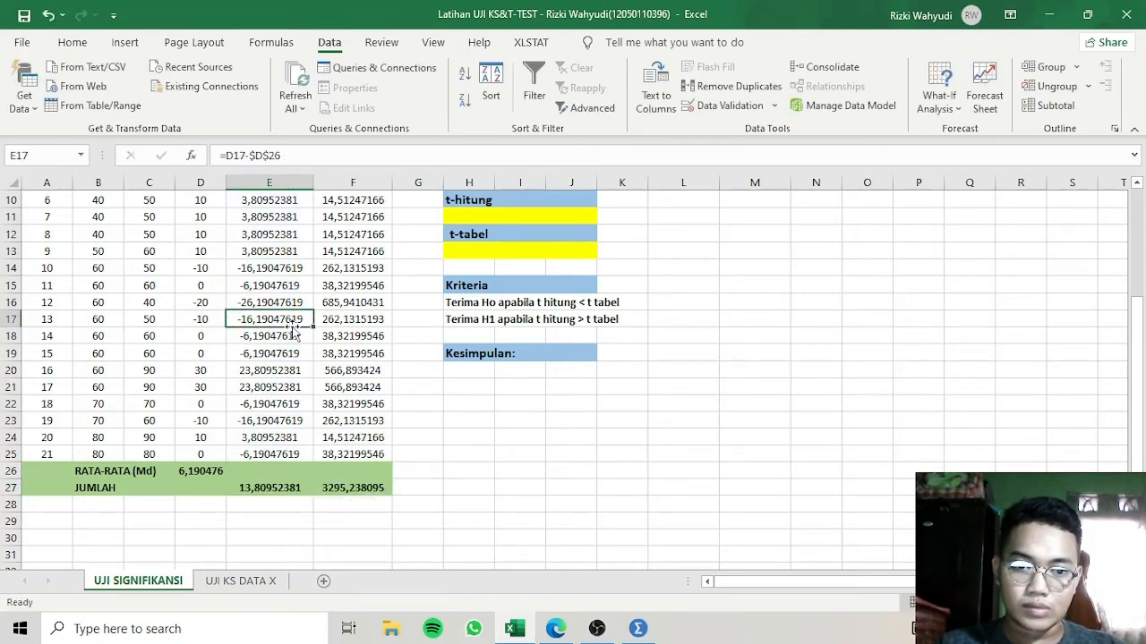
- Reselect the full Xd range in the E27 total so the formula reads =SUM(E5:E25)
key("Up")
key("ctrl+Up")
key("Down")
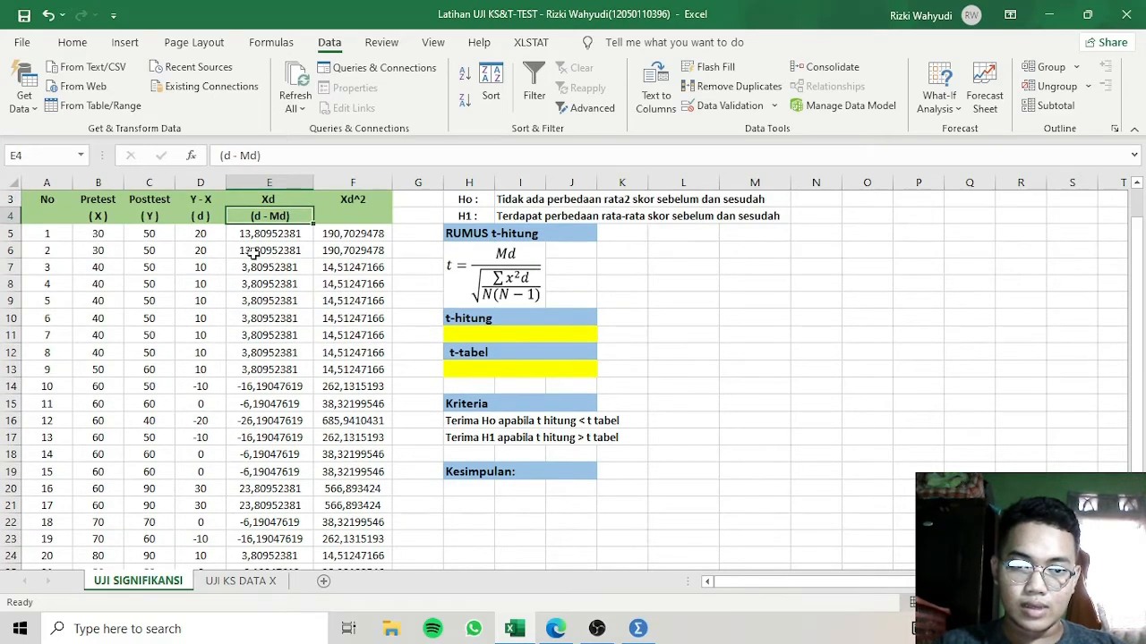
left_click_drag(241, 235, 299, 504)
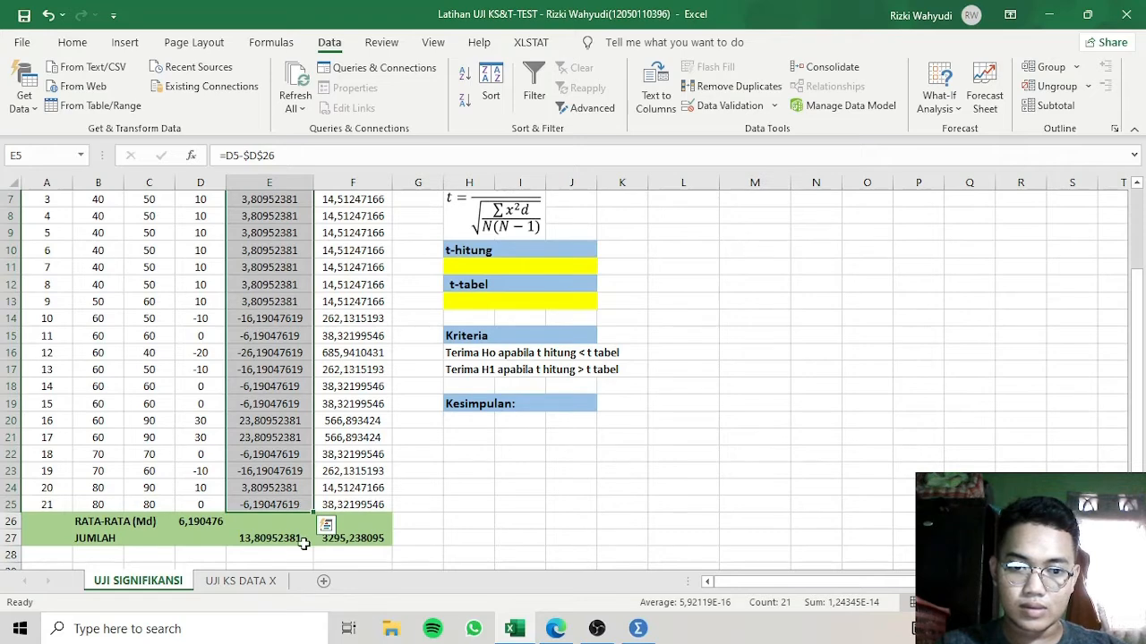
left_click(304, 545)
double_click(304, 538)
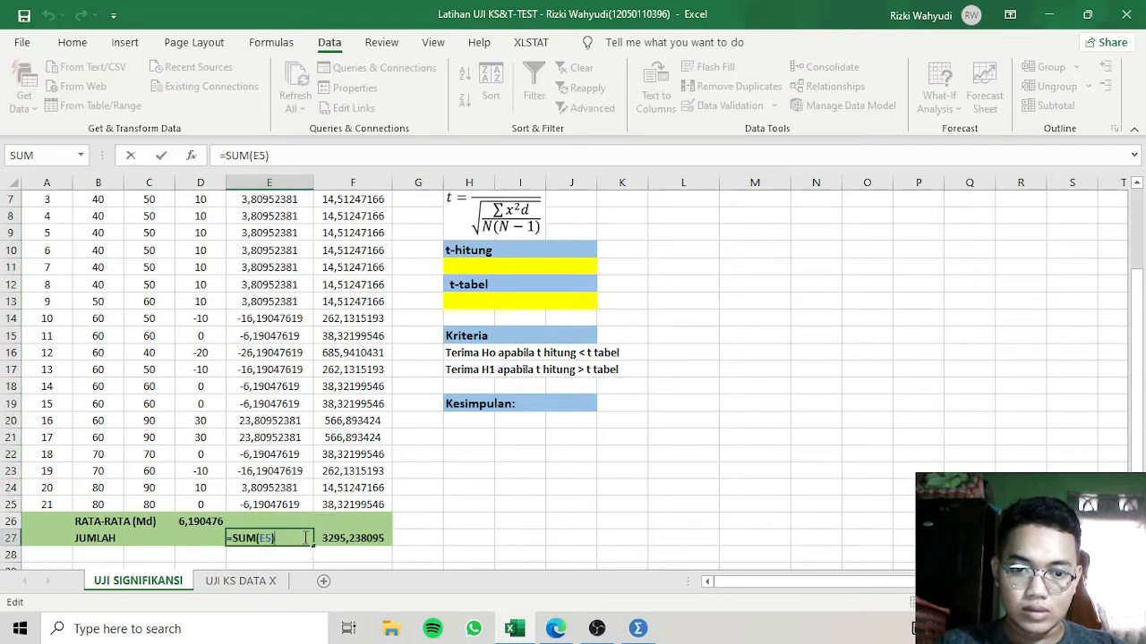
key("BackSpace")
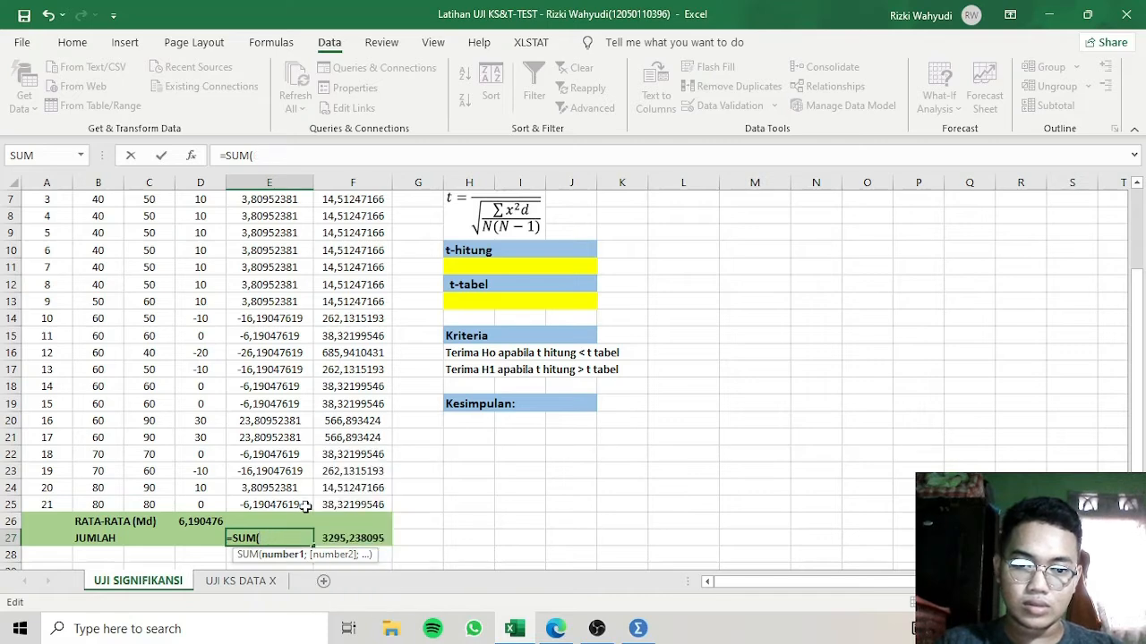
left_click_drag(305, 506, 280, 256)
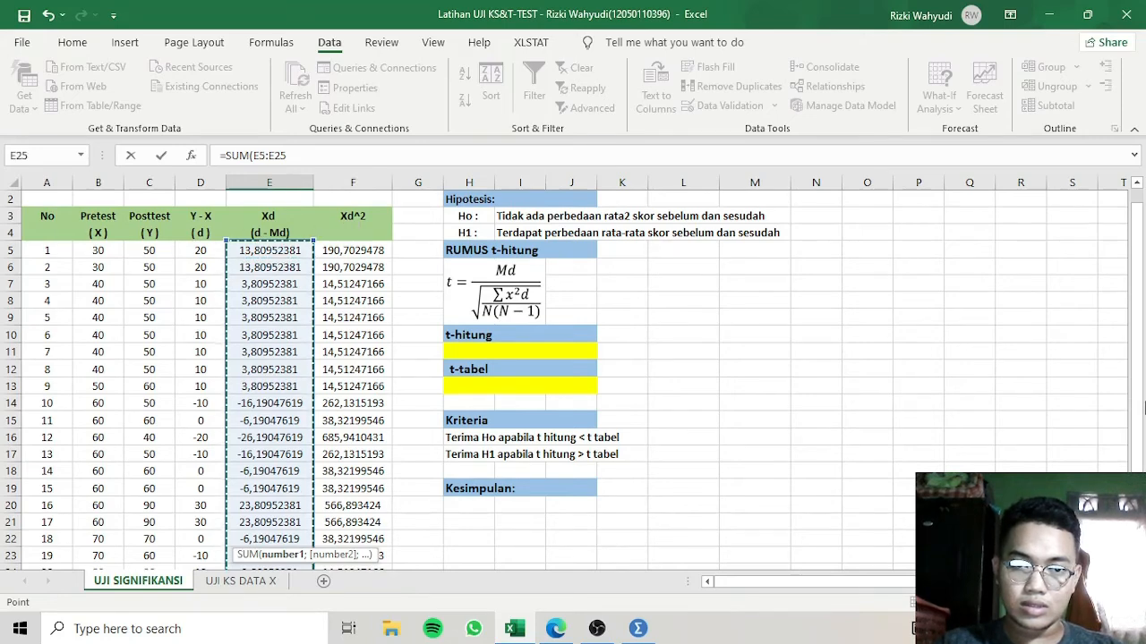
left_click_drag(1144, 332, 1144, 340)
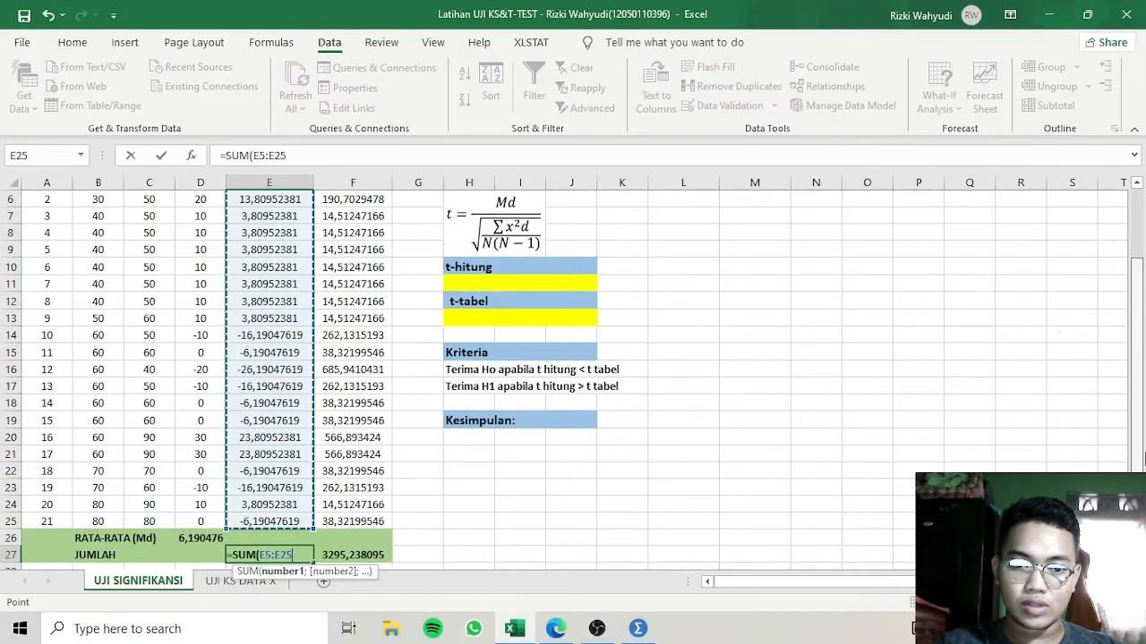
type(")")
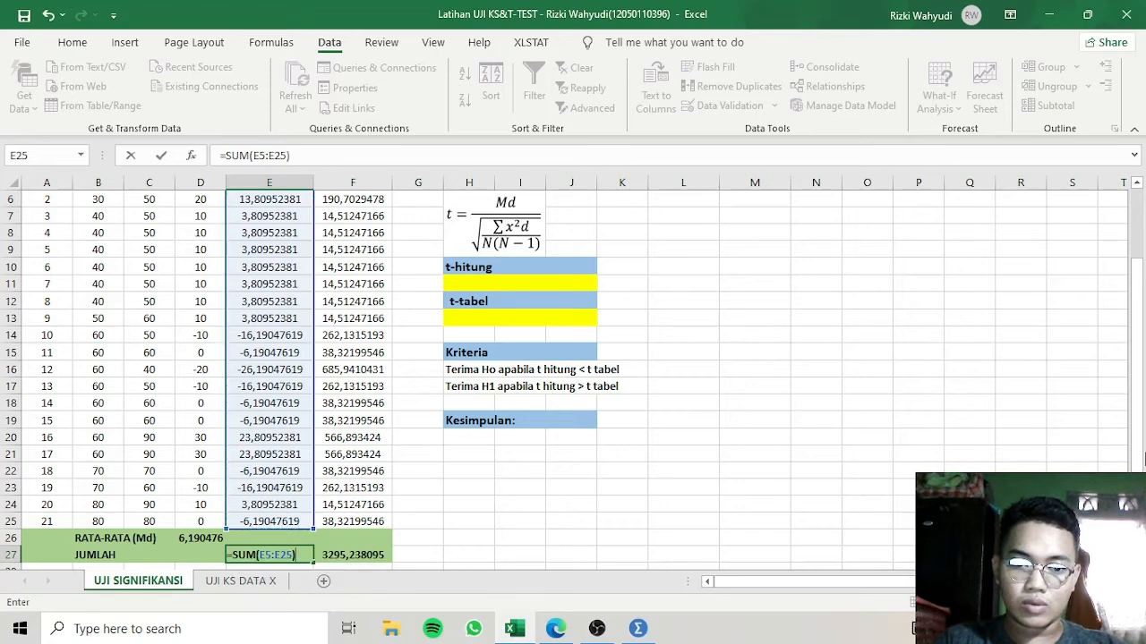
key("Return")
- Review the hypotheses and the t-hitung formula in the upper part of the UJI SIGNIFIKANSI sheet
left_click(750, 433)
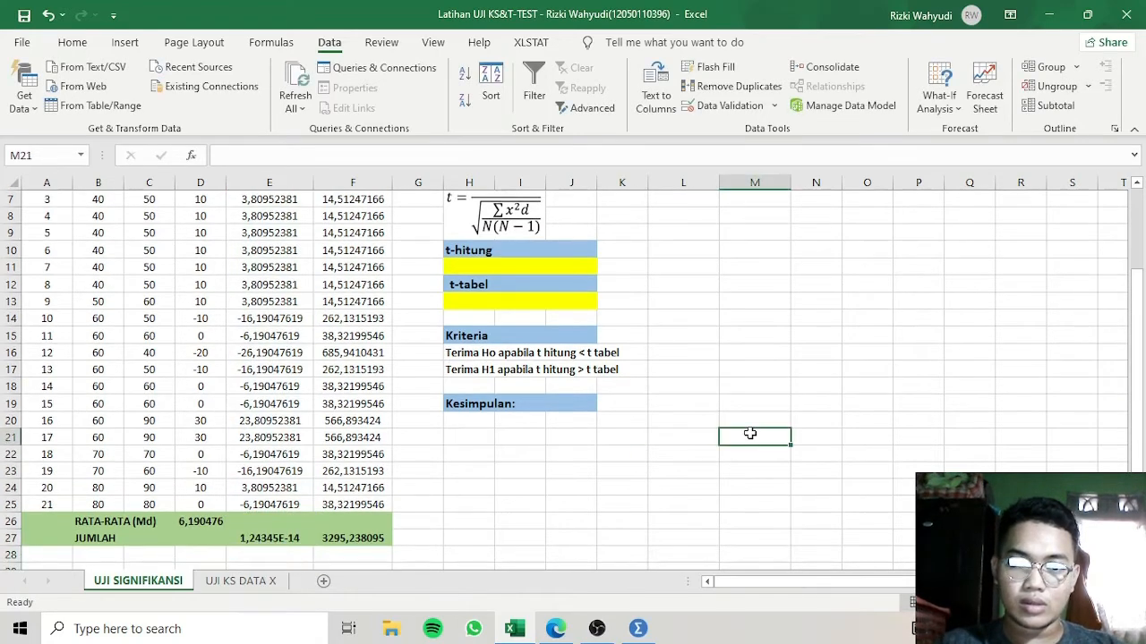
key("Up")
key("Up")
key("Up")
key("Up")
key("Up")
key("Up")
key("Up")
key("Up")
key("Up")
key("Up")
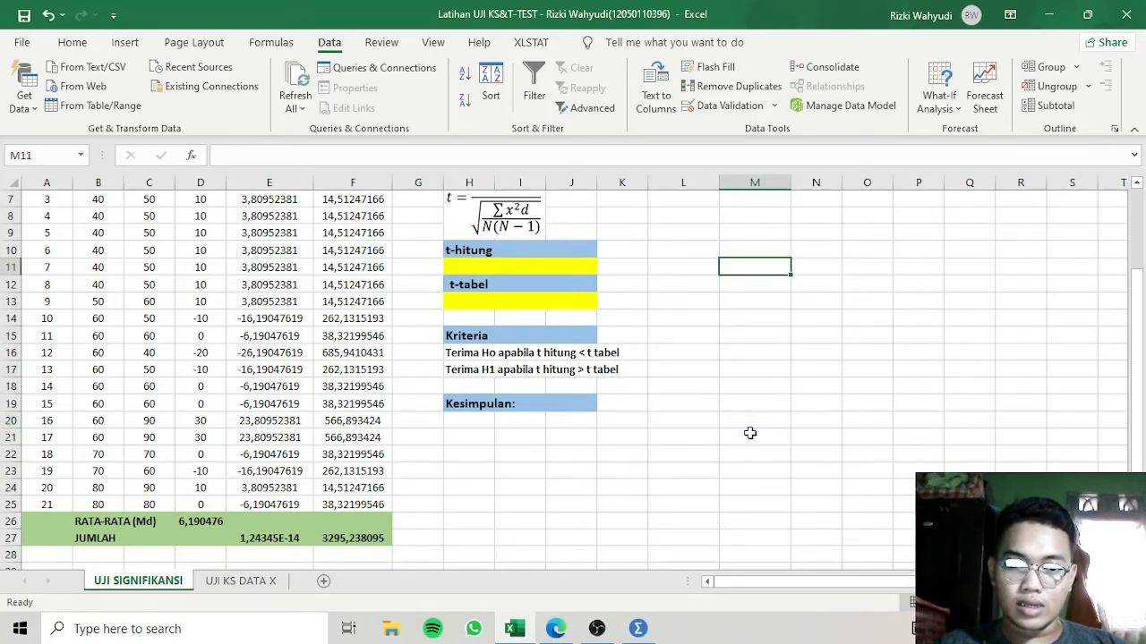
key("Up")
key("Up")
key("Up")
key("Up")
key("Up")
key("Up")
key("Up")
key("Up")
key("Up")
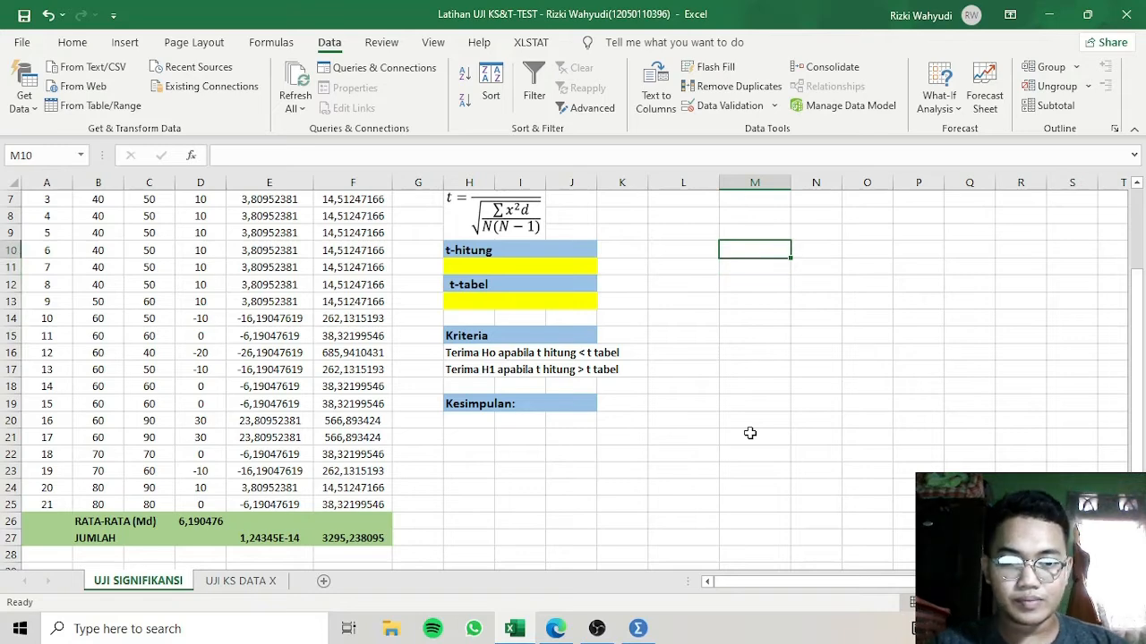
key("Down")
key("Down")
key("Down")
key("Down")
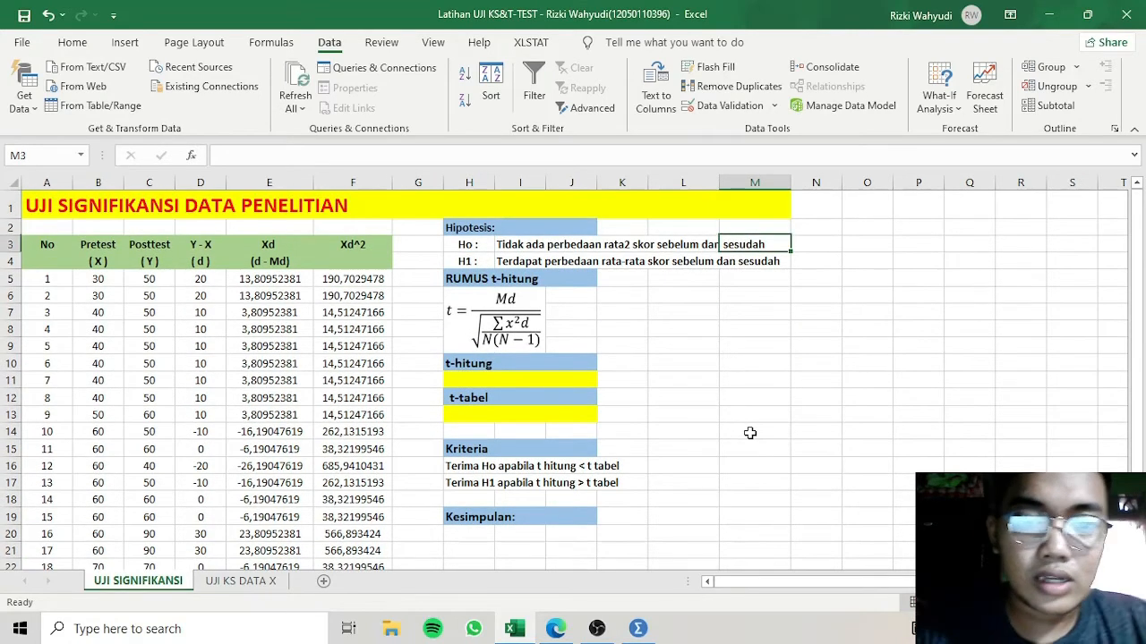
- Review the Ho and H1 hypothesis statements in rows 3 and 4 beside the data table
left_click(750, 433)
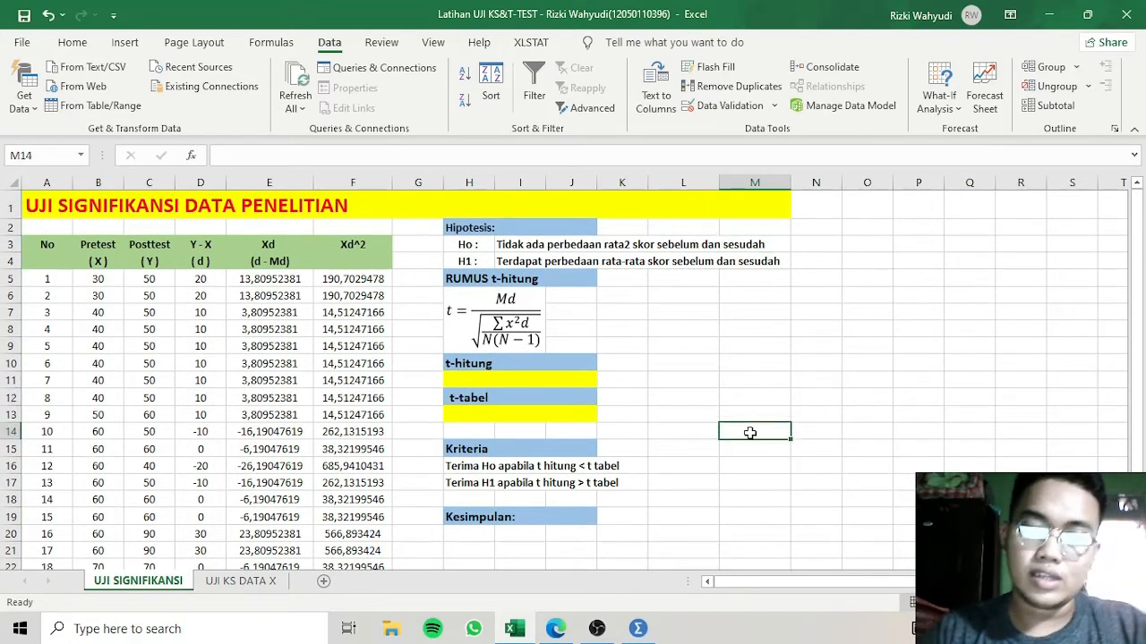
left_click(527, 261)
left_click(507, 231)
left_click(472, 239)
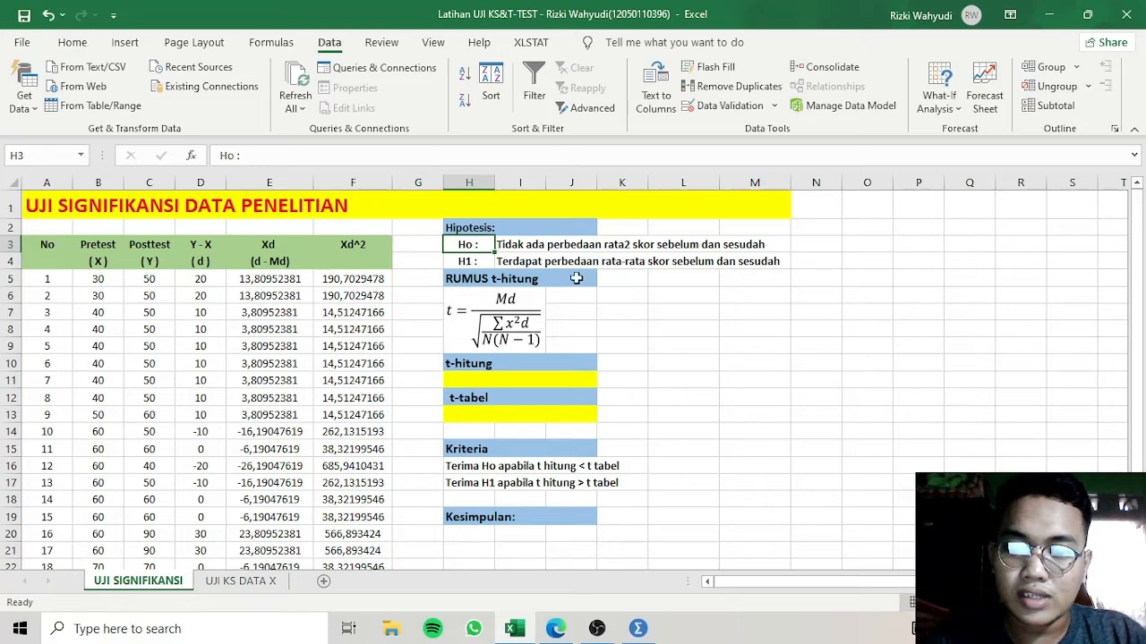
left_click(473, 265)
left_click(515, 264)
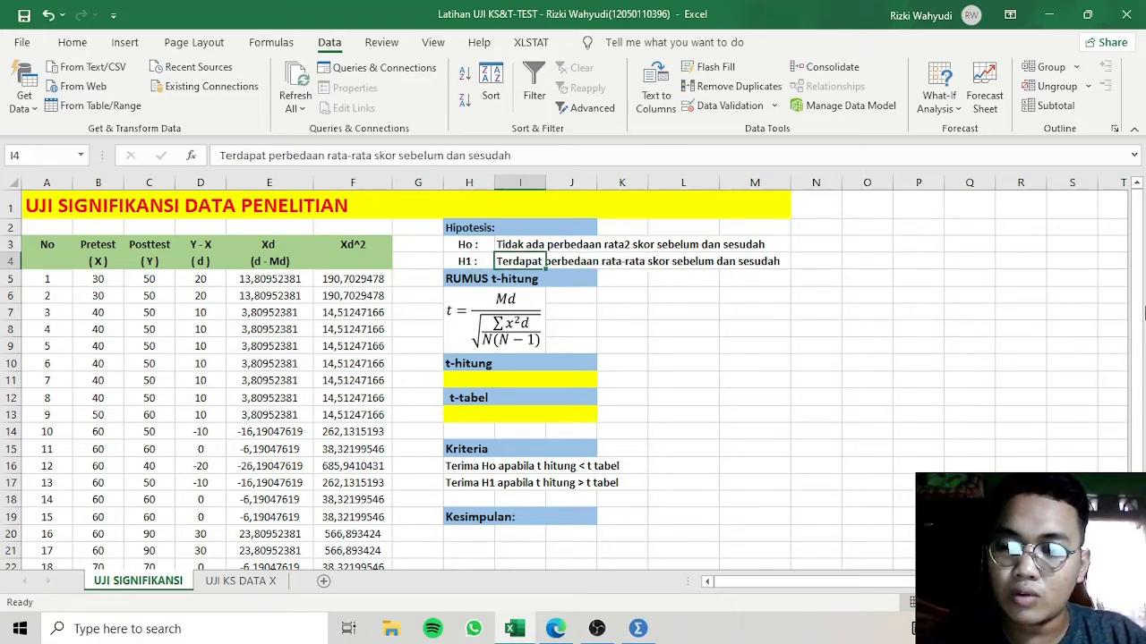
left_click_drag(1141, 311, 1124, 346)
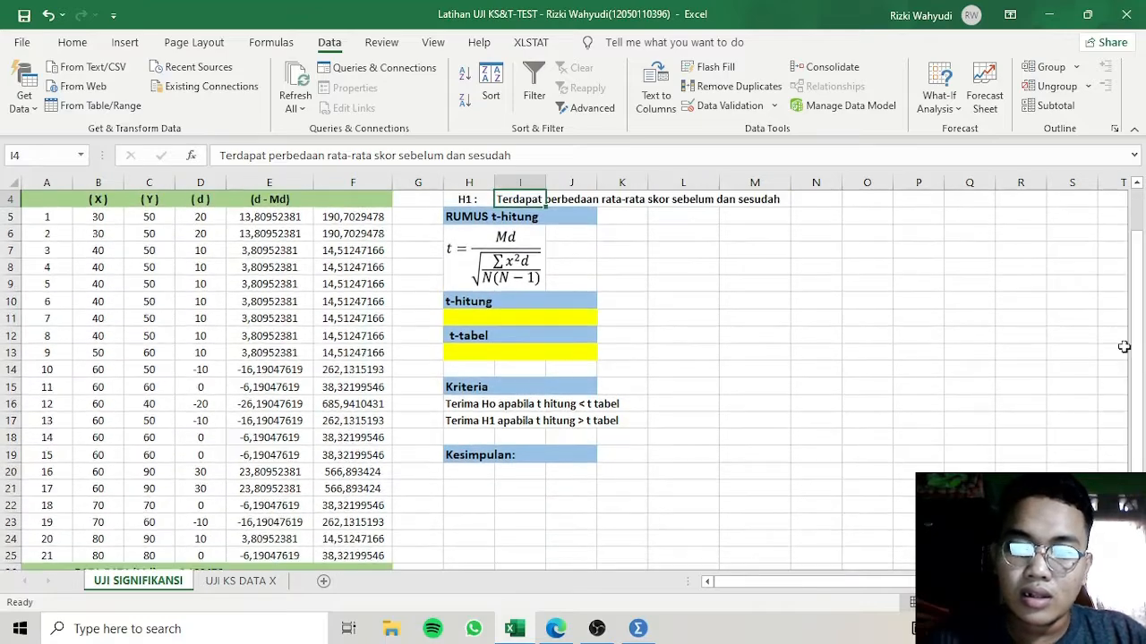
left_click(462, 318)
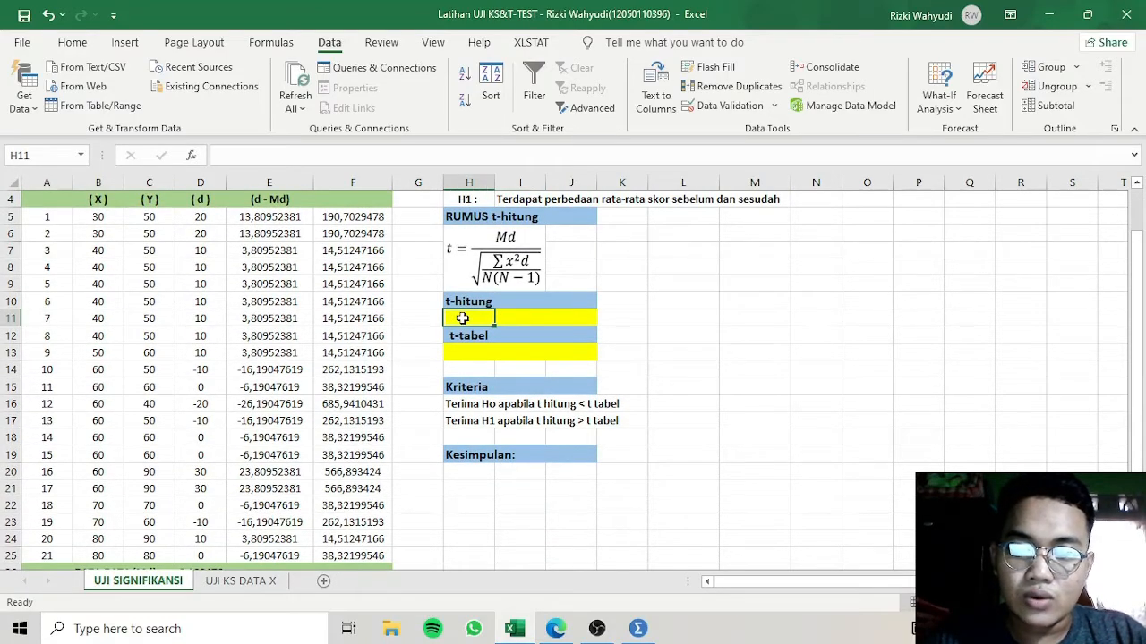
double_click(463, 318)
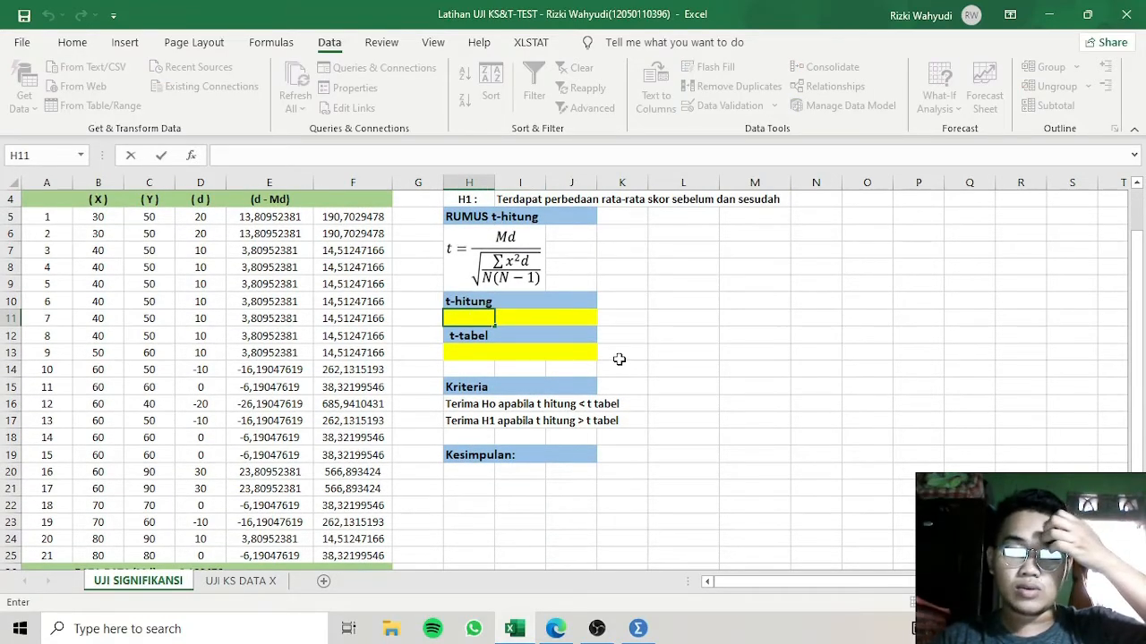
type("/")
key("BackSpace")
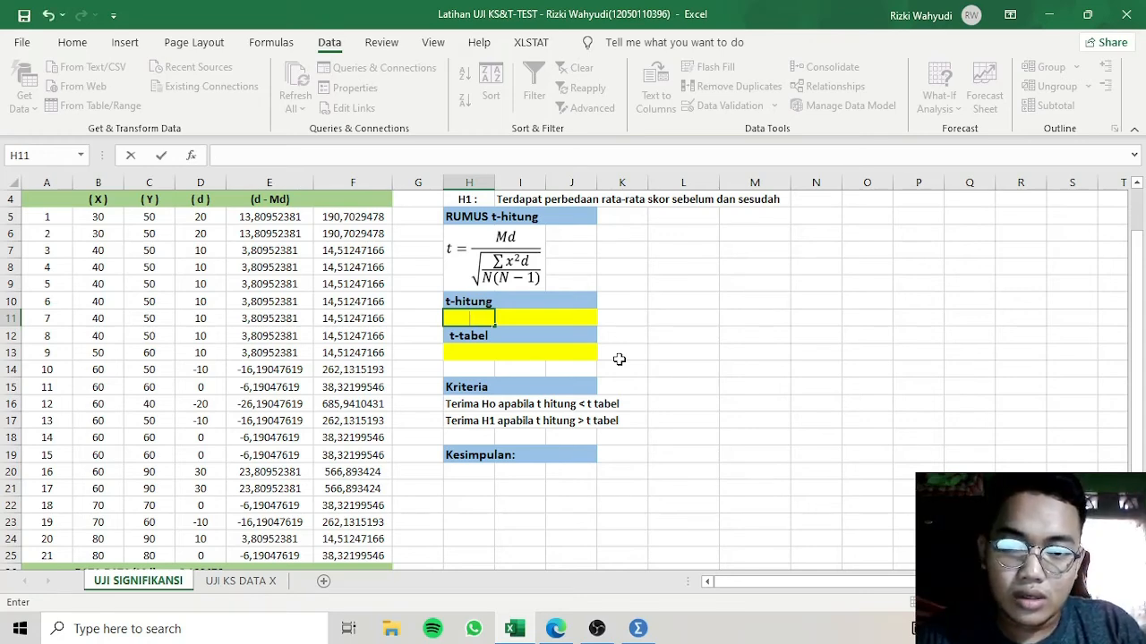
key("Caps_Lock")
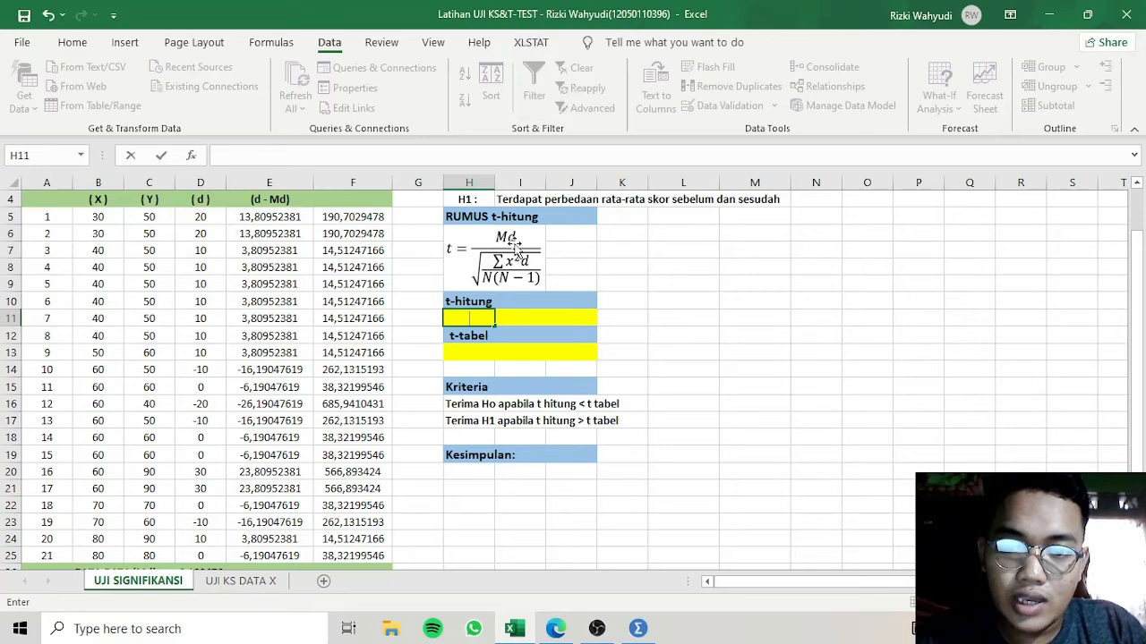
left_click(495, 284)
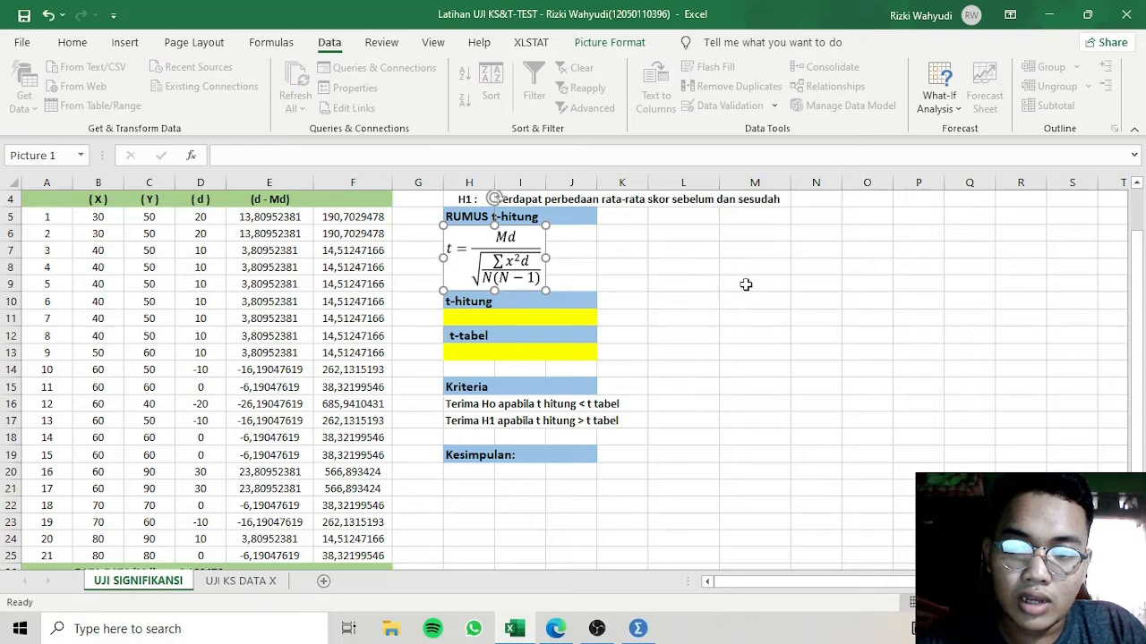
- Enter the t-hitung formula =D26/SQRT(F27/(21*20)) in cell H11, dividing Md by the root term
left_click(456, 316)
type("=")
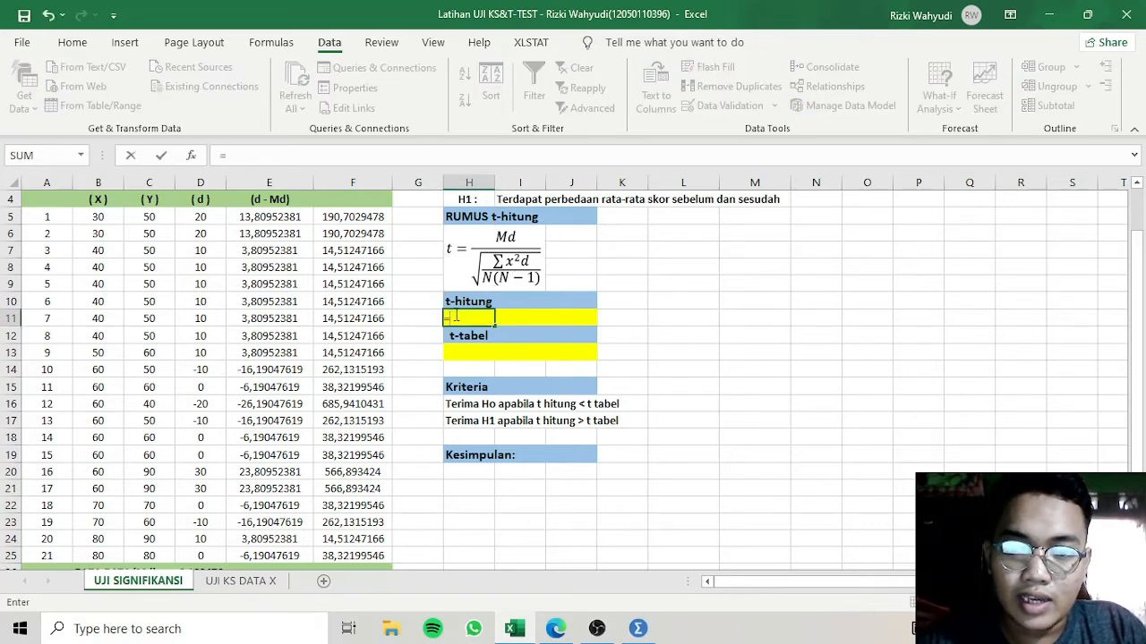
left_click_drag(1139, 299, 1144, 353)
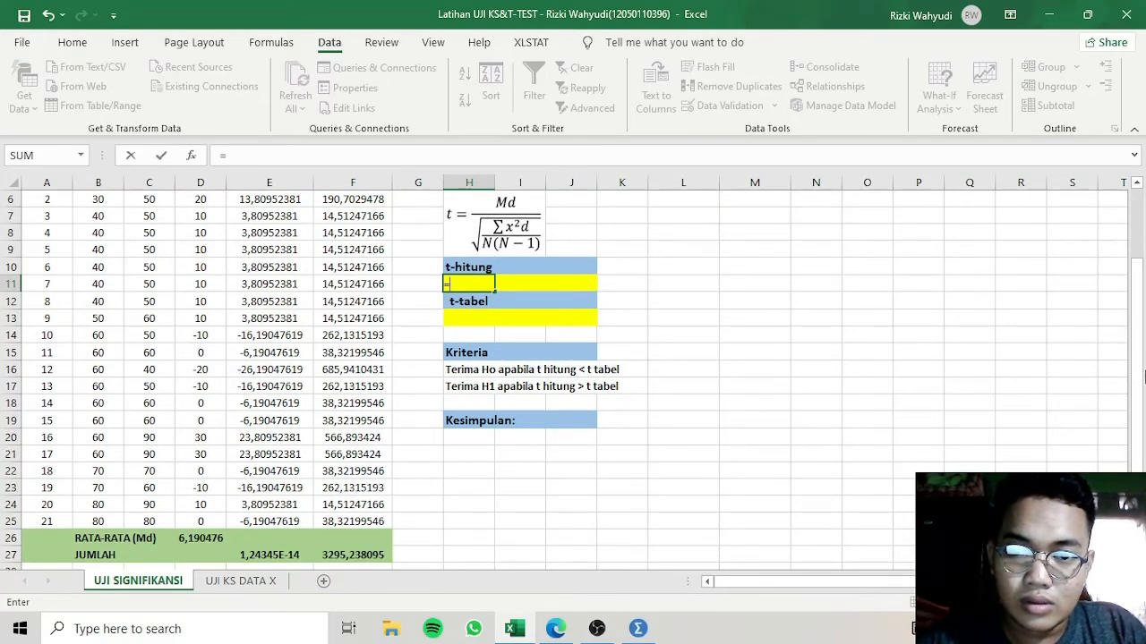
left_click(213, 539)
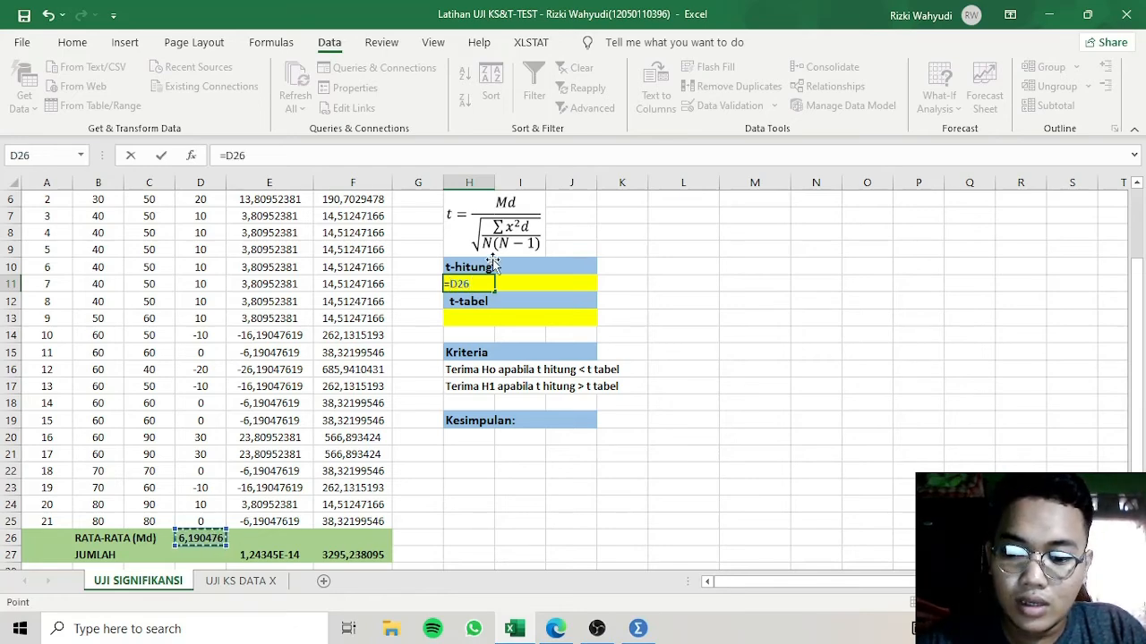
type("/")
key("Caps_Lock")
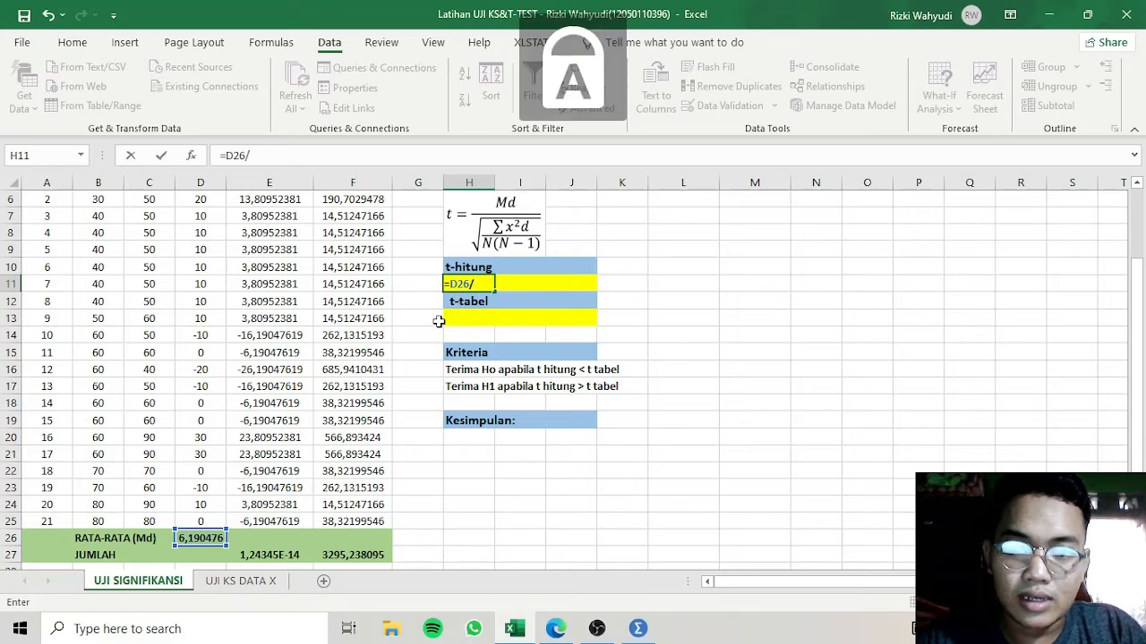
type("SQRT")
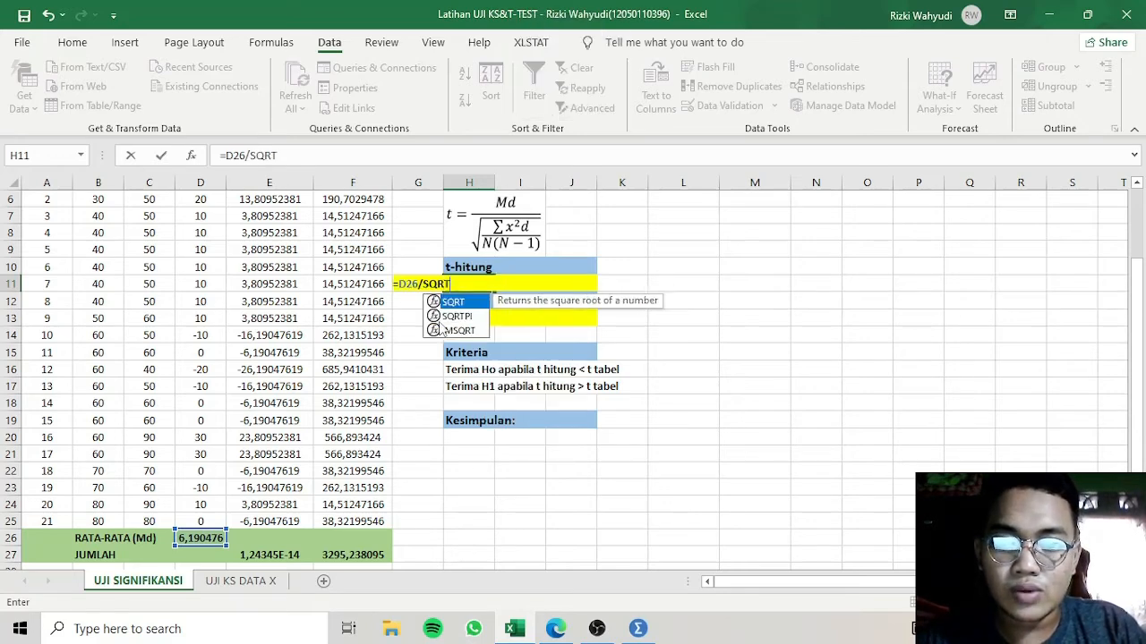
type("(")
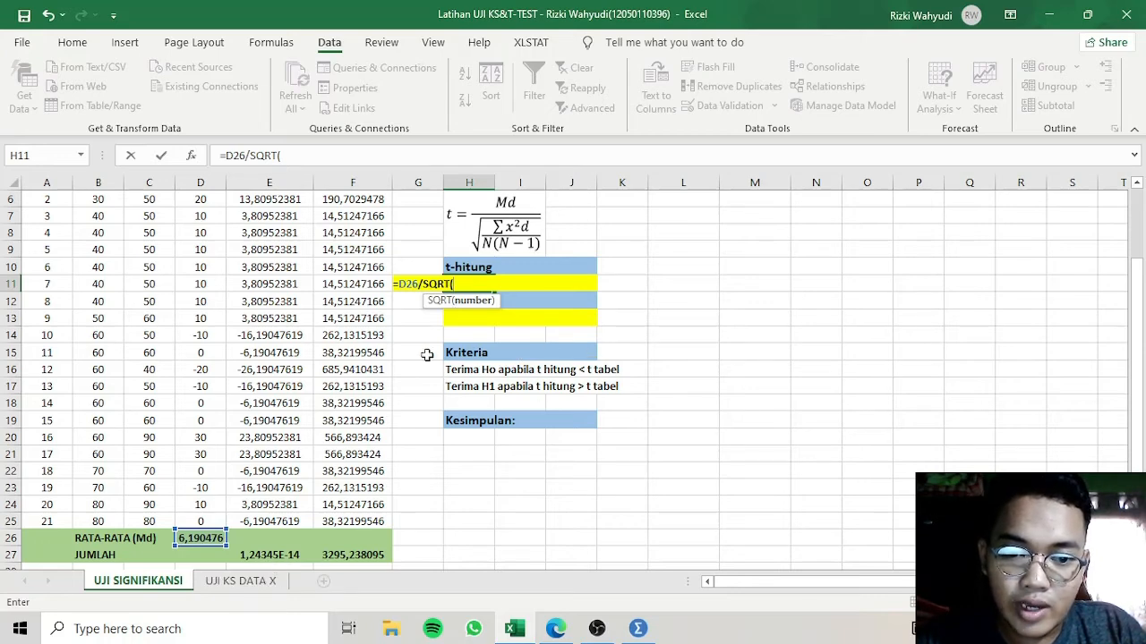
left_click(343, 557)
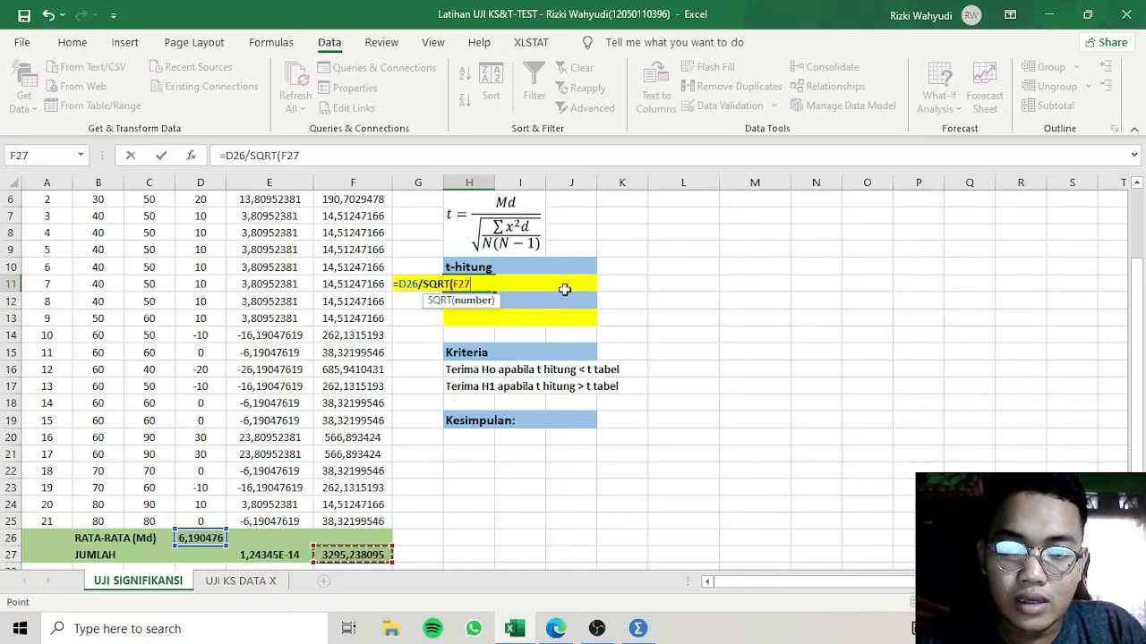
type("/(")
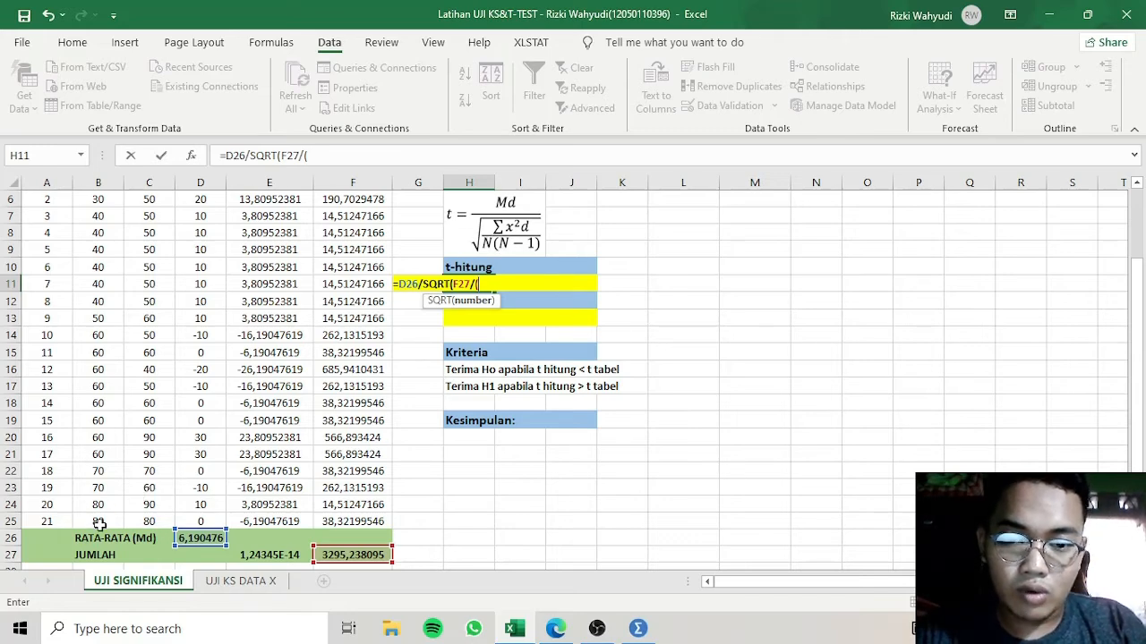
type("21*")
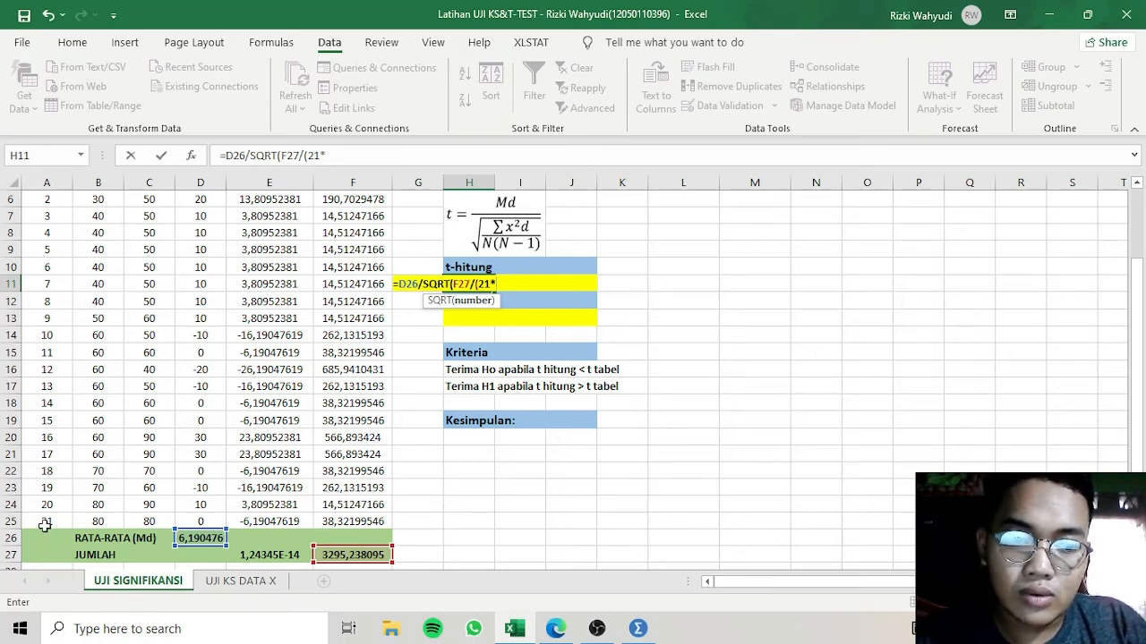
type("20")
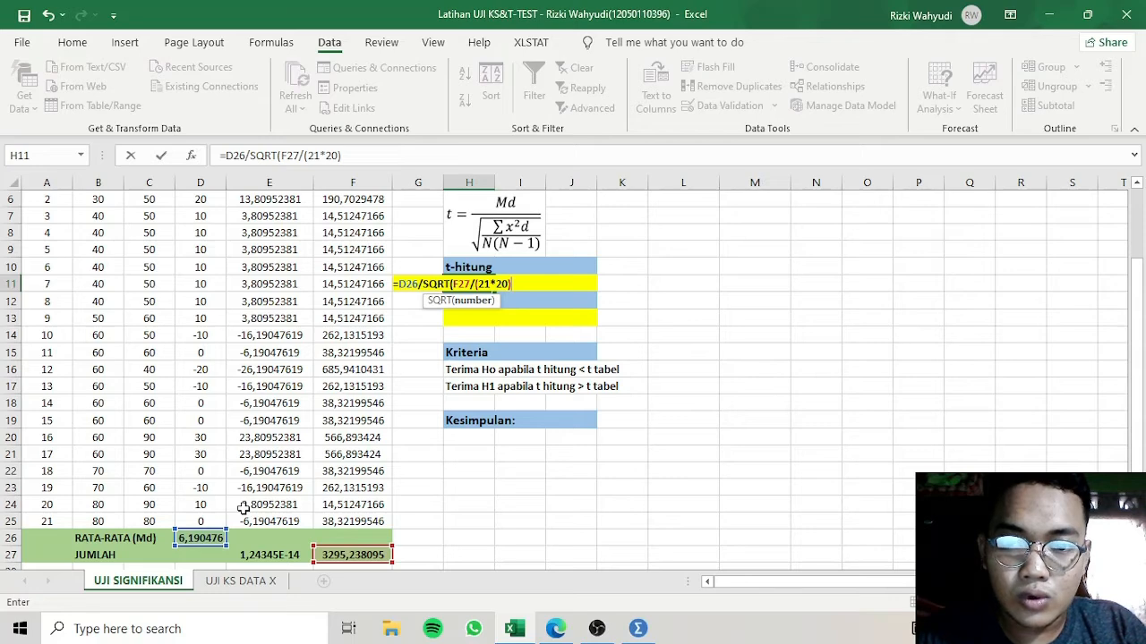
type("))")
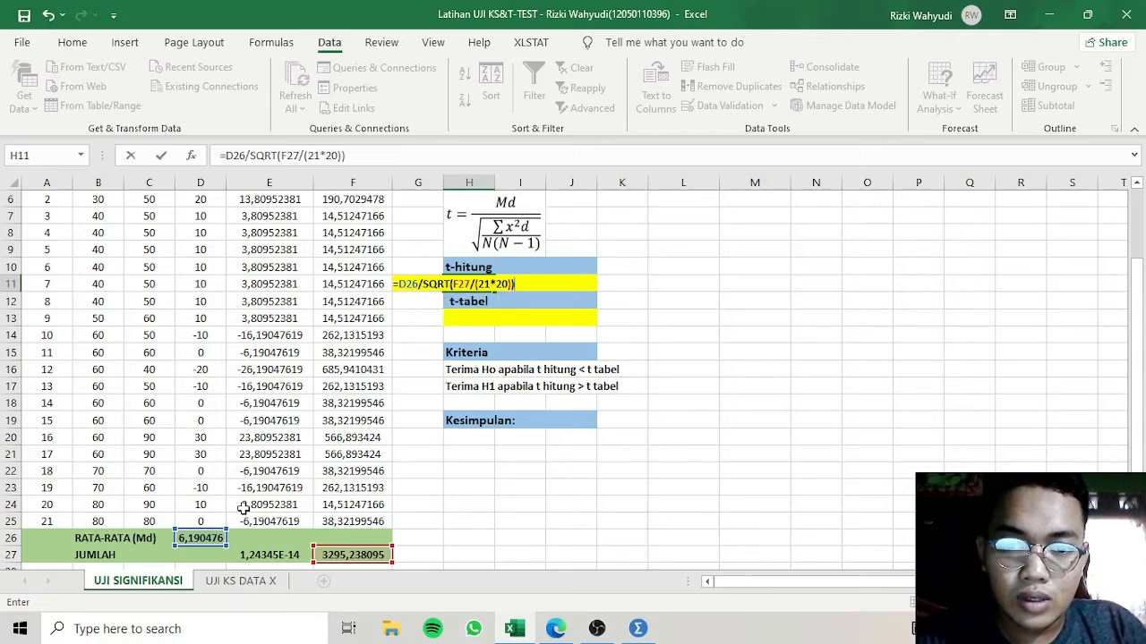
key("Return")
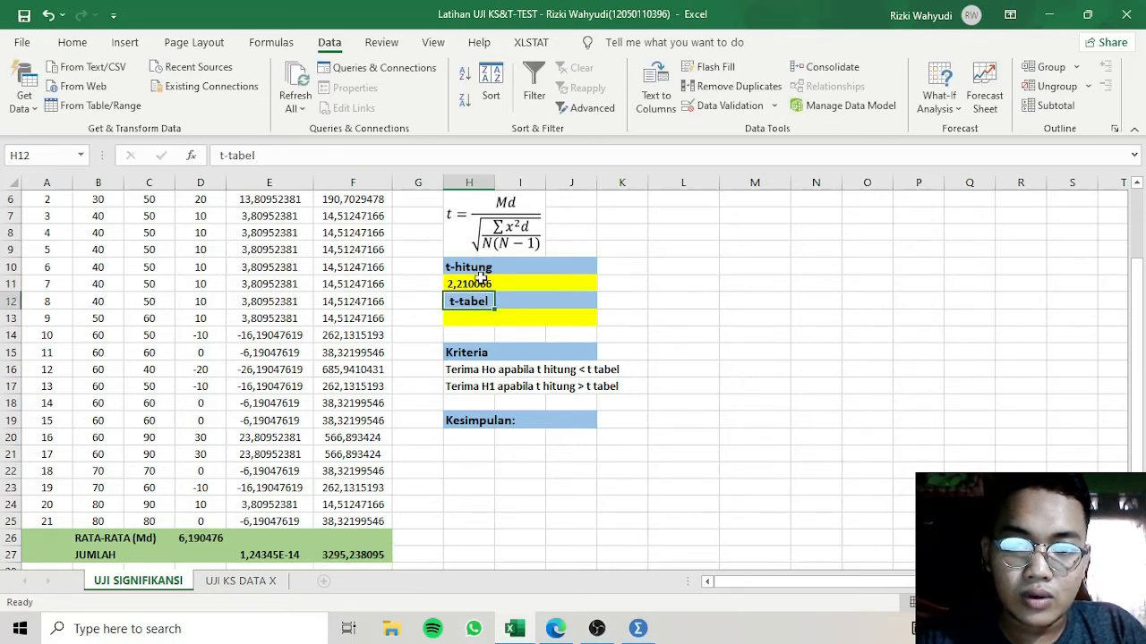
- Select the empty t-tabel cell H13 and switch to the t distribution table in tabel-t.pdf in Microsoft Edge
left_click(481, 281)
left_click(478, 318)
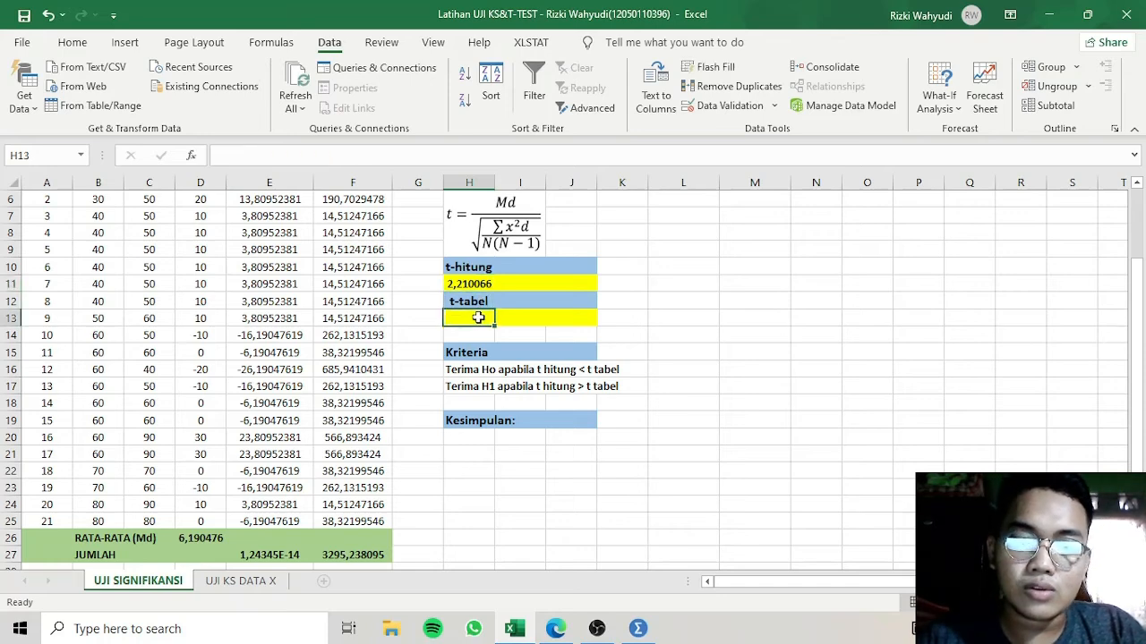
key("alt+Tab")
key("alt+Tab")
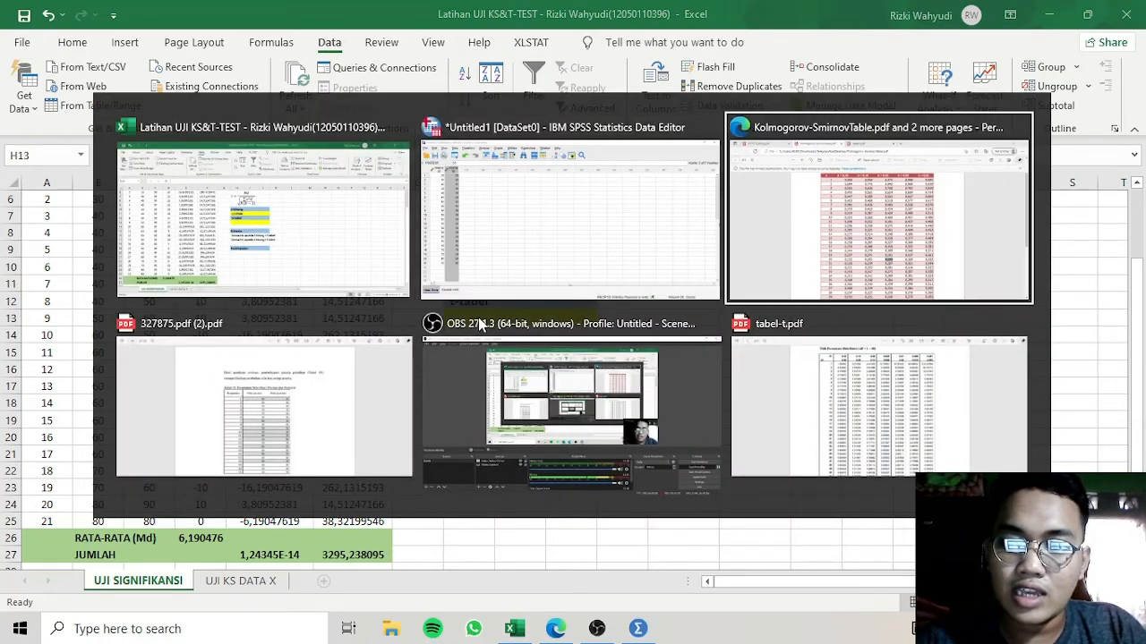
key("alt+Tab")
key("alt+Tab")
key("alt+Tab")
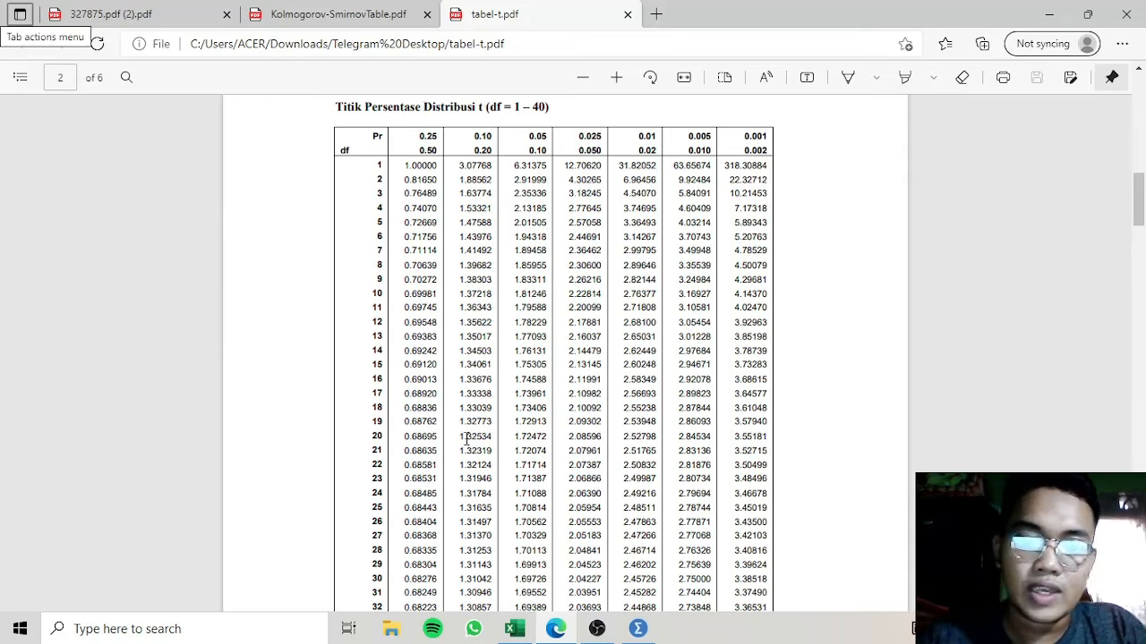
- Locate the df 20 row and the 0.025 / 0.050 probability column in the t distribution table
scroll(466, 439, "down", 1)
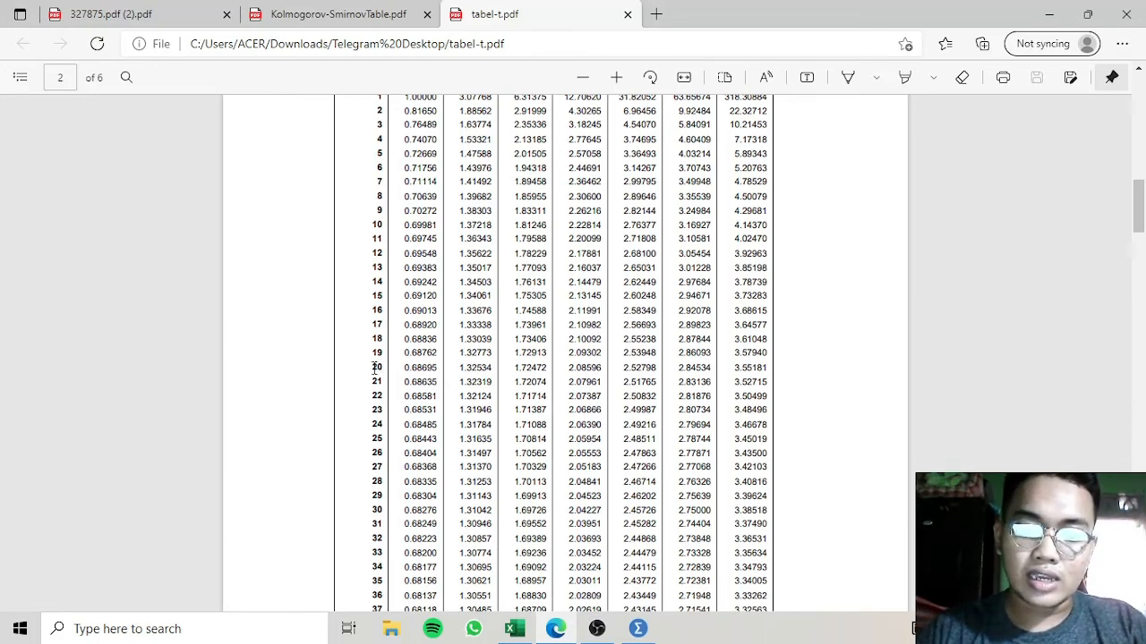
double_click(375, 366)
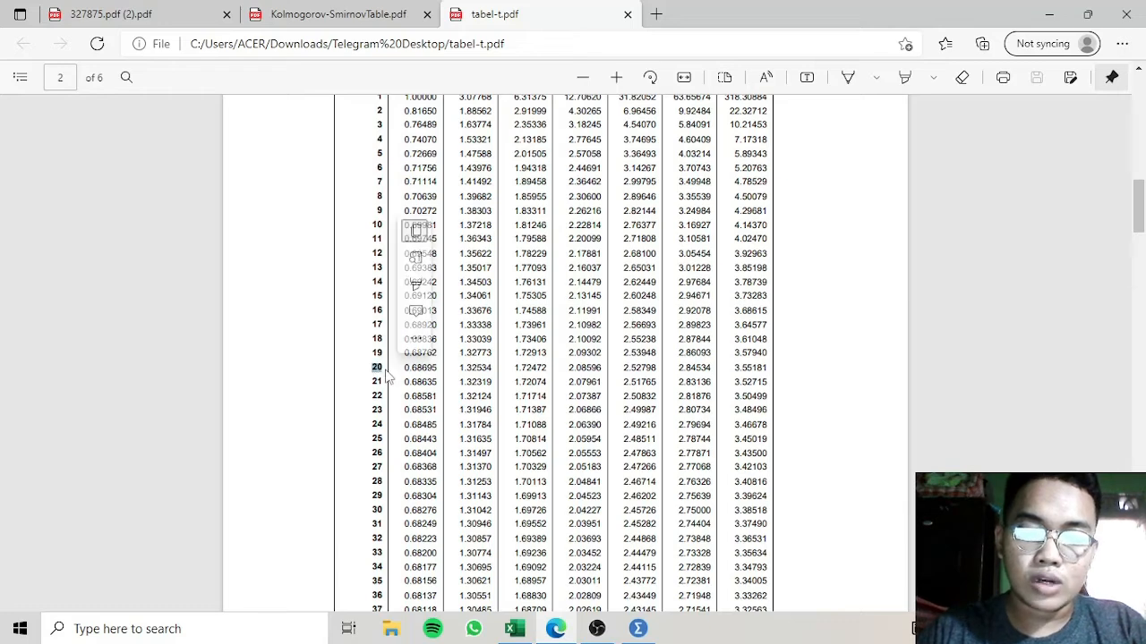
left_click(476, 359)
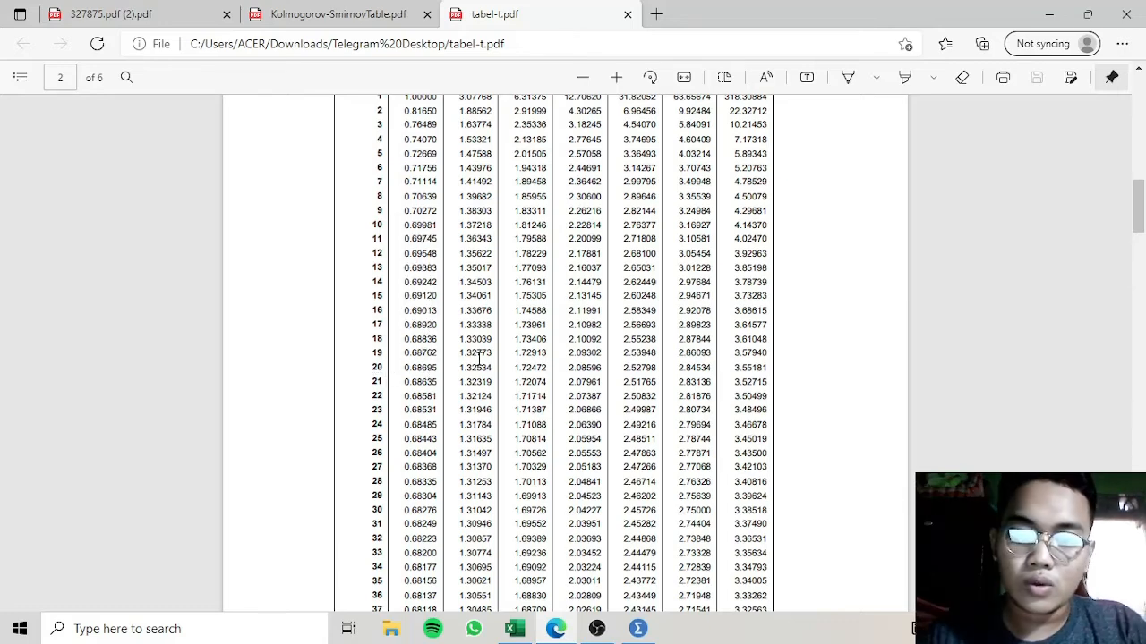
scroll(477, 360, "up", 2)
scroll(479, 360, "down", 1)
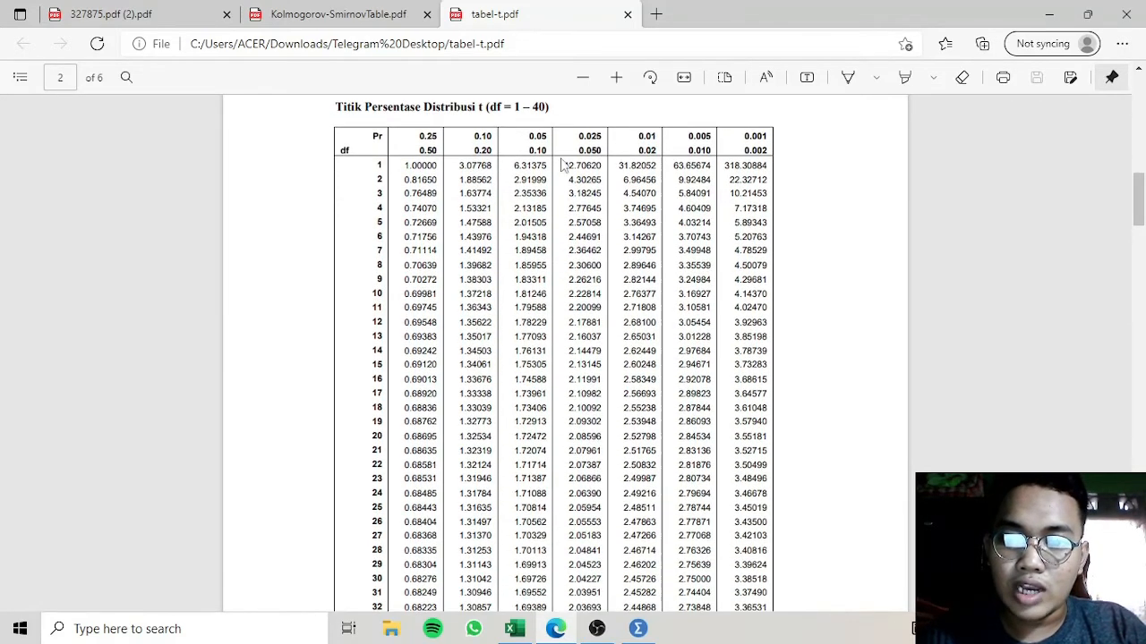
triple_click(580, 136)
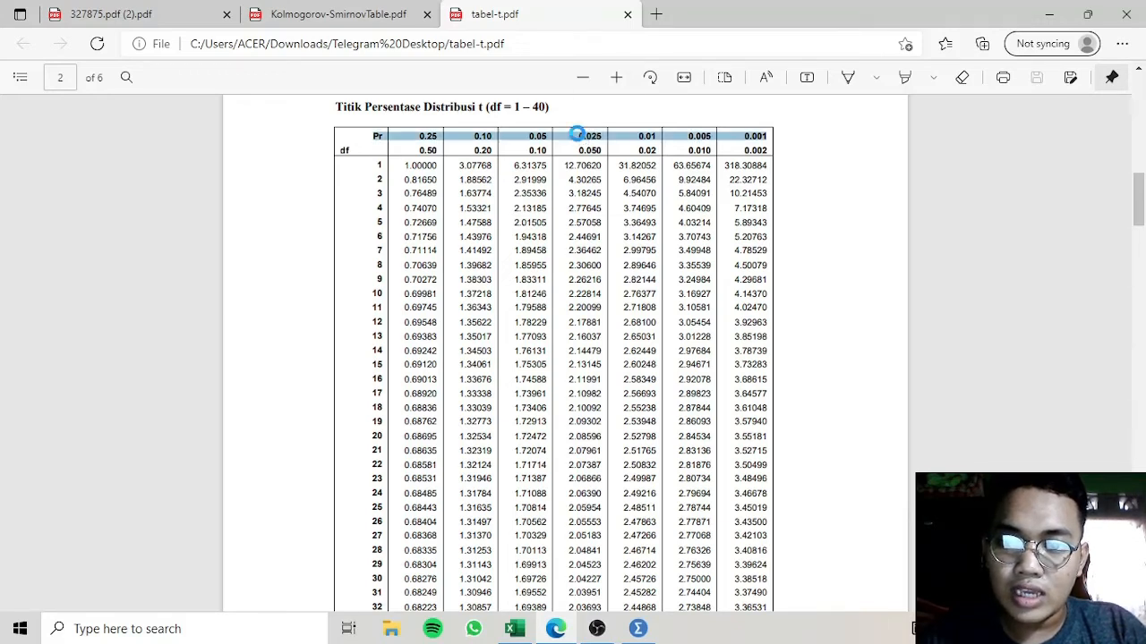
left_click(577, 136)
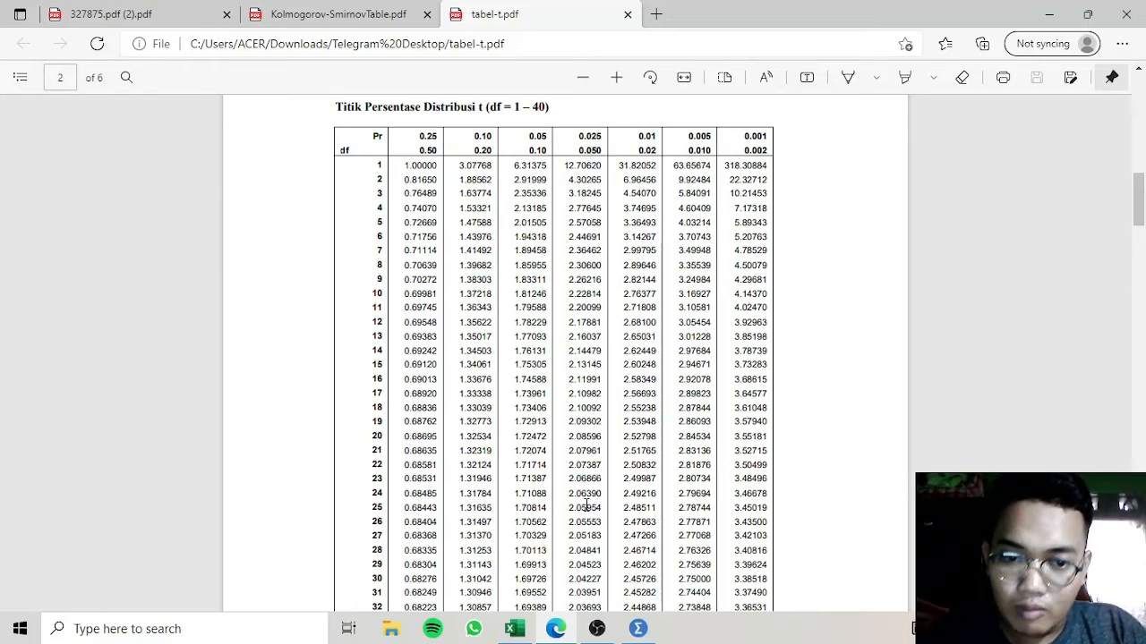
- Copy the value 2.08596 from the df 20 row of the t table and paste it into cell H13 in Excel
double_click(571, 436)
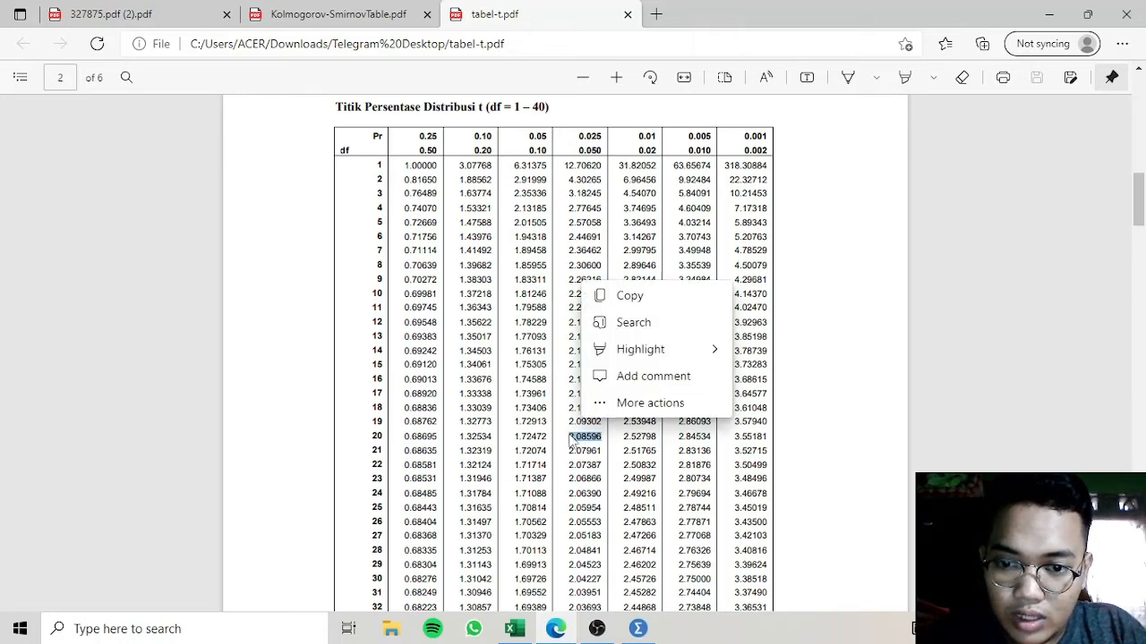
left_click(603, 297)
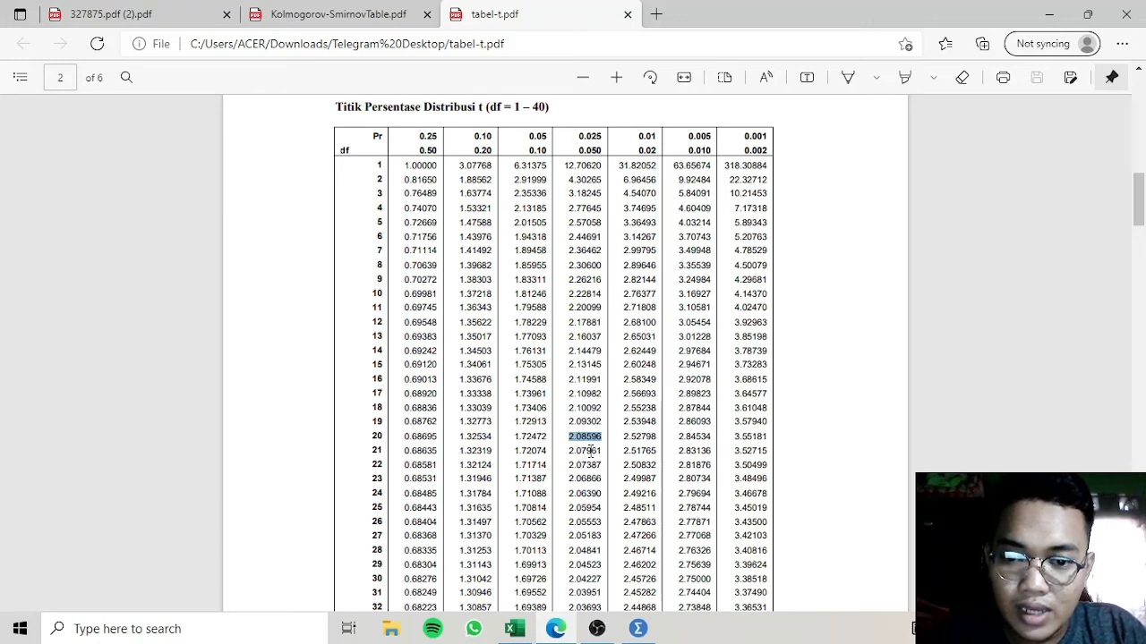
key("alt+Tab")
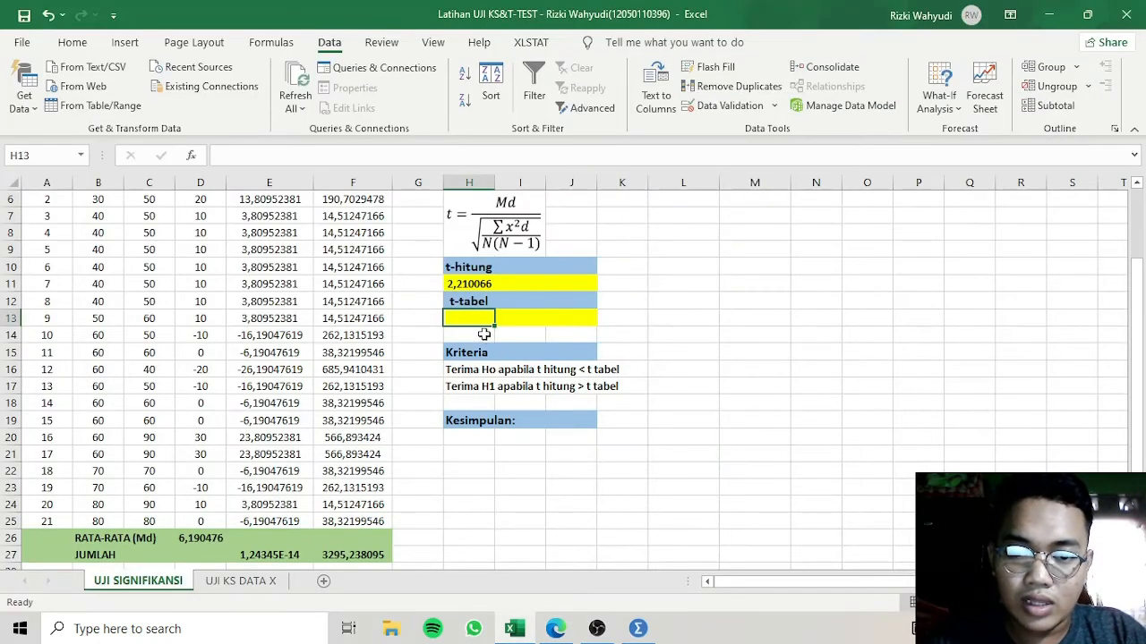
key("ctrl+v")
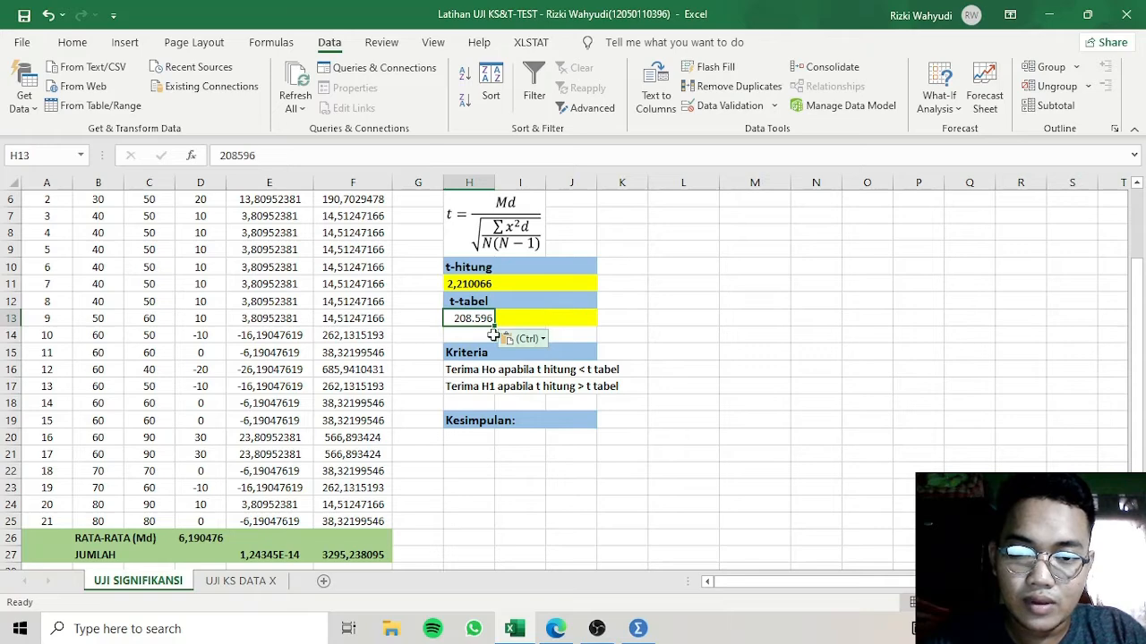
- Try to insert a decimal separator after the first digit of the pasted t-tabel value in H13, first a point and then a comma
double_click(474, 317)
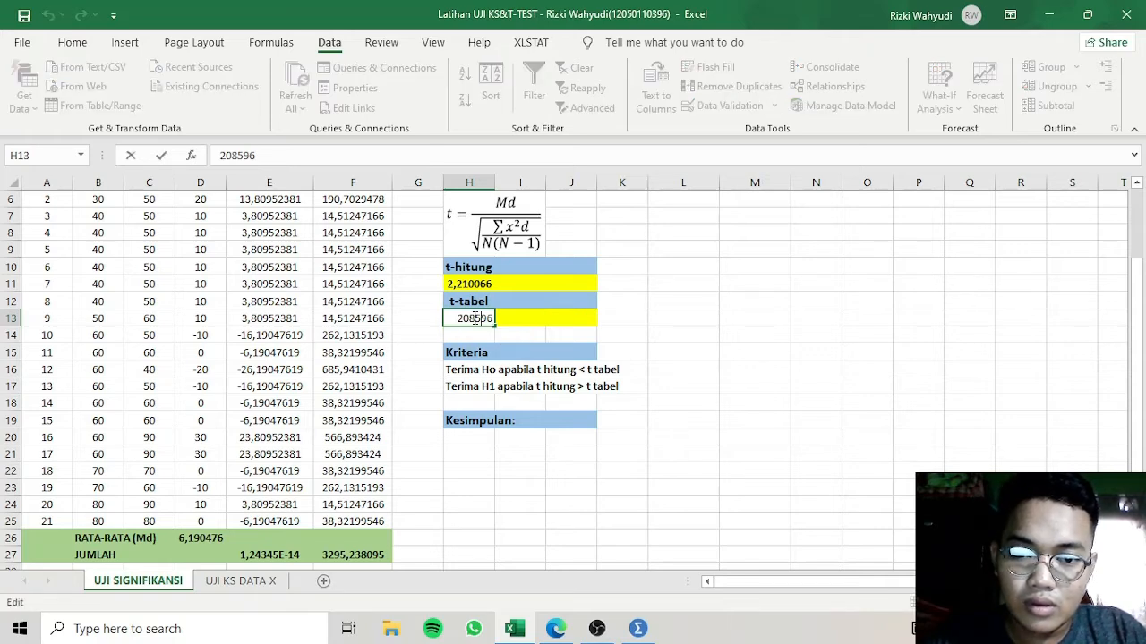
type(".")
key("Return")
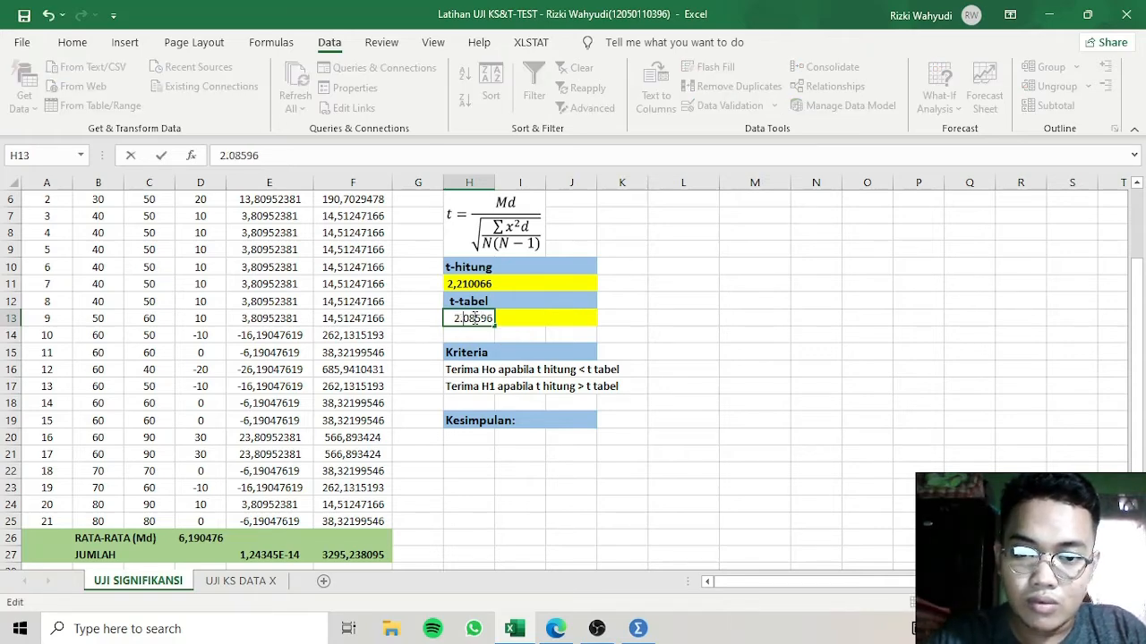
left_click(655, 367)
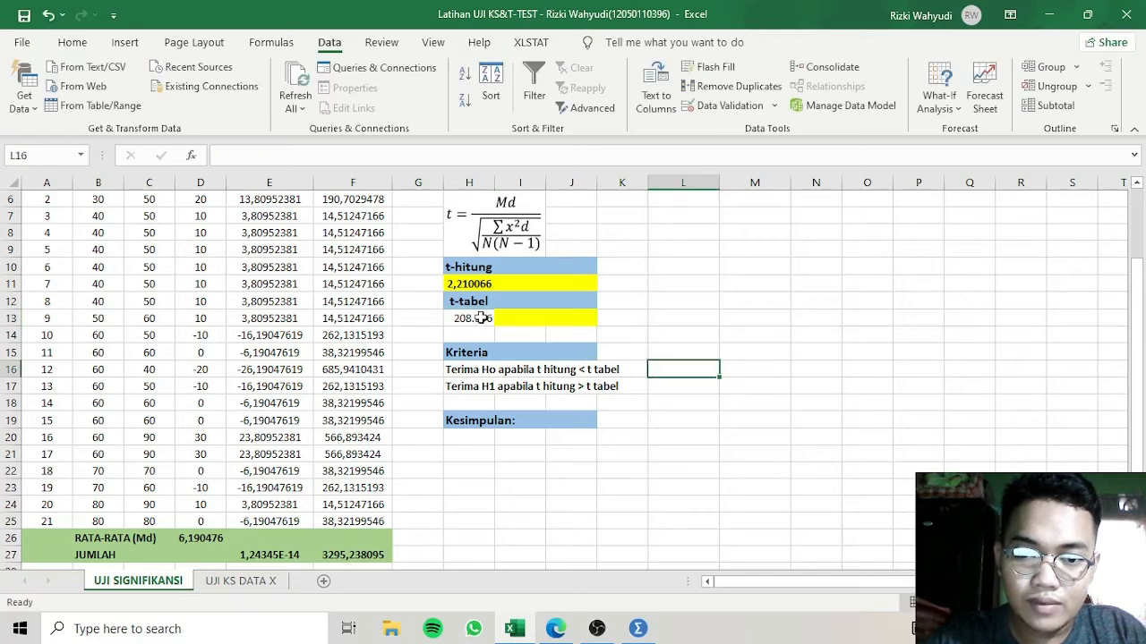
left_click(477, 318)
left_click(224, 155)
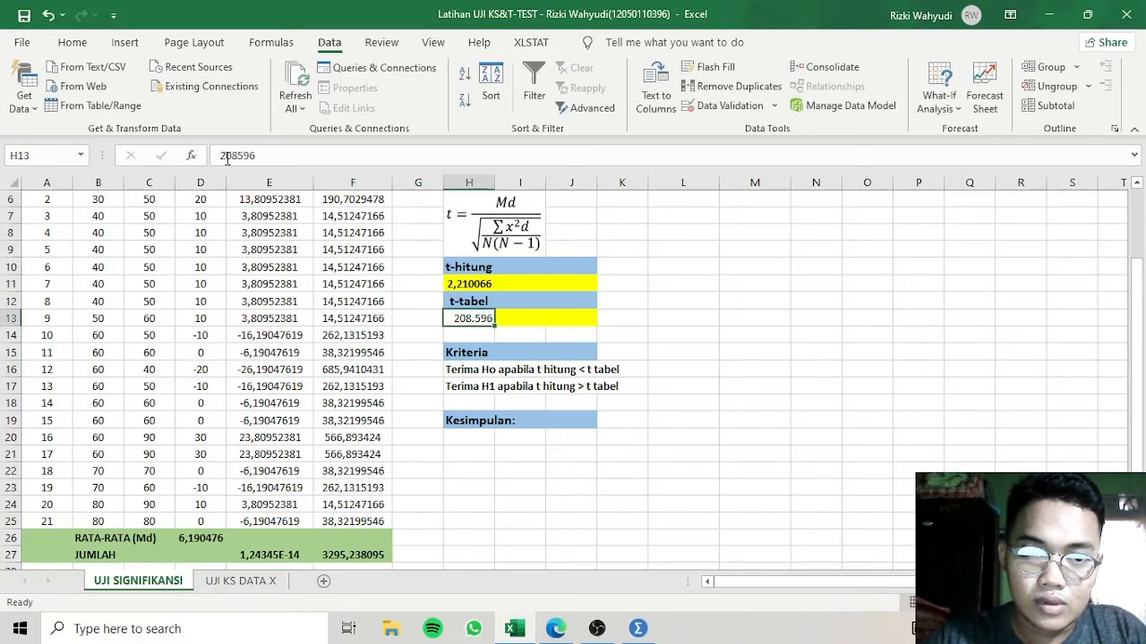
type(",")
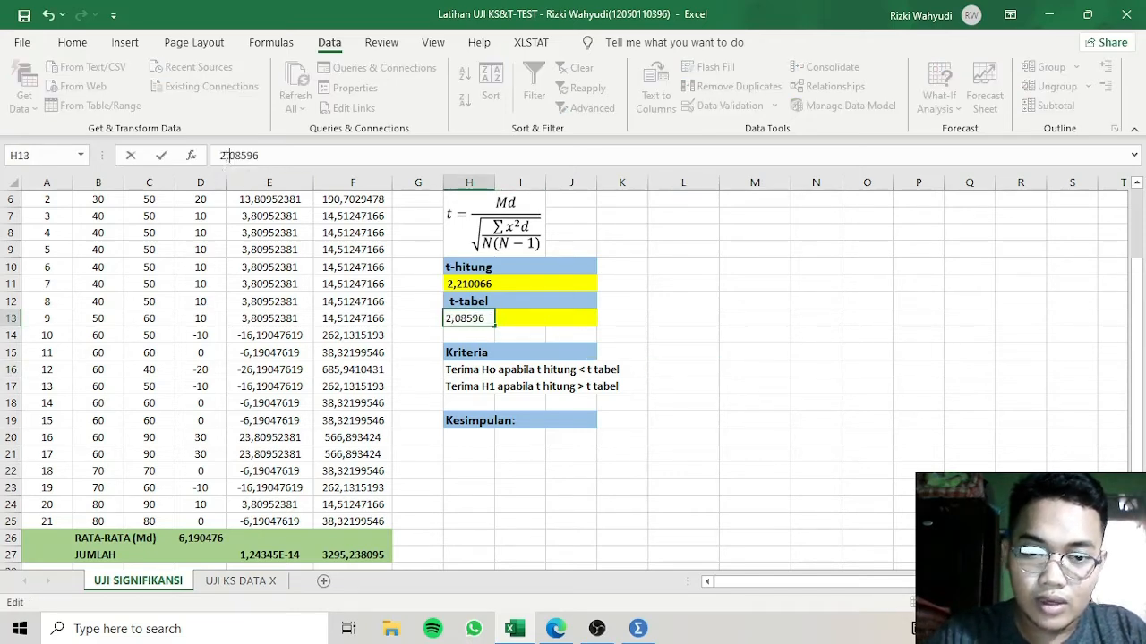
left_click(730, 371)
- Clear the t-tabel cell H13 and re-enter its value as 2,08596
left_click(478, 318)
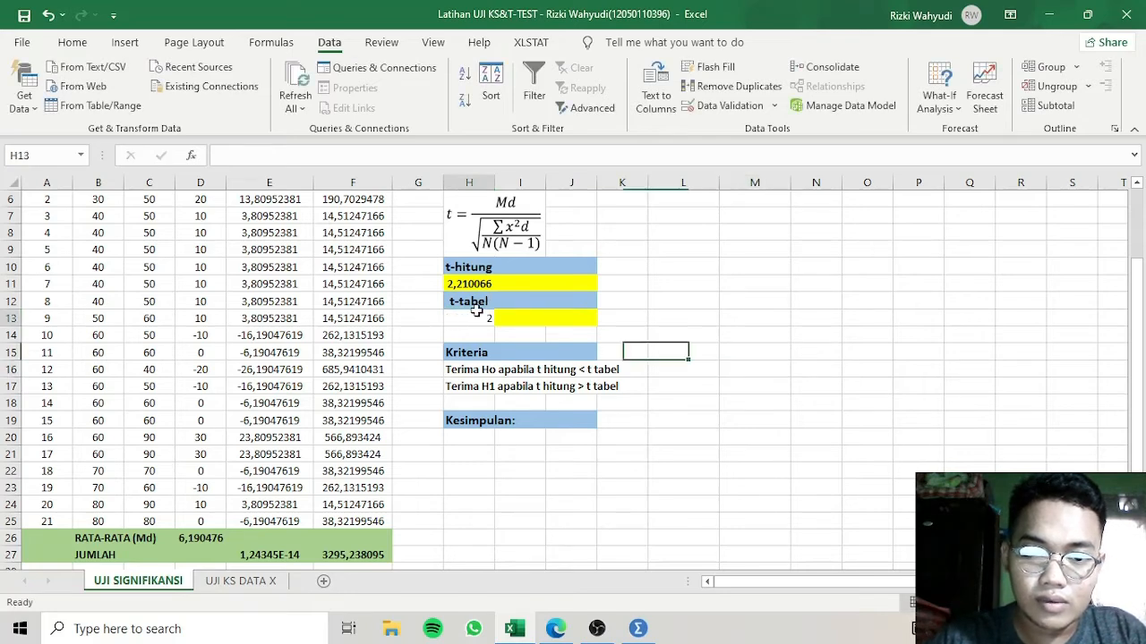
key("BackSpace")
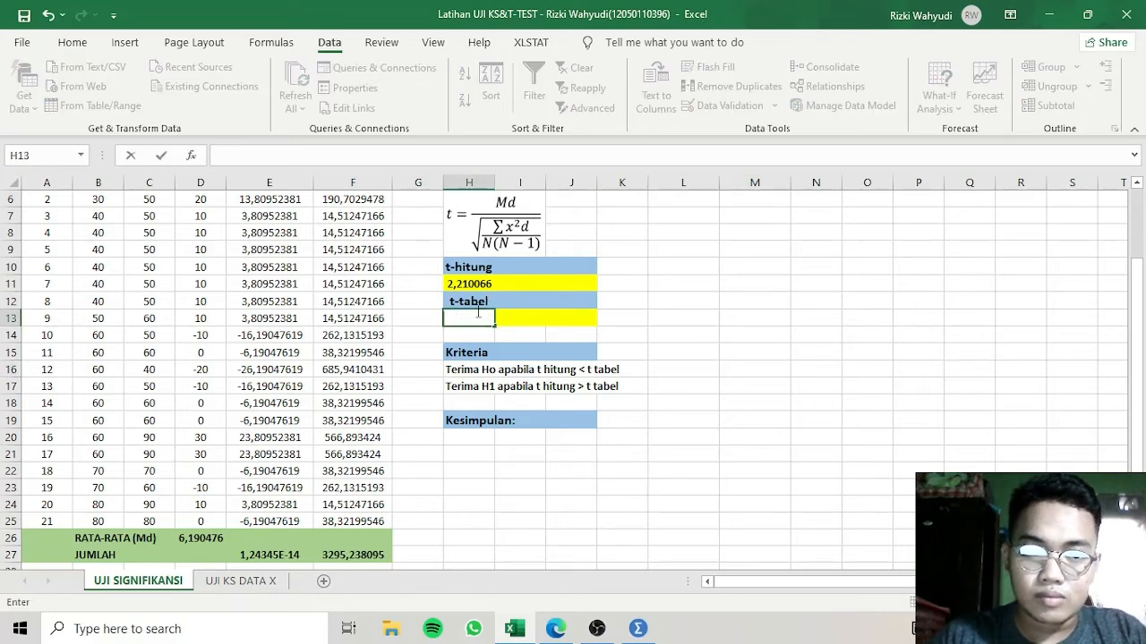
type("2,08")
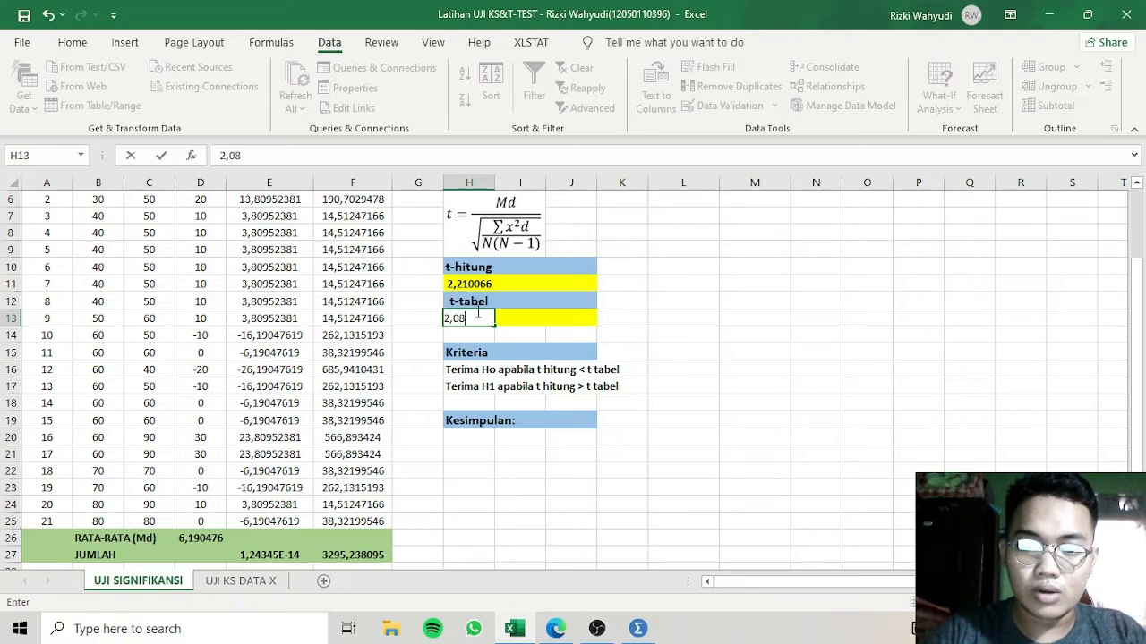
key("alt+Tab")
key("alt+Tab")
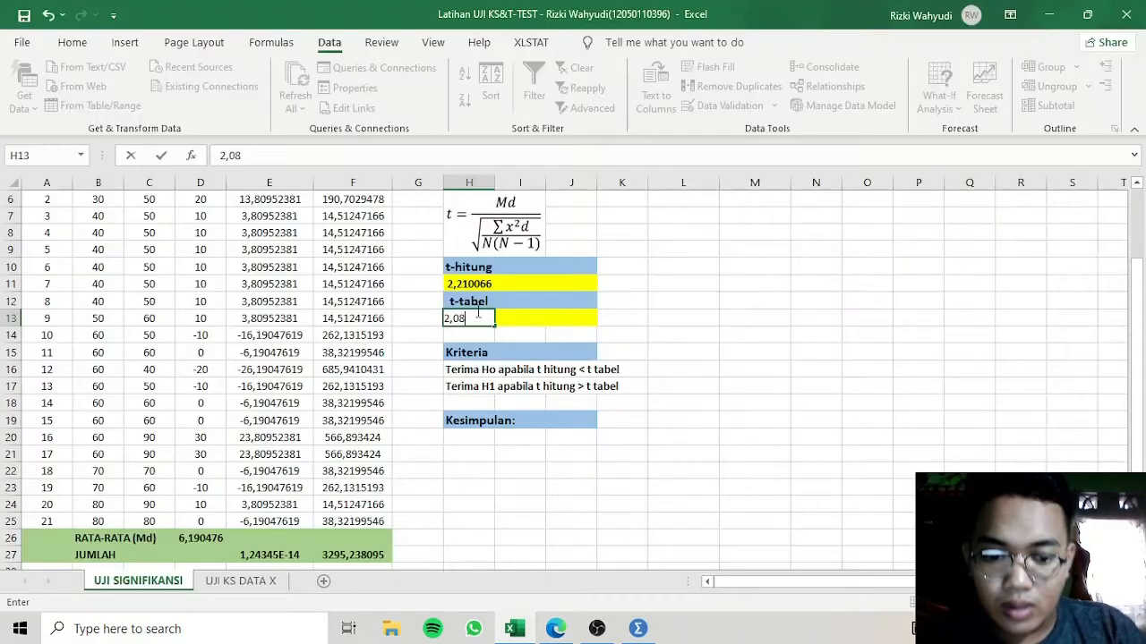
type("596")
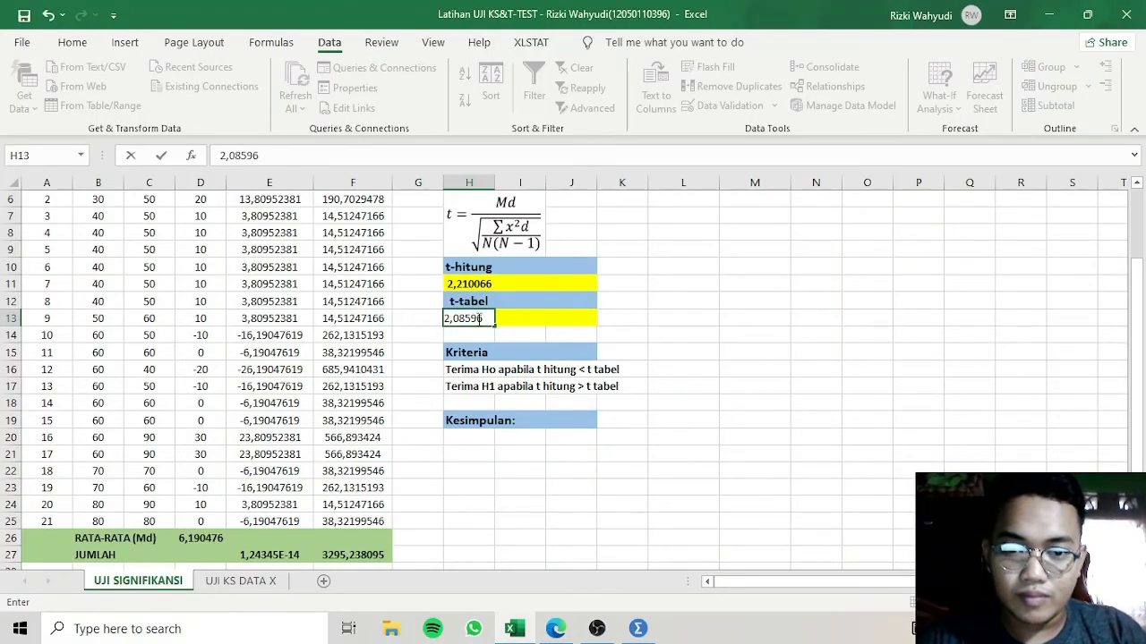
key("Return")
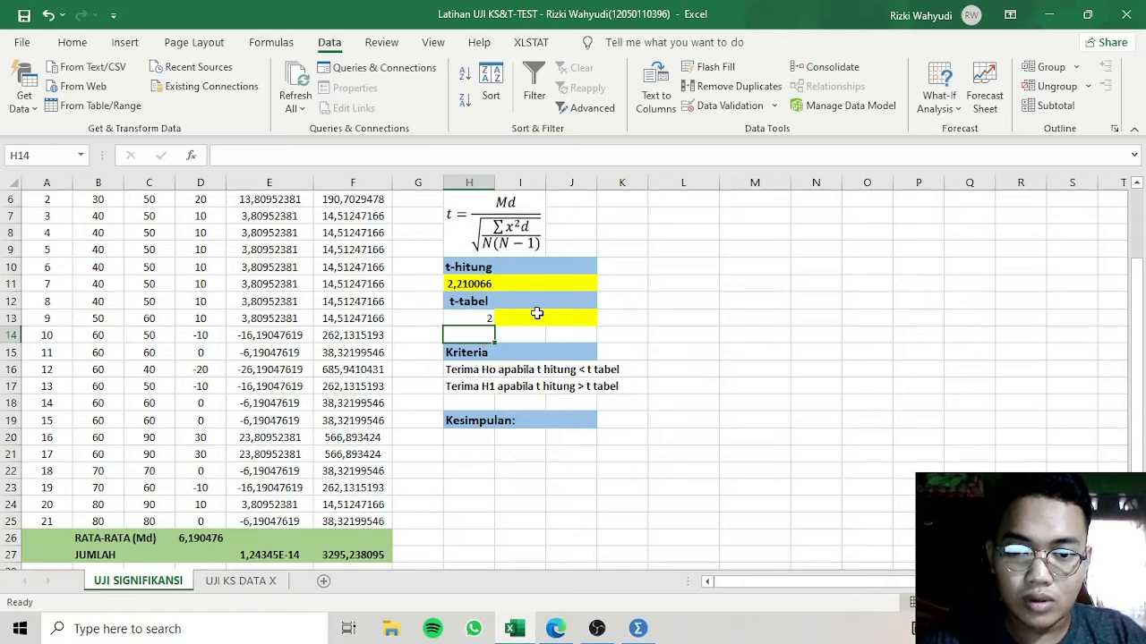
- Remove the fill color from cells H13:J13 in the t-tabel row
left_click(501, 322)
left_click_drag(483, 320, 570, 314)
left_click(73, 42)
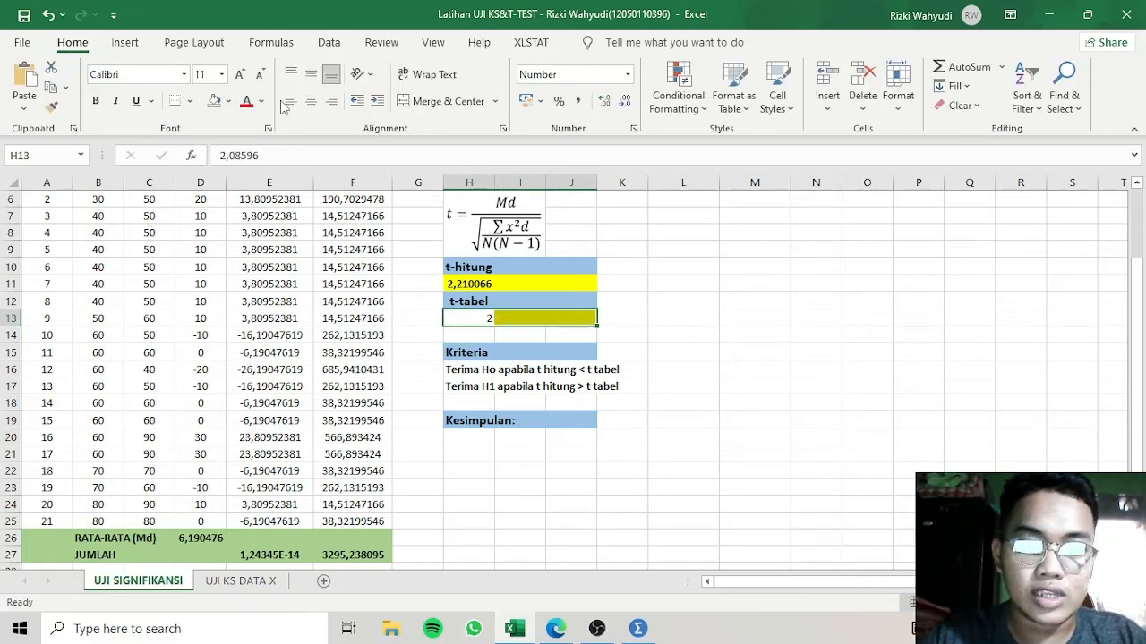
left_click(231, 103)
left_click(262, 284)
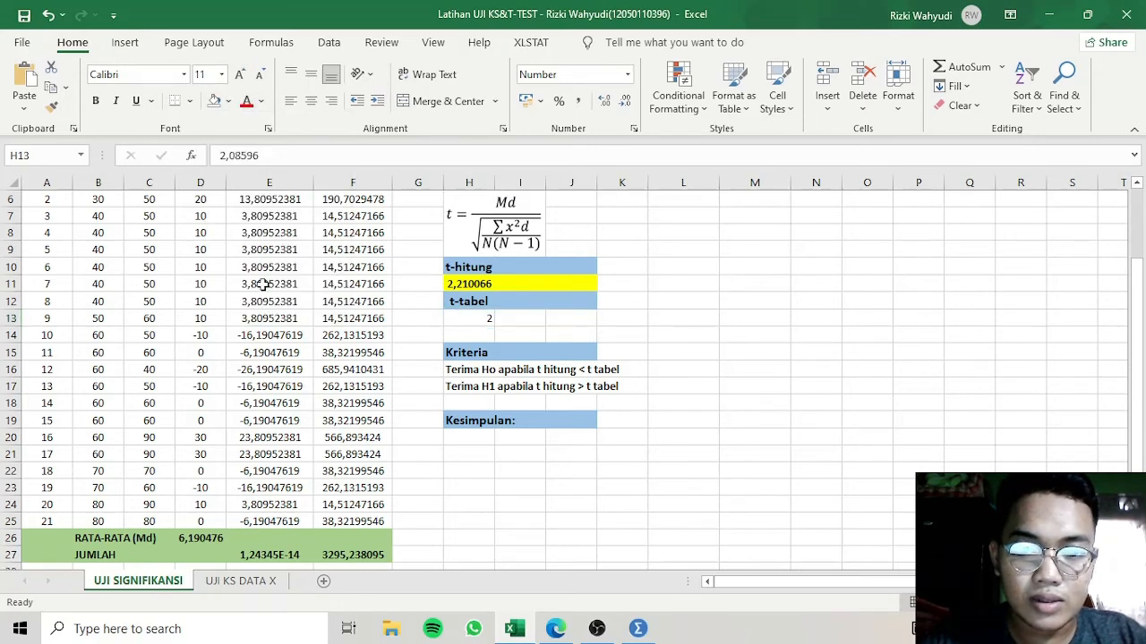
- Try to correct the separator of the t-tabel entry in H13, and empty the cell instead
double_click(475, 319)
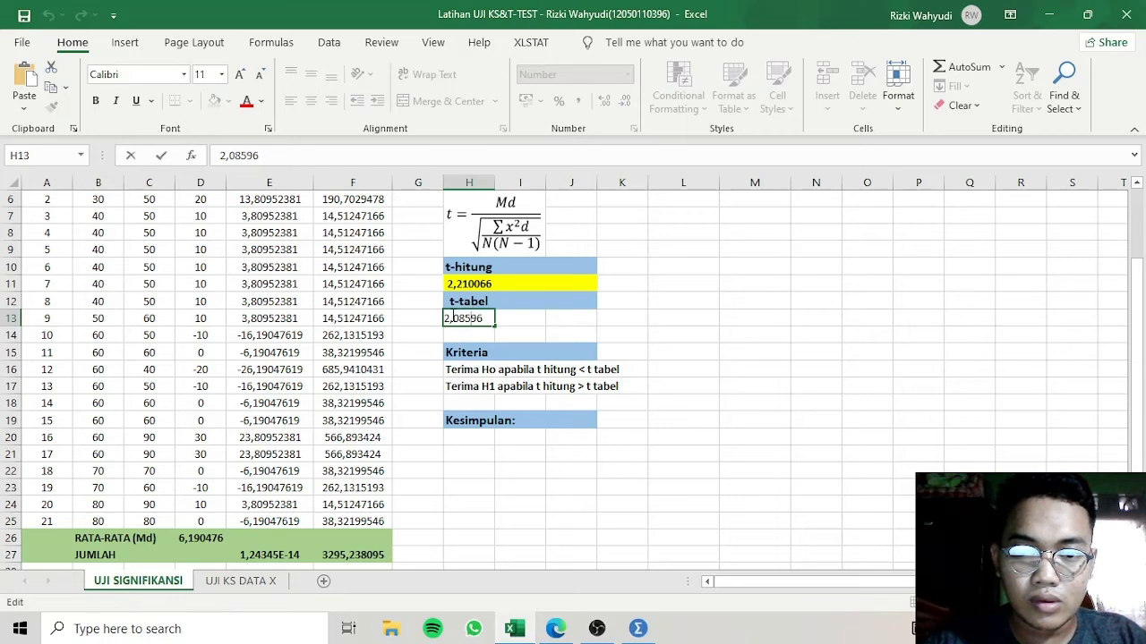
type("+")
scroll(450, 315, "down", 7)
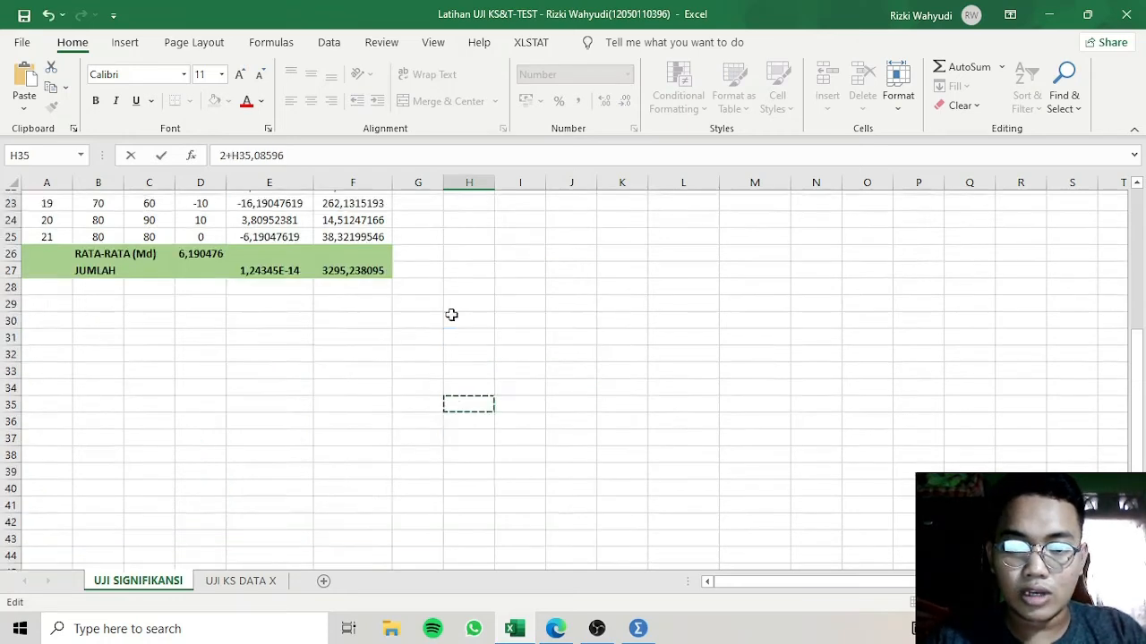
left_click(450, 315)
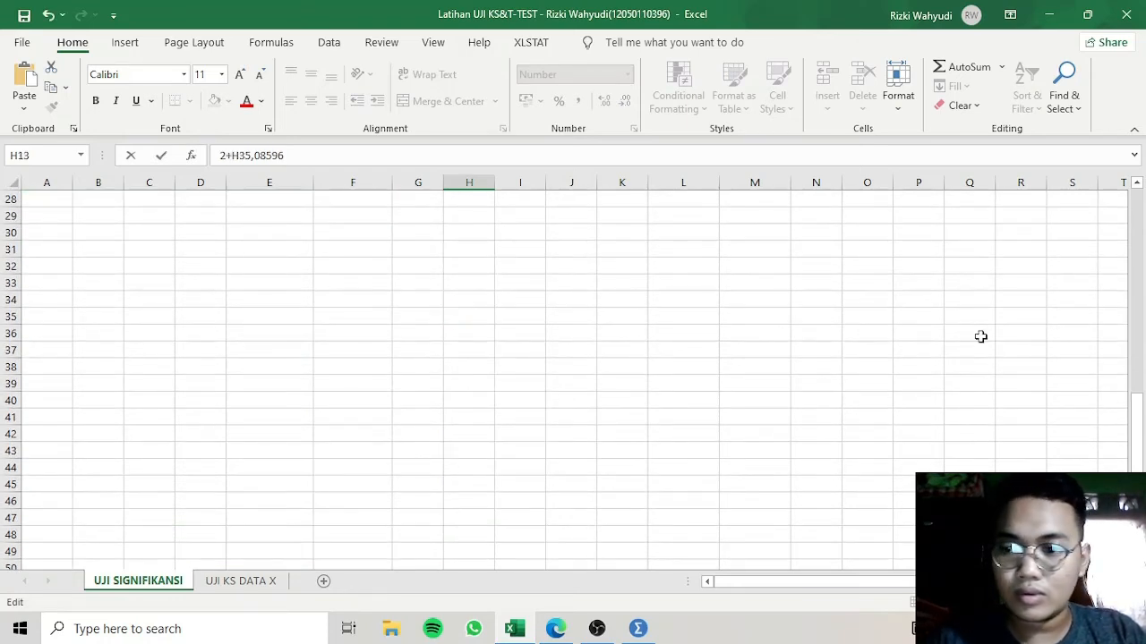
left_click_drag(1139, 416, 1141, 235)
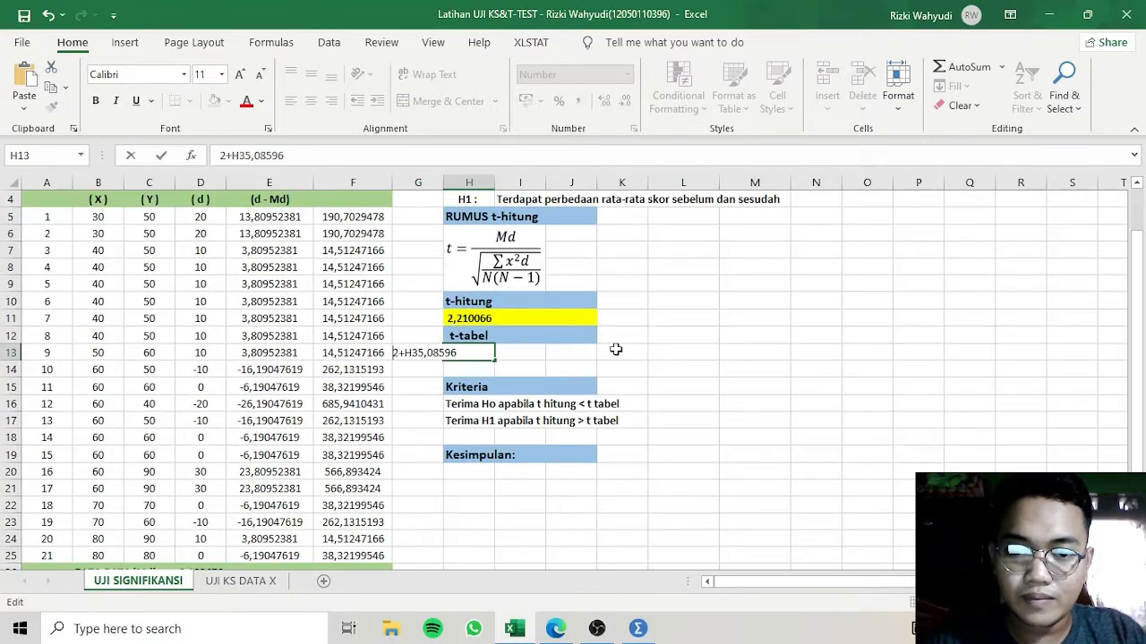
key("shift+Home")
key("BackSpace")
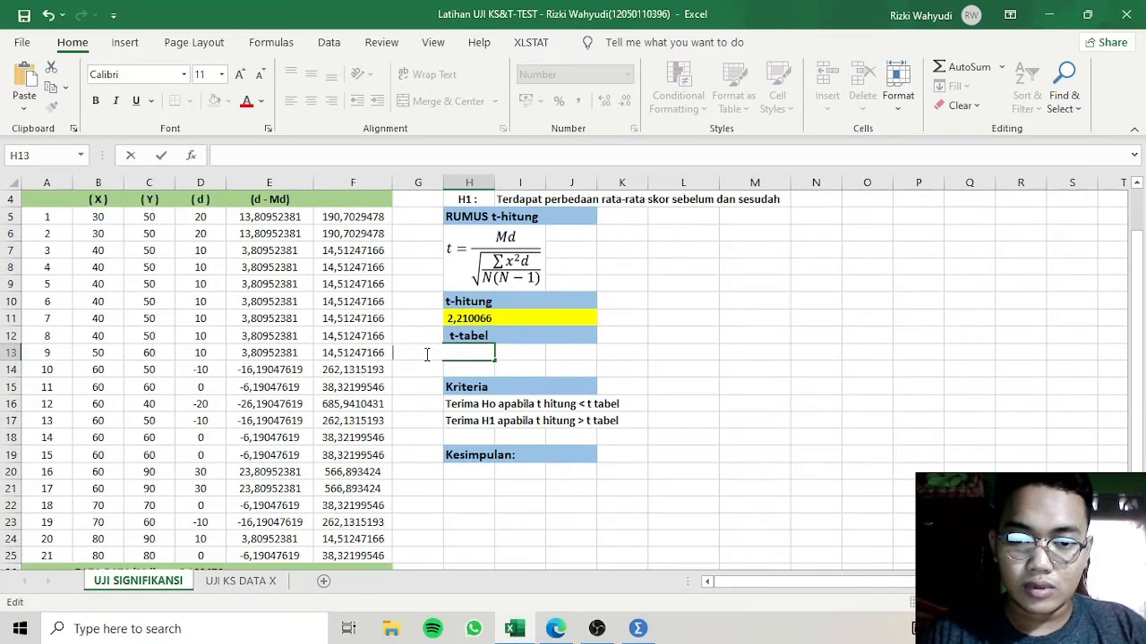
key("ctrl+z")
key("ctrl+z")
key("ctrl+z")
key("ctrl+z")
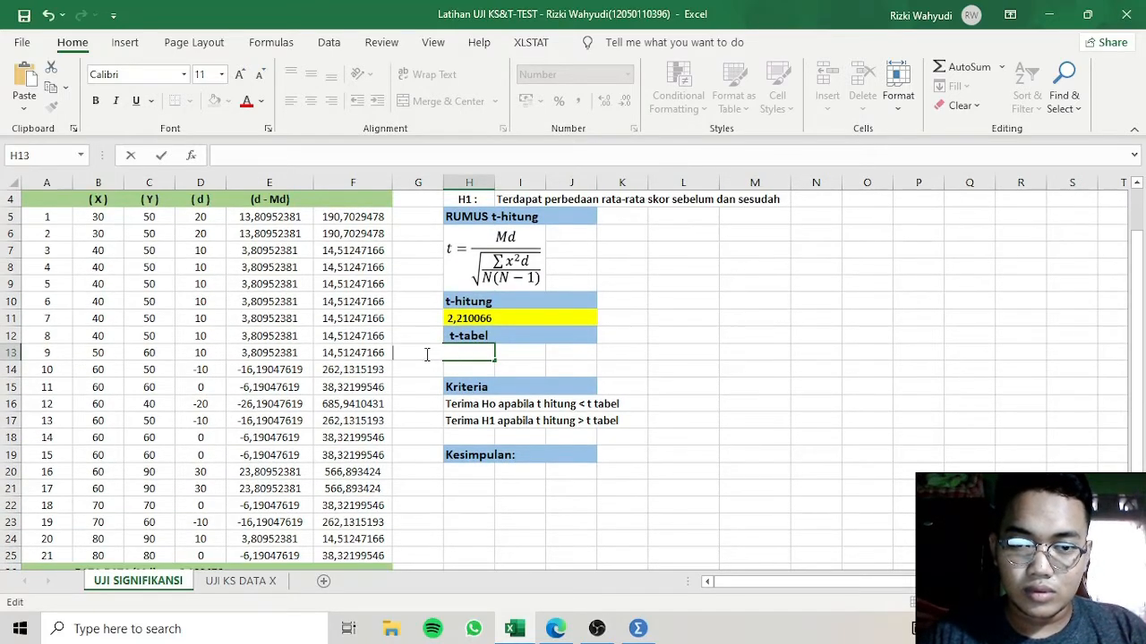
left_click(553, 370)
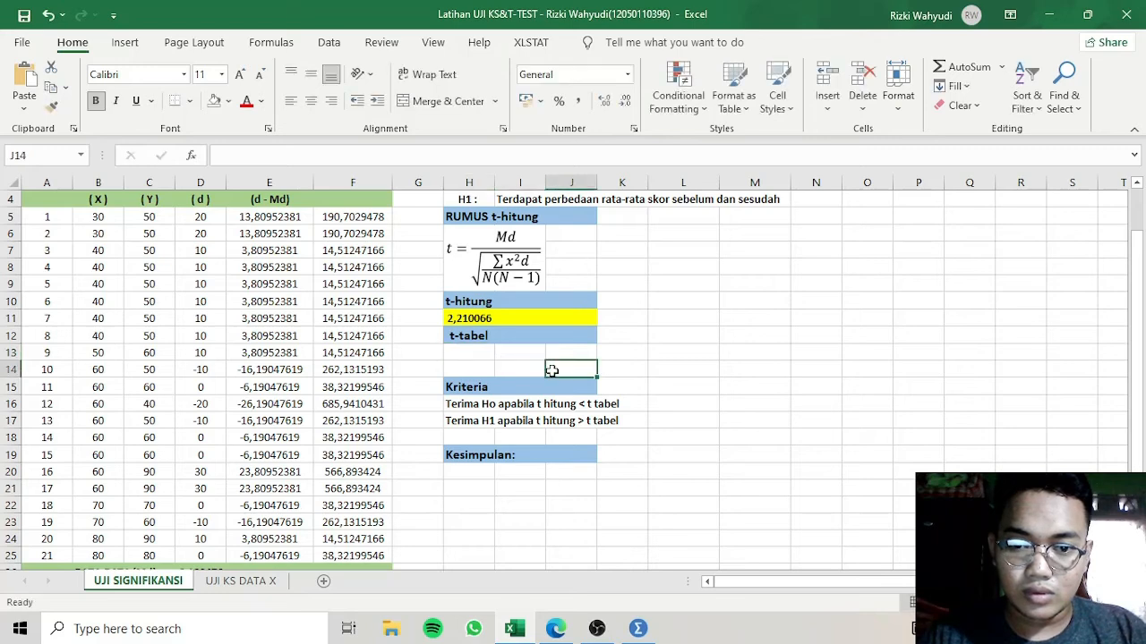
- Undo the recent value edits and fill removal in the t-tabel row, back to the pasted number
left_click(484, 353)
key("ctrl+z")
key("ctrl+z")
key("ctrl+z")
key("ctrl+z")
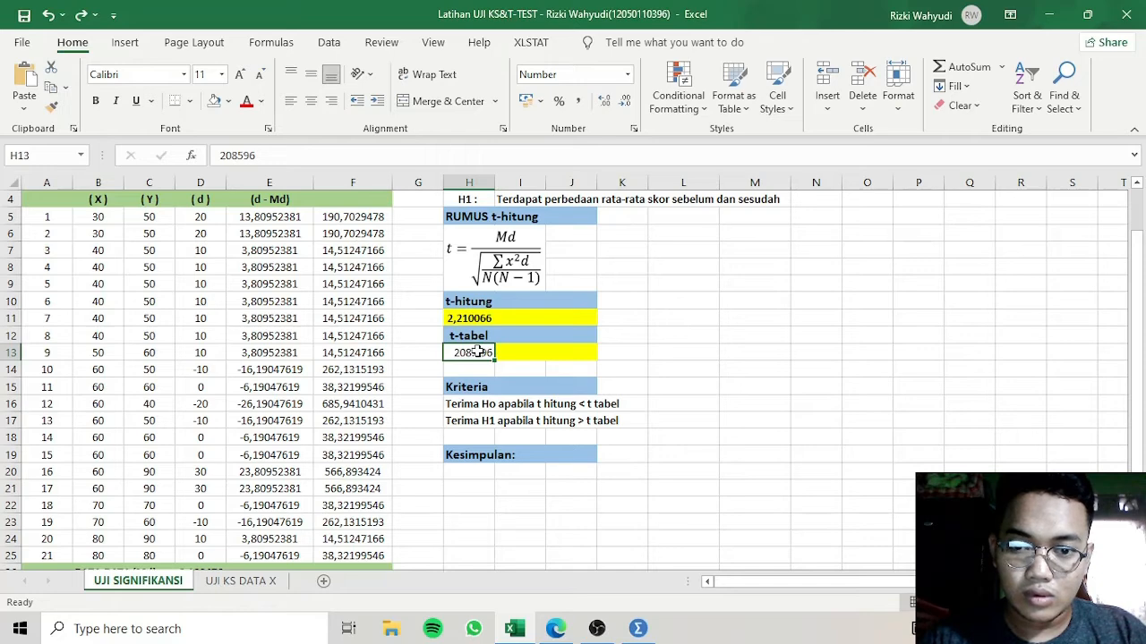
- Edit the pasted t-tabel number in H13 to read 2. 08596
key("F2")
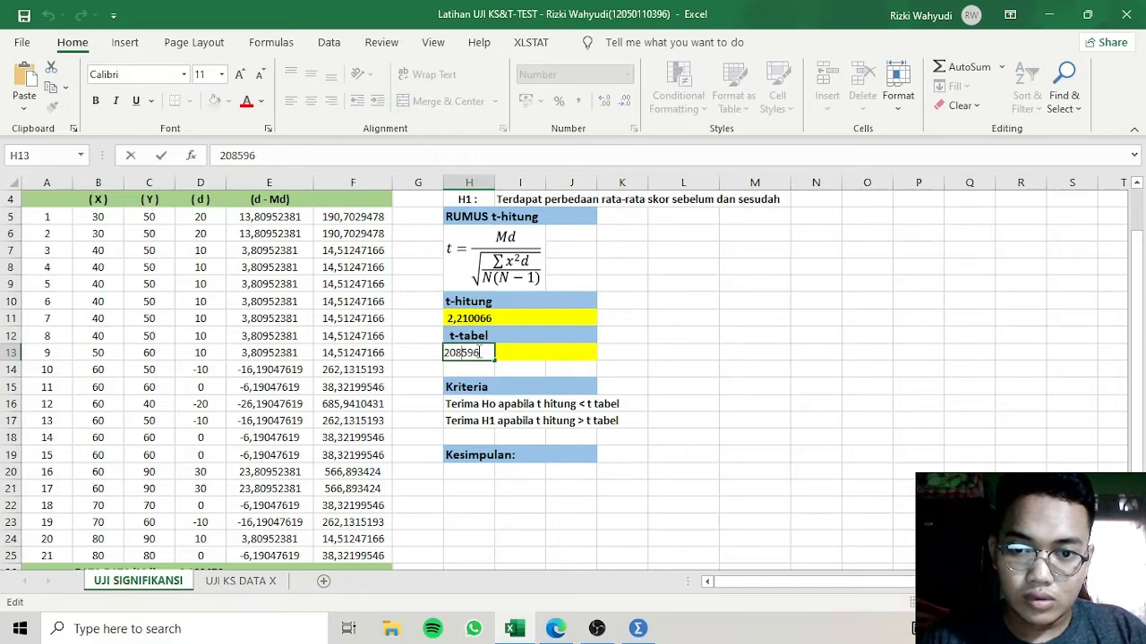
type(".")
key("Return")
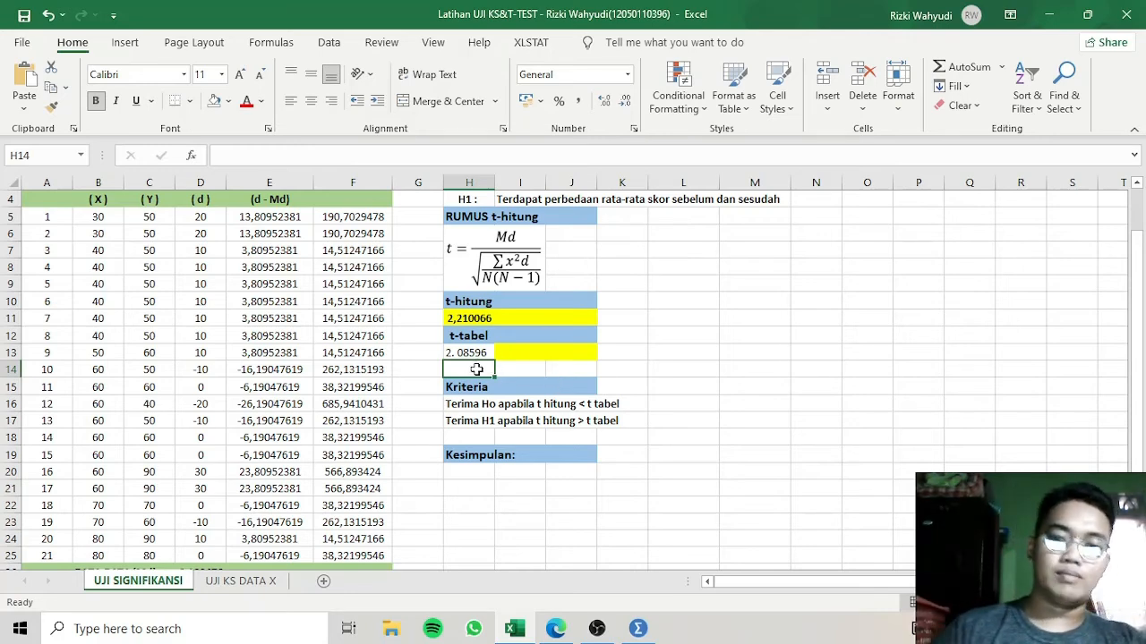
- Review the Kriteria rules for accepting Ho or H1 and the Kesimpulan section beneath them
left_click(516, 386)
left_click(474, 405)
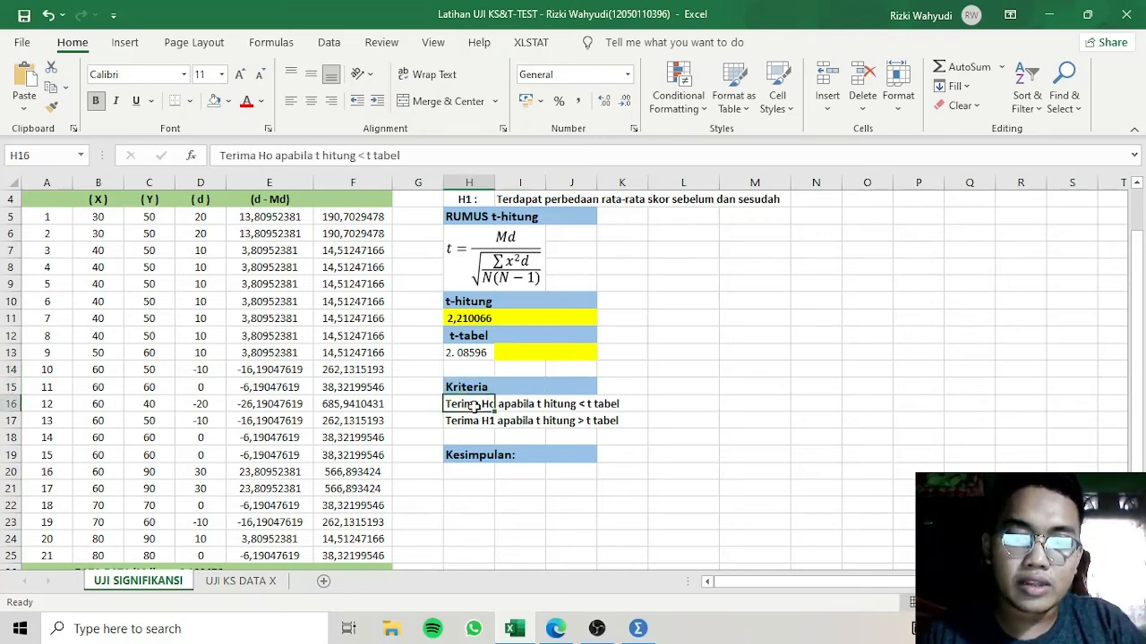
key("Down")
key("Down")
key("Down")
key("Down")
key("Down")
key("Down")
key("Down")
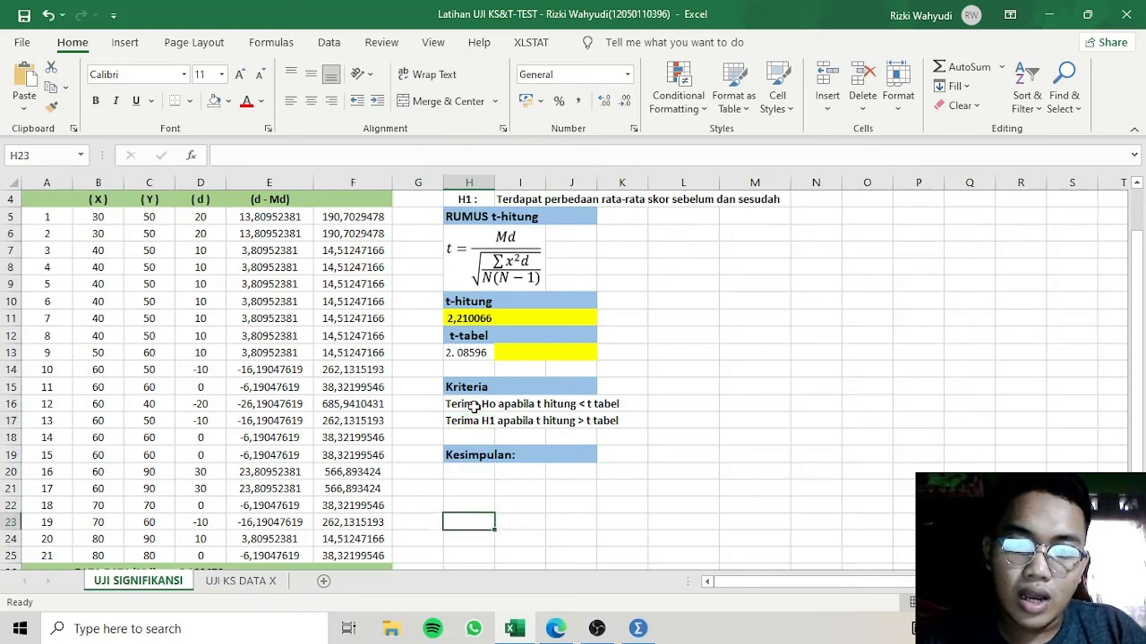
key("Up")
key("Up")
key("Up")
key("Up")
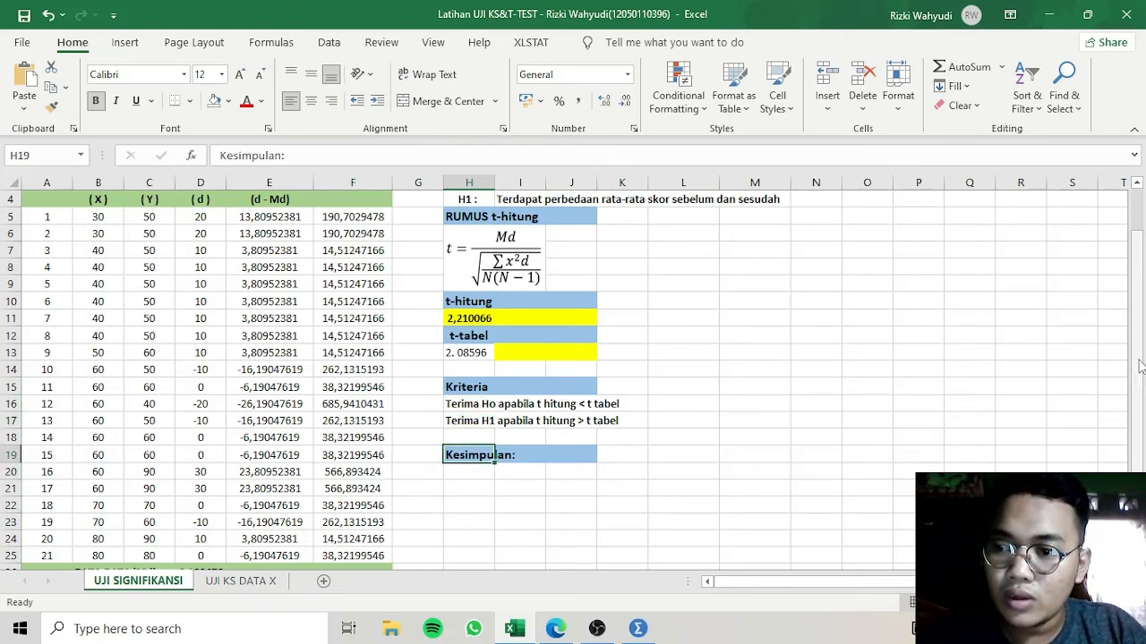
left_click_drag(1135, 367, 1142, 382)
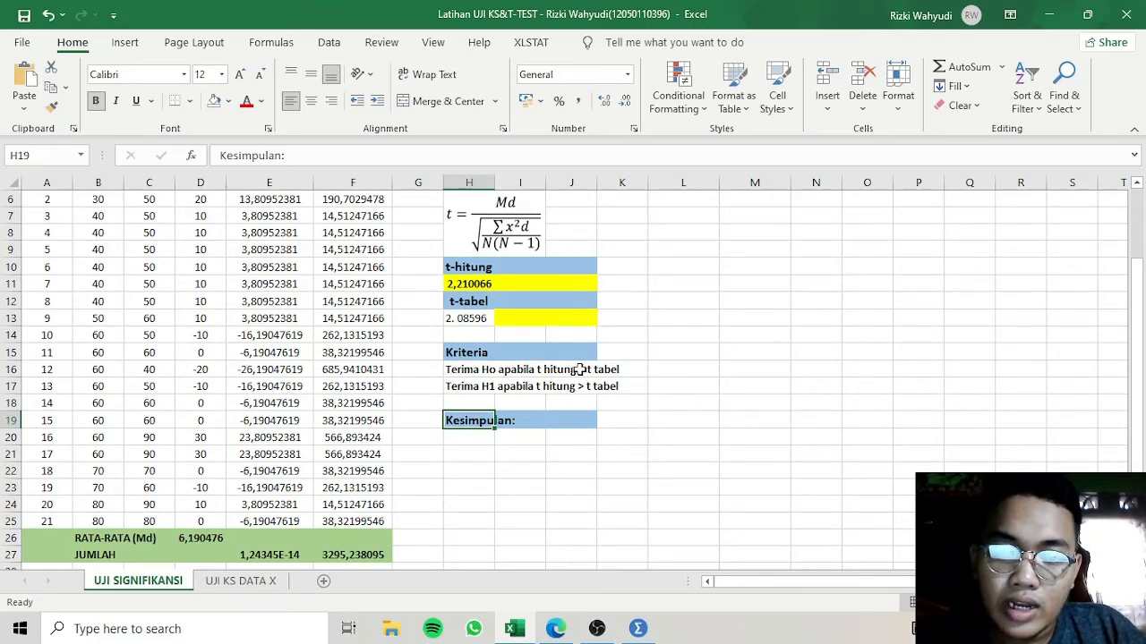
- Enter "Tolak HO" in cell H20 beneath the Kesimpulan heading
left_click(465, 438)
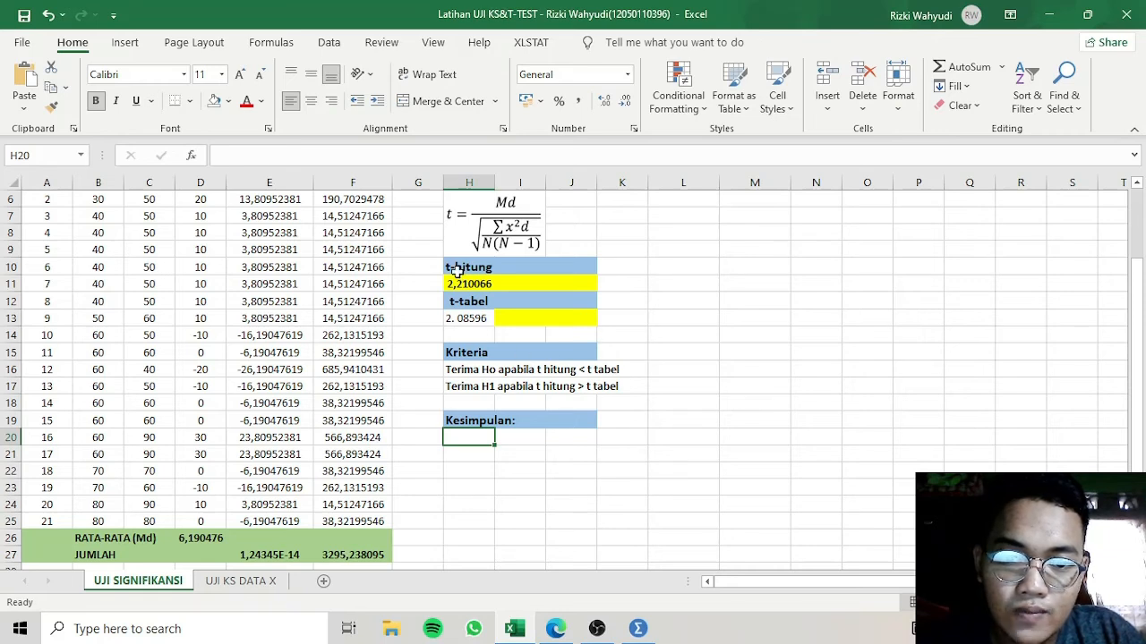
key("Caps_Lock")
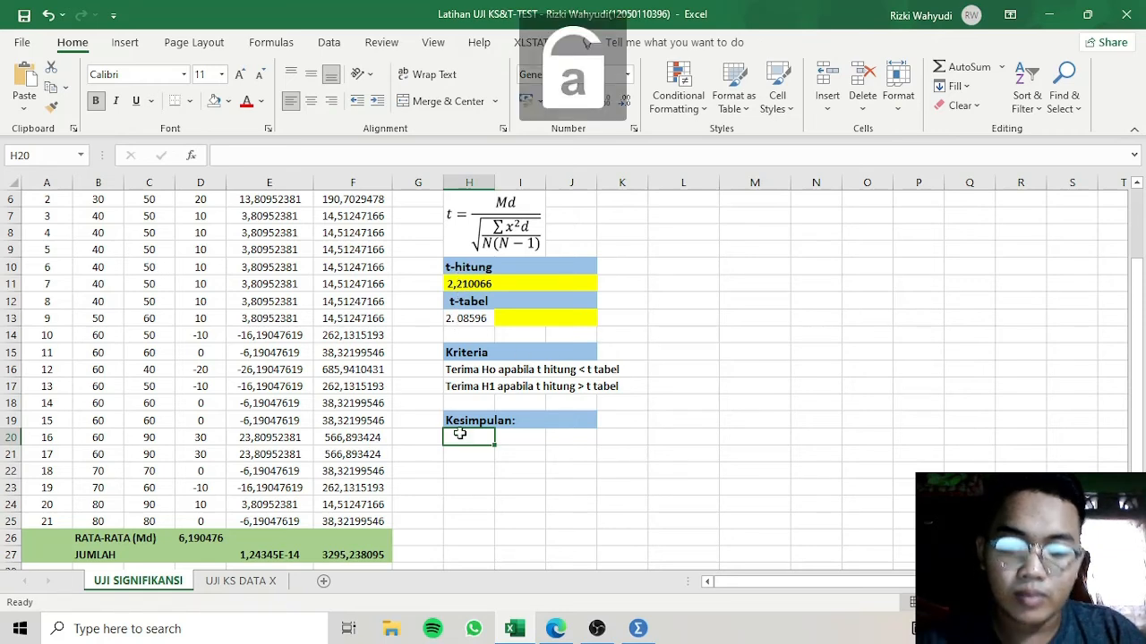
type("t")
key("Caps_Lock")
type("E")
key("BackSpace")
key("BackSpace")
type("T")
key("Caps_Lock")
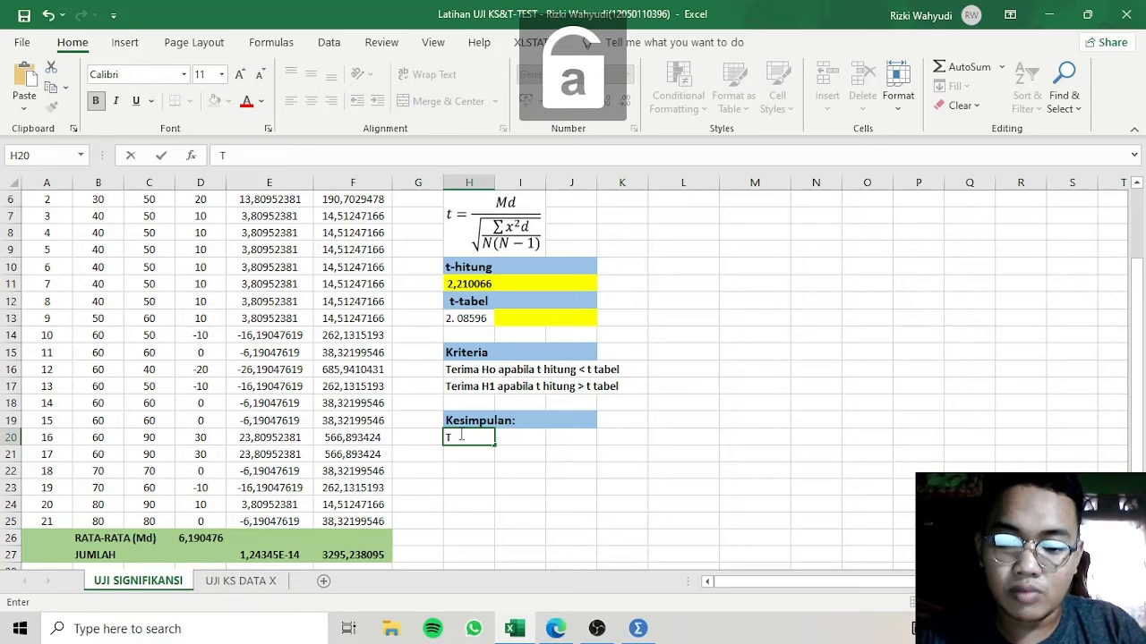
type("olak")
key("Caps_Lock")
type("HO")
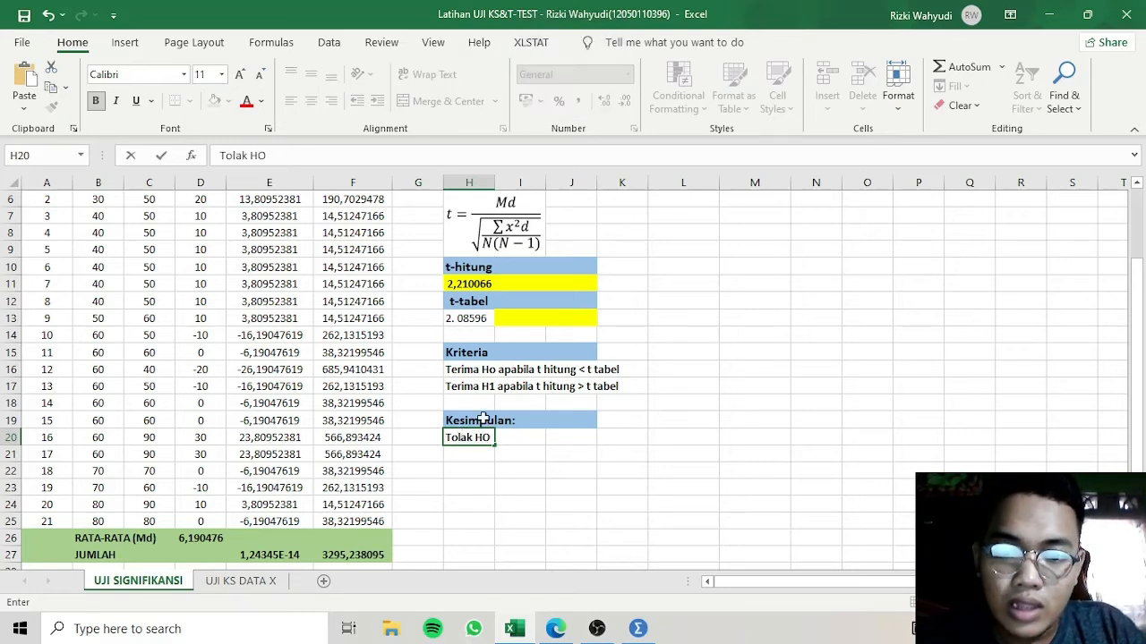
left_click(474, 391)
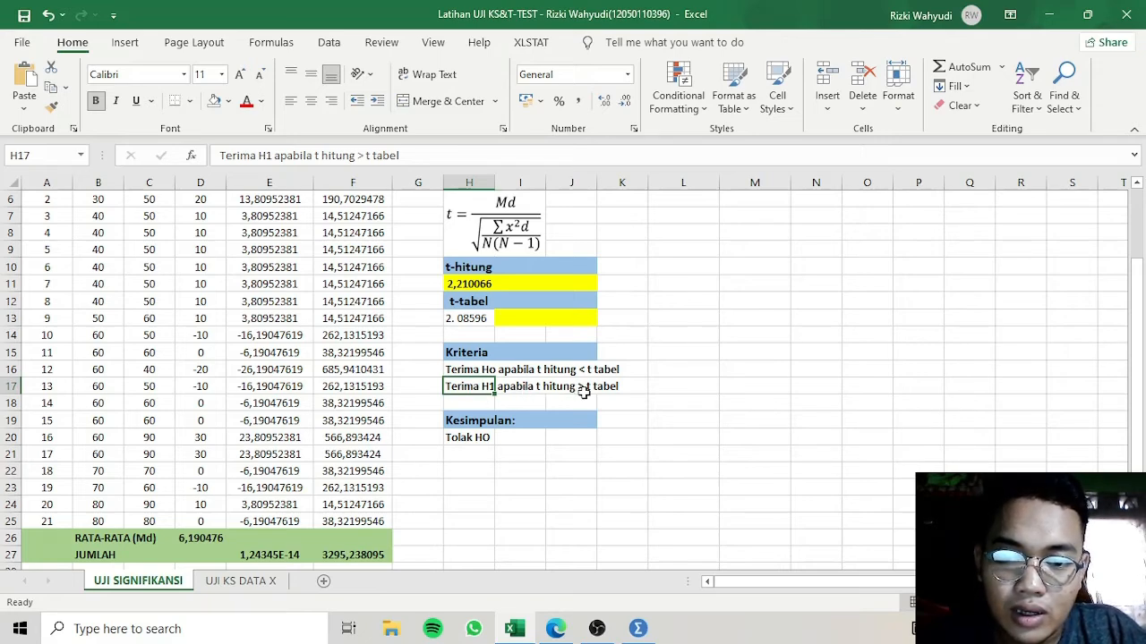
- Extend the conclusion in H20 to read "Tolak HO dan Terima H1"
left_click(489, 437)
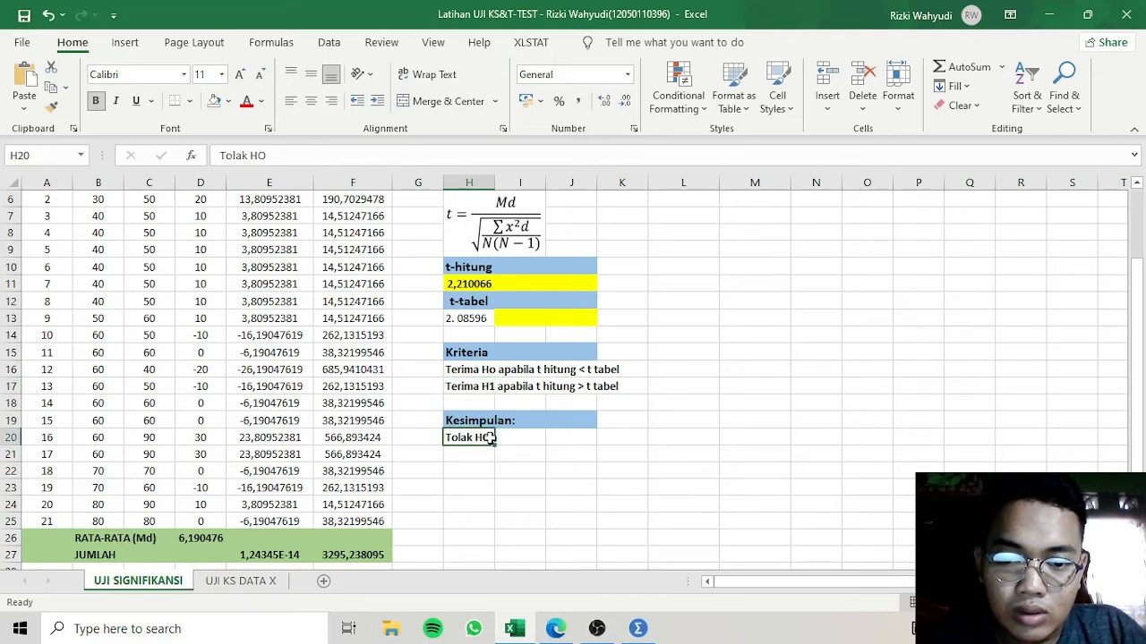
double_click(494, 438)
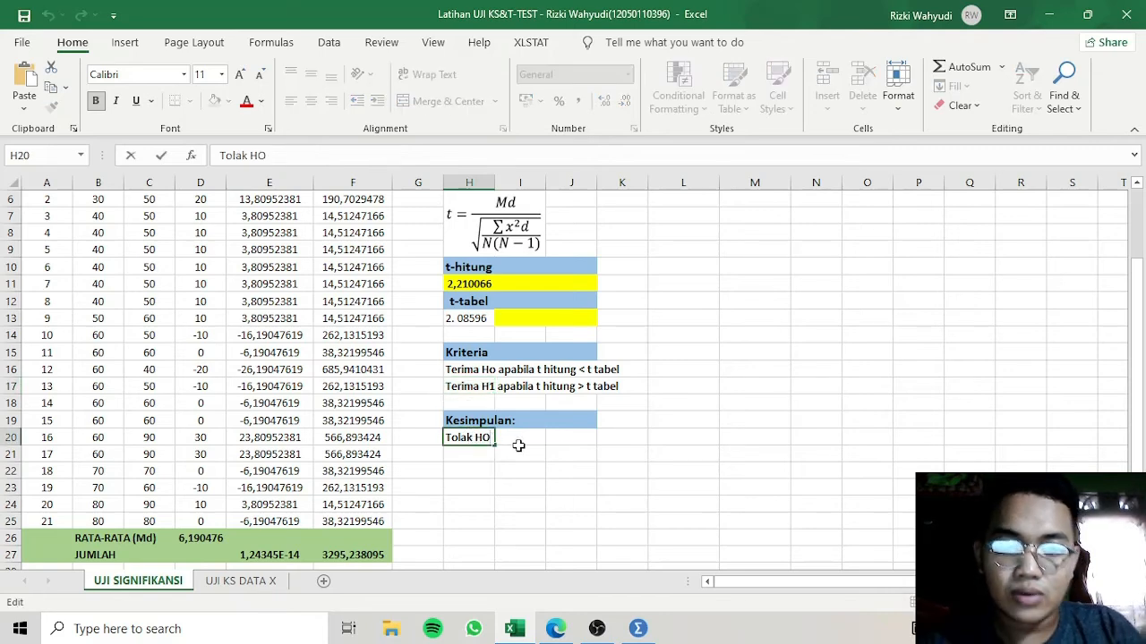
type("DA")
key("Caps_Lock")
key("BackSpace")
key("BackSpace")
type("dan")
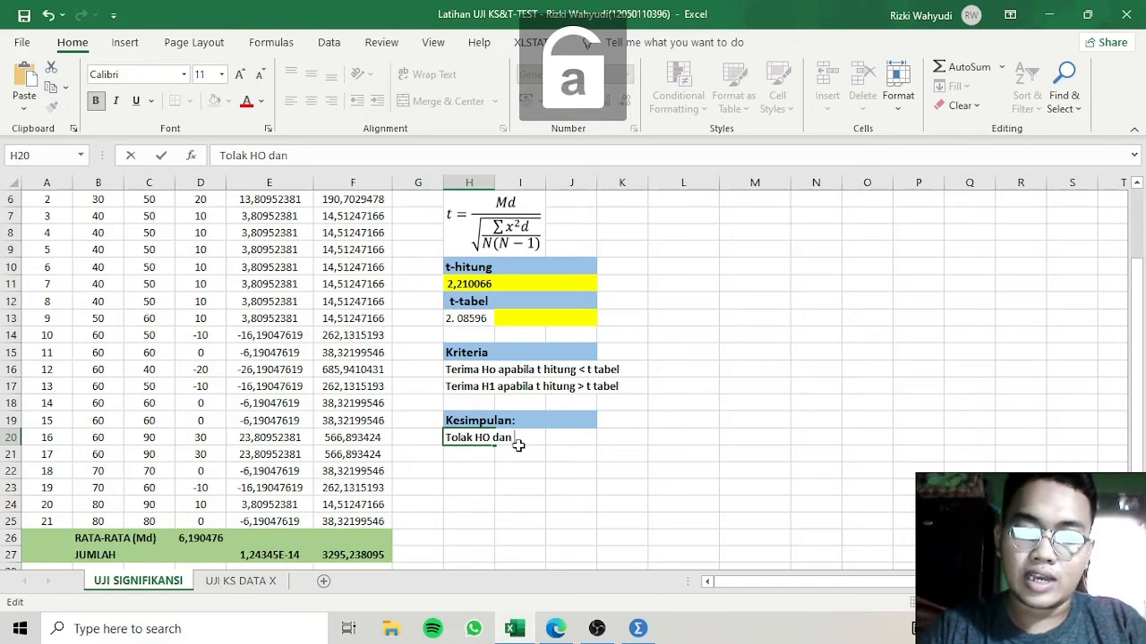
key("Caps_Lock")
type("TER")
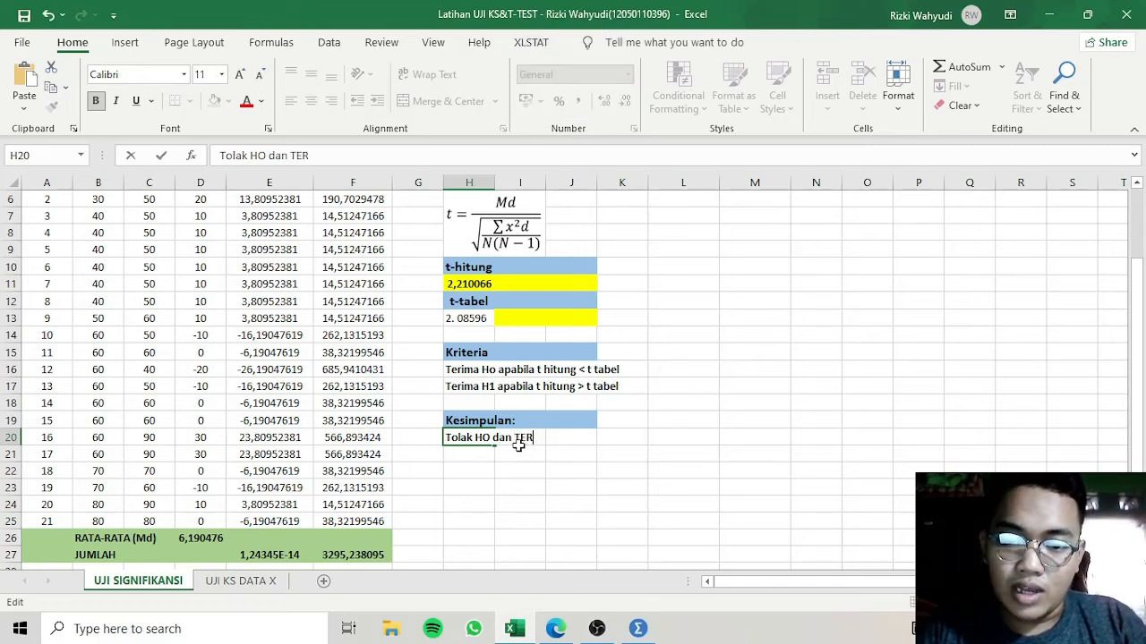
key("Caps_Lock")
key("BackSpace")
key("BackSpace")
type("erima")
key("Caps_Lock")
type("H")
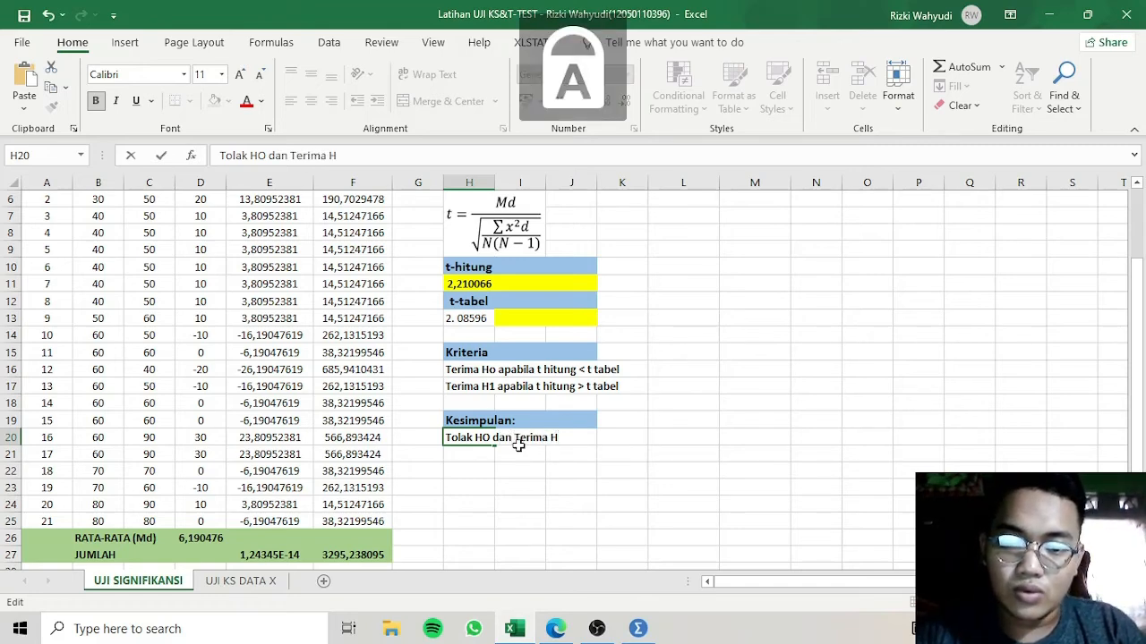
type("1")
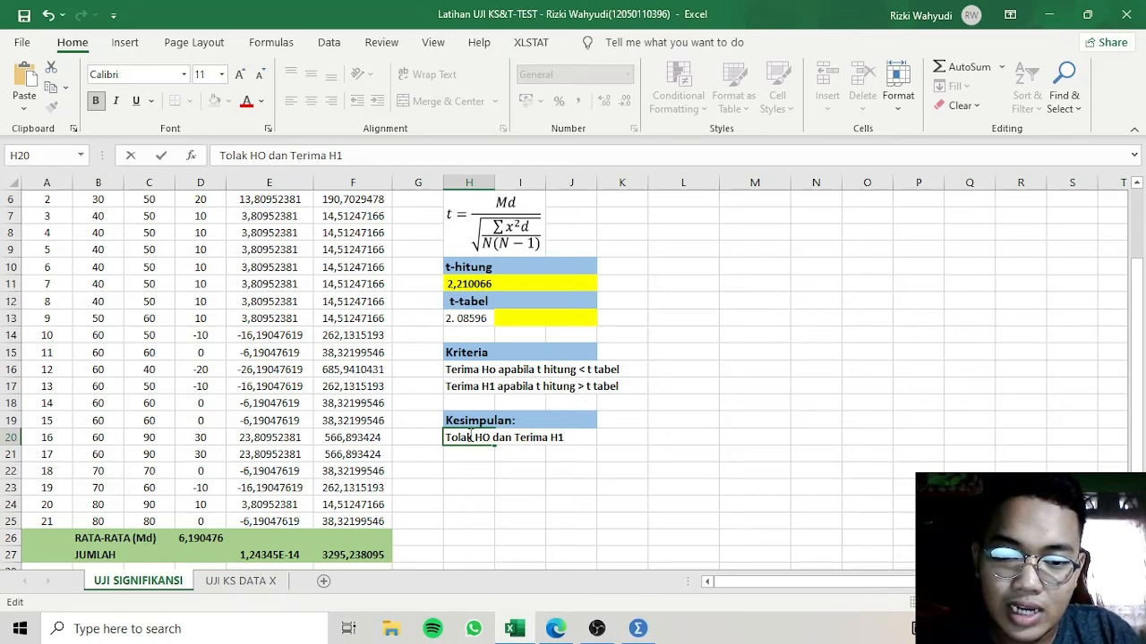
left_click(542, 372)
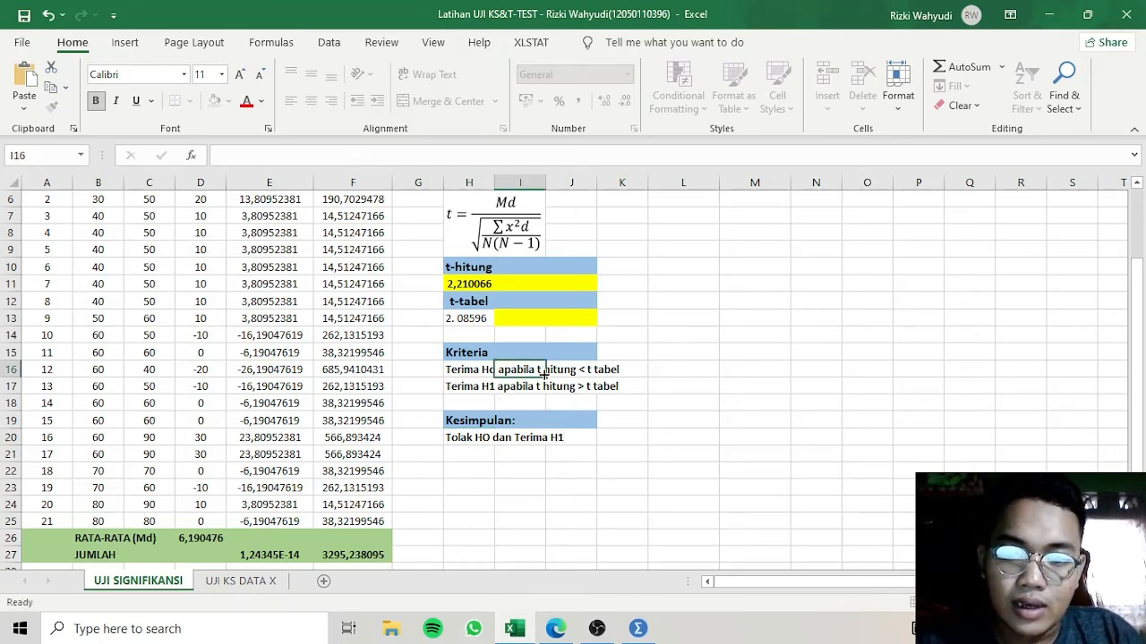
- Check the written conclusion against the t-hitung and t-tabel values, the Kriteria rules and the Ho and H1 statements under Hipotesis
left_click(556, 374)
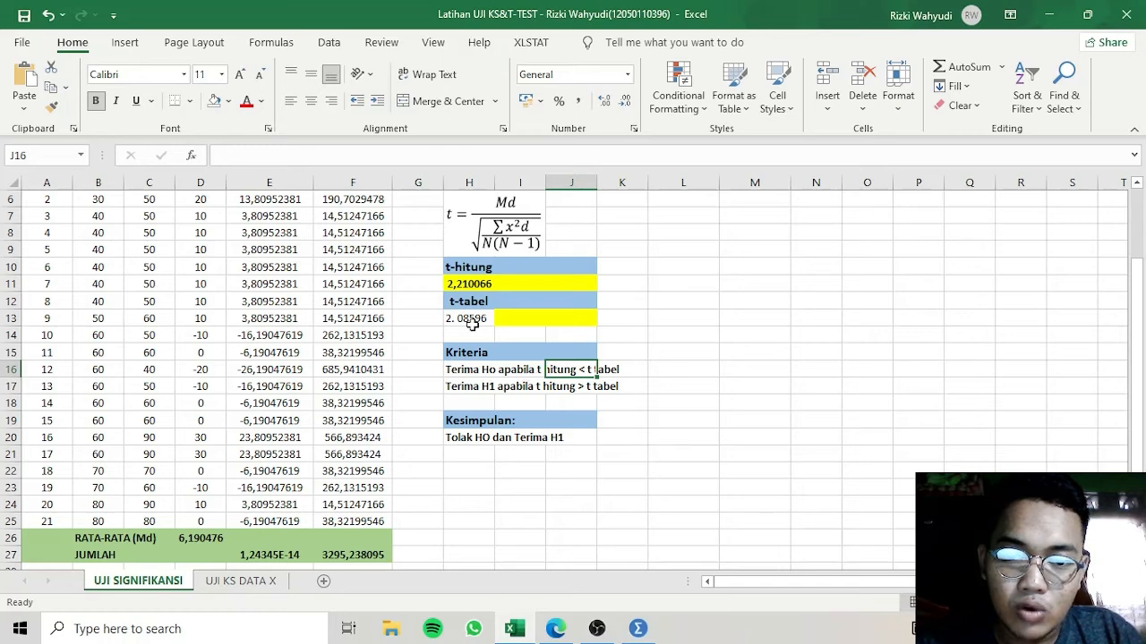
left_click(471, 320)
left_click(482, 283)
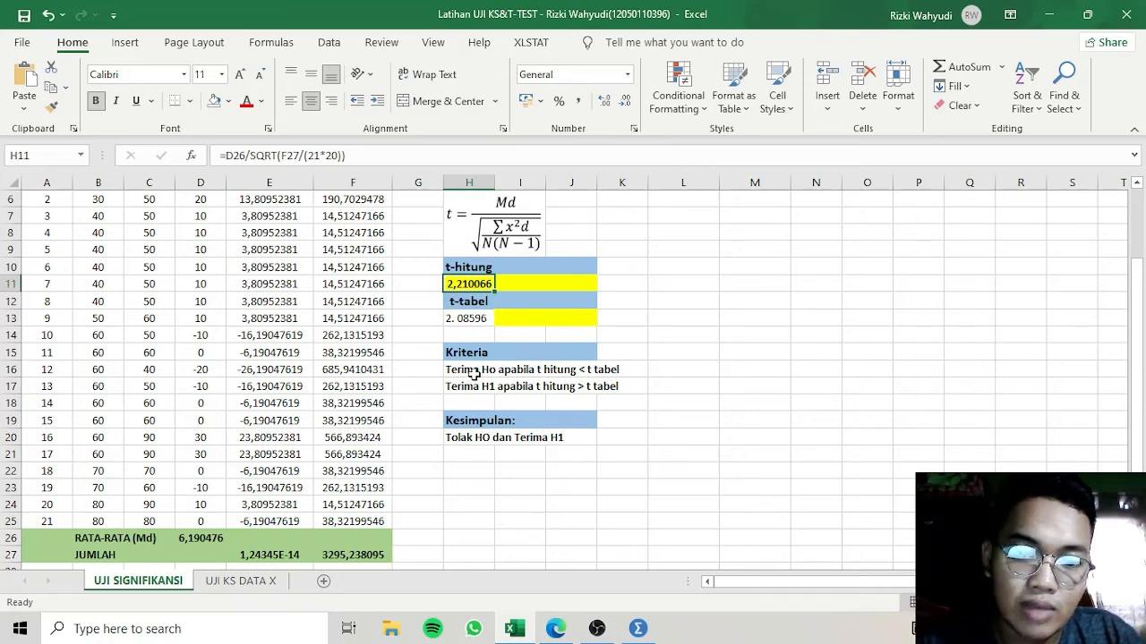
left_click(471, 437)
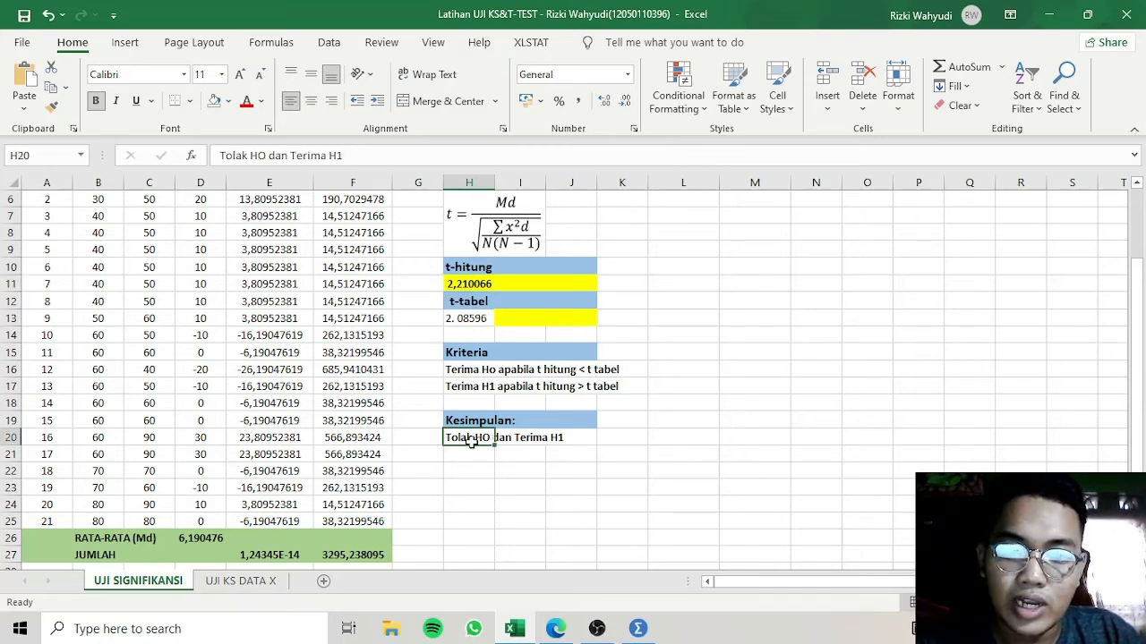
left_click(475, 469)
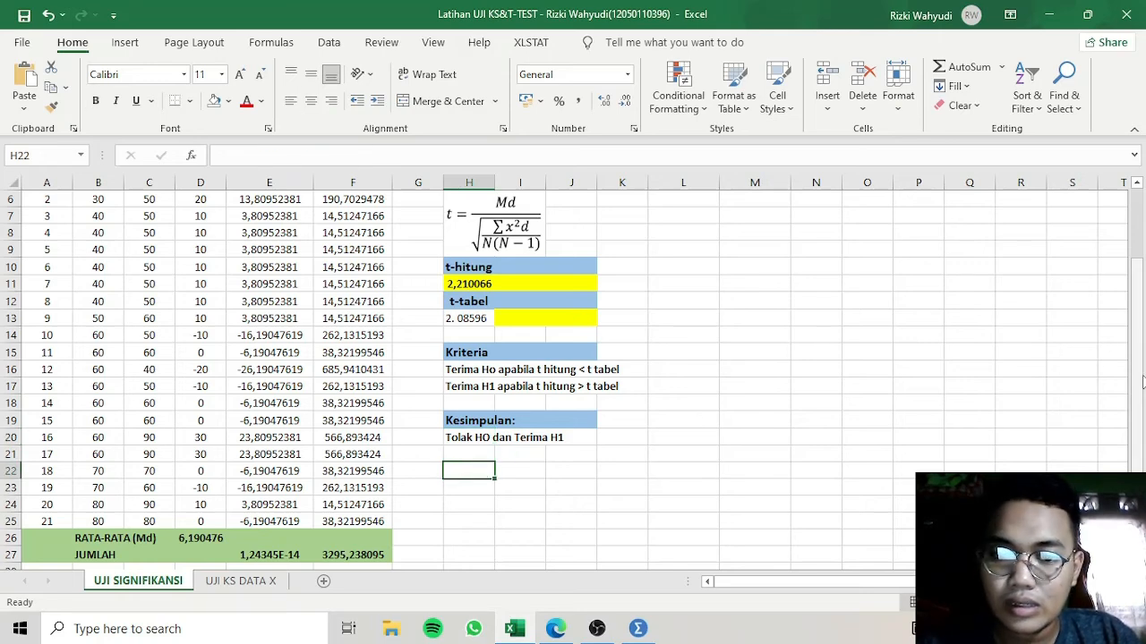
left_click_drag(1143, 310, 1141, 166)
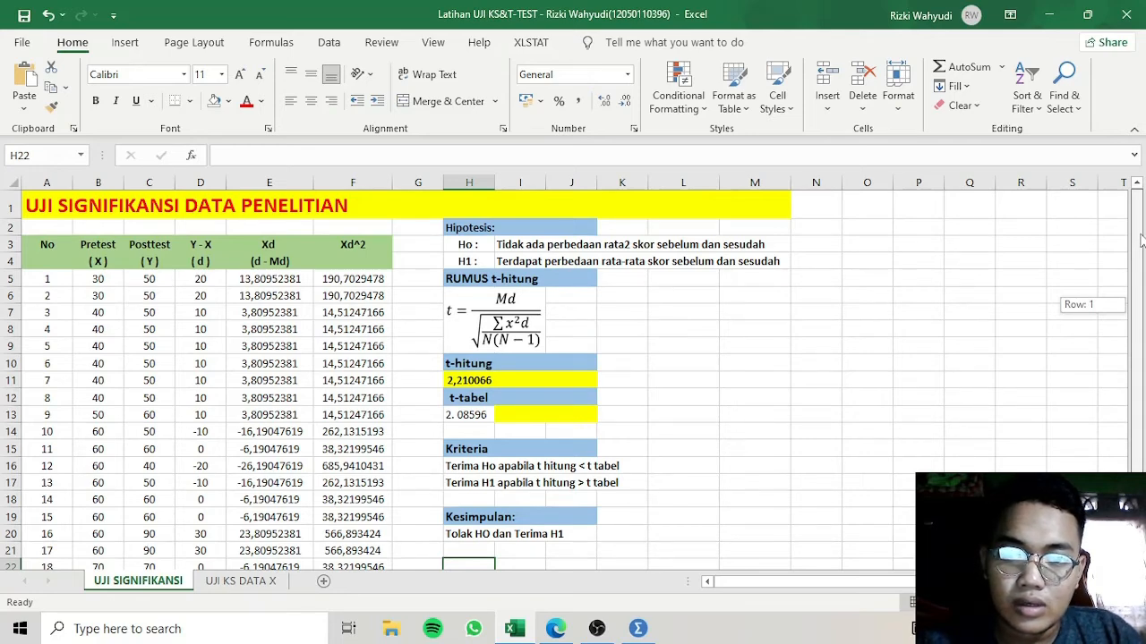
left_click_drag(1141, 240, 1142, 260)
left_click(583, 215)
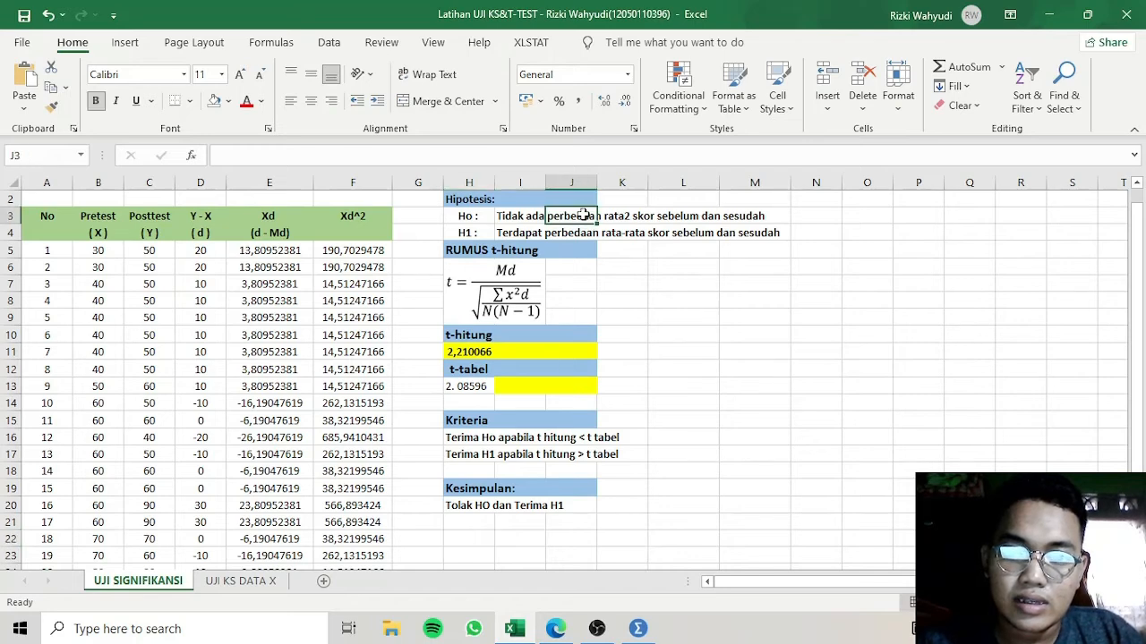
left_click(533, 221)
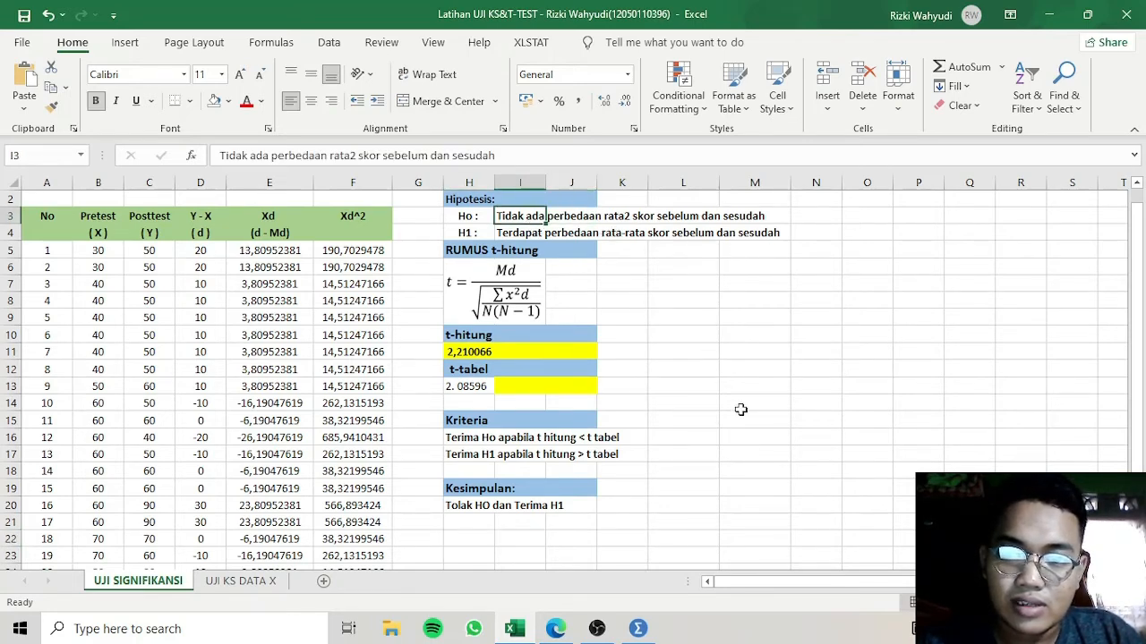
left_click(472, 524)
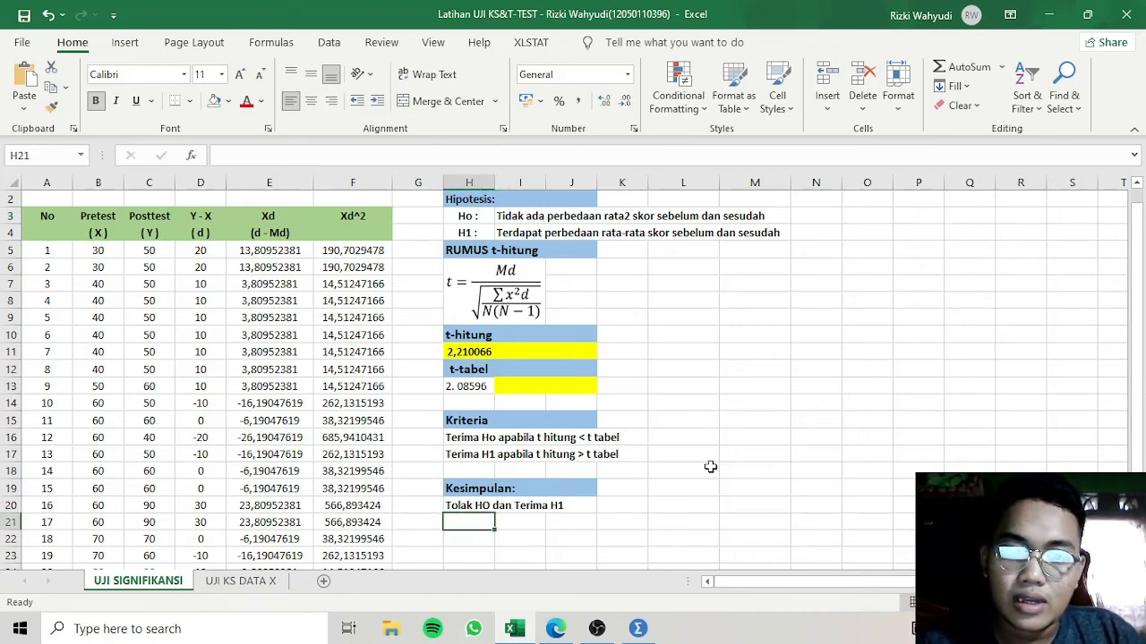
left_click_drag(1136, 415, 1136, 468)
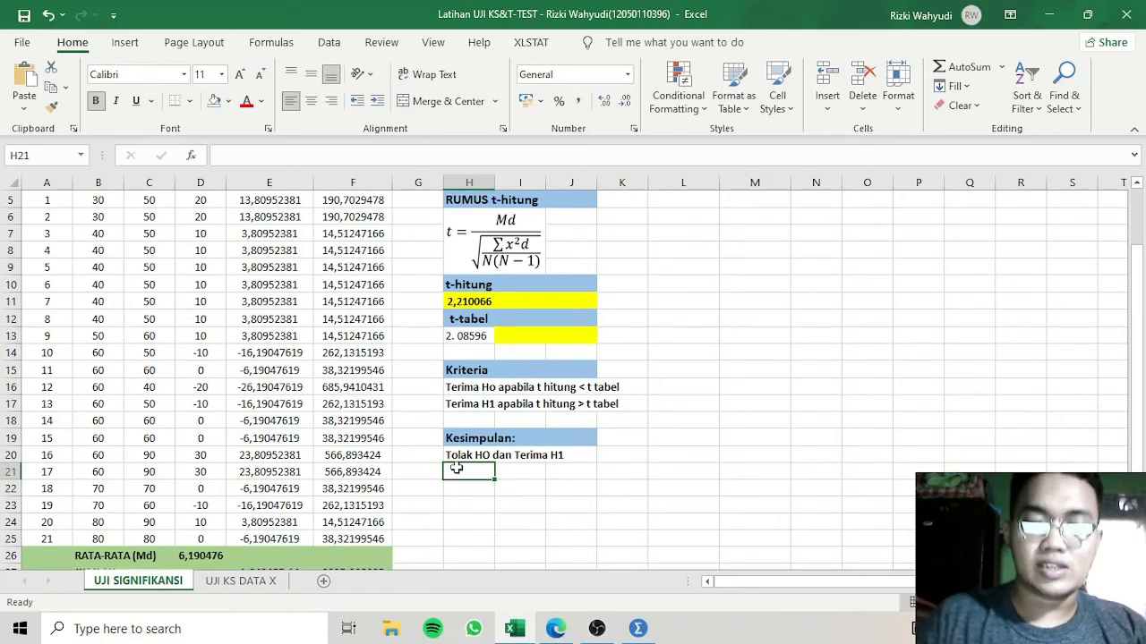
left_click(235, 316)
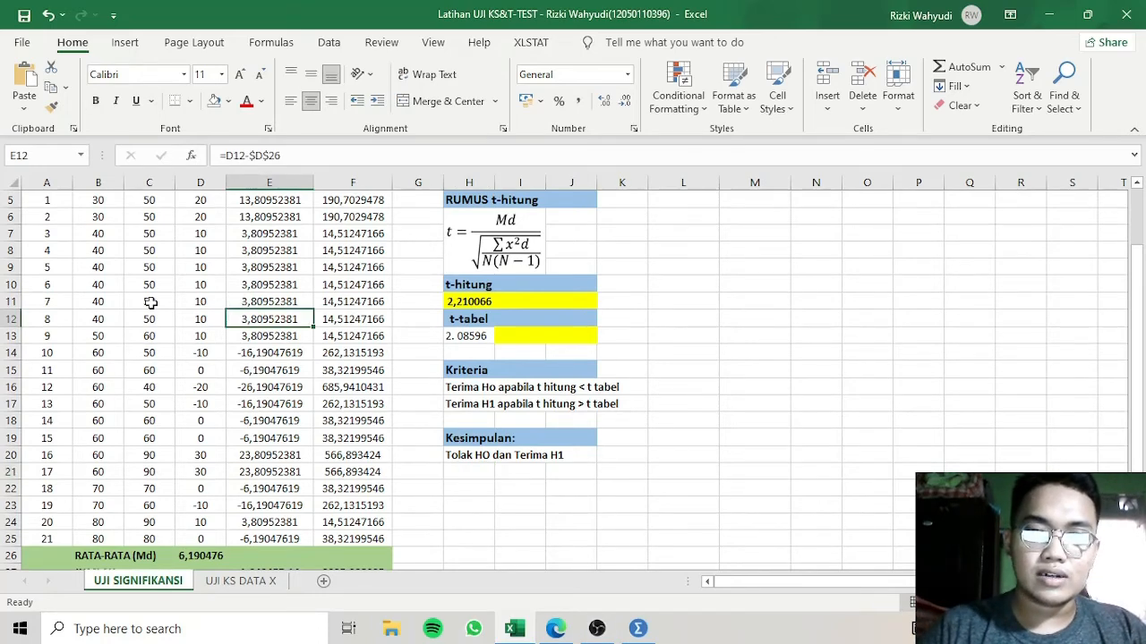
left_click(218, 335)
left_click(460, 286)
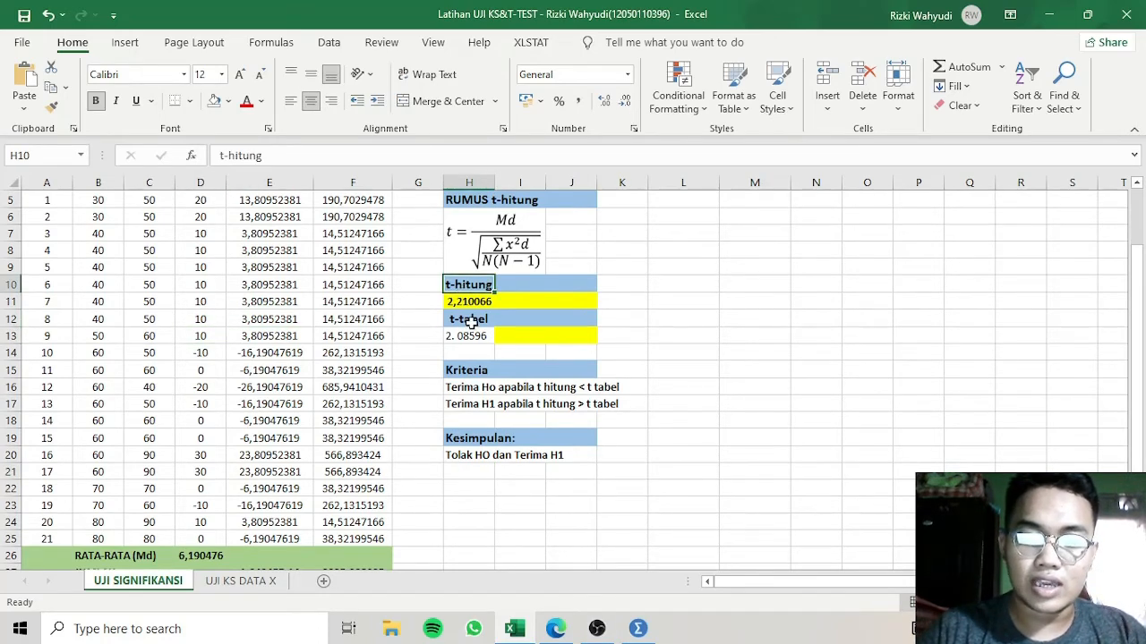
left_click(470, 324)
left_click(157, 302)
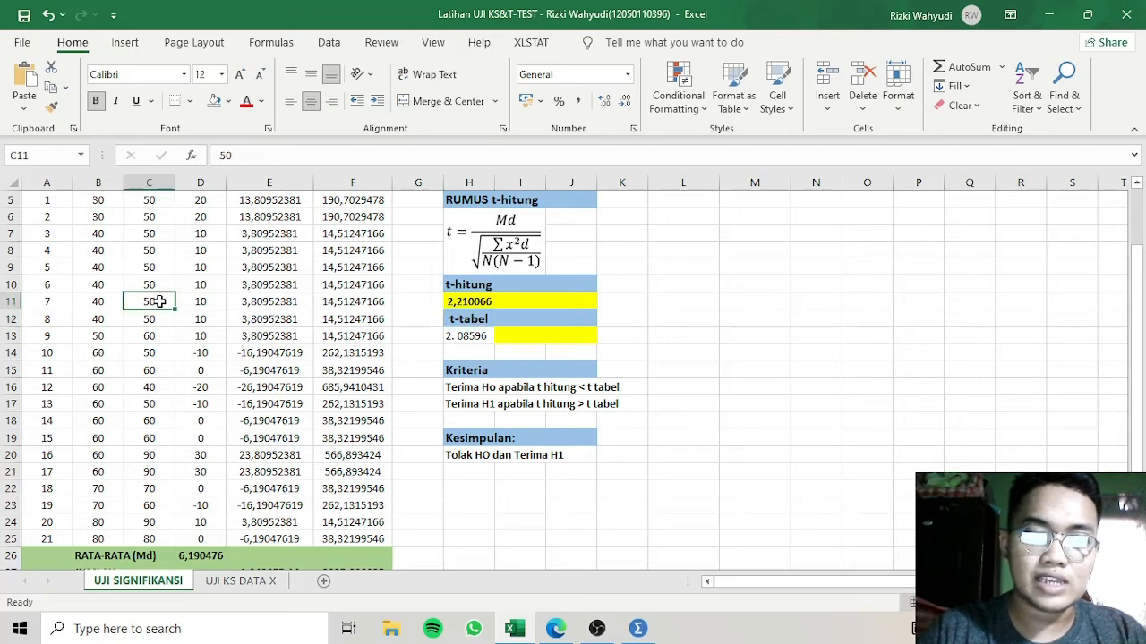
- Switch to the SPSS Data Editor holding the PRETEST and POSTEST scores
double_click(221, 319)
key("alt+Tab")
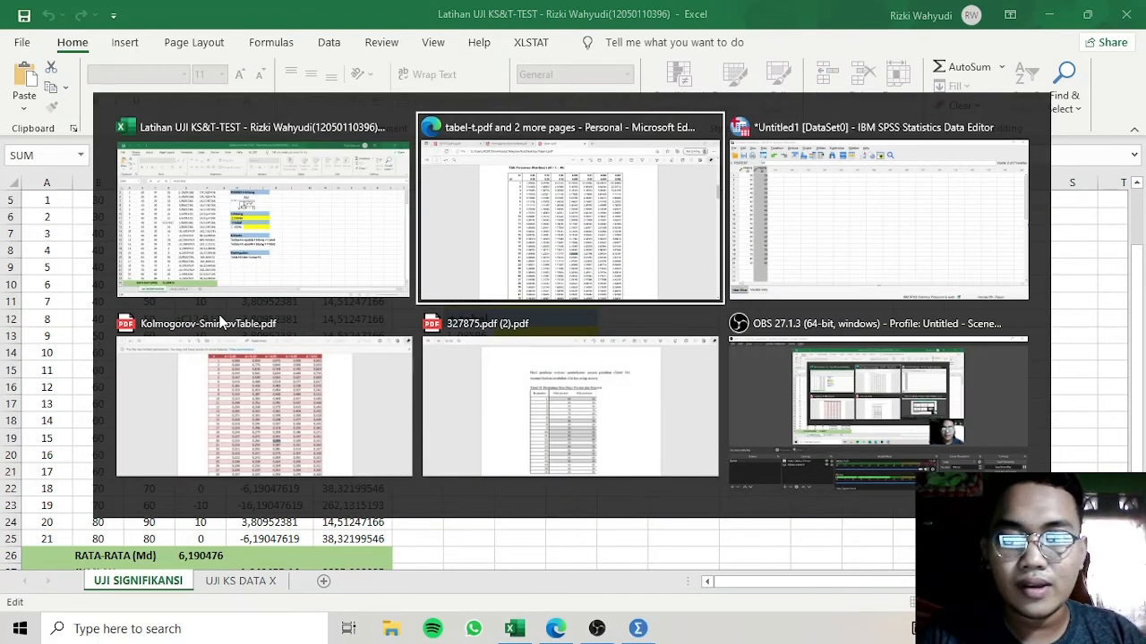
key("alt+Tab")
key("alt+Tab")
key("alt+Tab")
key("alt+Tab")
key("alt+Tab")
key("alt+Tab")
key("alt+Tab")
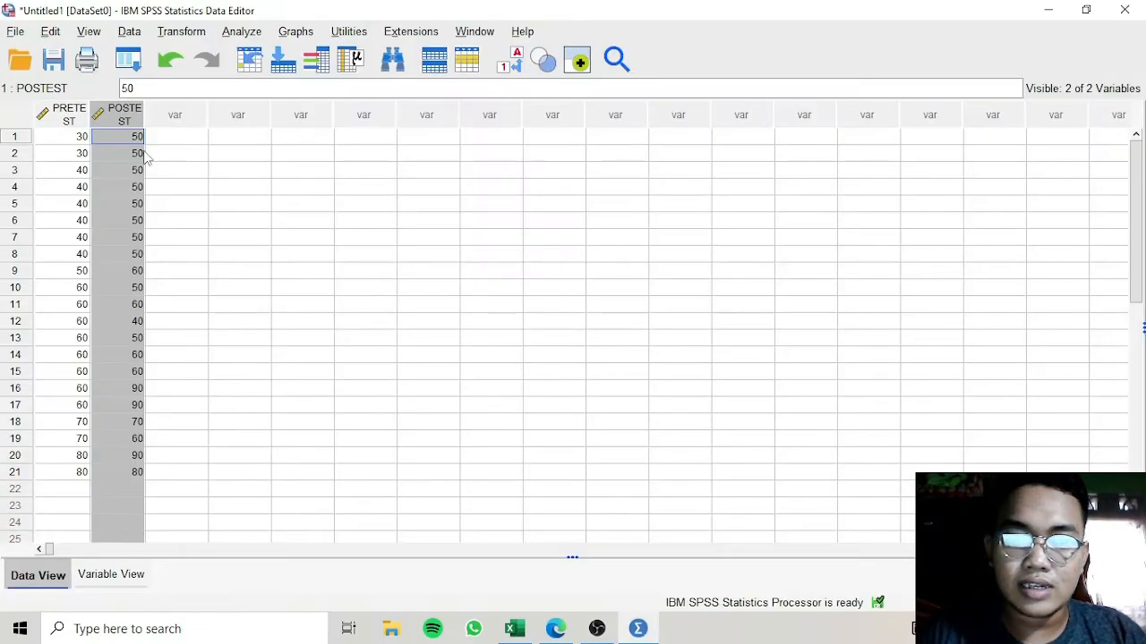
left_click(141, 153)
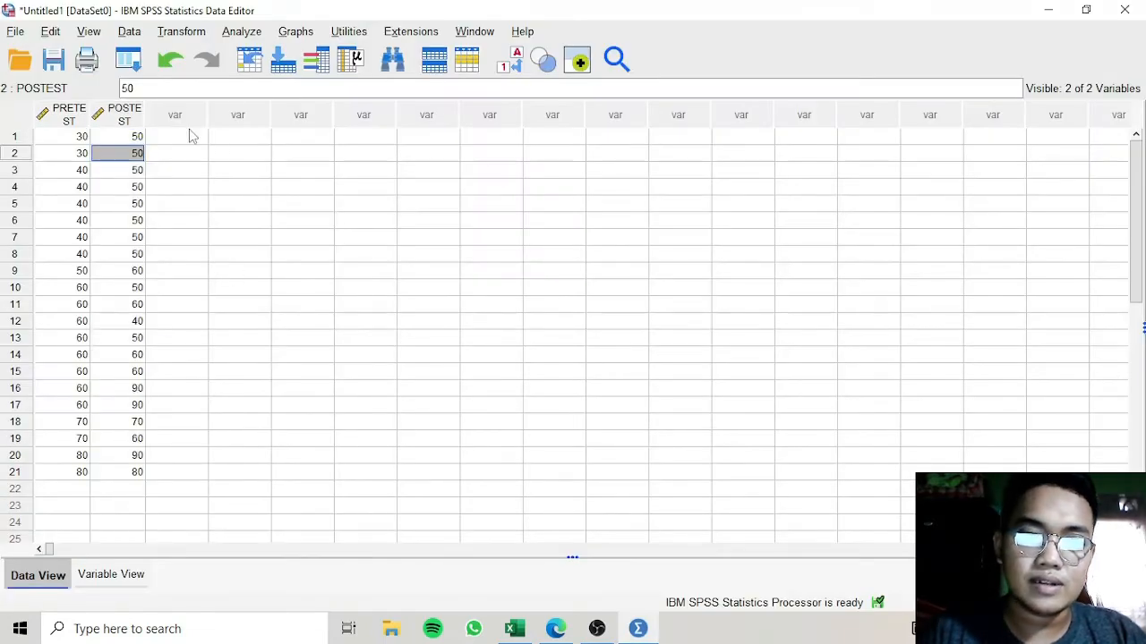
left_click(242, 34)
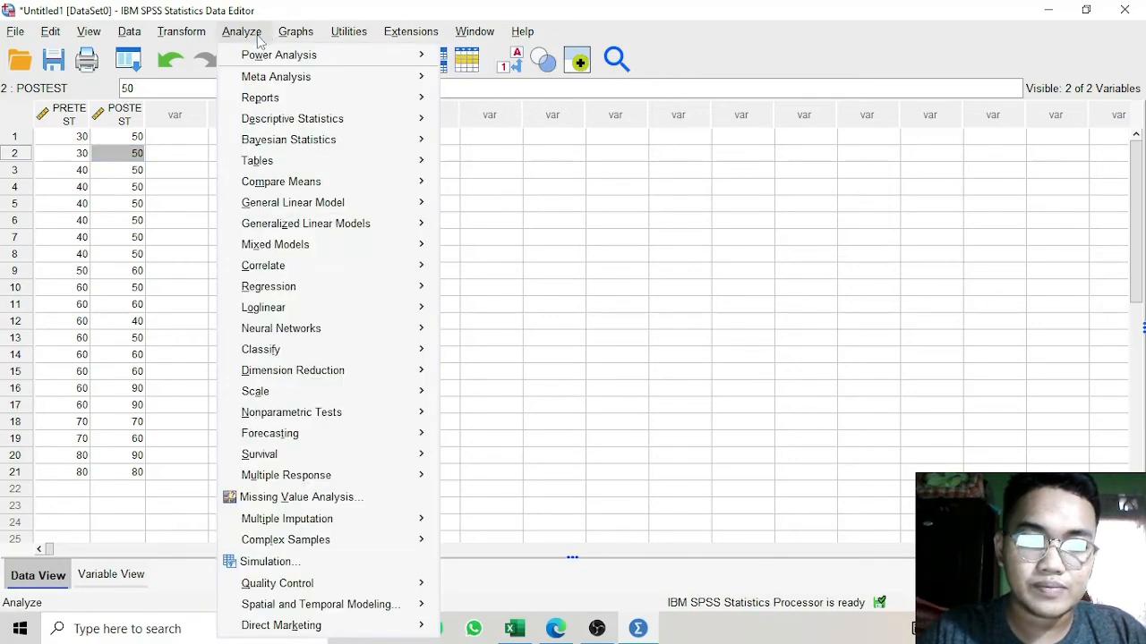
mouse_move(258, 188)
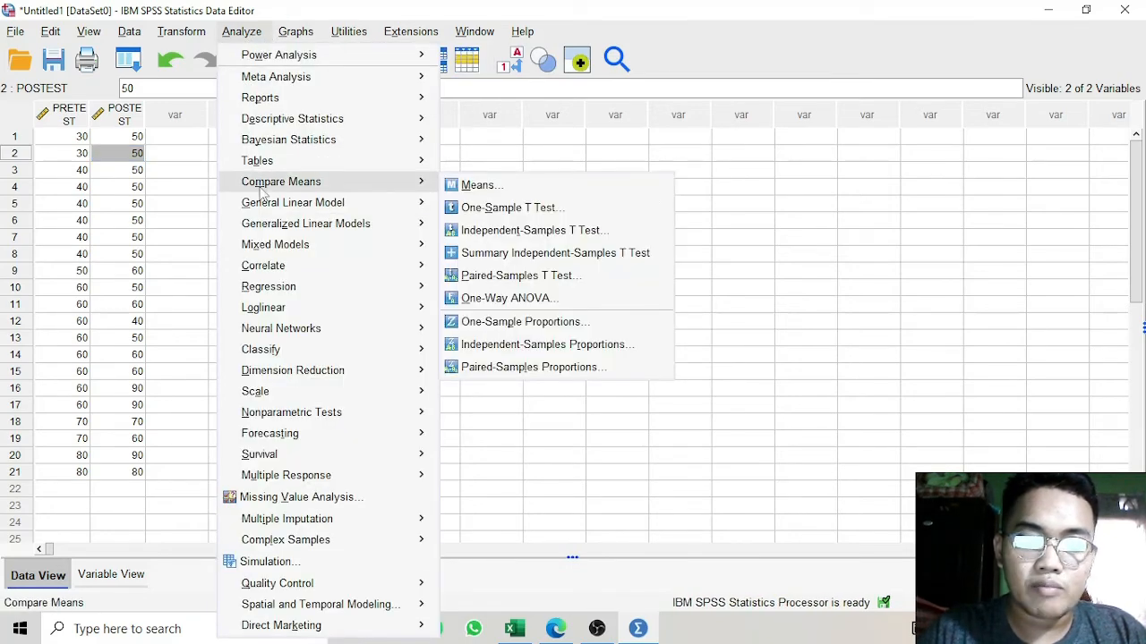
left_click(513, 211)
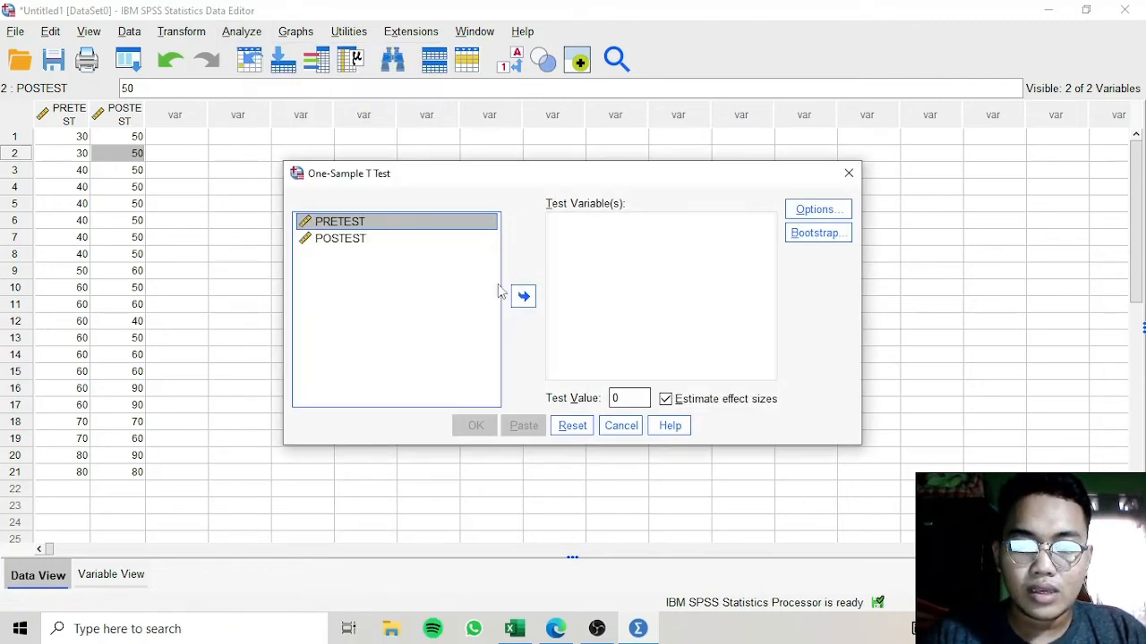
left_click(524, 296)
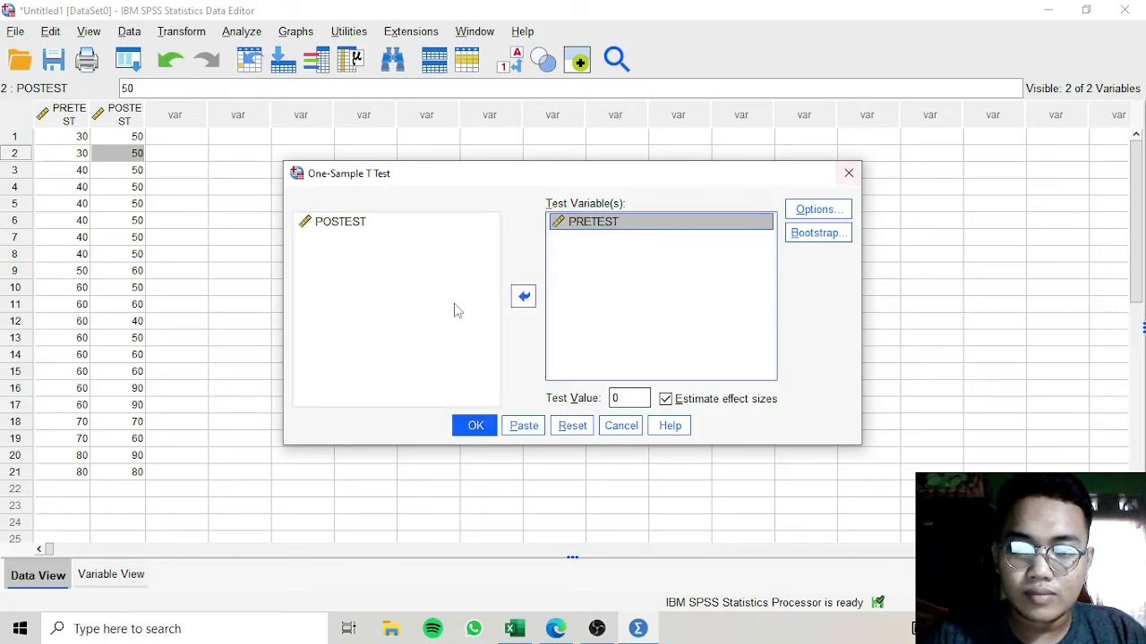
left_click(401, 226)
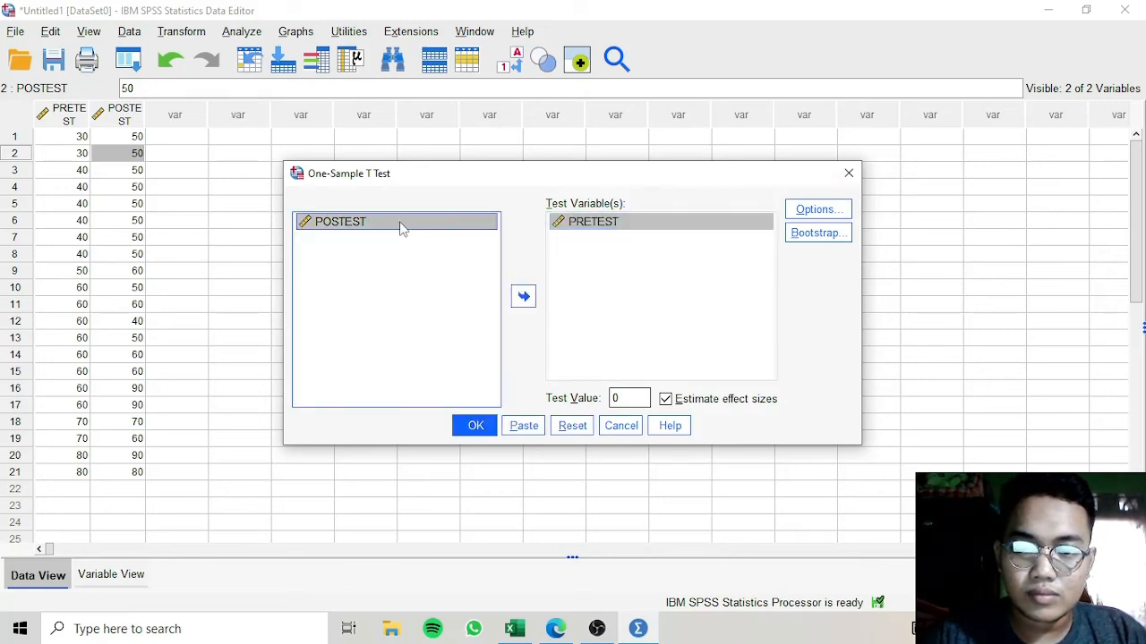
left_click(848, 172)
- Run a Paired-Samples T Test with PRETEST as Variable1 and POSTEST as Variable2, keeping the effect size estimate
left_click(241, 32)
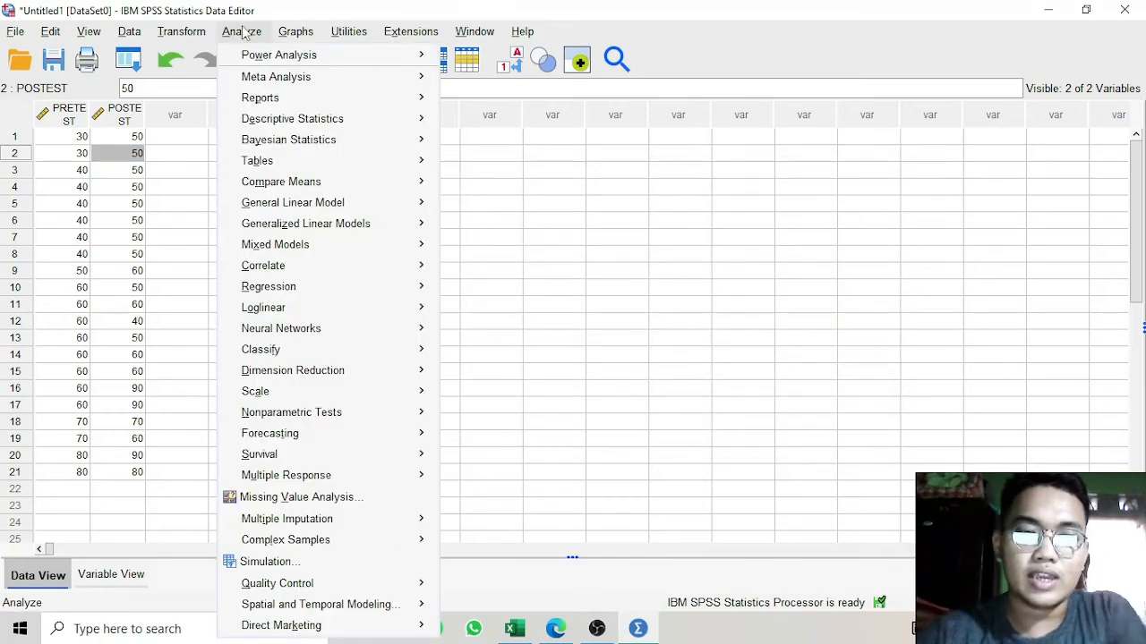
mouse_move(354, 188)
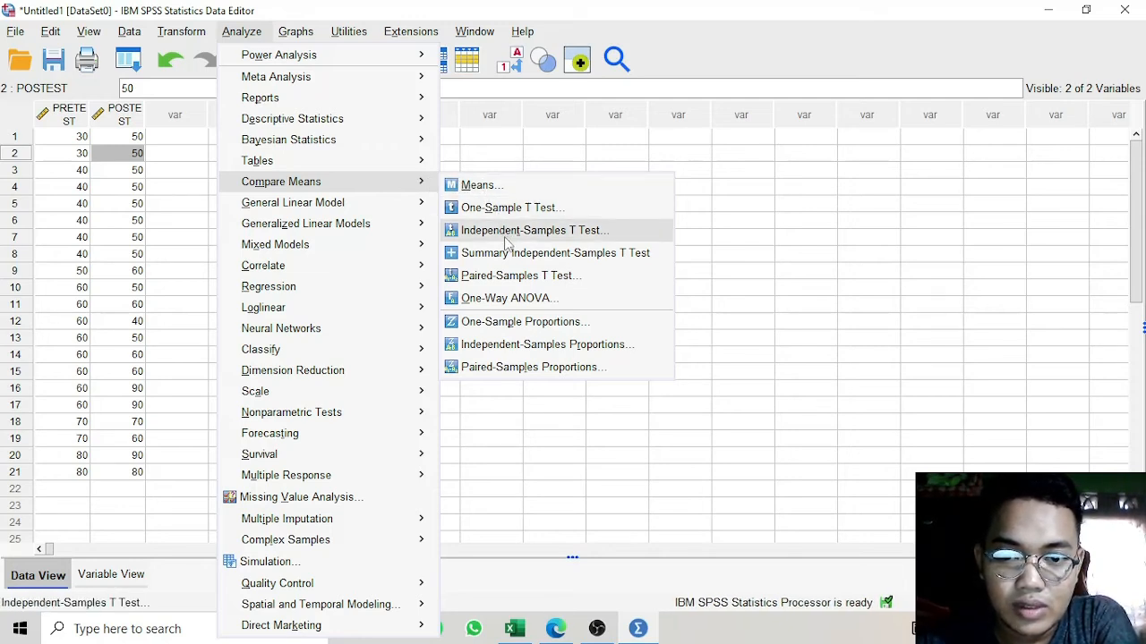
left_click(522, 278)
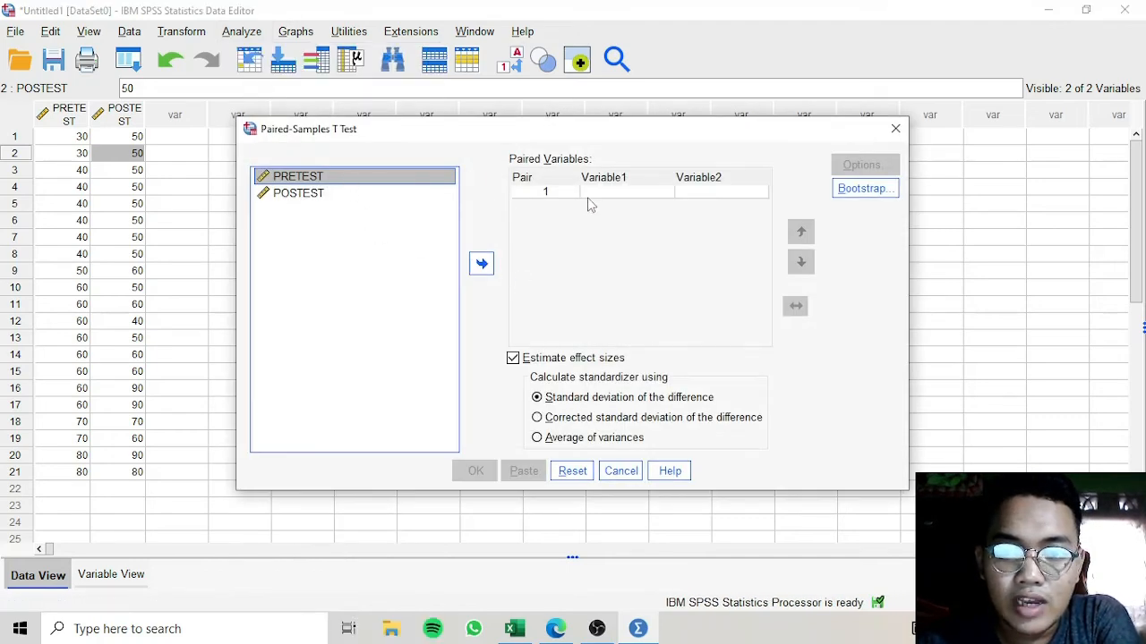
left_click(480, 267)
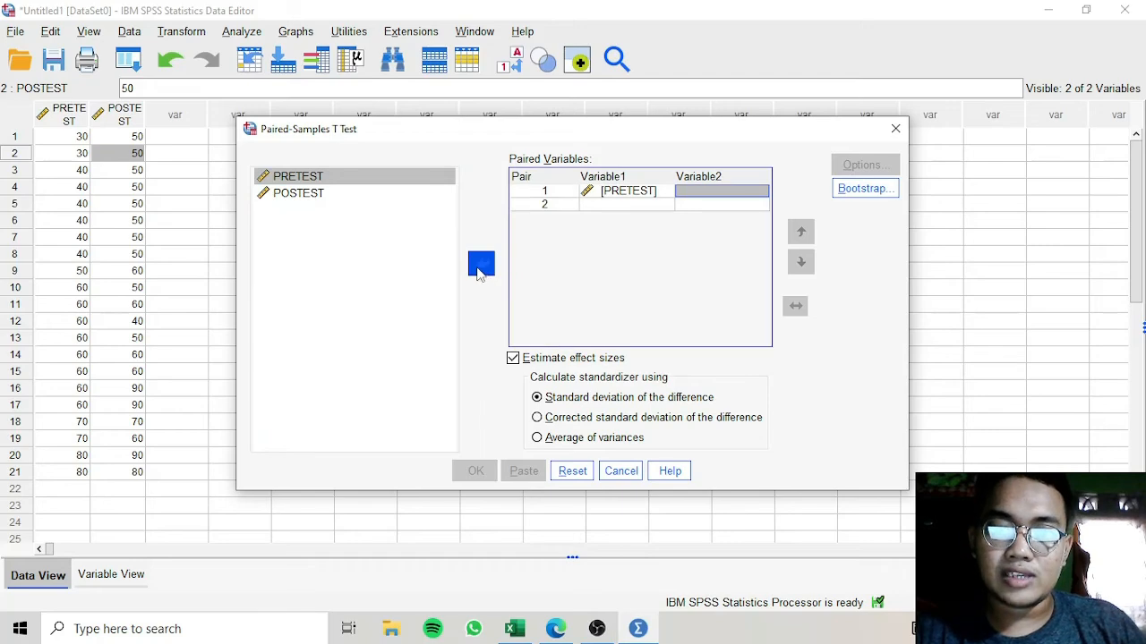
left_click(379, 193)
left_click(480, 266)
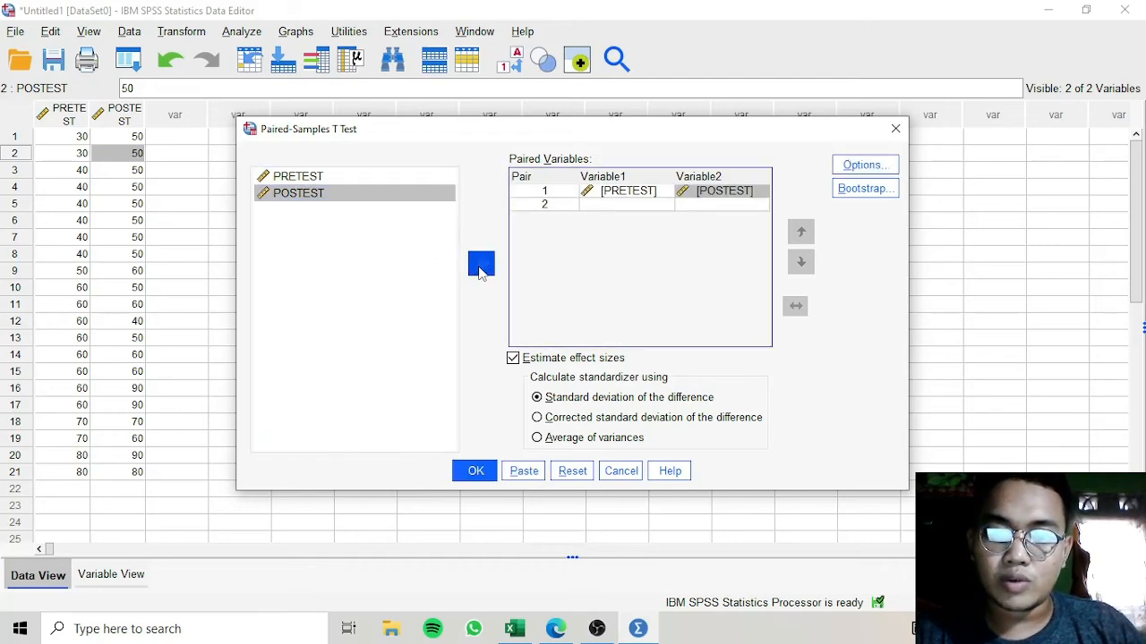
left_click(475, 470)
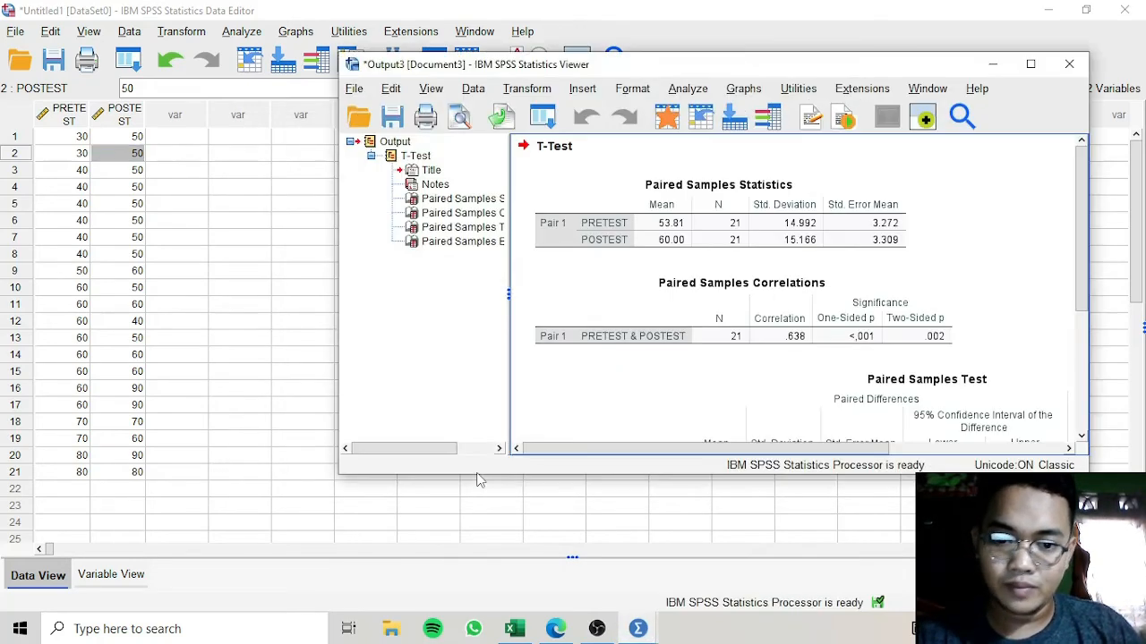
- Examine the Paired Samples Statistics and Paired Samples Correlations tables in the test output
left_click(848, 227)
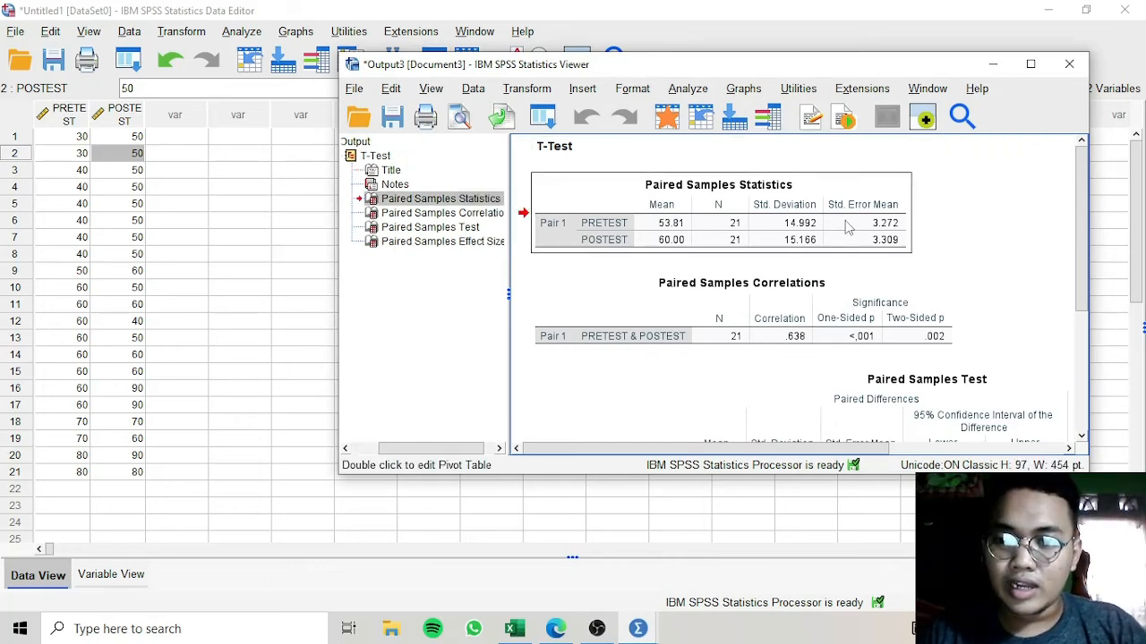
left_click(820, 326)
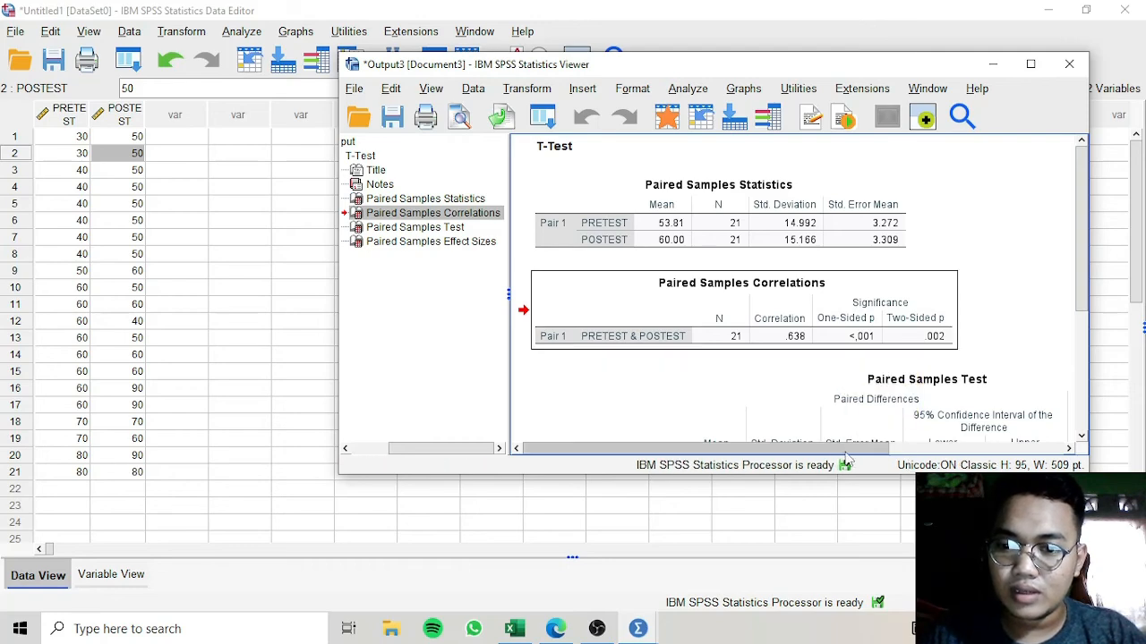
left_click_drag(838, 449, 842, 450)
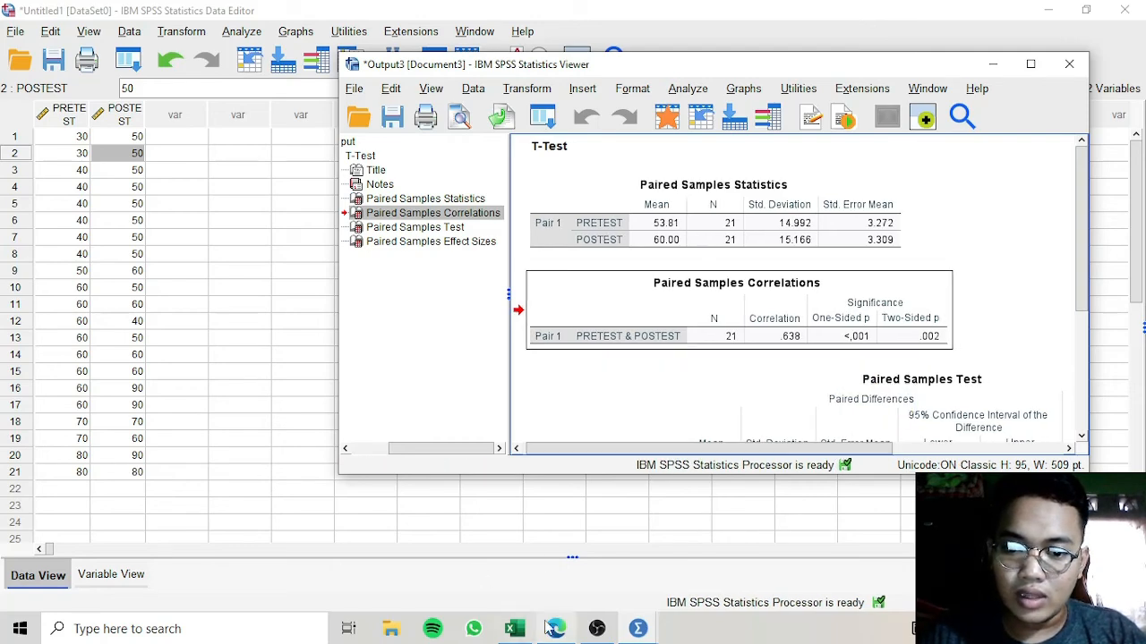
- Bring up the Excel worksheet and place the SPSS output window over it for comparing the two t-test results
left_click(514, 629)
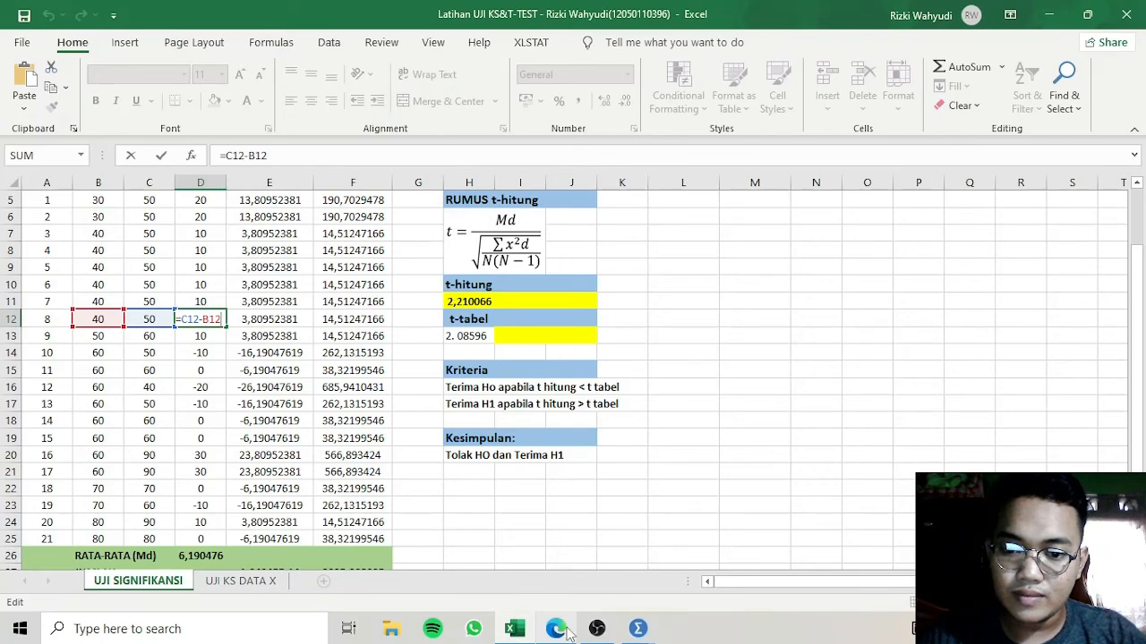
left_click(638, 629)
left_click(734, 537)
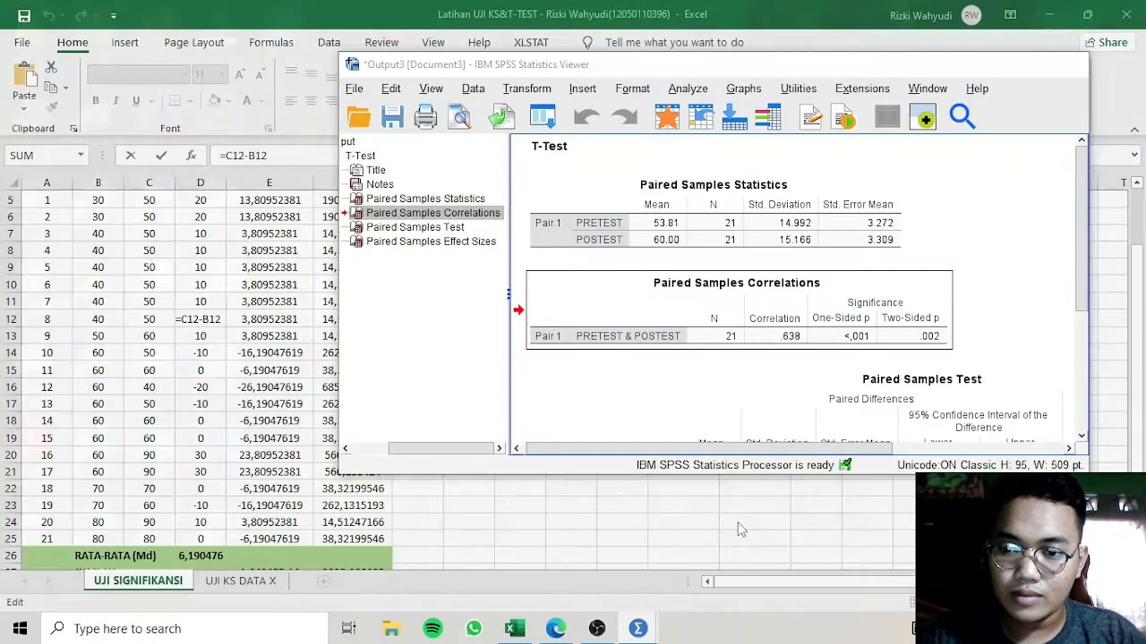
left_click_drag(826, 67, 922, 82)
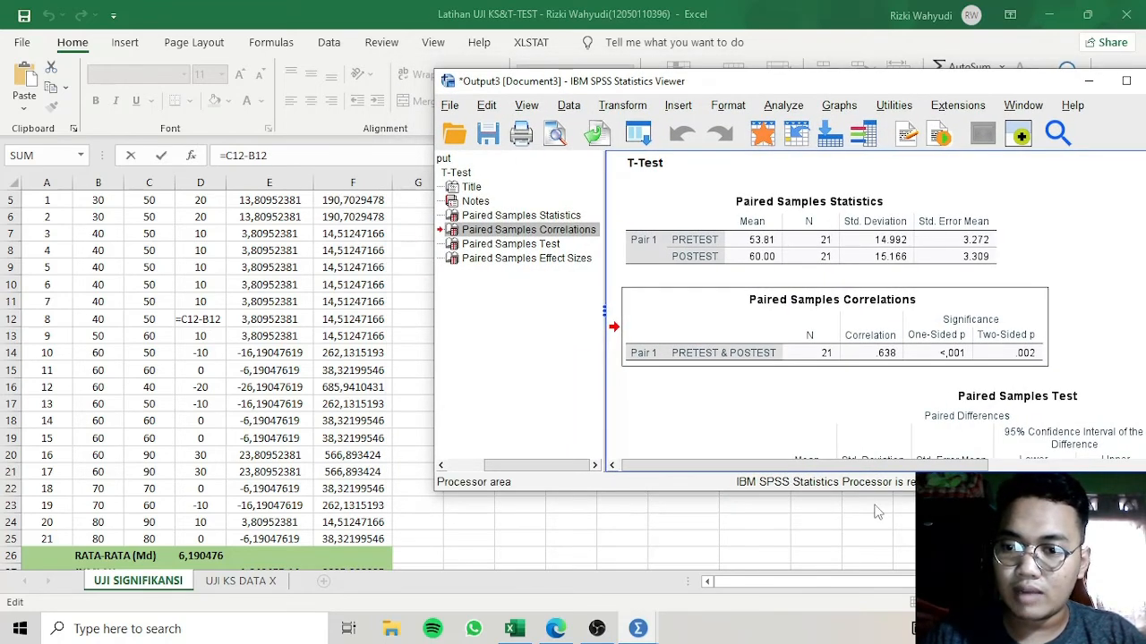
left_click(869, 540)
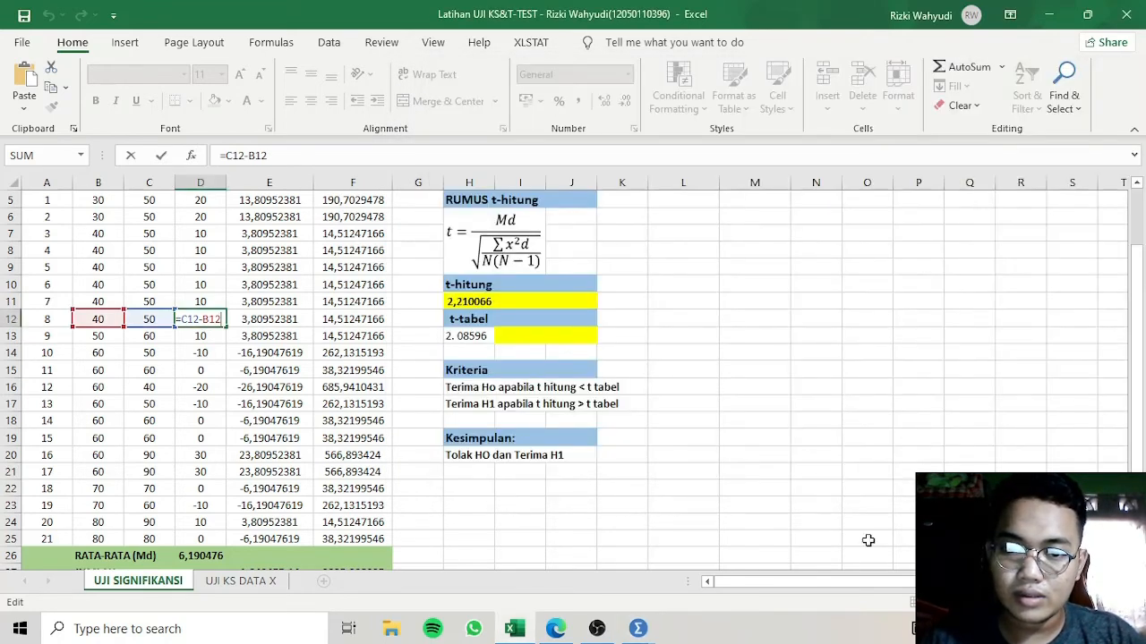
key("alt+Tab")
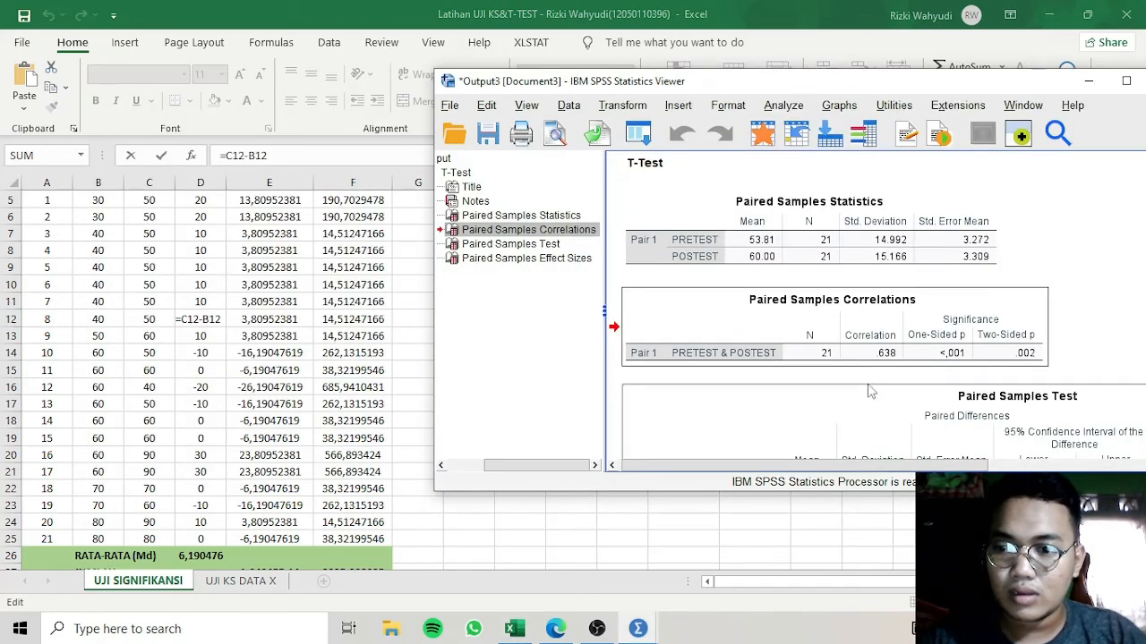
left_click(866, 269)
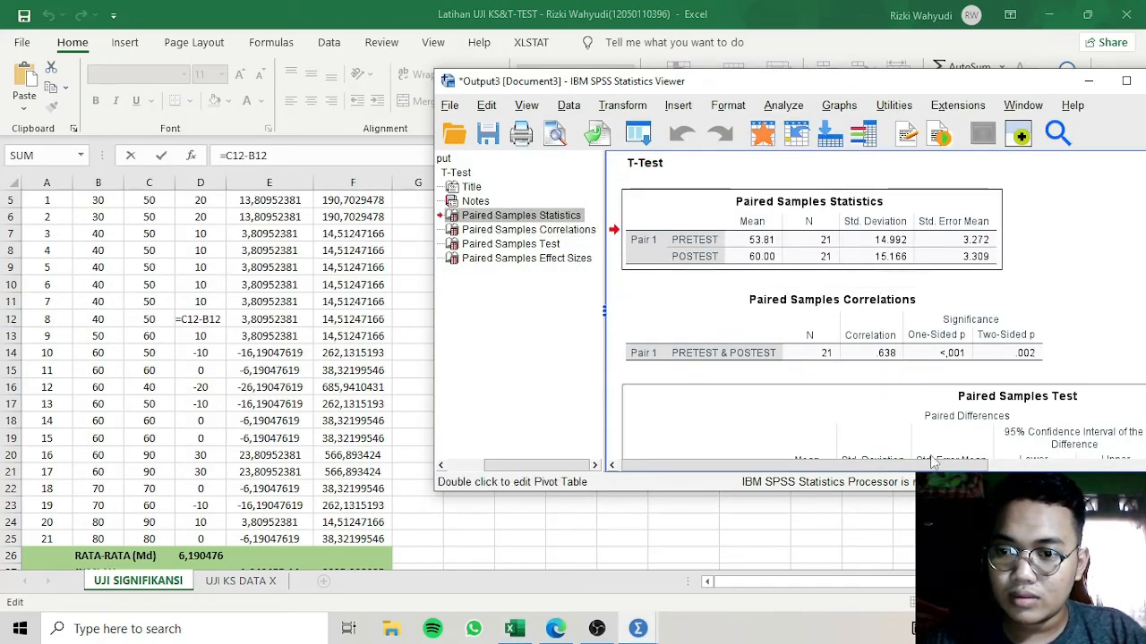
left_click_drag(931, 461, 1025, 462)
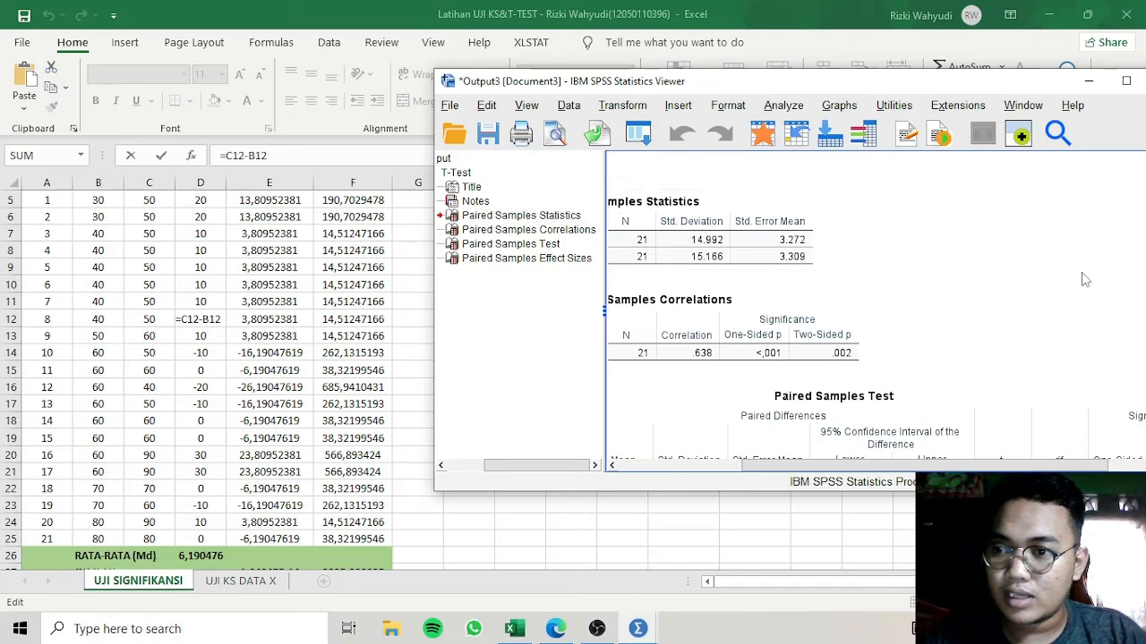
key("alt+Tab")
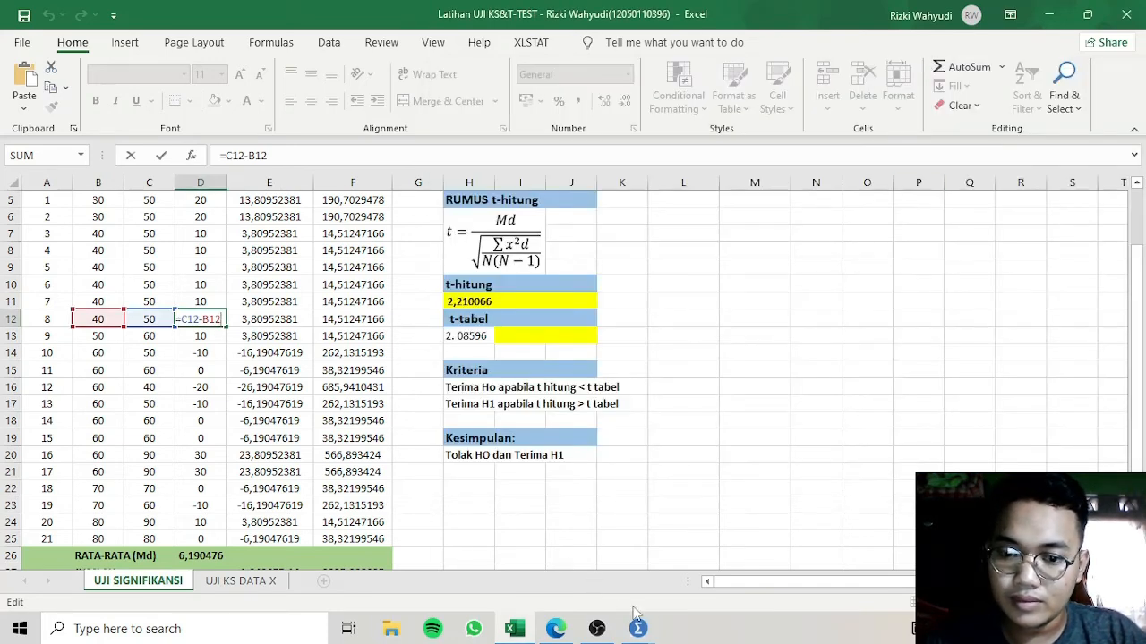
mouse_move(637, 626)
left_click(730, 550)
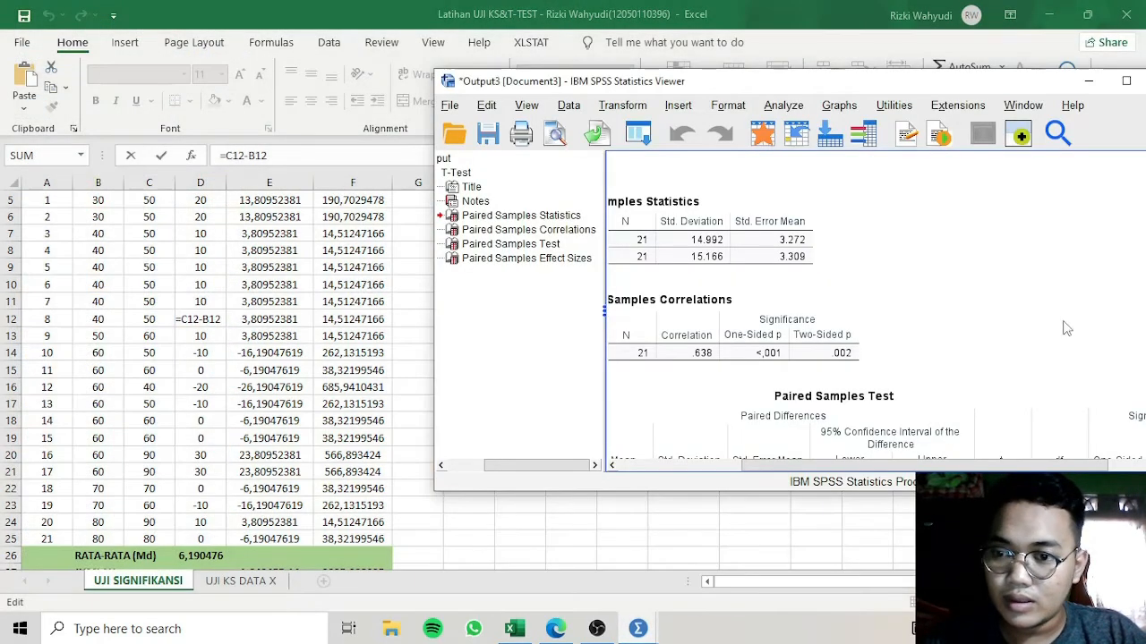
- Compare the t, df and significance values in the Paired Samples Test table with the worksheet's t-hitung and t-tabel
scroll(989, 300, "down", 5)
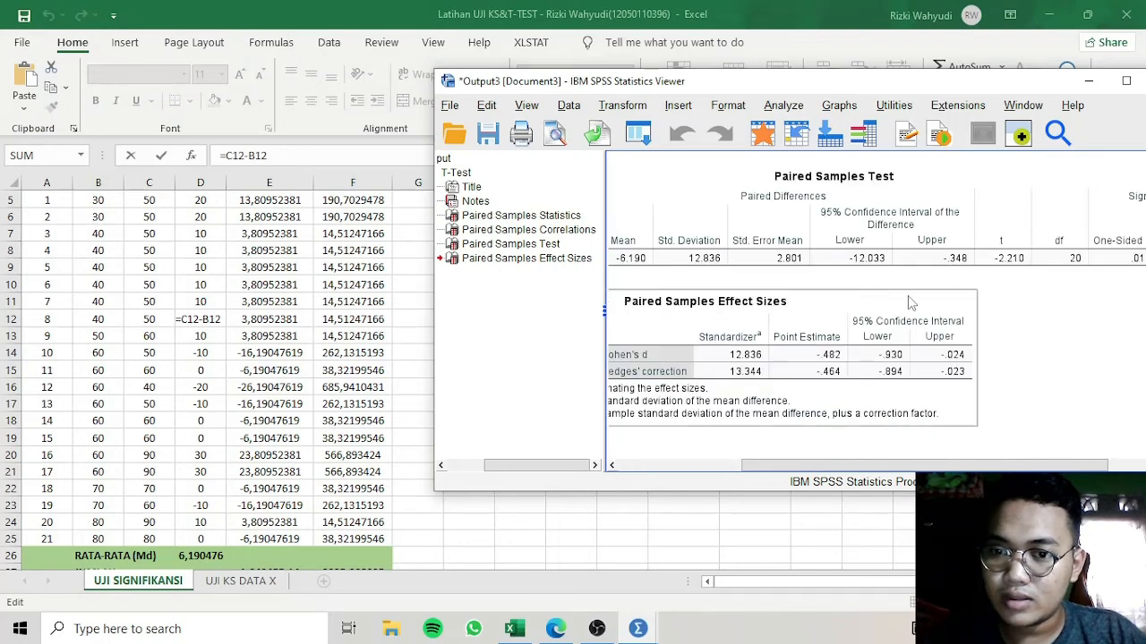
left_click(1074, 271)
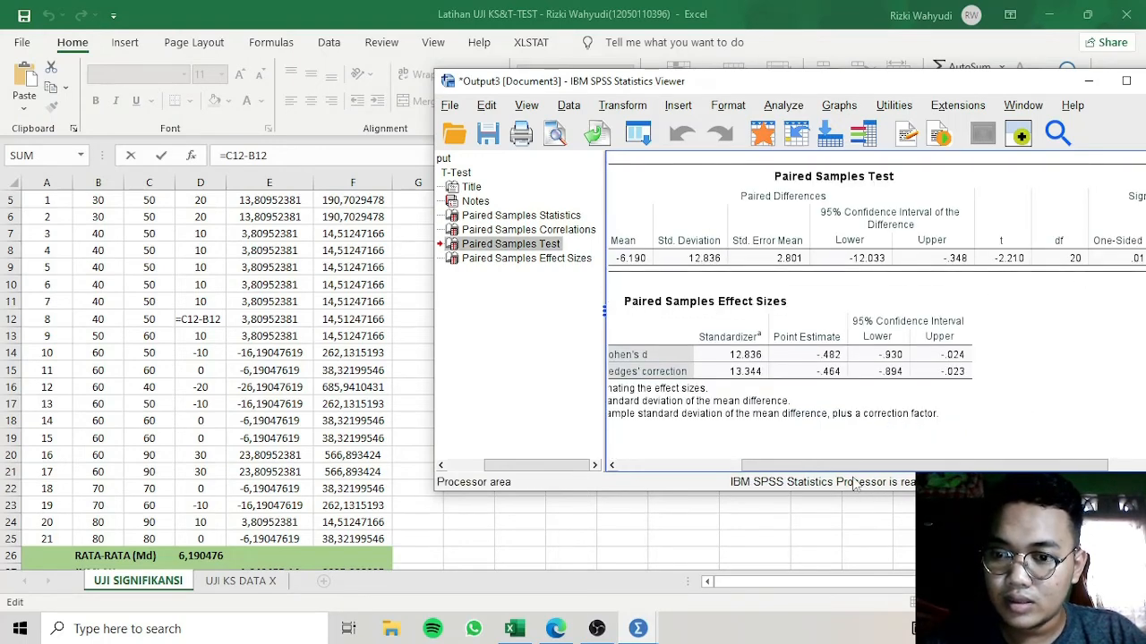
left_click_drag(845, 465, 780, 464)
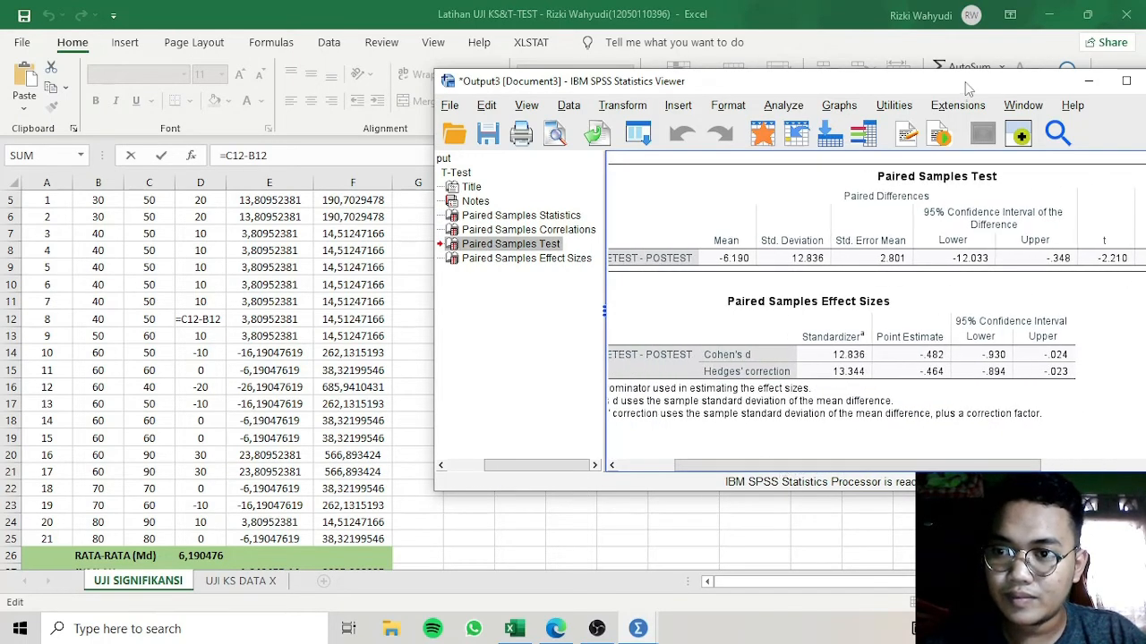
left_click_drag(973, 82, 841, 83)
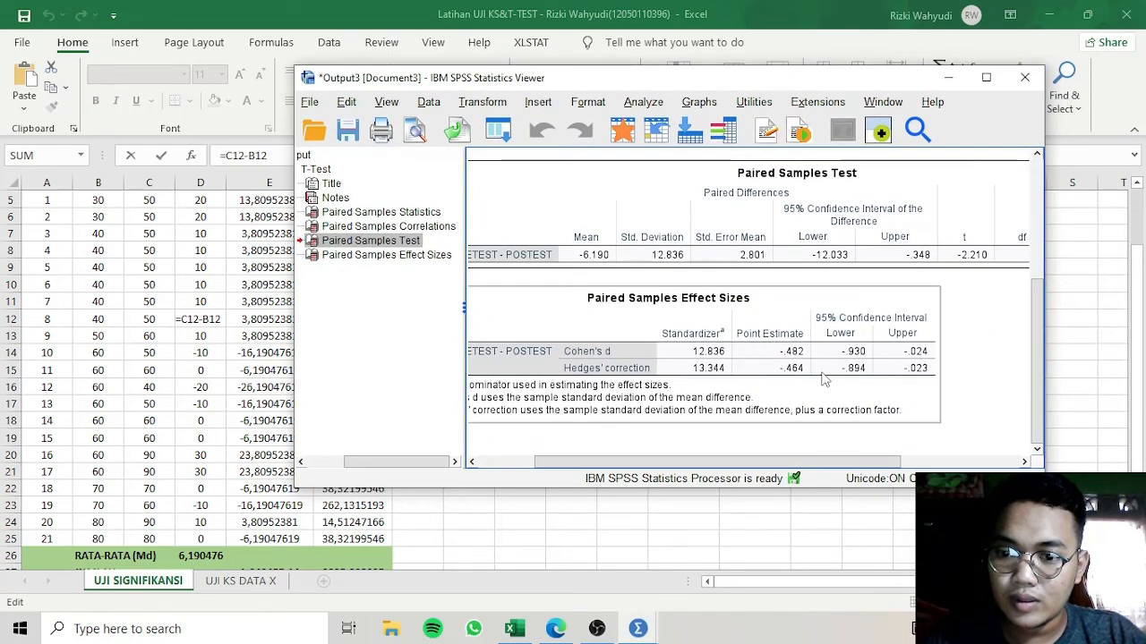
left_click_drag(825, 469, 944, 467)
left_click_drag(760, 78, 1038, 106)
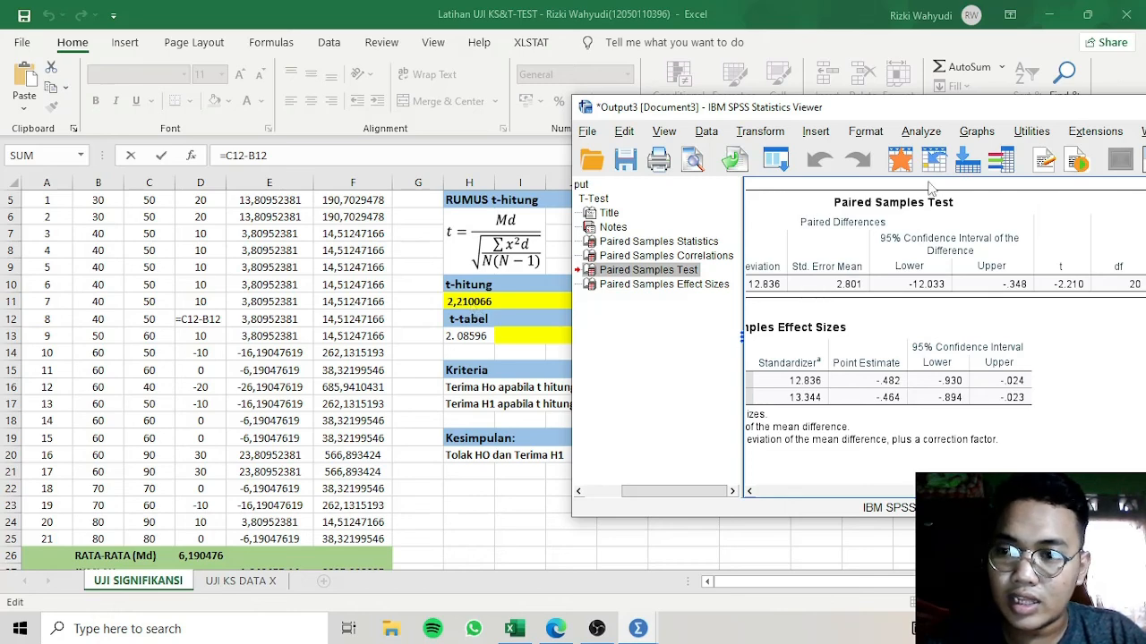
left_click_drag(903, 116, 621, 99)
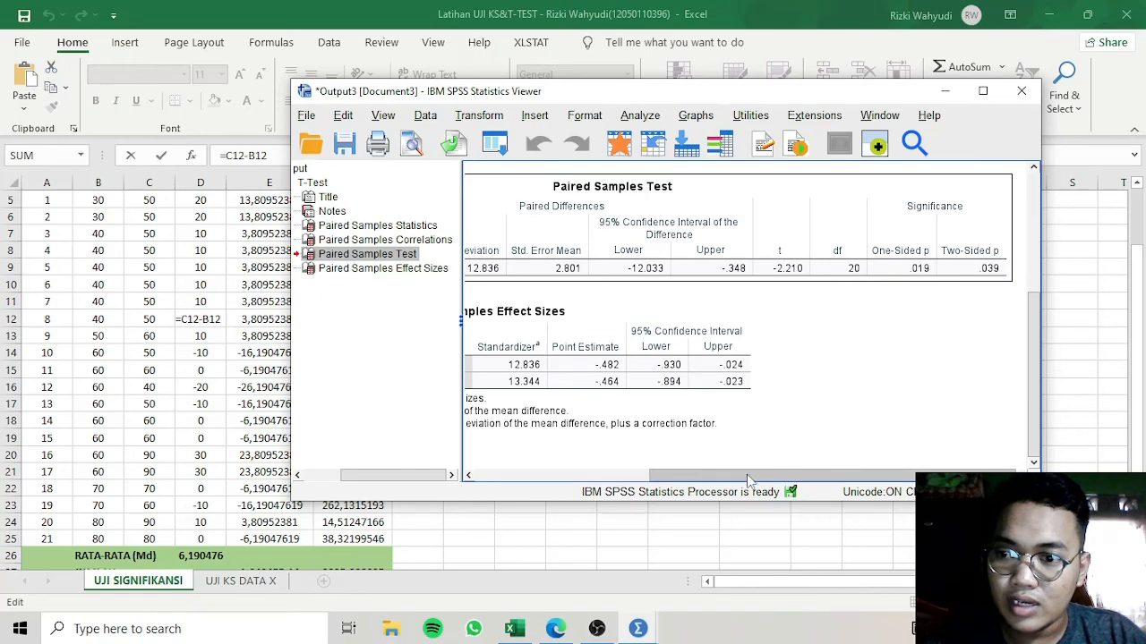
left_click_drag(792, 477, 614, 484)
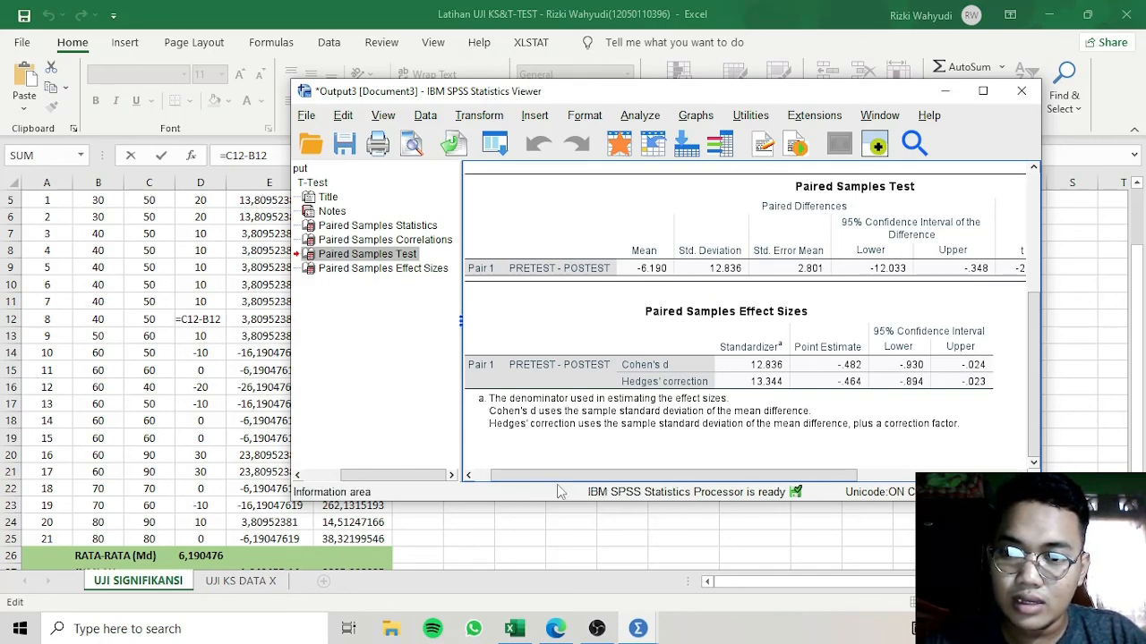
- Leave the formula in D12 of the Excel worksheet and compare its RATA-RATA (Md) row with the SPSS Paired Samples Test table
left_click(1143, 335)
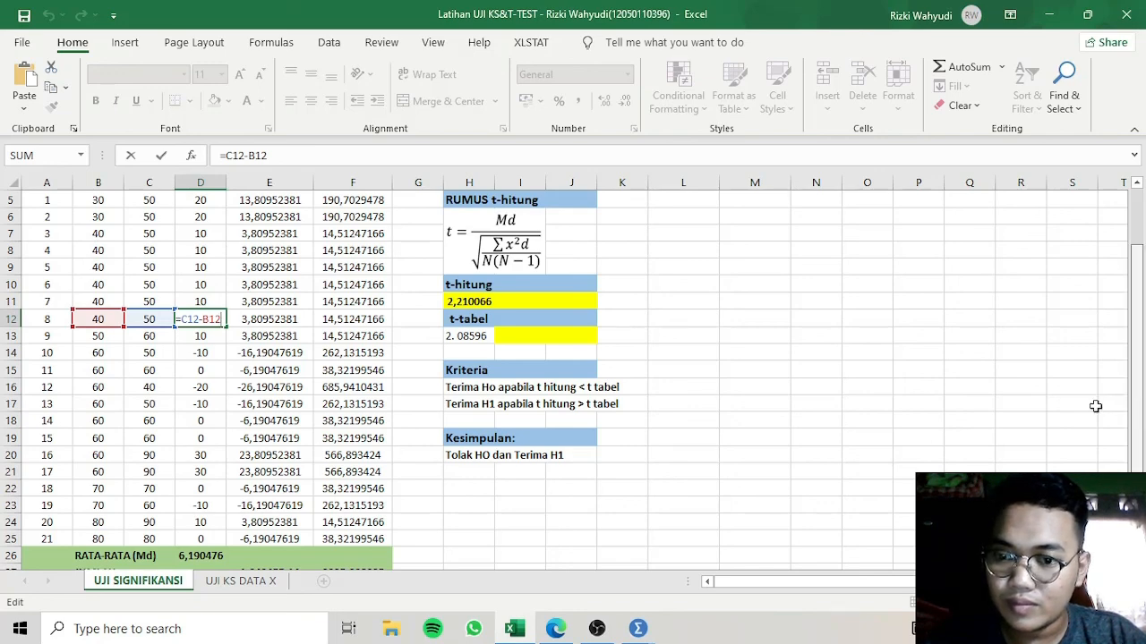
left_click(755, 535)
key("Down")
key("Down")
key("Down")
key("Down")
key("Down")
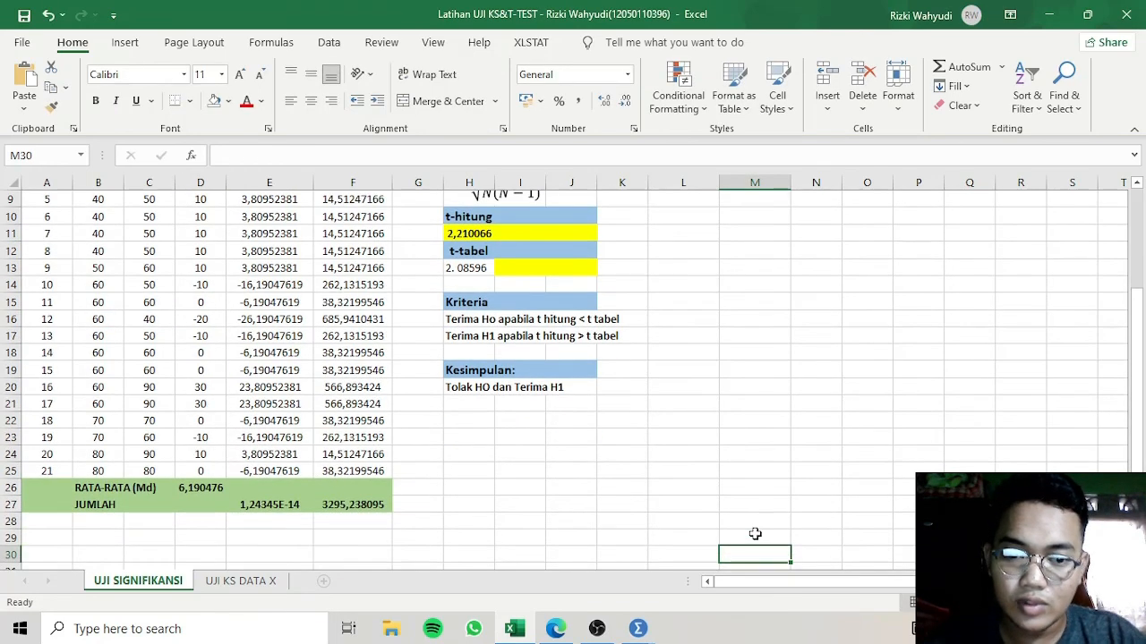
key("alt+Tab")
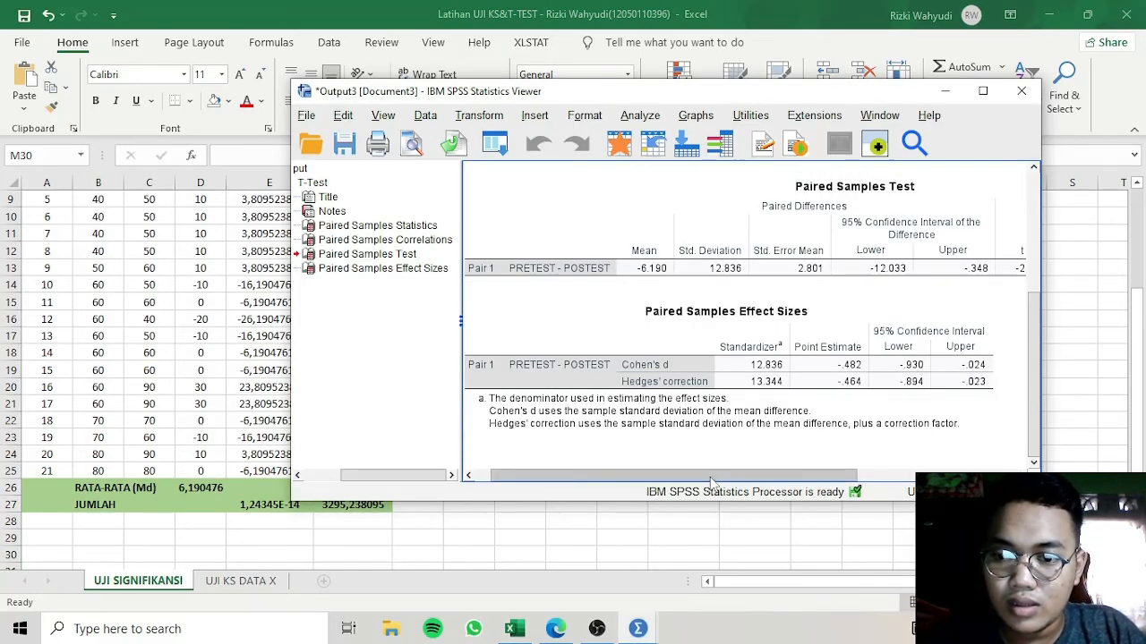
left_click_drag(710, 483, 890, 484)
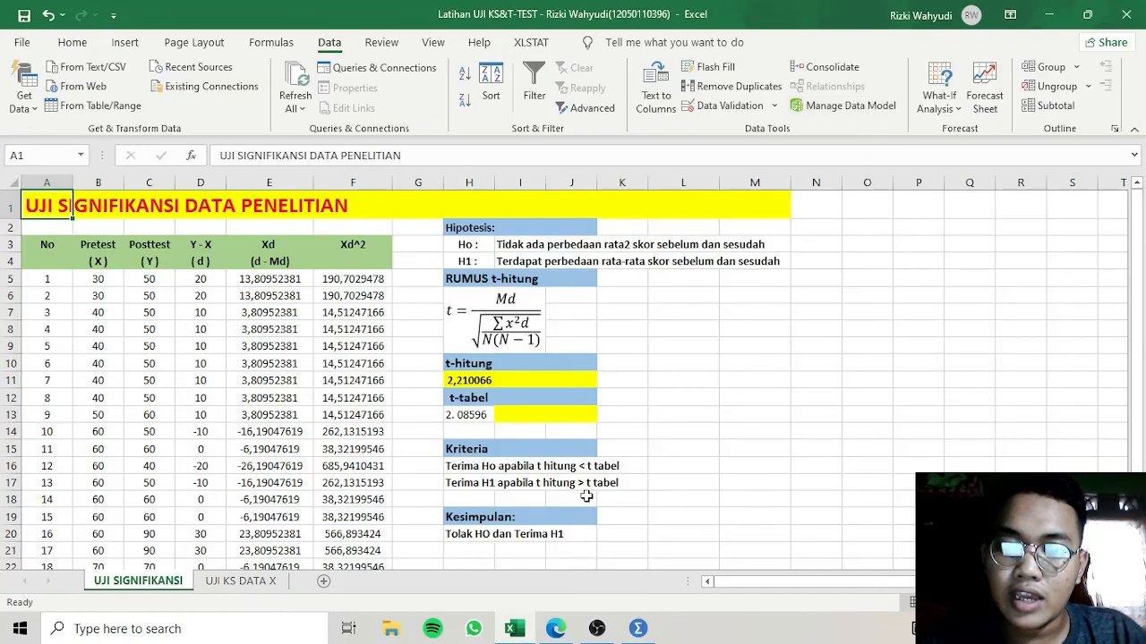
- Review the UJI SIGNIFIKANSI worksheet in Excel, from the Hipotesis section through Kesimpulan to the RATA-RATA and JUMLAH rows
left_click(584, 497)
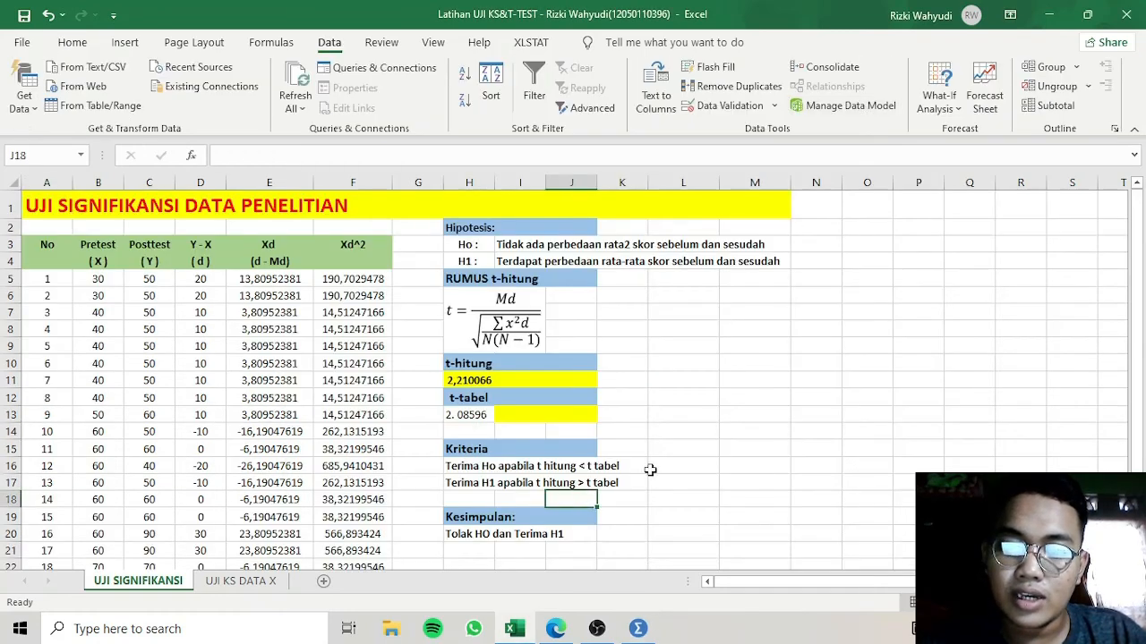
left_click(949, 381)
key("Down")
key("Down")
key("Down")
key("Down")
key("Down")
key("Down")
key("Down")
key("Down")
key("Down")
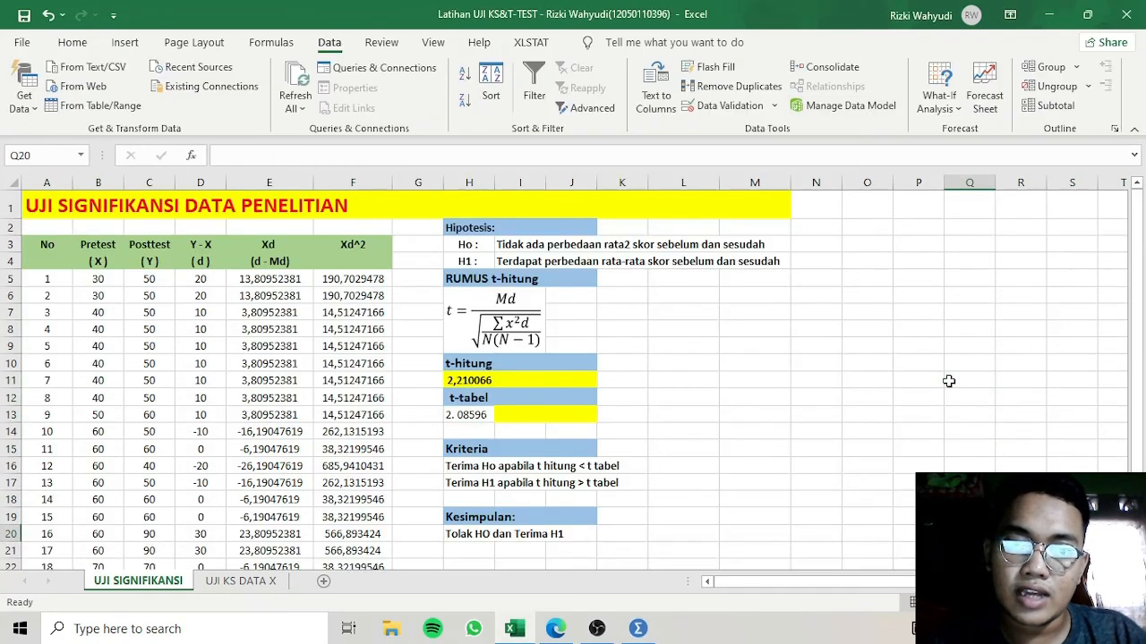
key("Down")
key("Down")
key("Down")
key("Down")
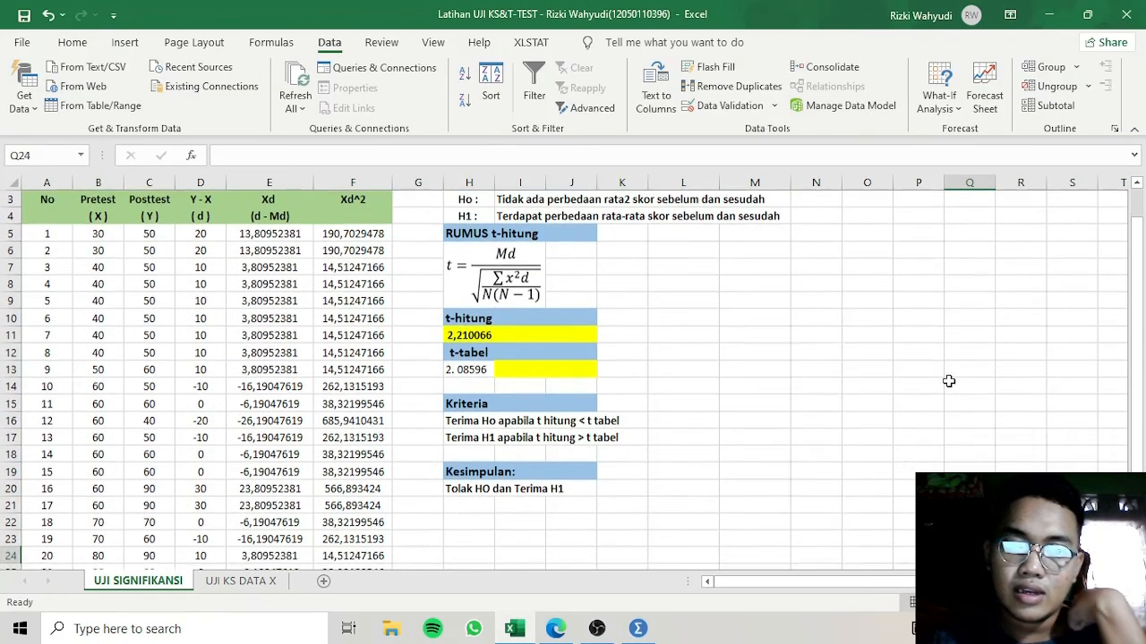
key("Down")
key("Down")
key("Down")
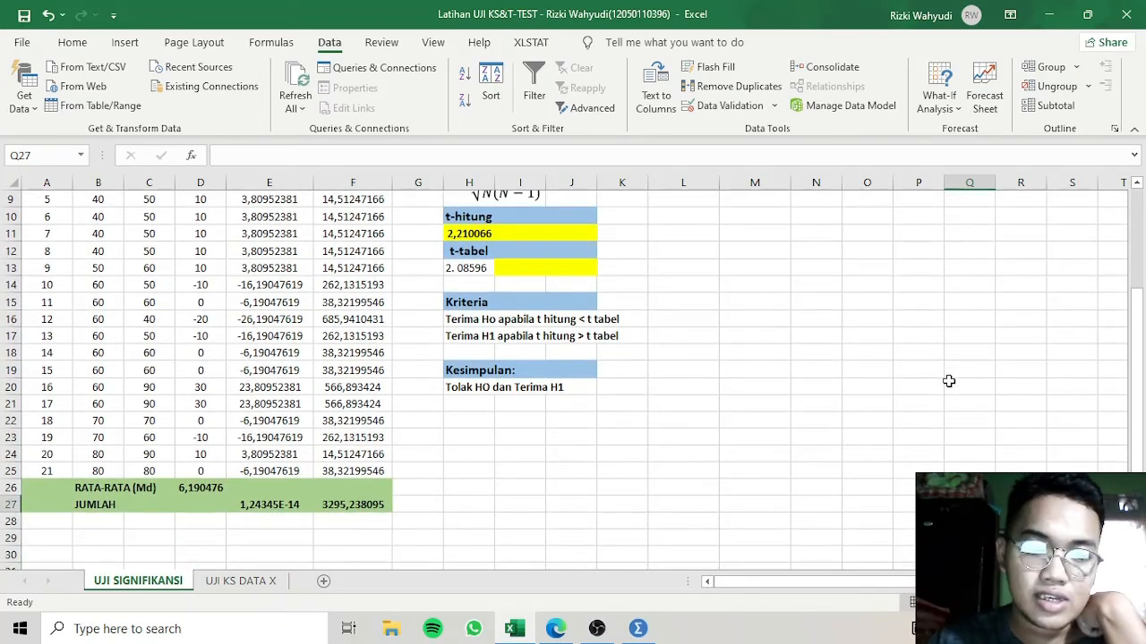
key("Up")
key("Up")
key("Up")
key("Up")
key("Up")
key("Up")
key("Up")
key("Up")
key("Up")
key("Up")
key("Up")
key("Up")
key("Up")
key("Up")
key("Up")
key("Up")
key("Up")
key("Up")
key("Up")
key("Up")
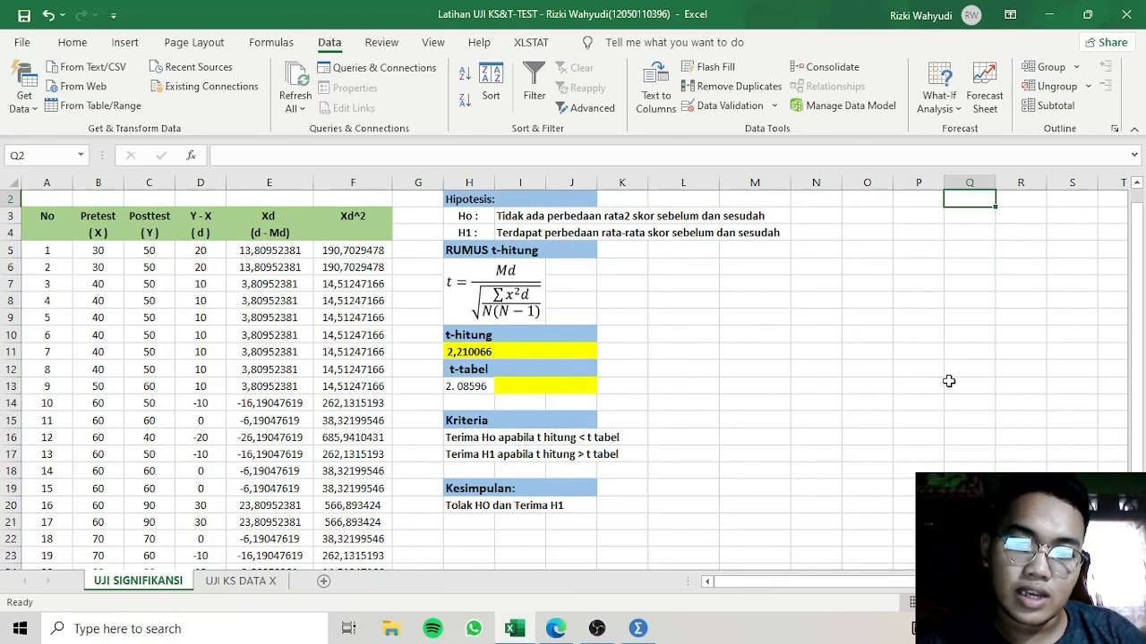
left_click(625, 402)
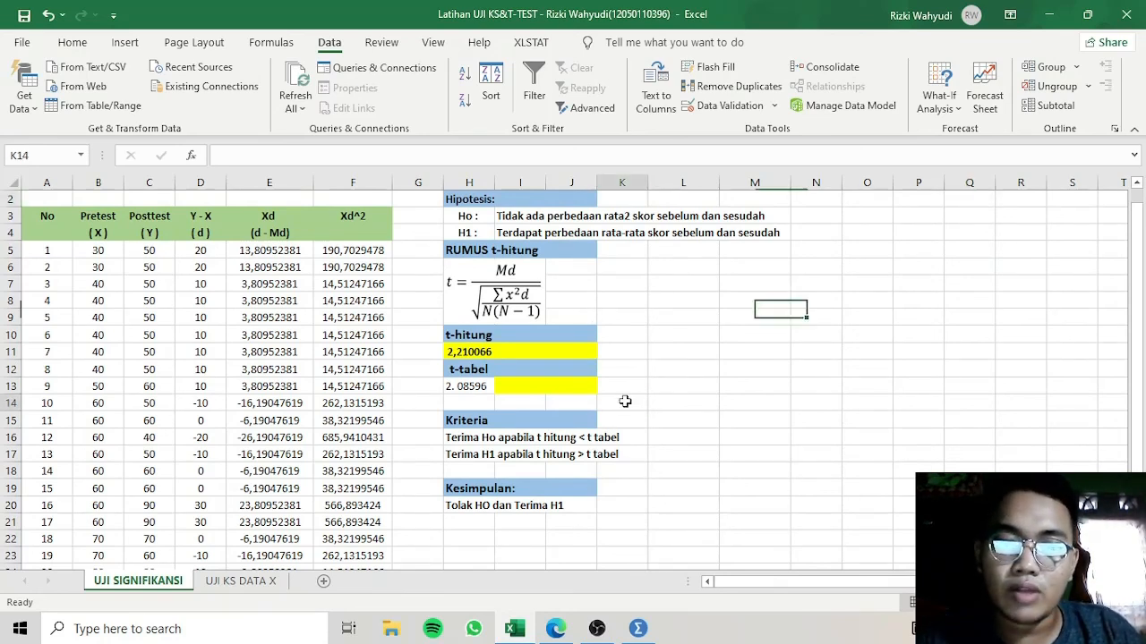